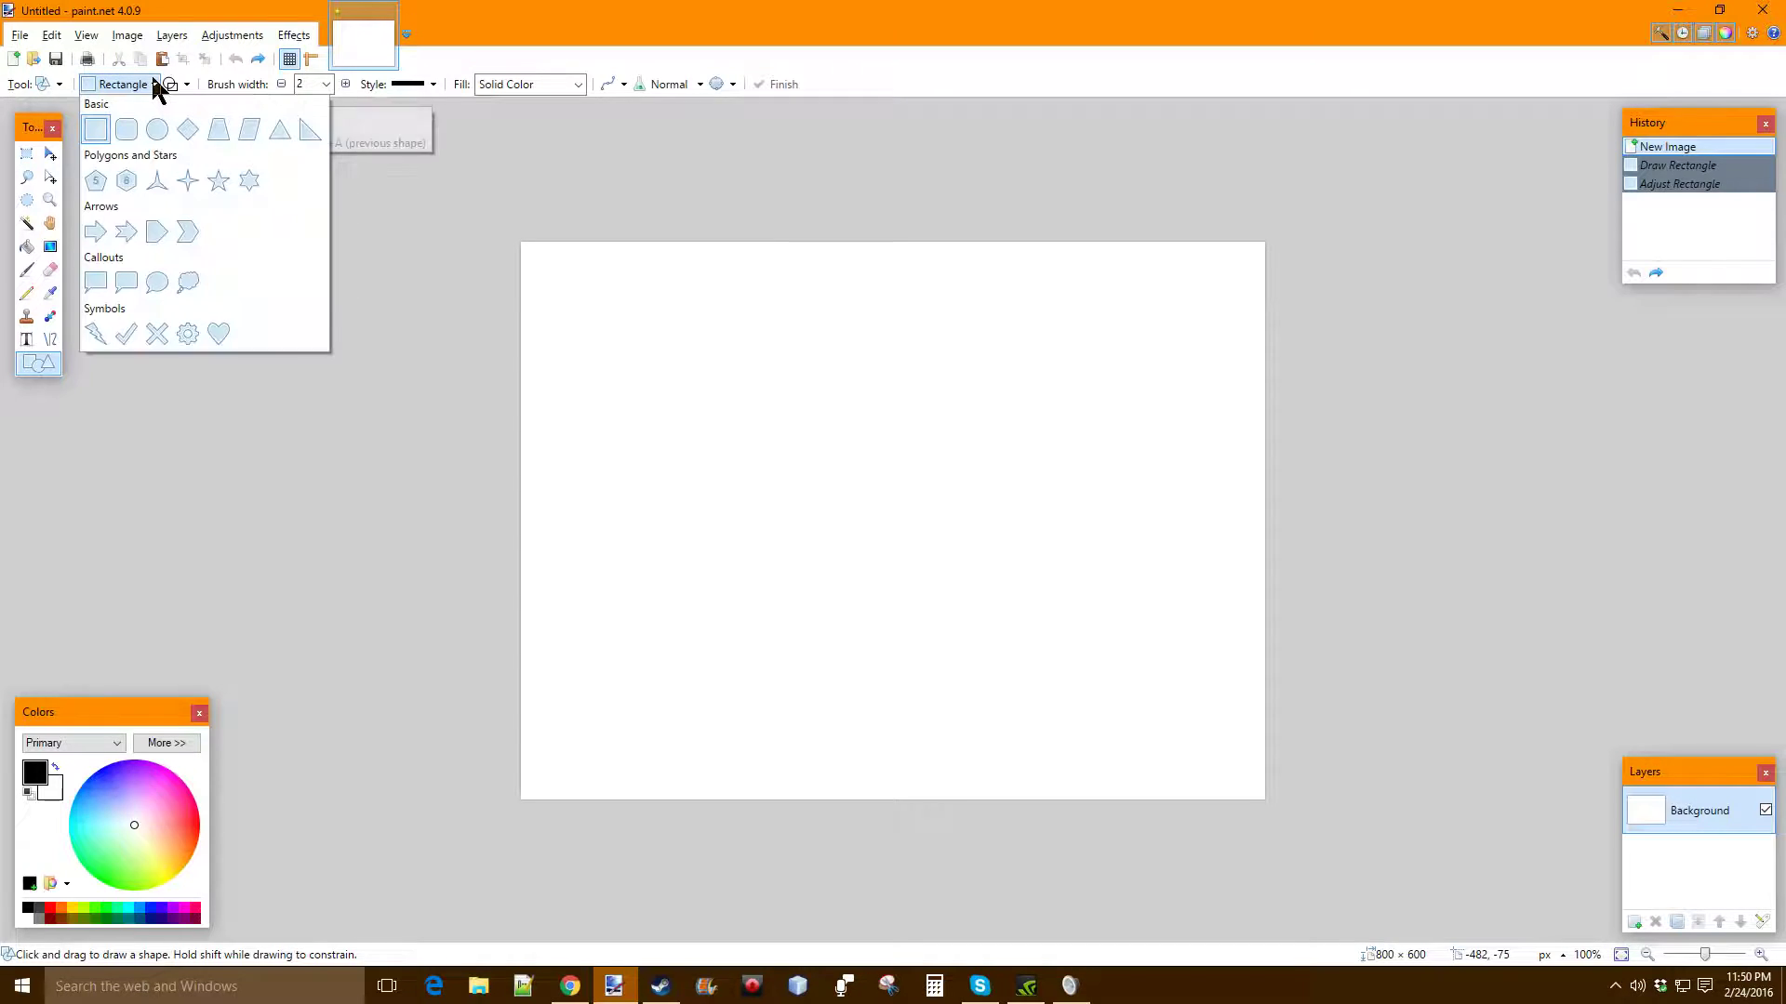
Draw an ellipse outline as a circle of about 352 × 352 pixels near the middle of the canvas
click(165, 122)
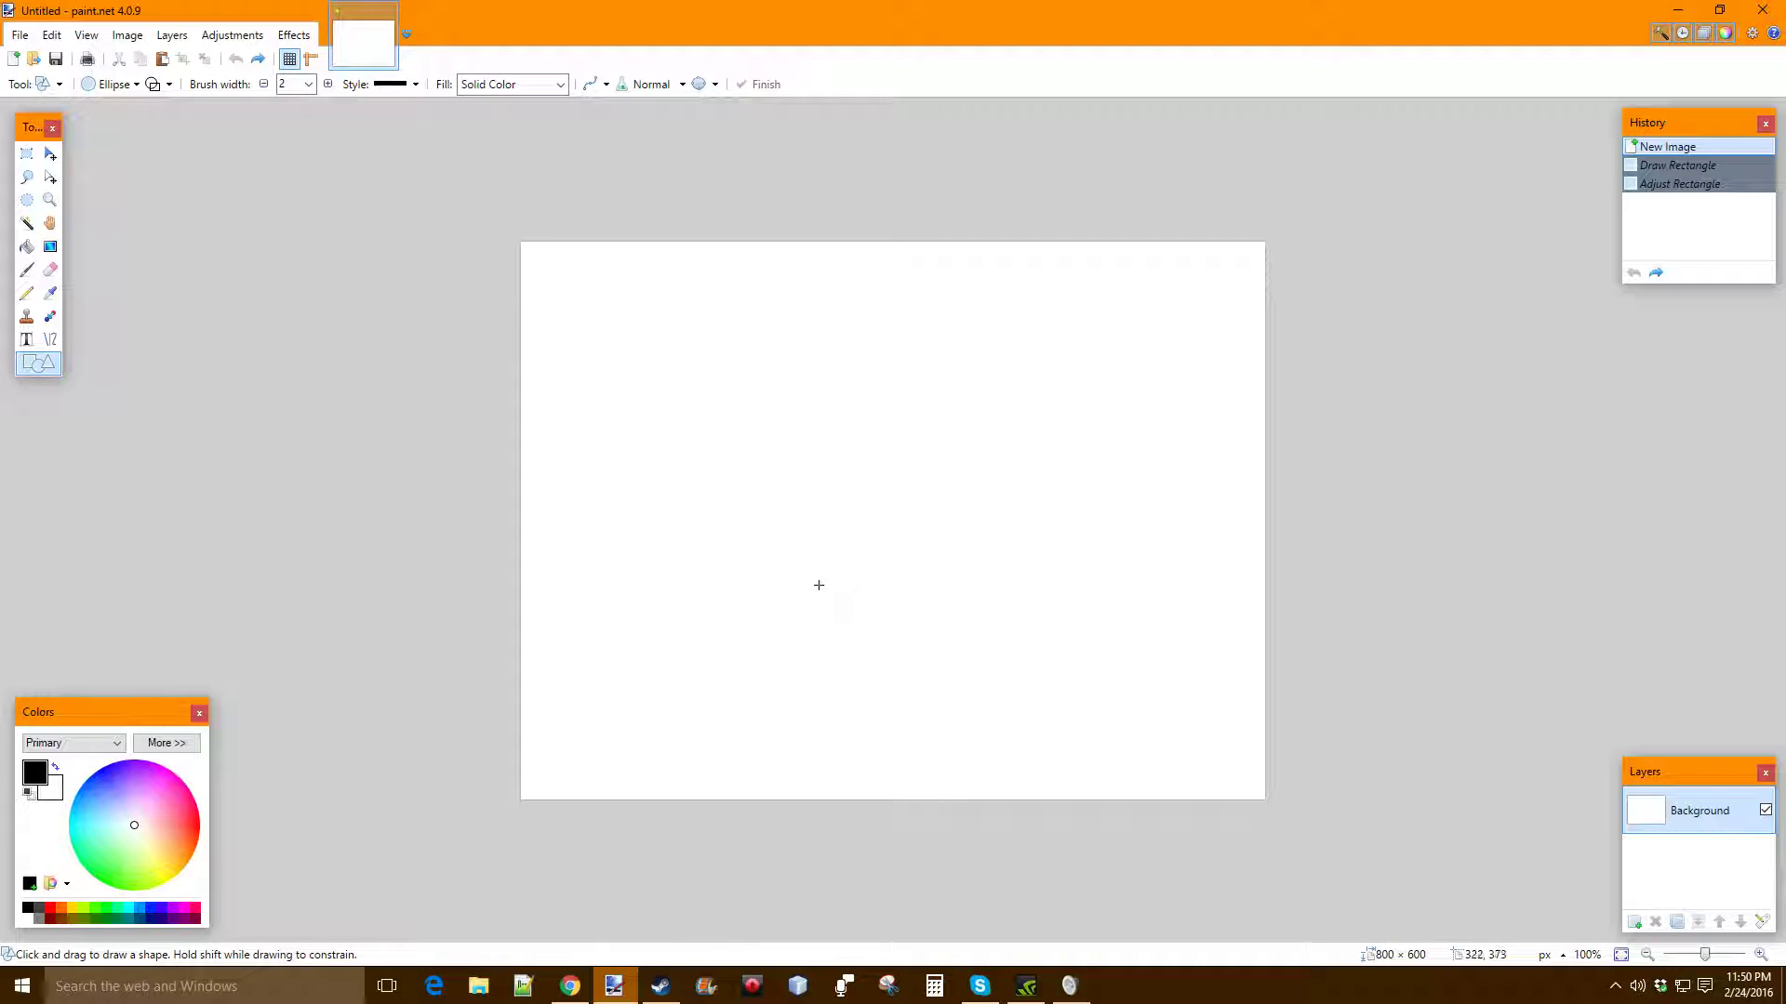
drag(735, 390, 1064, 781)
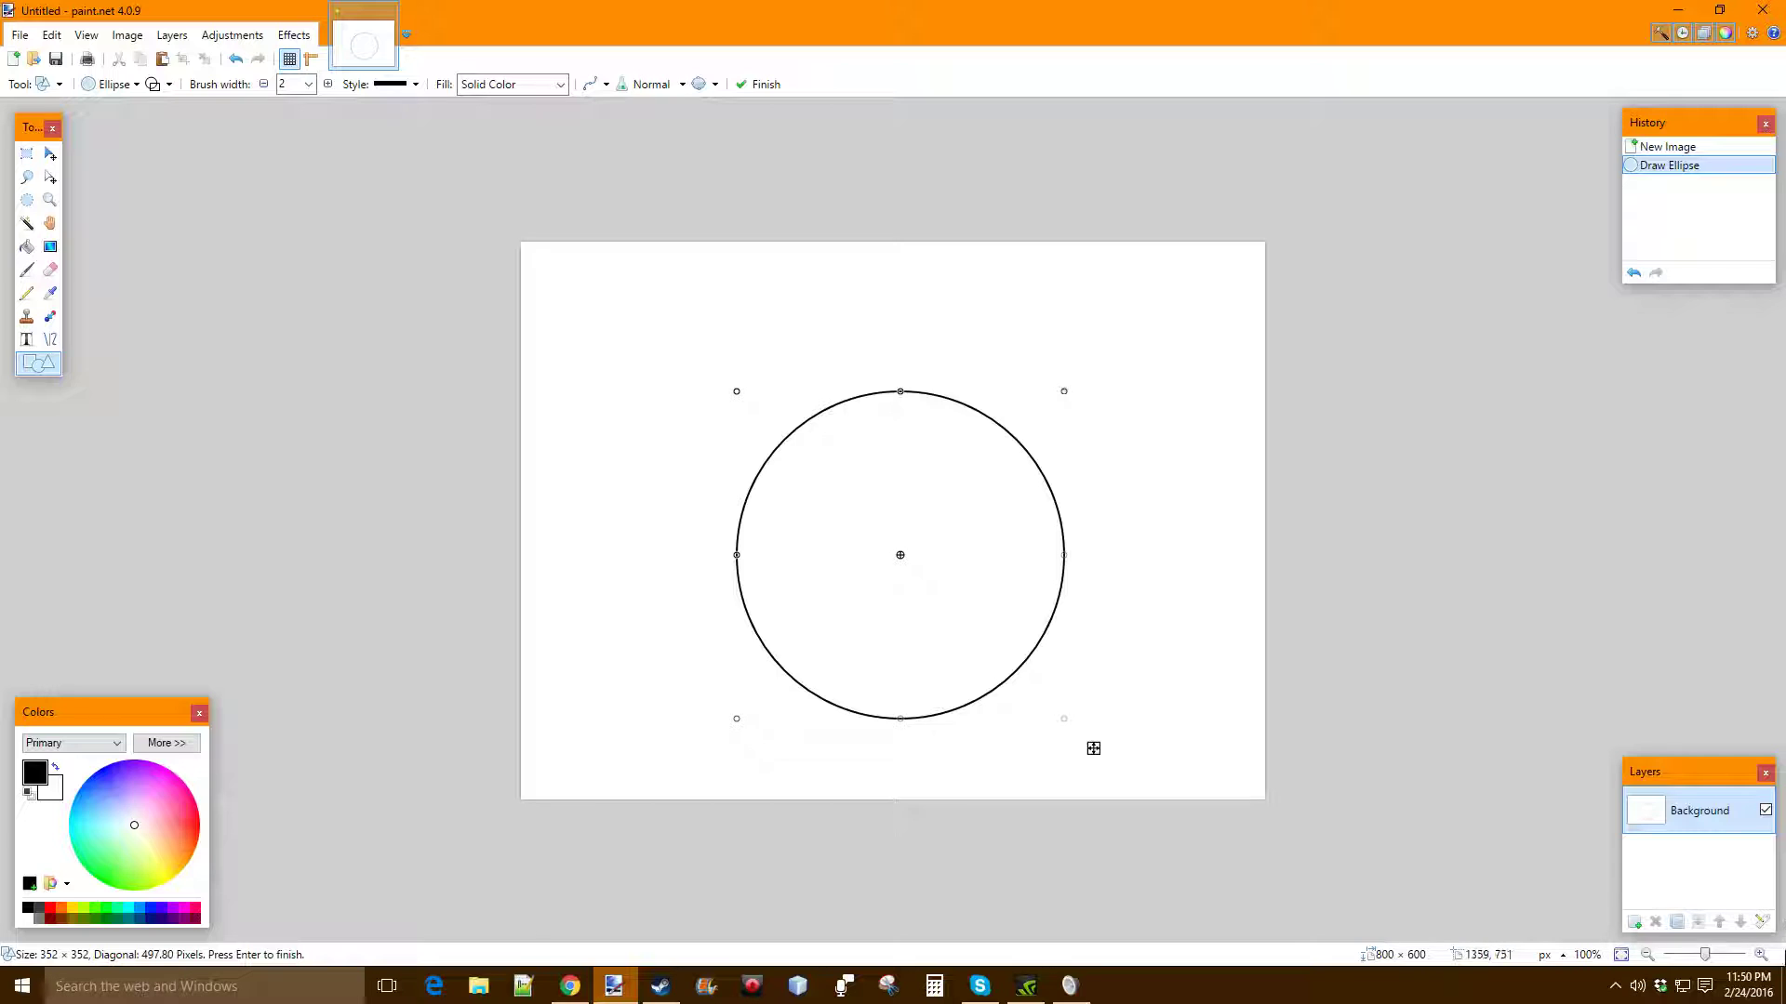
Add a new layer and draw a short curved black stem rising from the top of the circle
click(1634, 921)
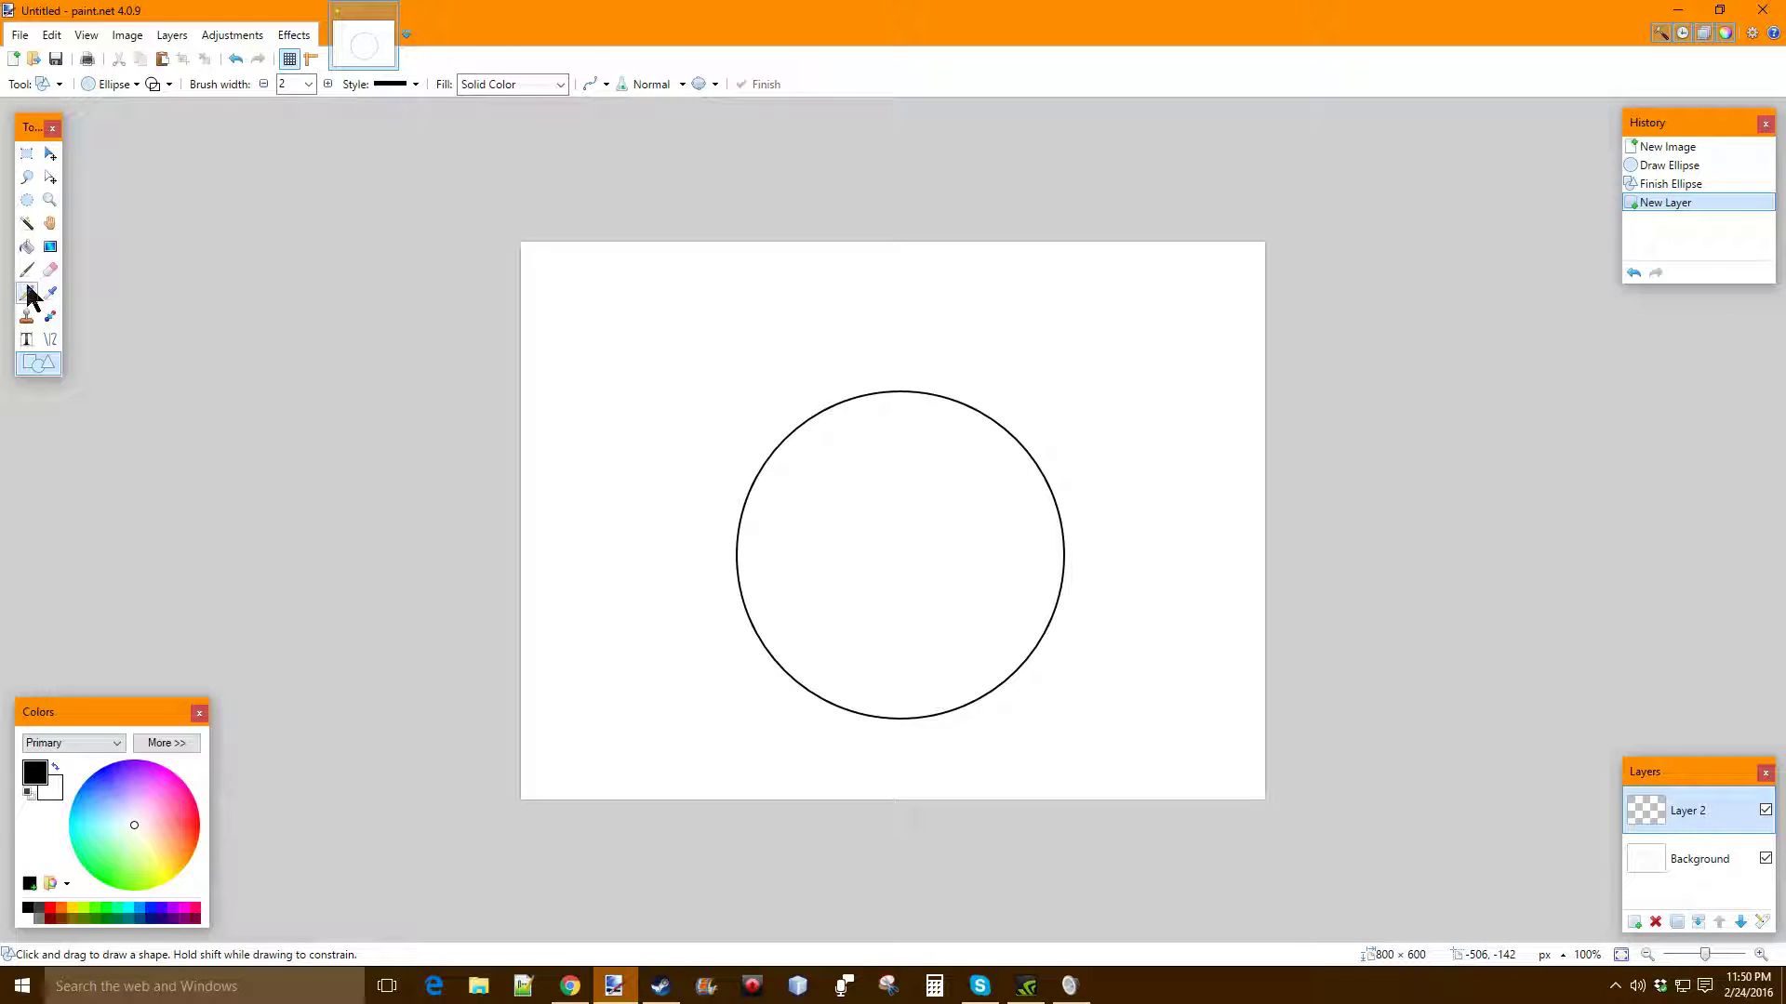
click(48, 341)
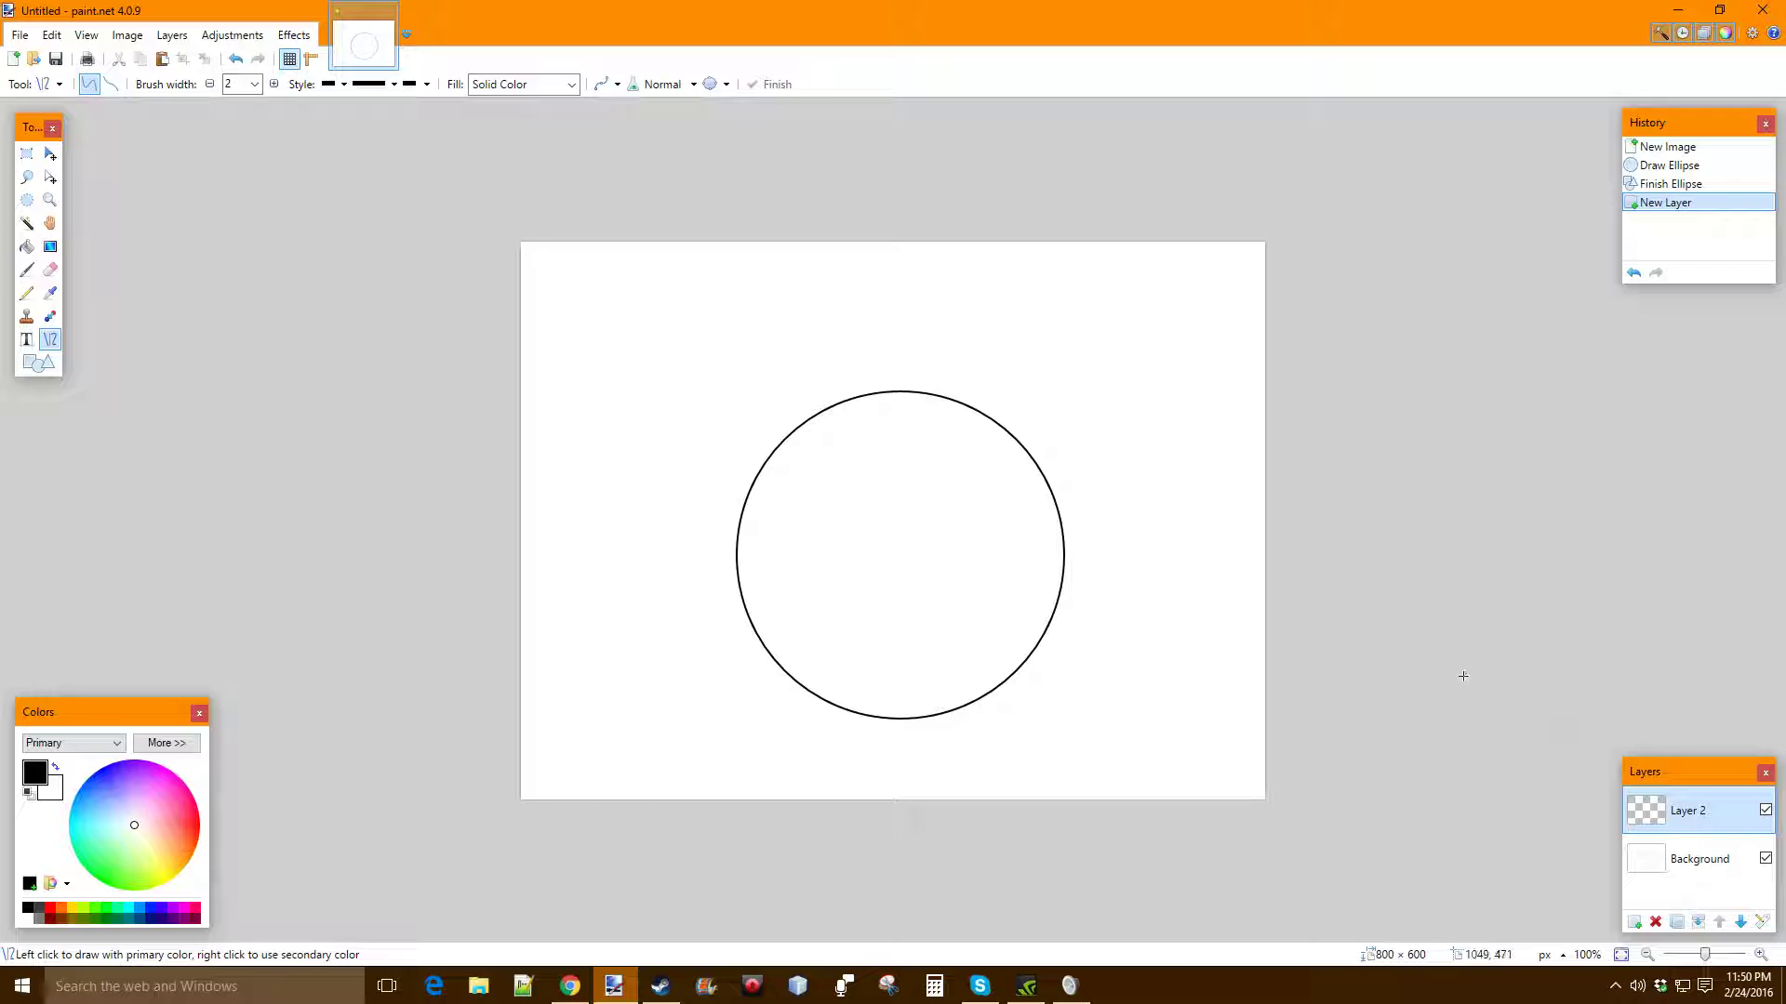
mouse_move(899, 392)
mouse_down()
mouse_move(898, 357)
mouse_move(856, 362)
mouse_move(876, 375)
mouse_move(893, 349)
mouse_move(859, 368)
mouse_move(882, 349)
mouse_move(907, 358)
mouse_move(860, 366)
mouse_move(888, 350)
mouse_up()
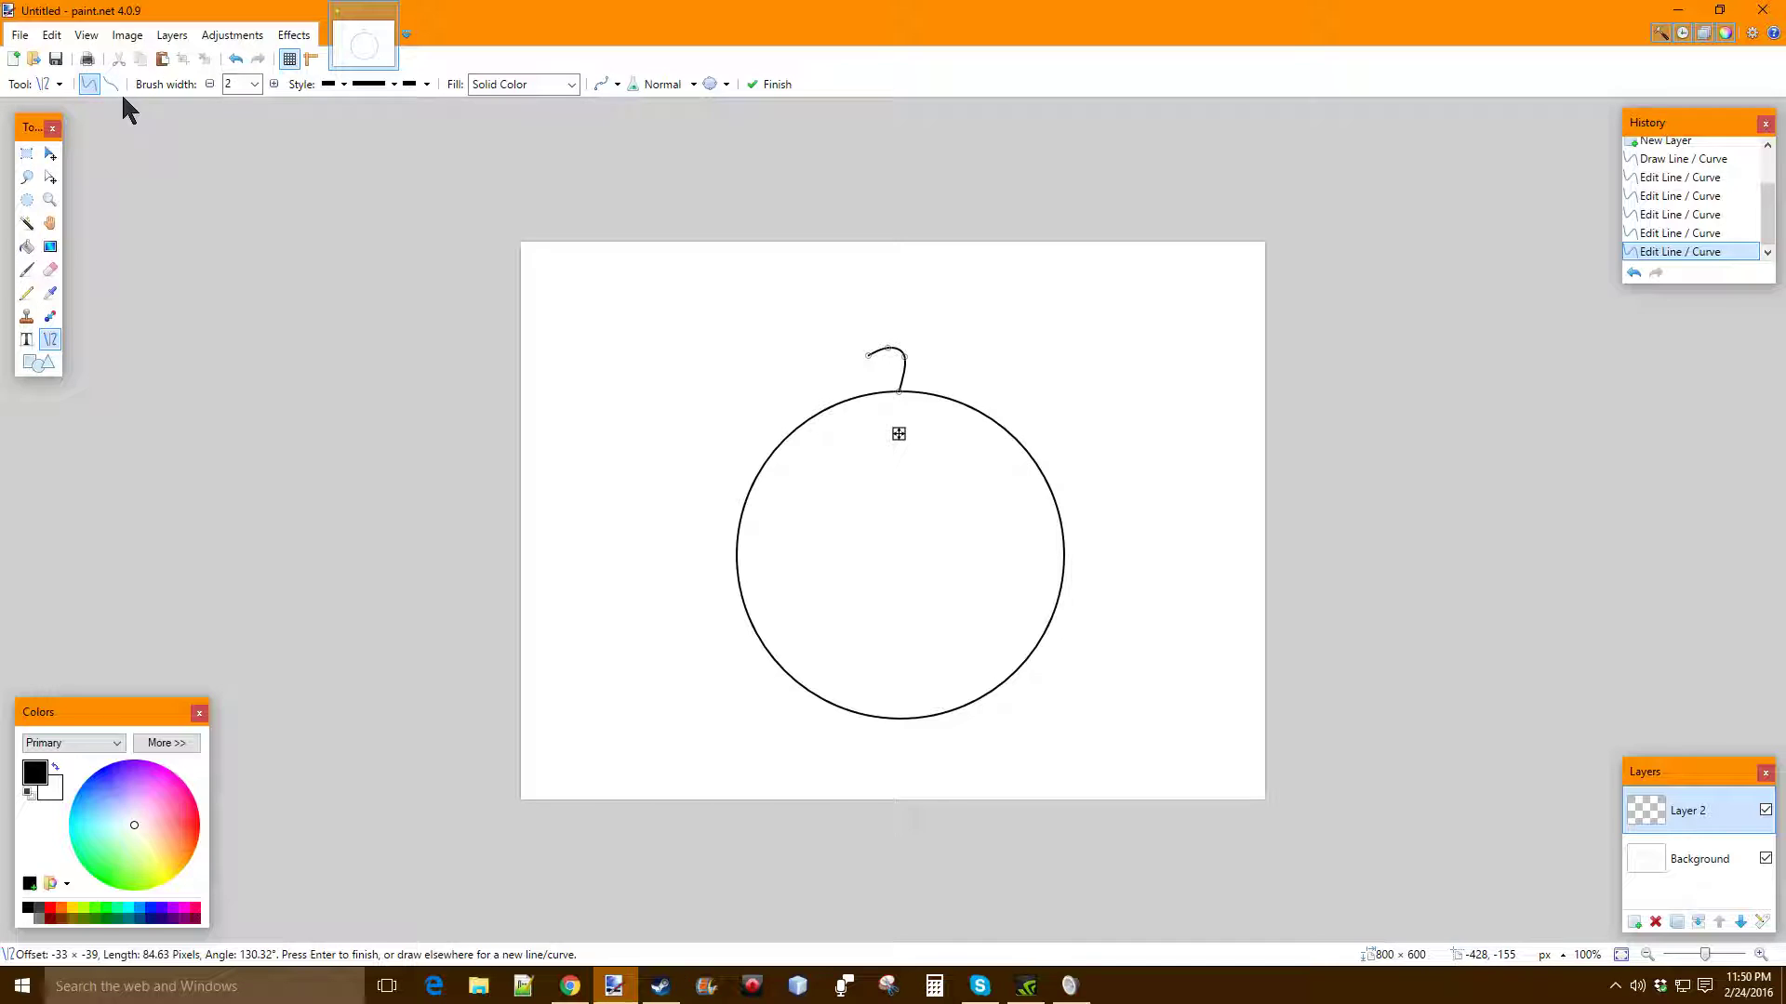
click(155, 876)
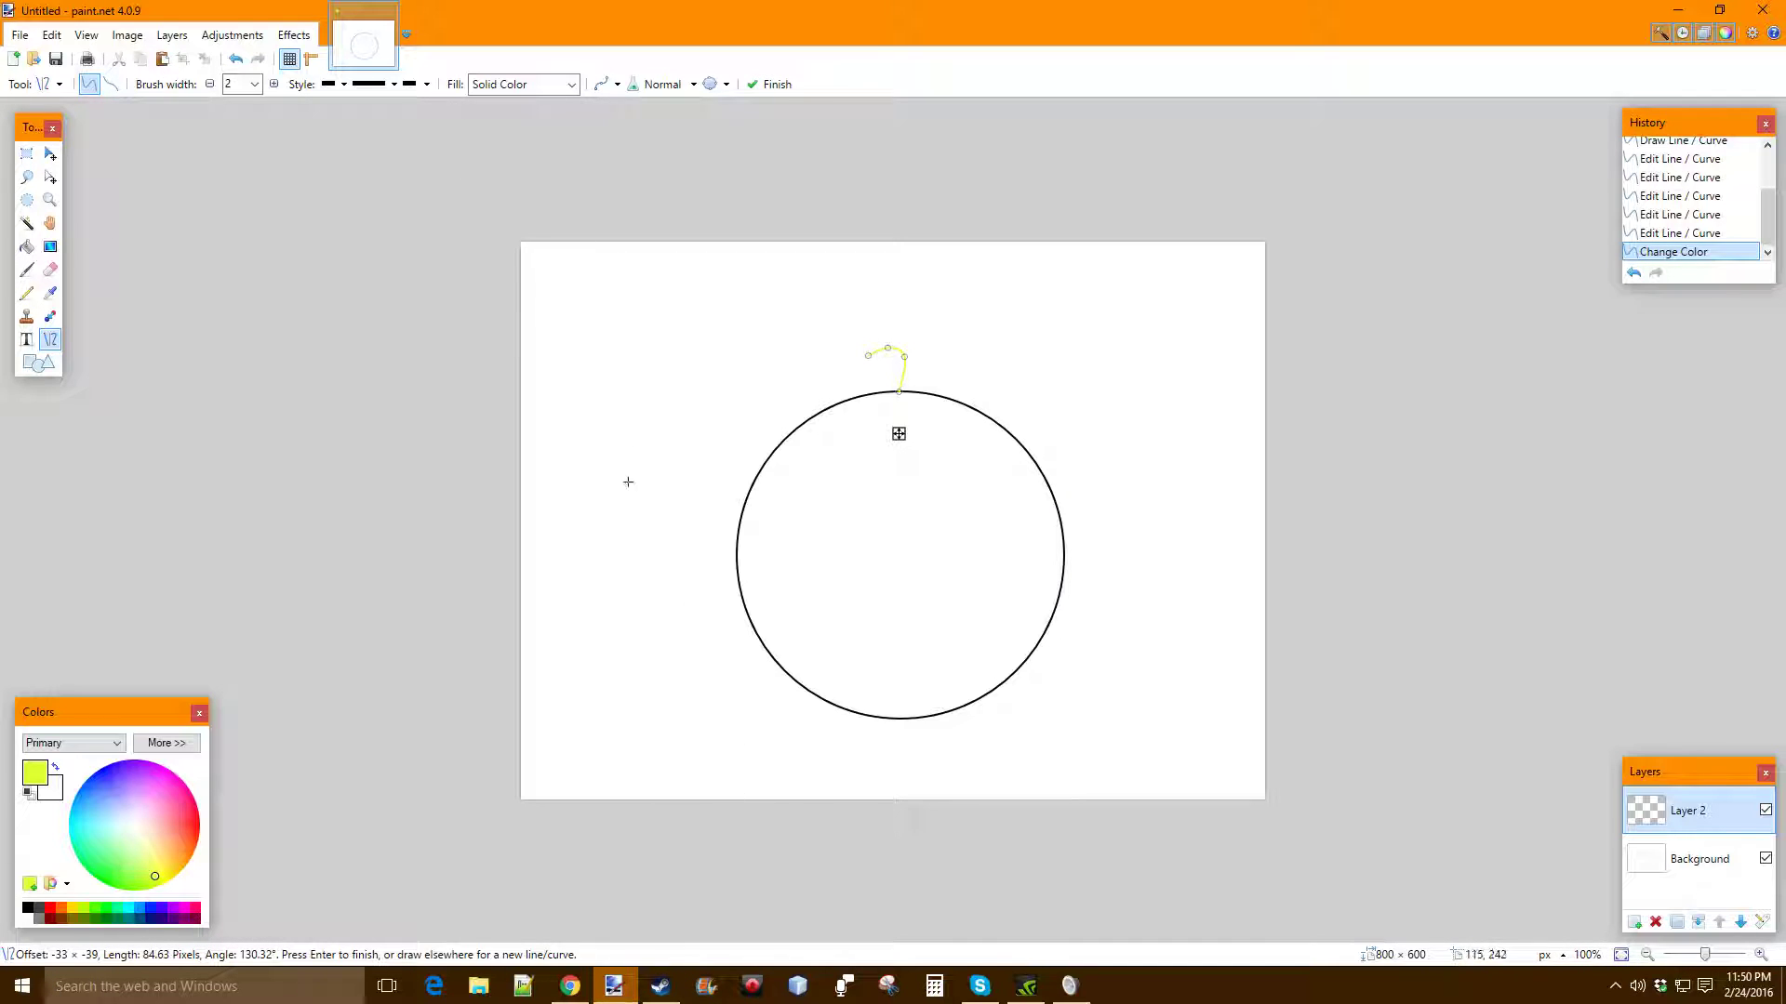
key(ctrl+z)
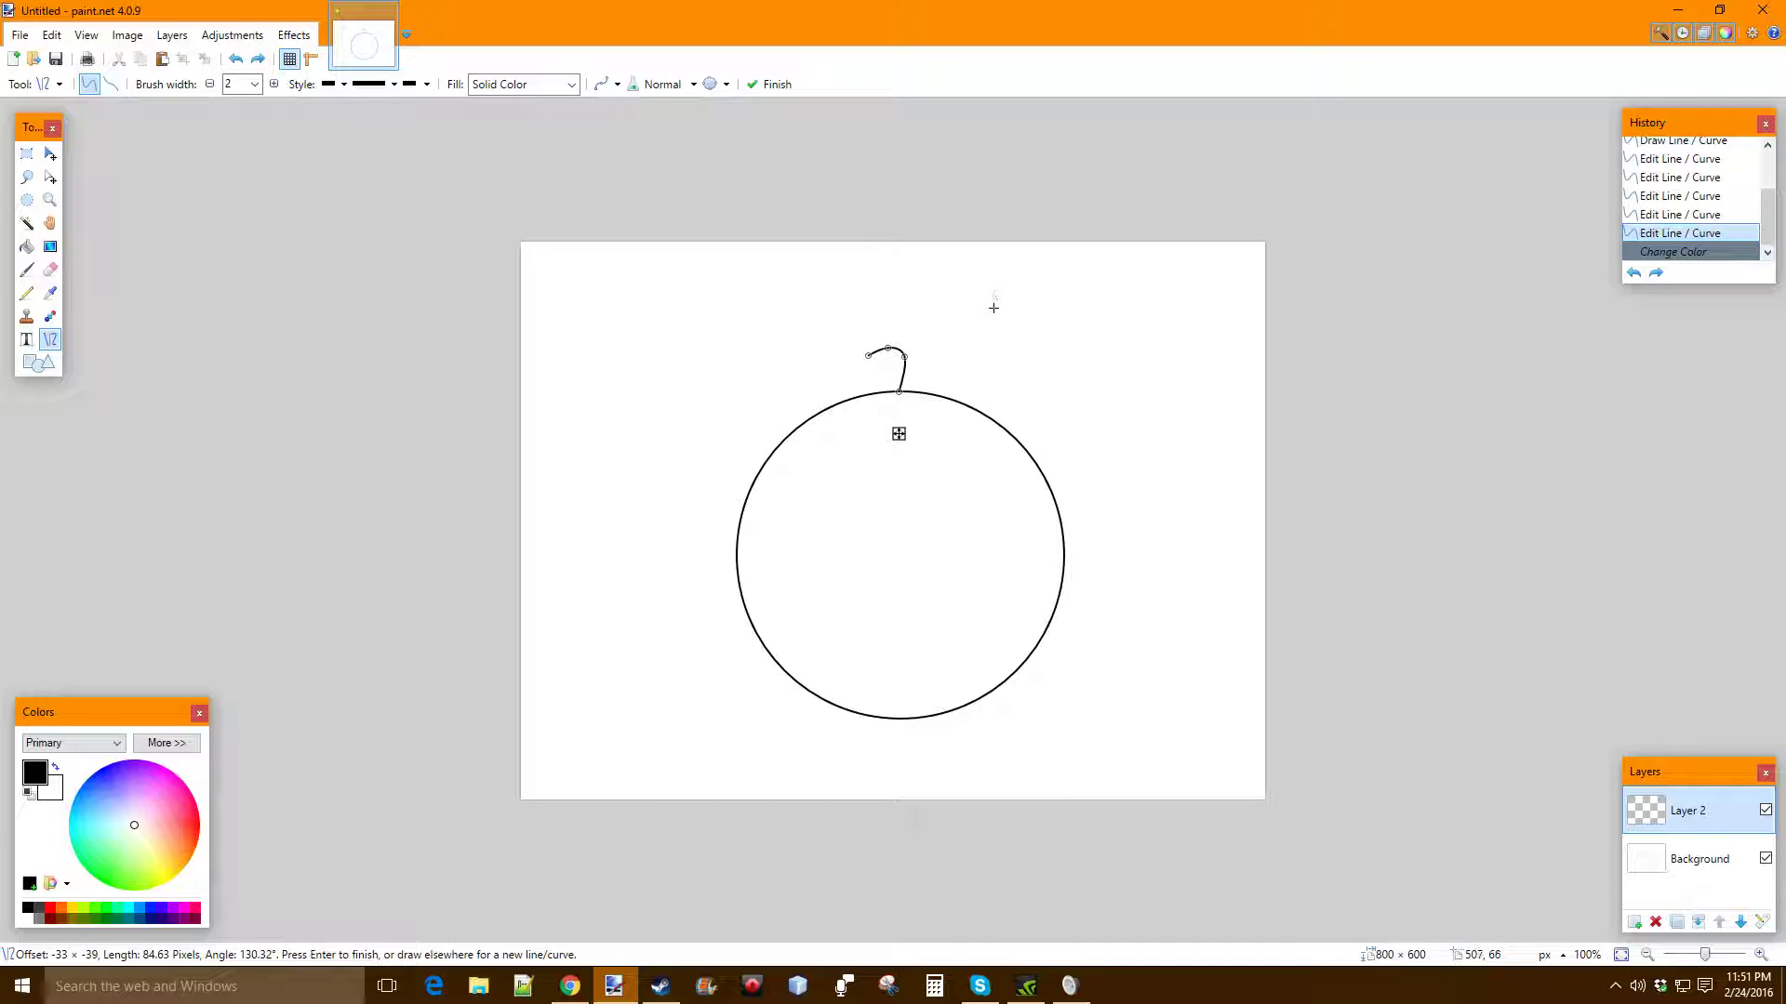
click(27, 153)
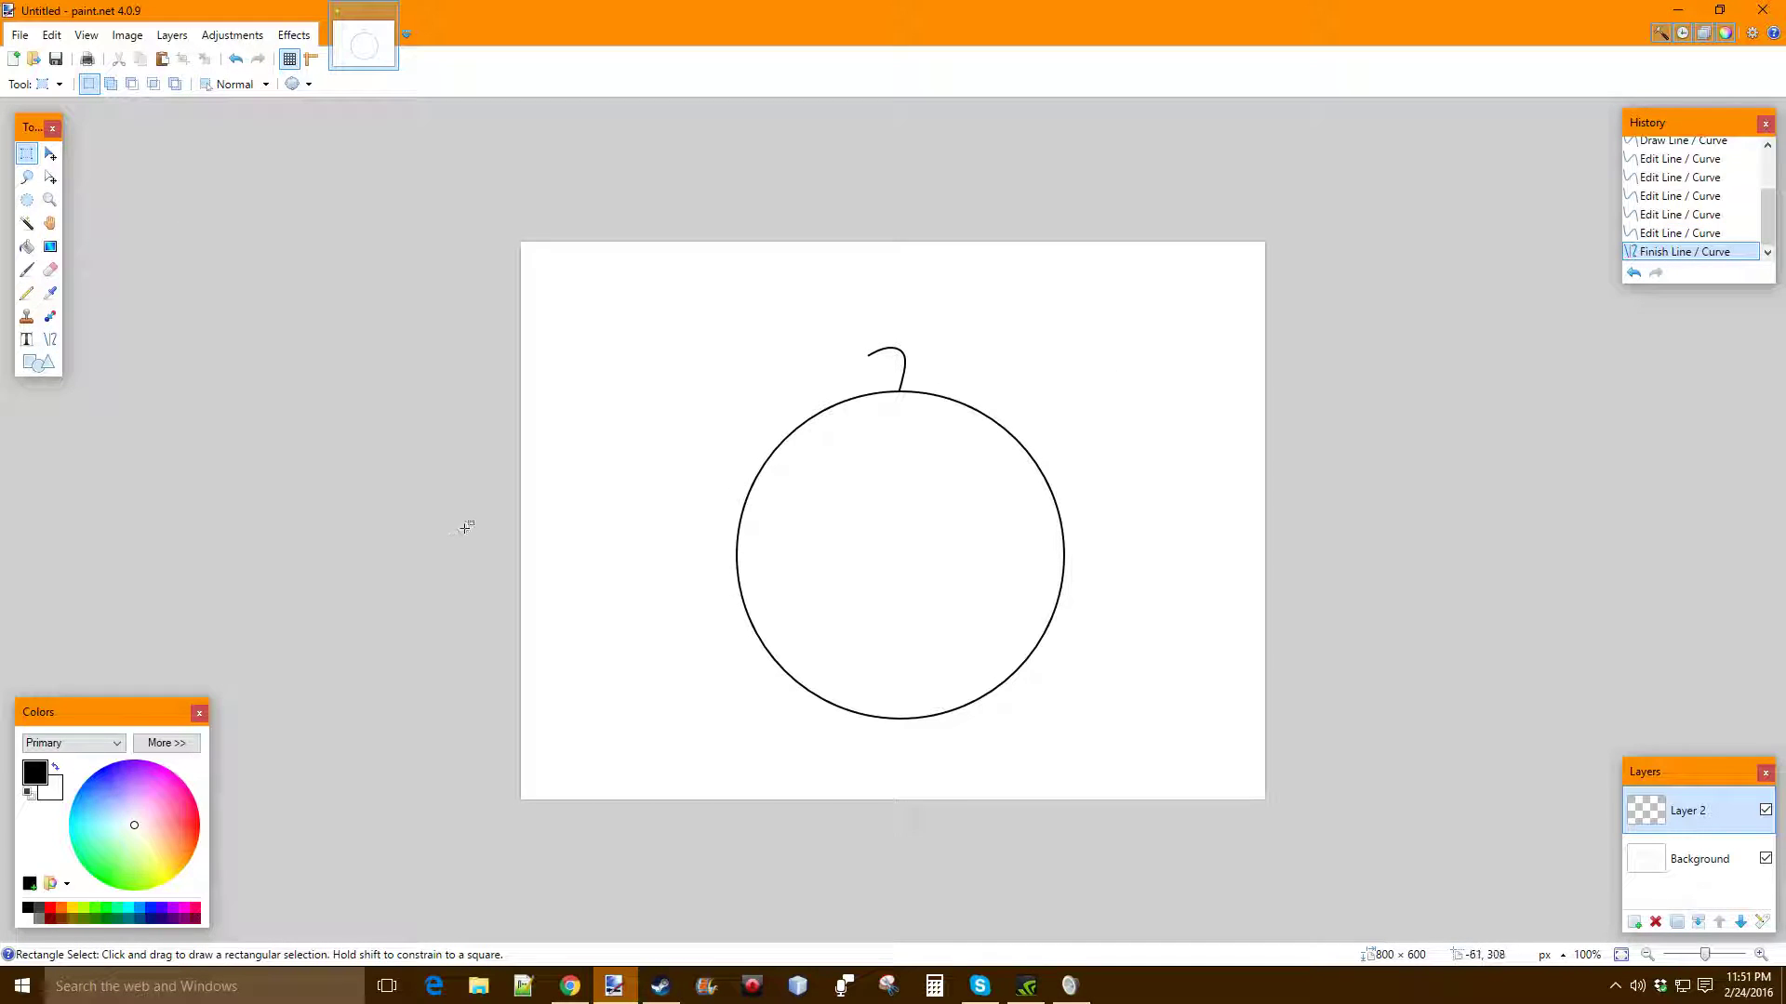
Draw a circle outline of about 154 × 154 pixels centred near the canvas's upper-left corner as a sun
click(39, 363)
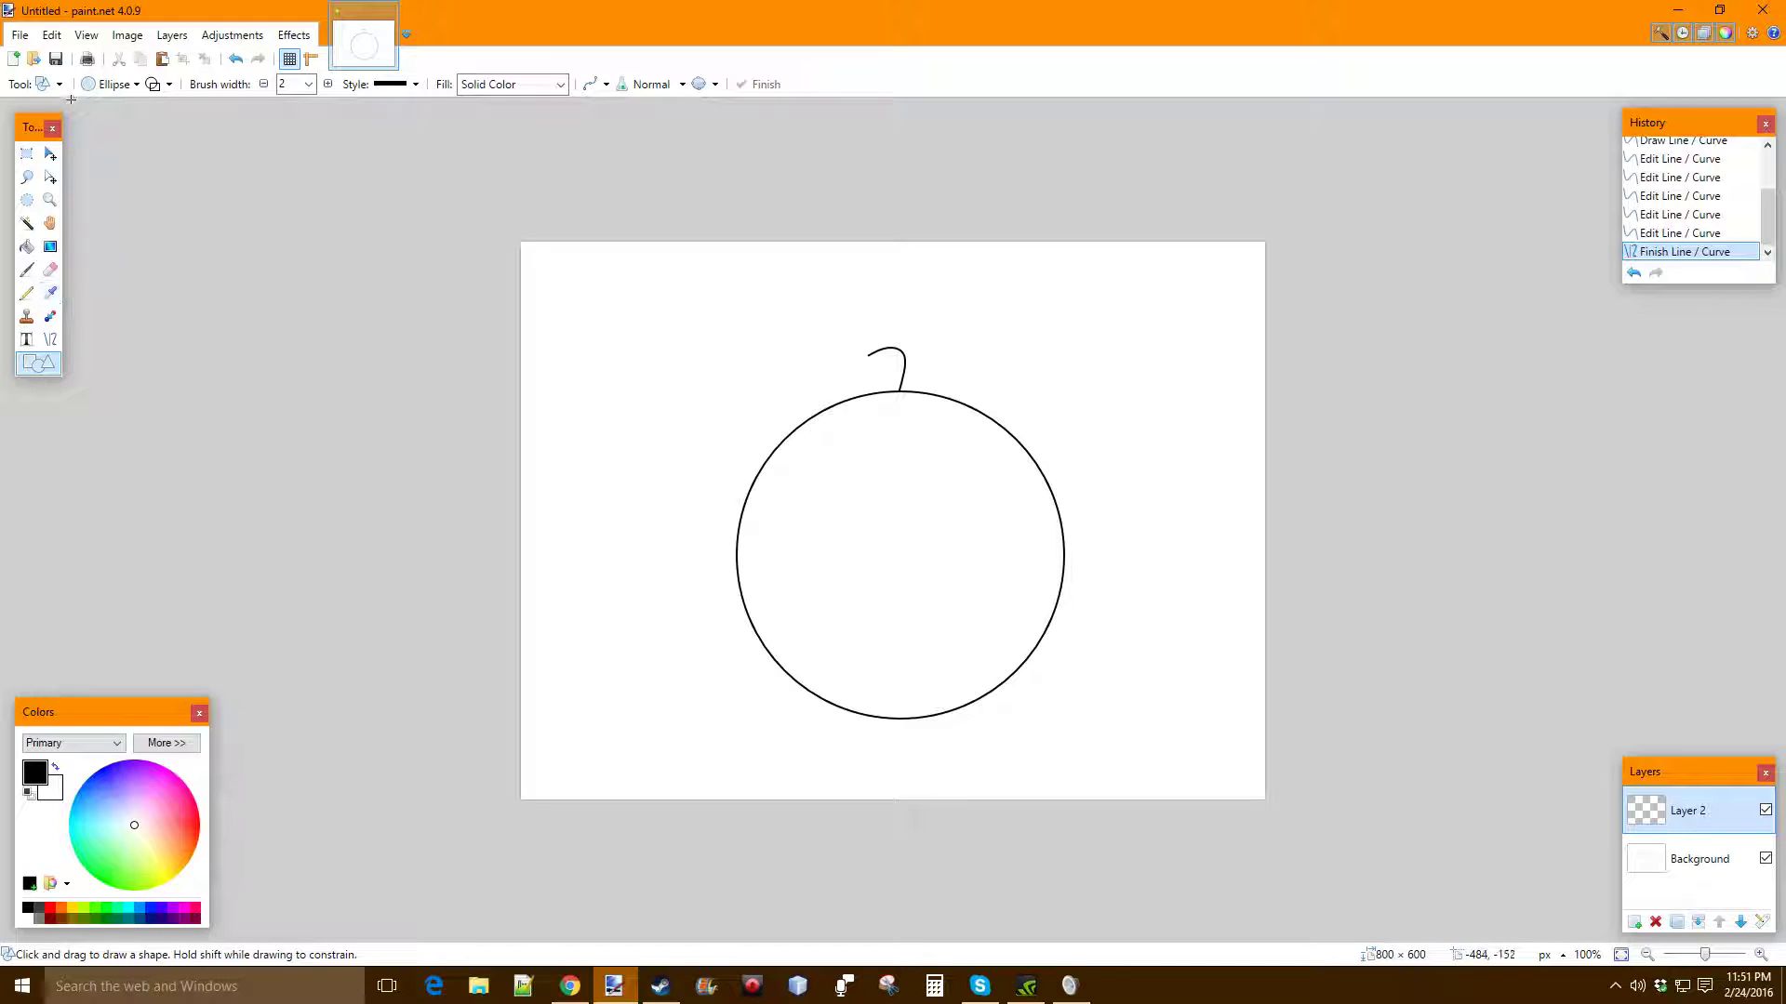
click(110, 86)
click(109, 86)
mouse_move(450, 184)
mouse_down()
mouse_move(617, 326)
mouse_move(655, 422)
mouse_move(734, 463)
mouse_move(590, 340)
mouse_up()
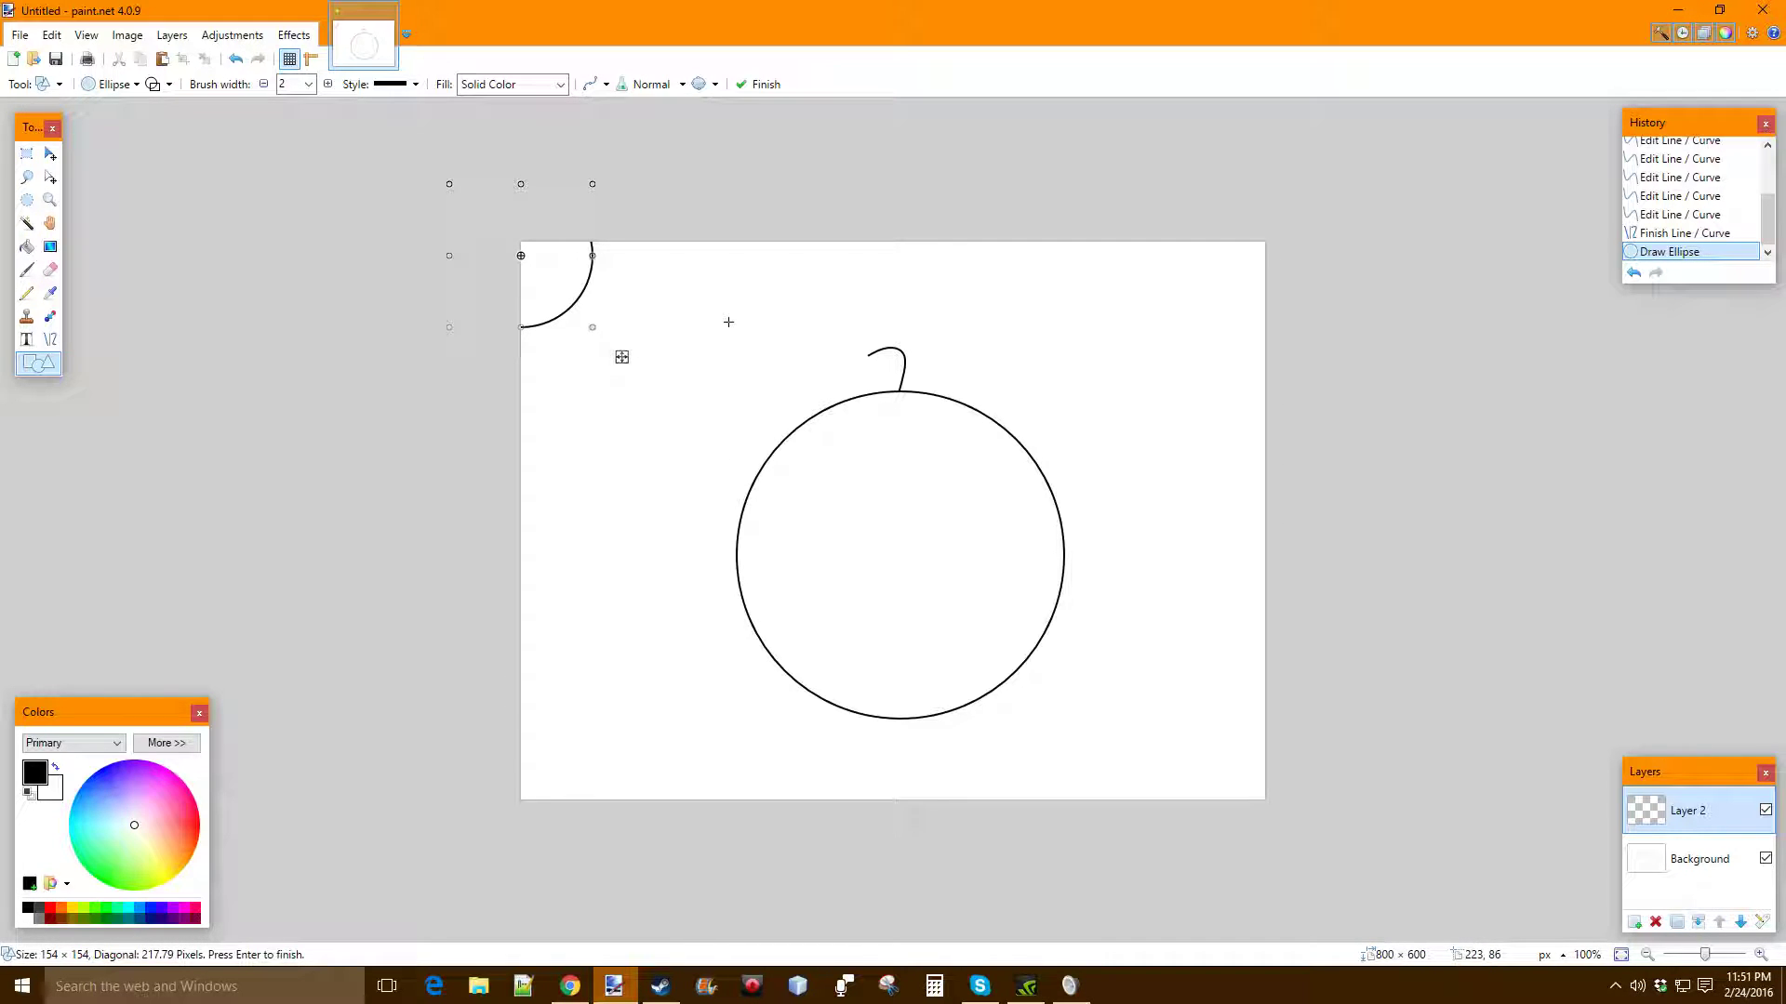
key(Return)
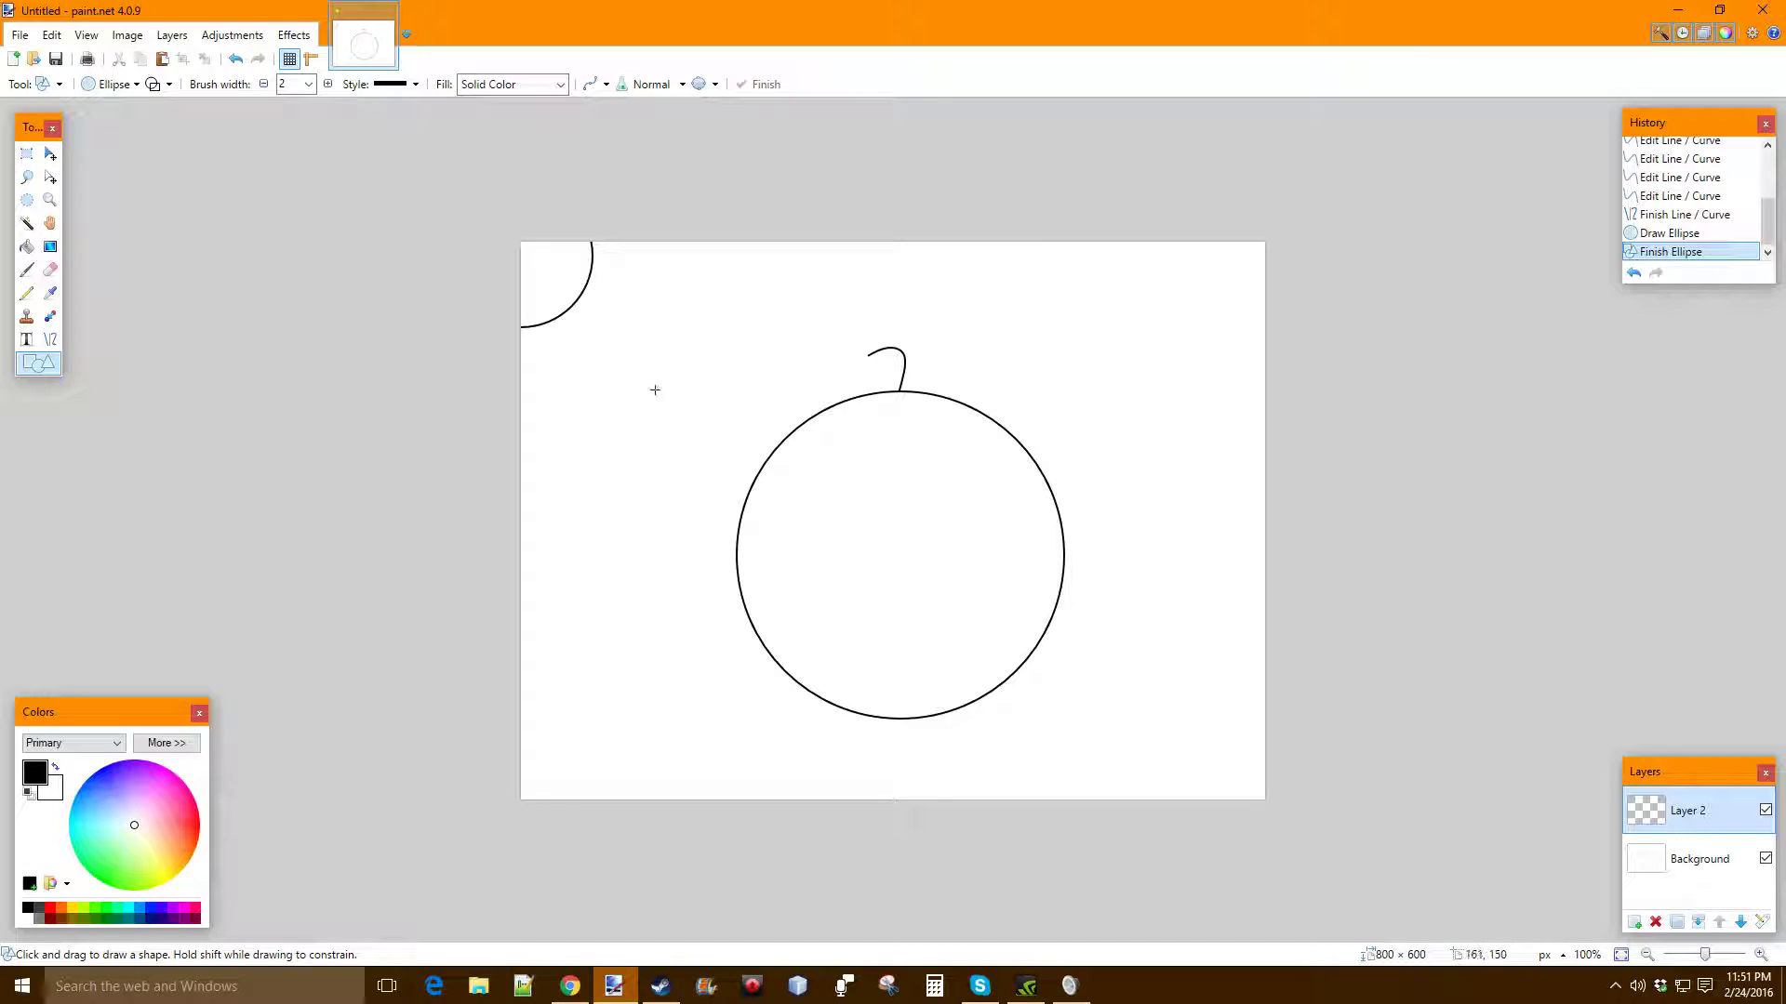
Fill the sun in the canvas corner with golden yellow using the Paint Bucket
click(155, 872)
click(157, 877)
click(159, 874)
click(159, 860)
click(168, 869)
click(27, 246)
click(558, 268)
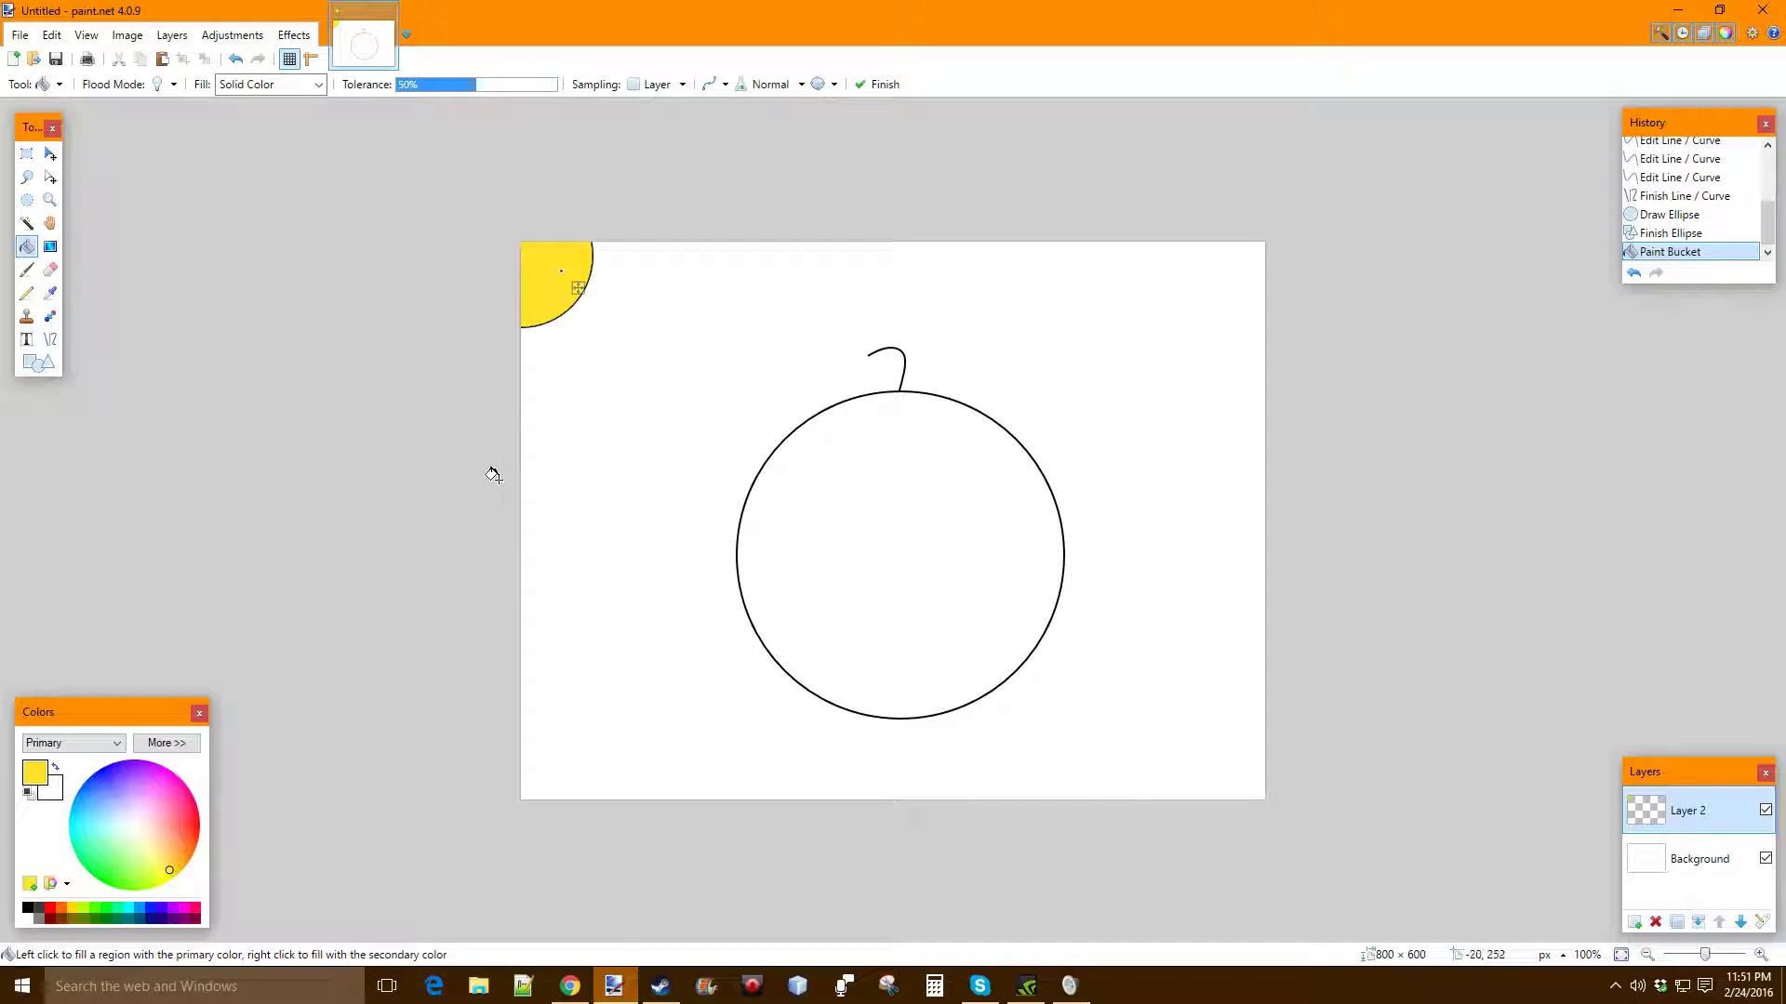
Fill the large circle on the Background layer with light red (FF665B), keeping the sun yellow
click(191, 823)
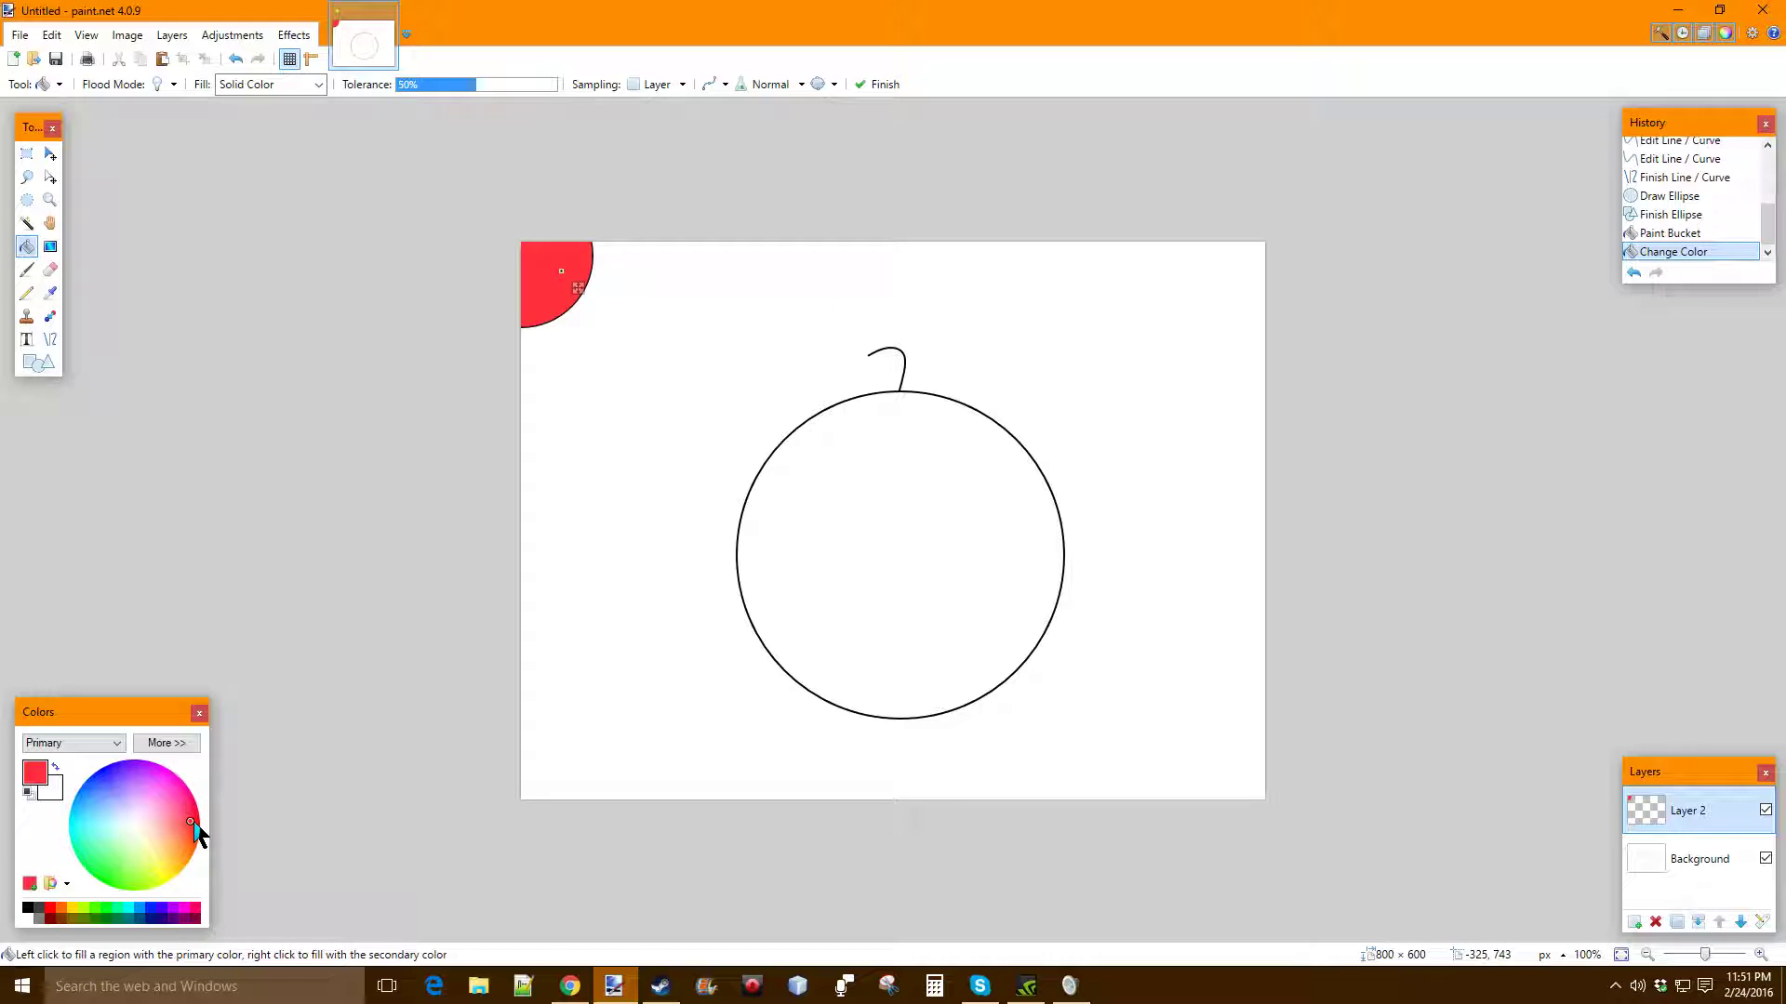
key(ctrl+z)
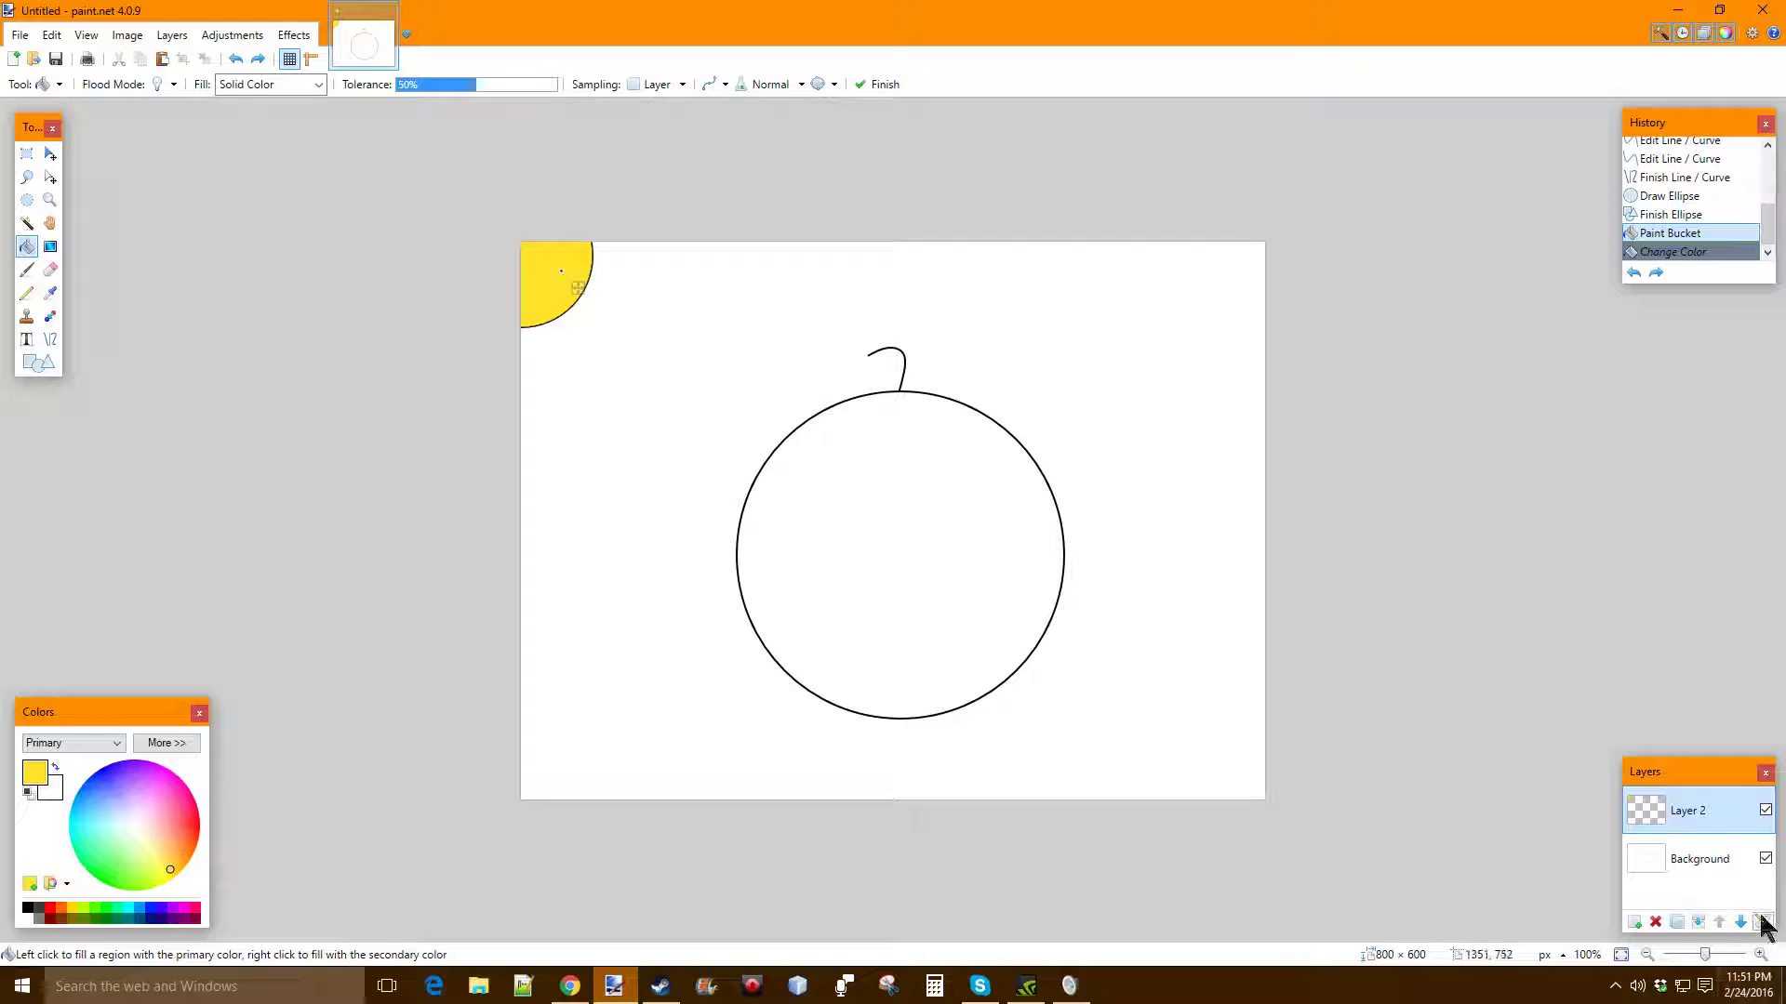
click(1690, 866)
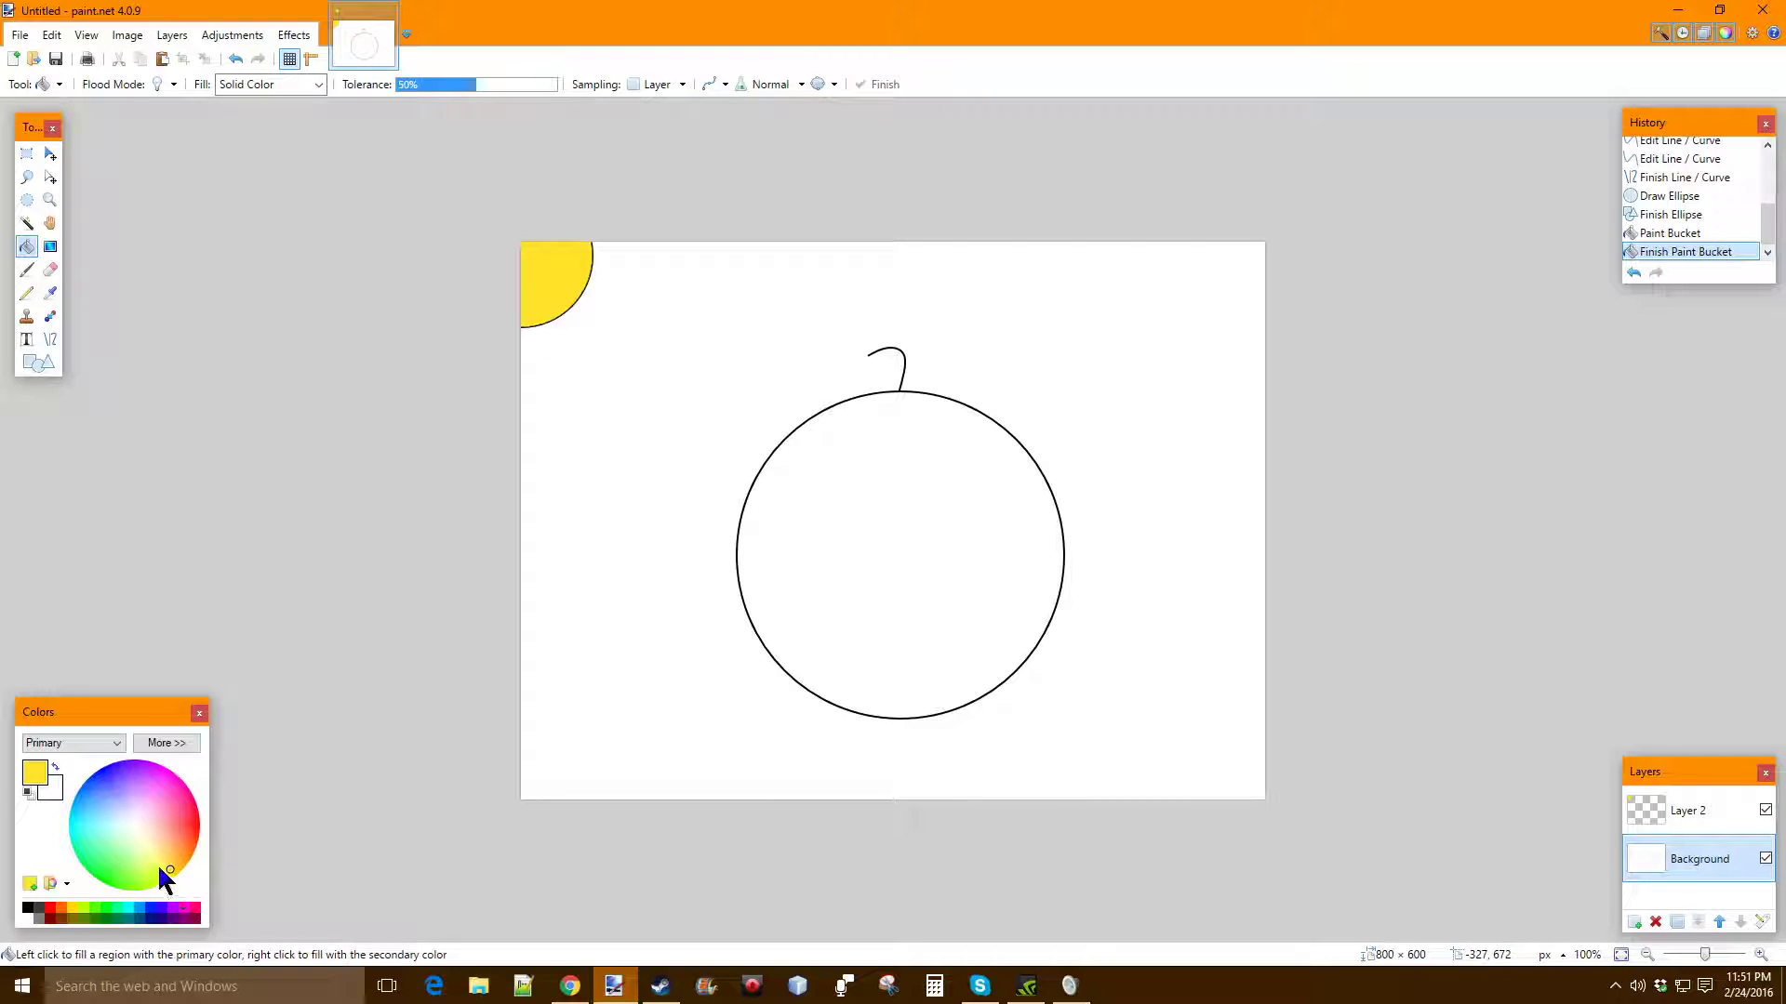
click(183, 830)
click(840, 547)
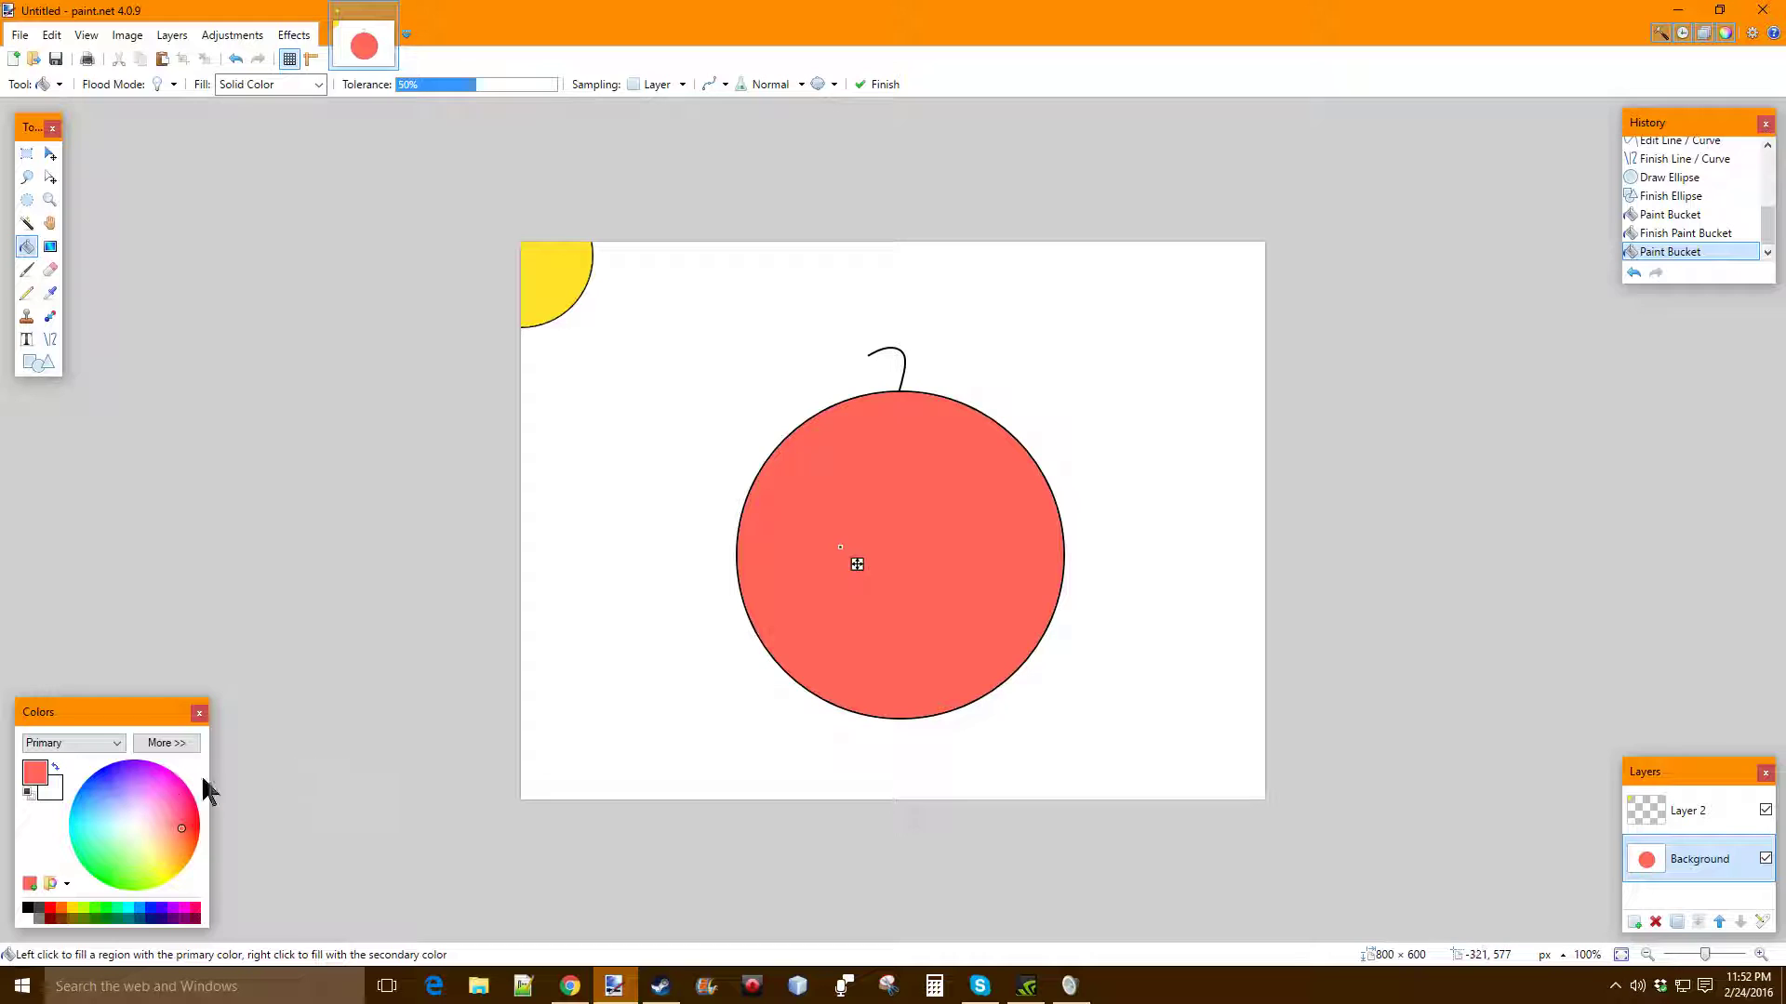
Show the expanded colour settings and set the primary colour to black with an opacity of 55
click(107, 744)
click(107, 758)
click(167, 743)
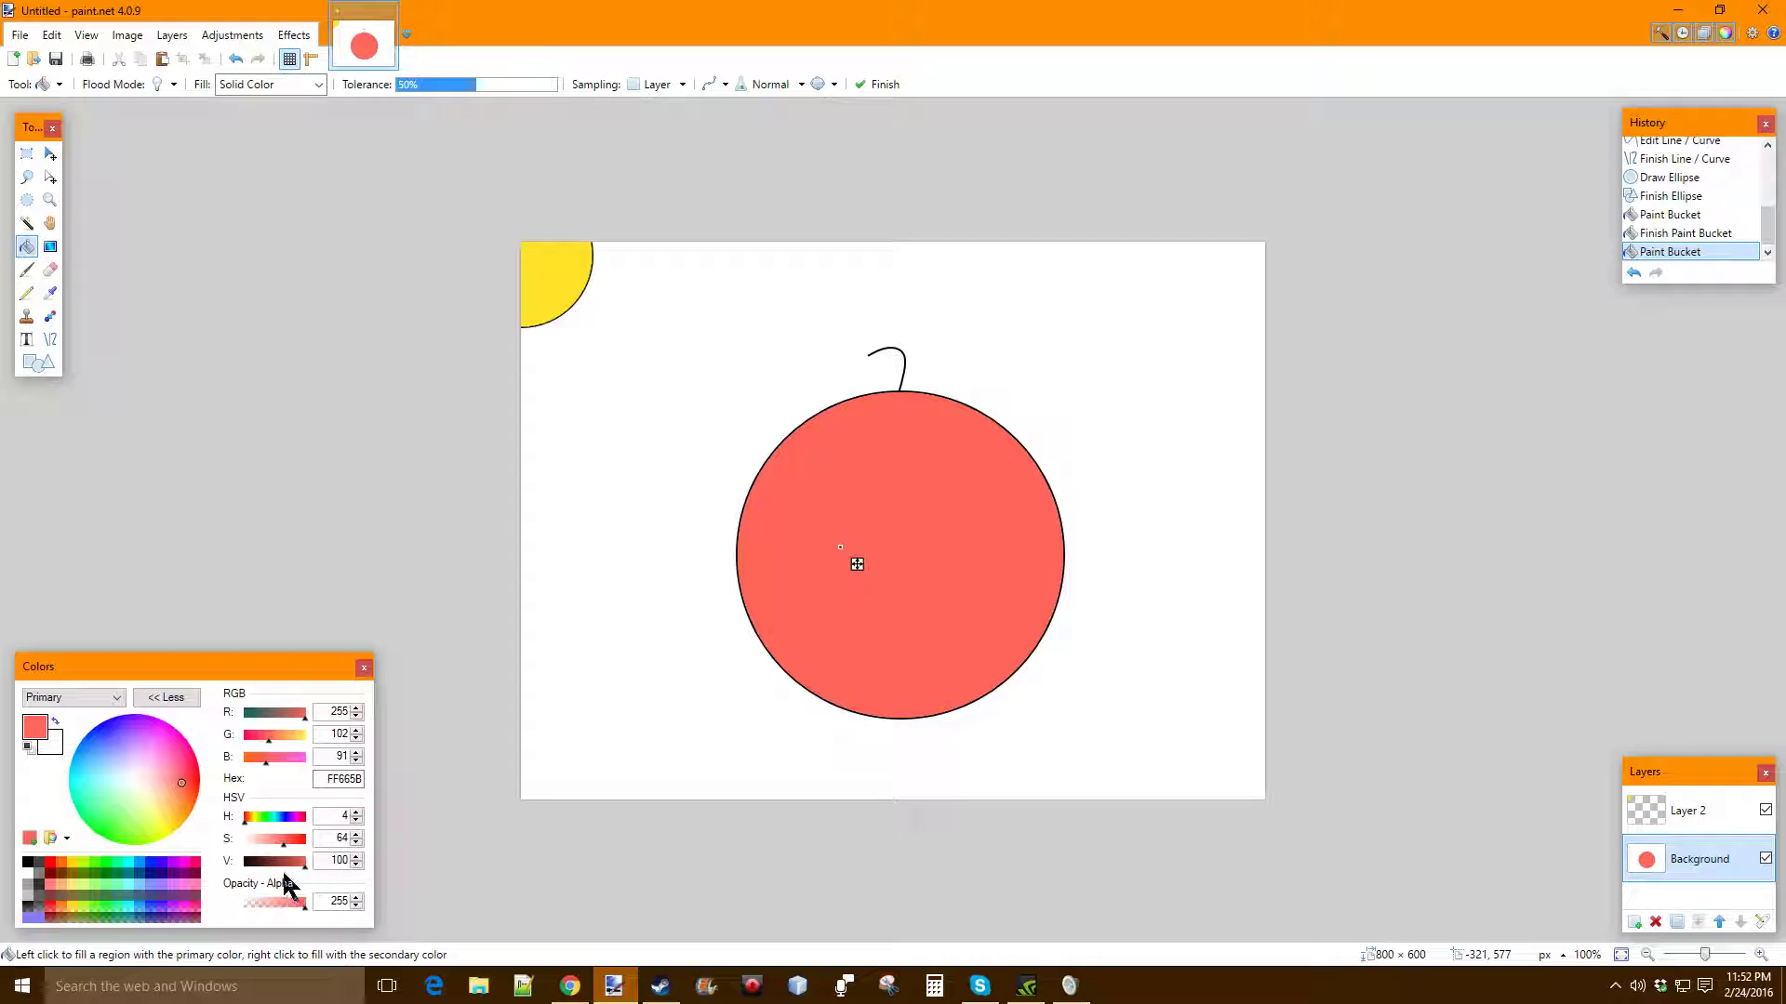
drag(277, 864, 339, 888)
click(27, 155)
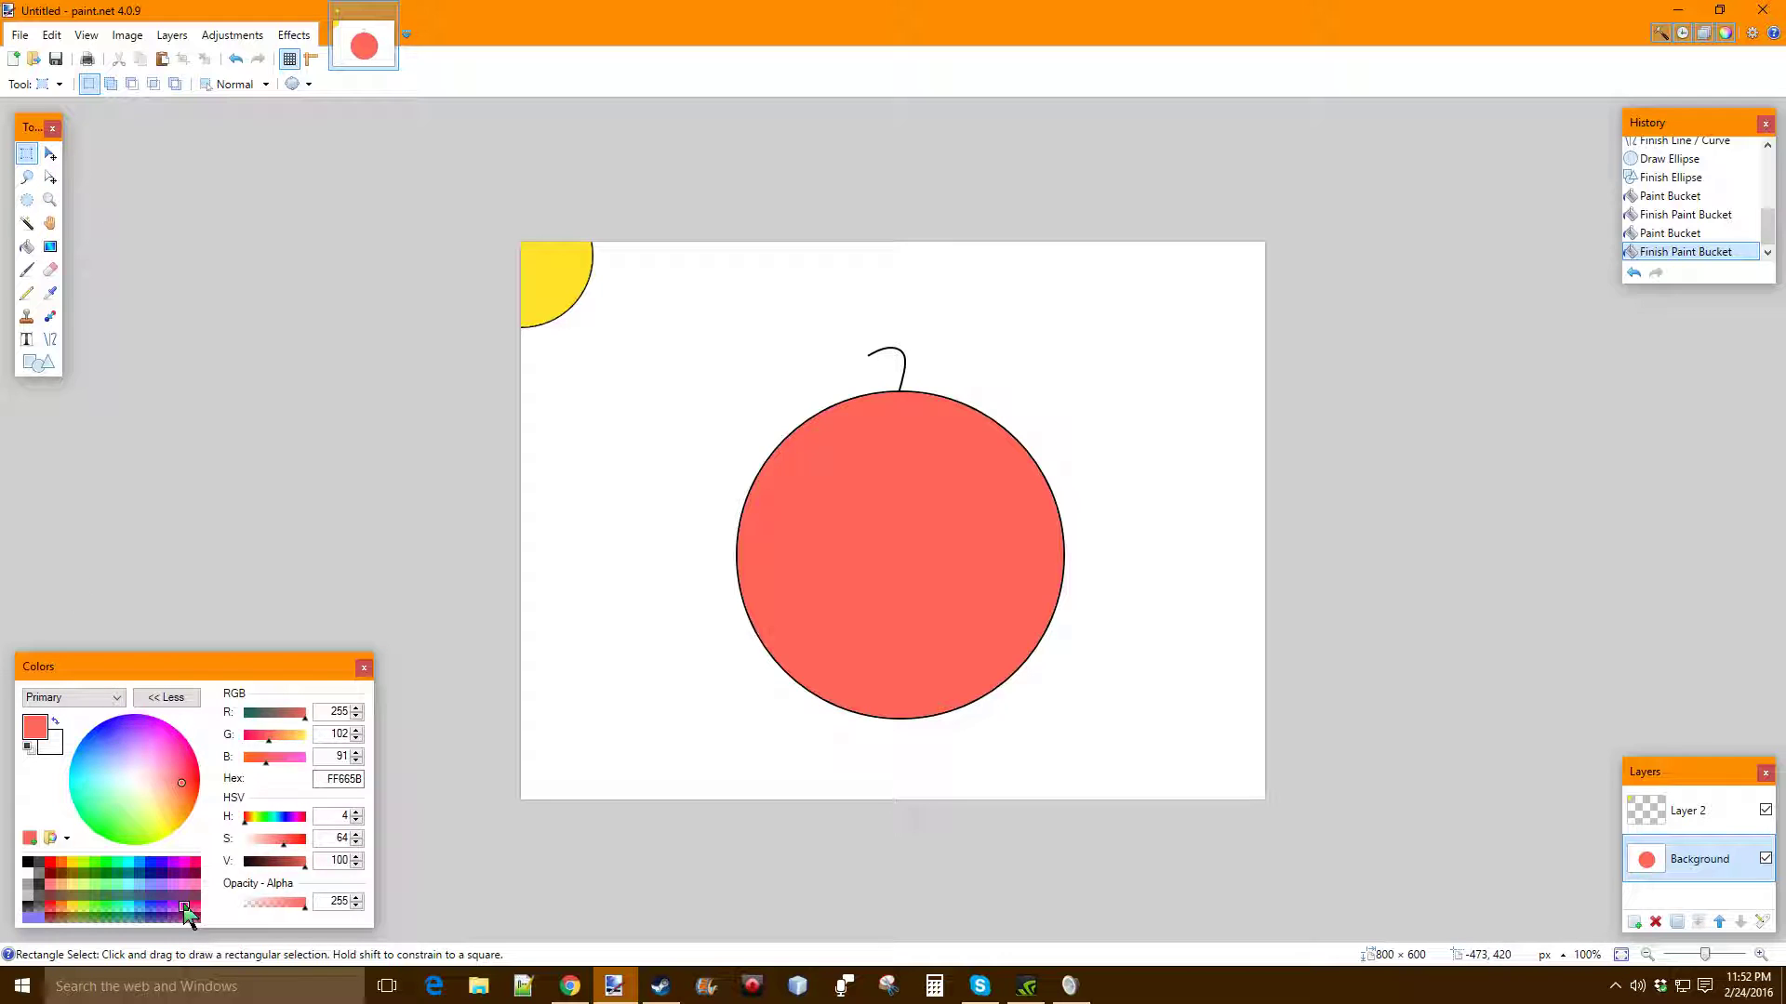
click(246, 862)
drag(269, 905, 256, 908)
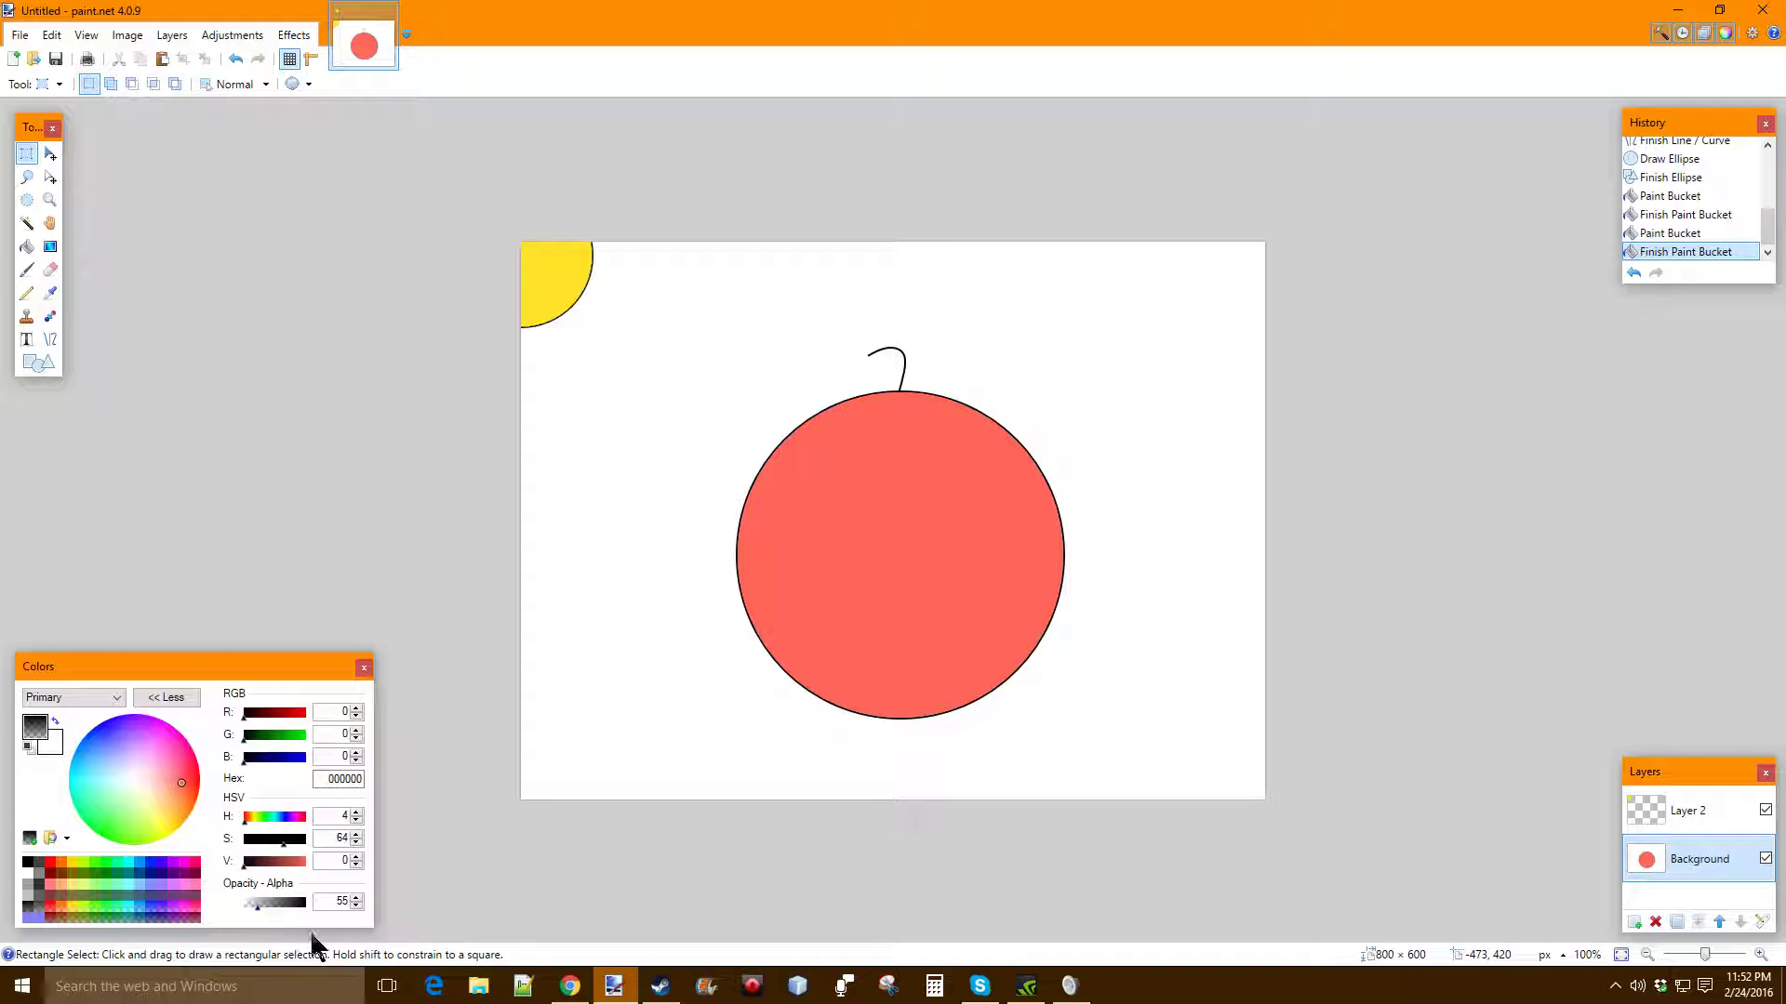
Try merging Layer 2 down into the Background layer and undo the merge
click(1723, 823)
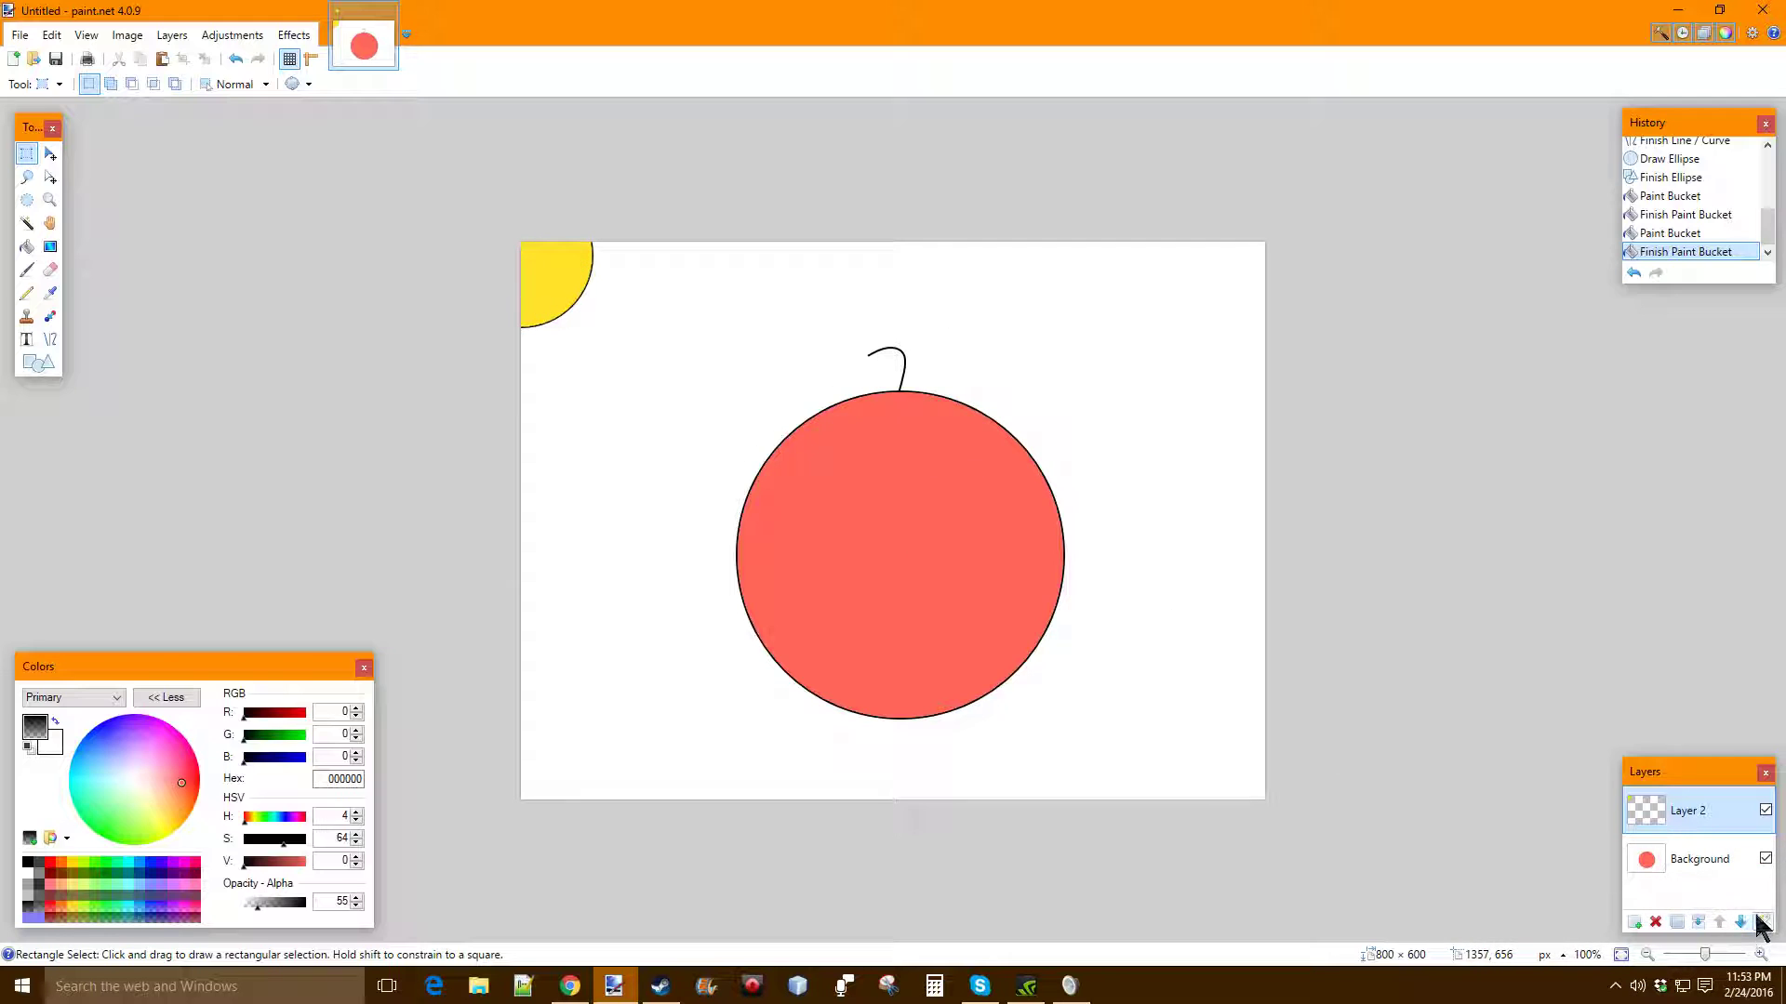
click(1697, 923)
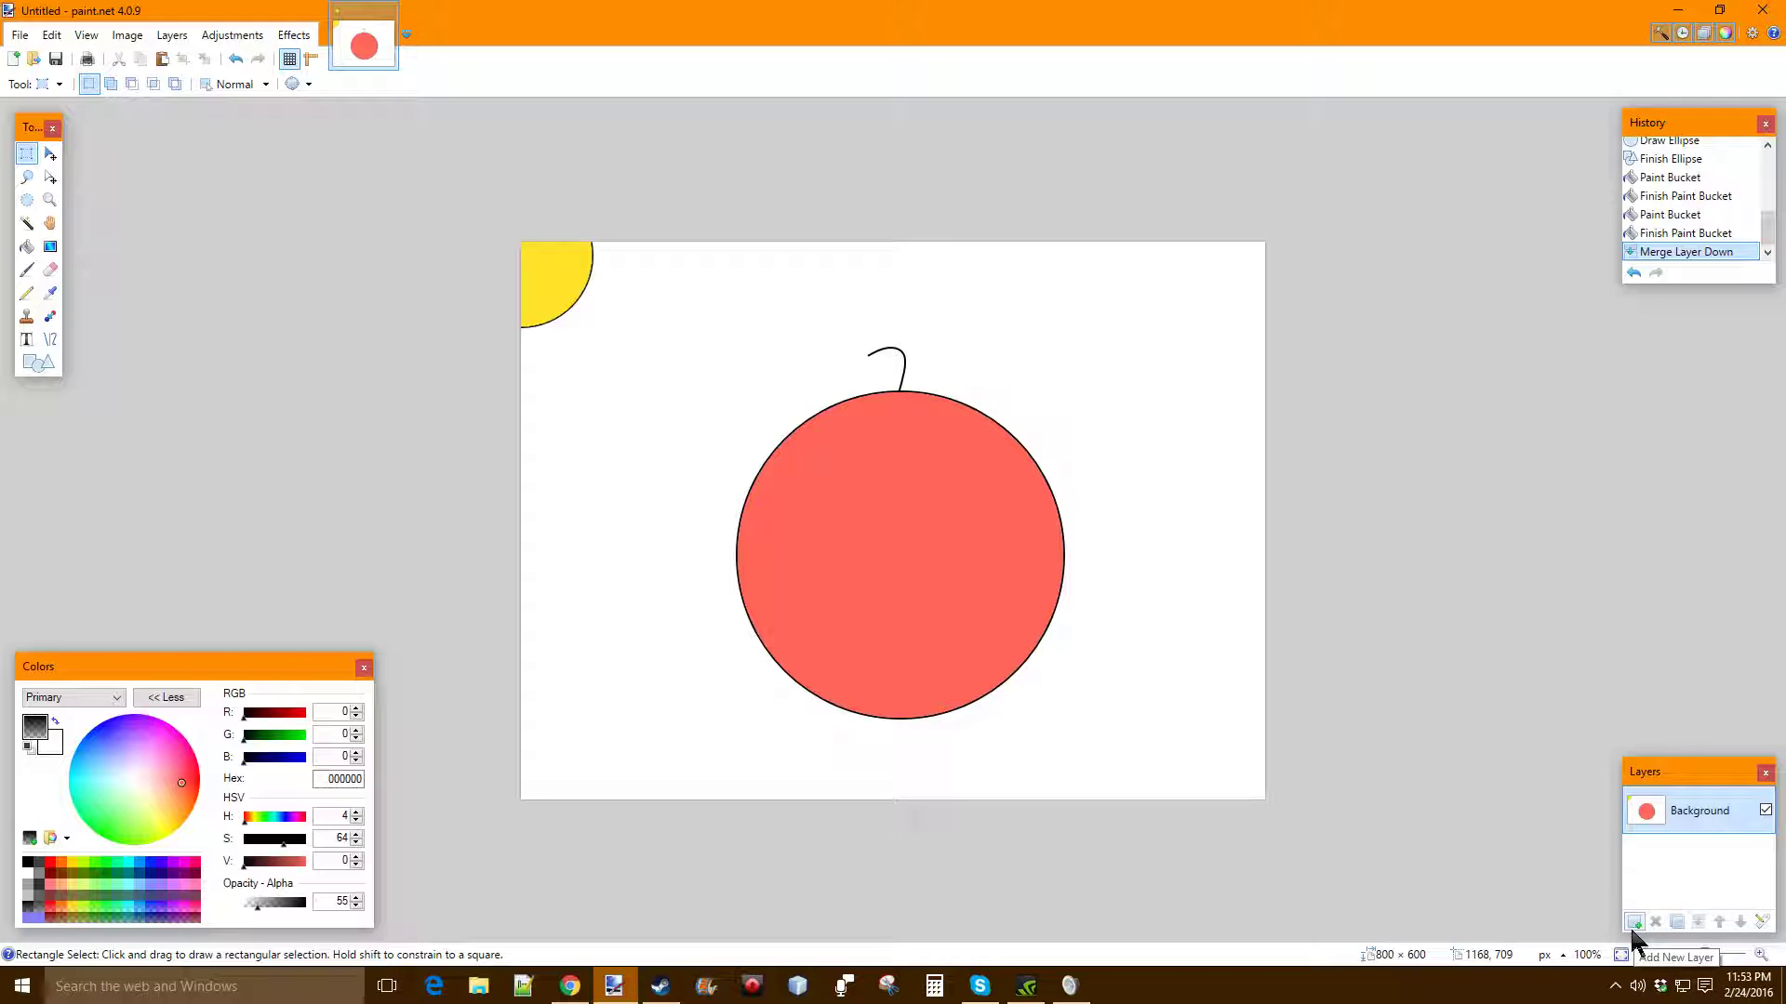
key(ctrl+z)
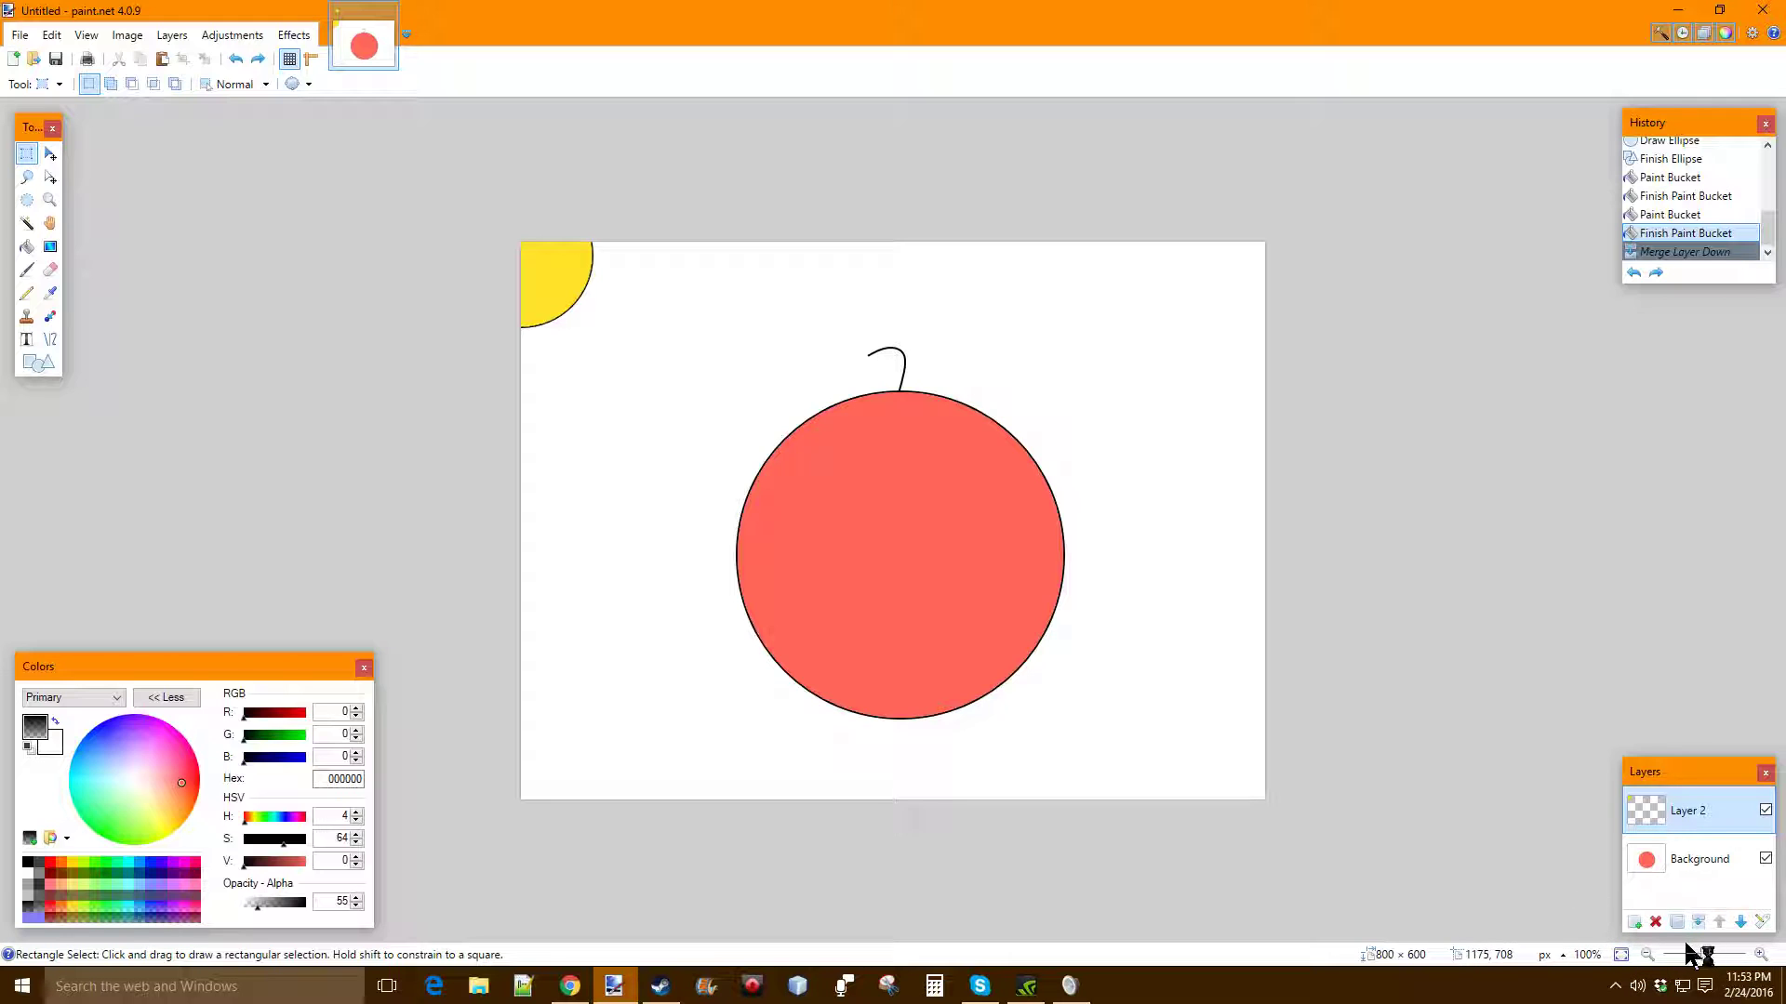
Add a new layer above Layer 2, name it Shaders, and enlarge the layer list to show all layers
click(1634, 923)
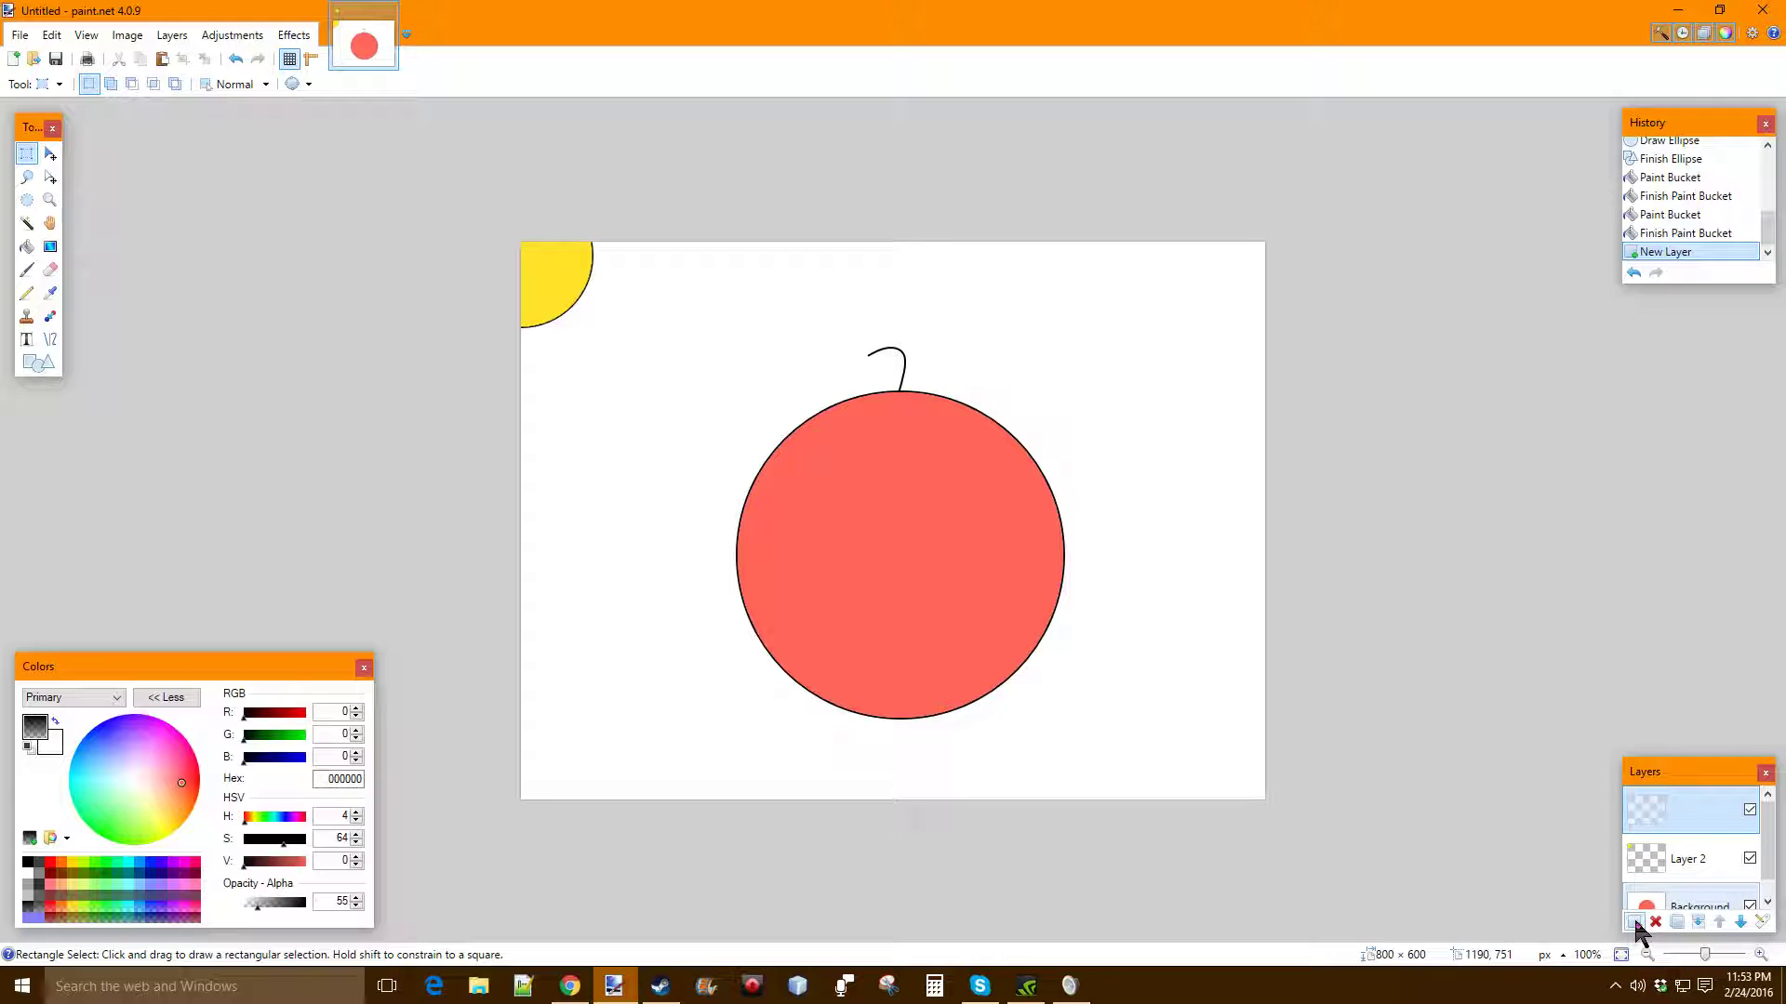
click(1760, 926)
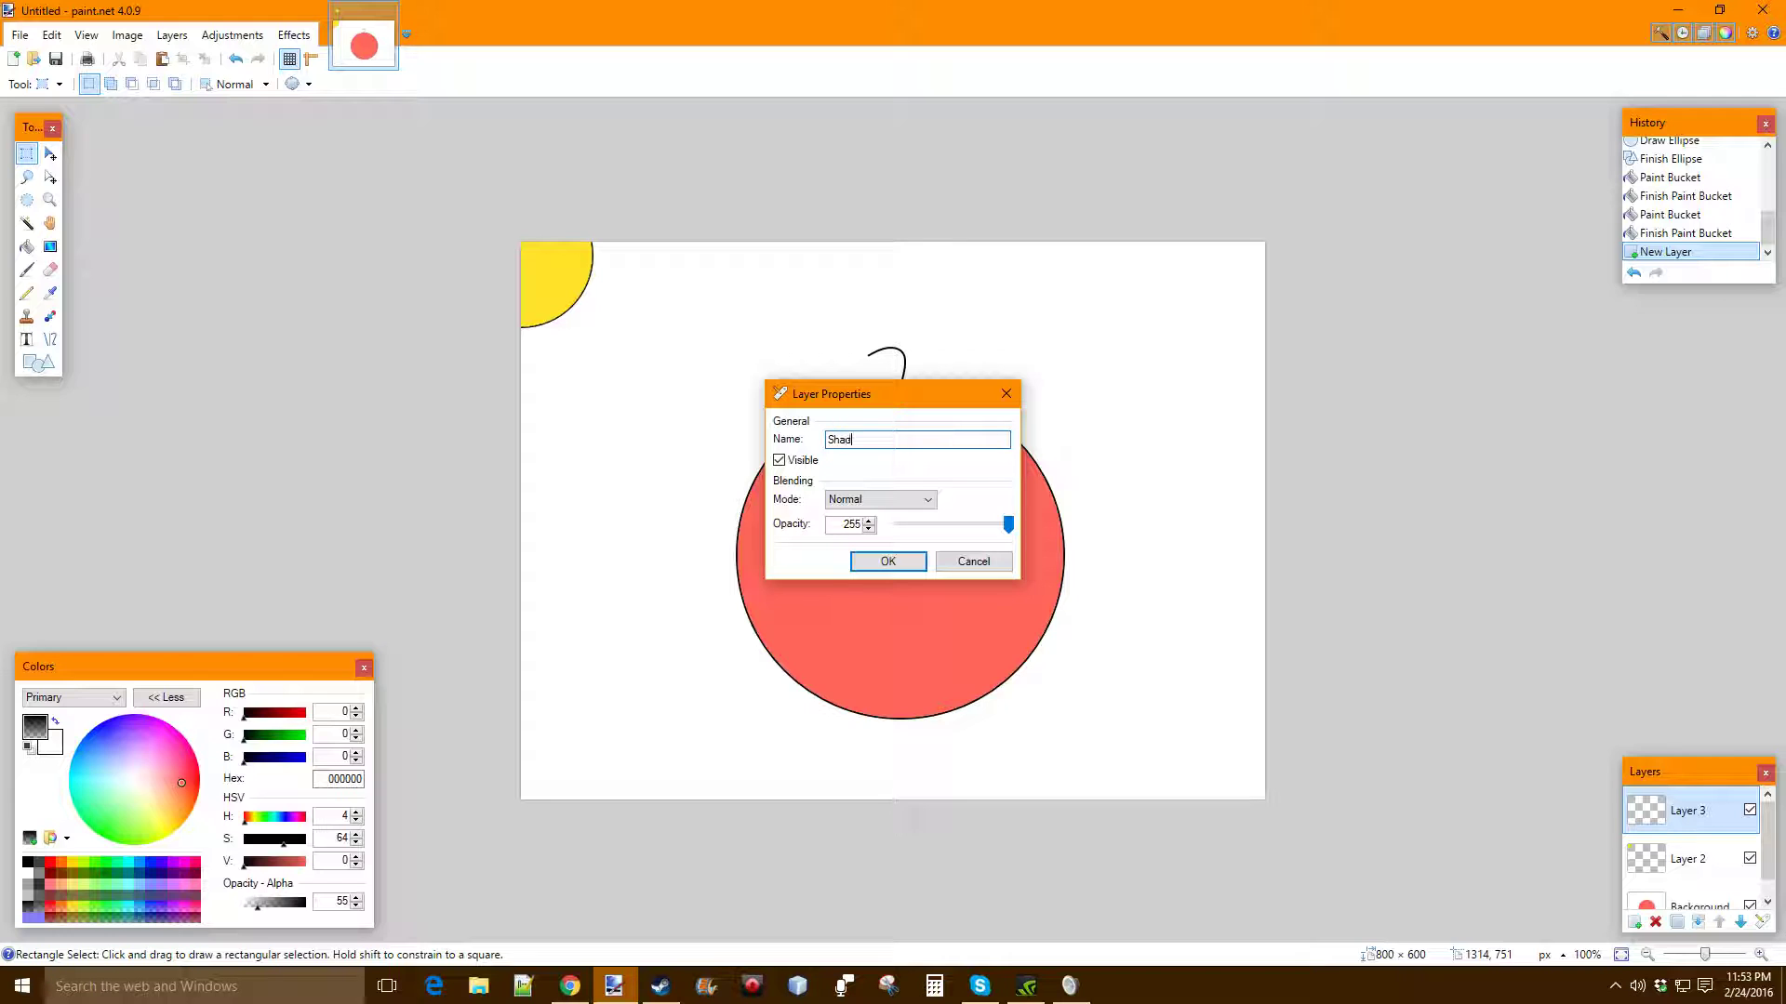
text(s)
key(Return)
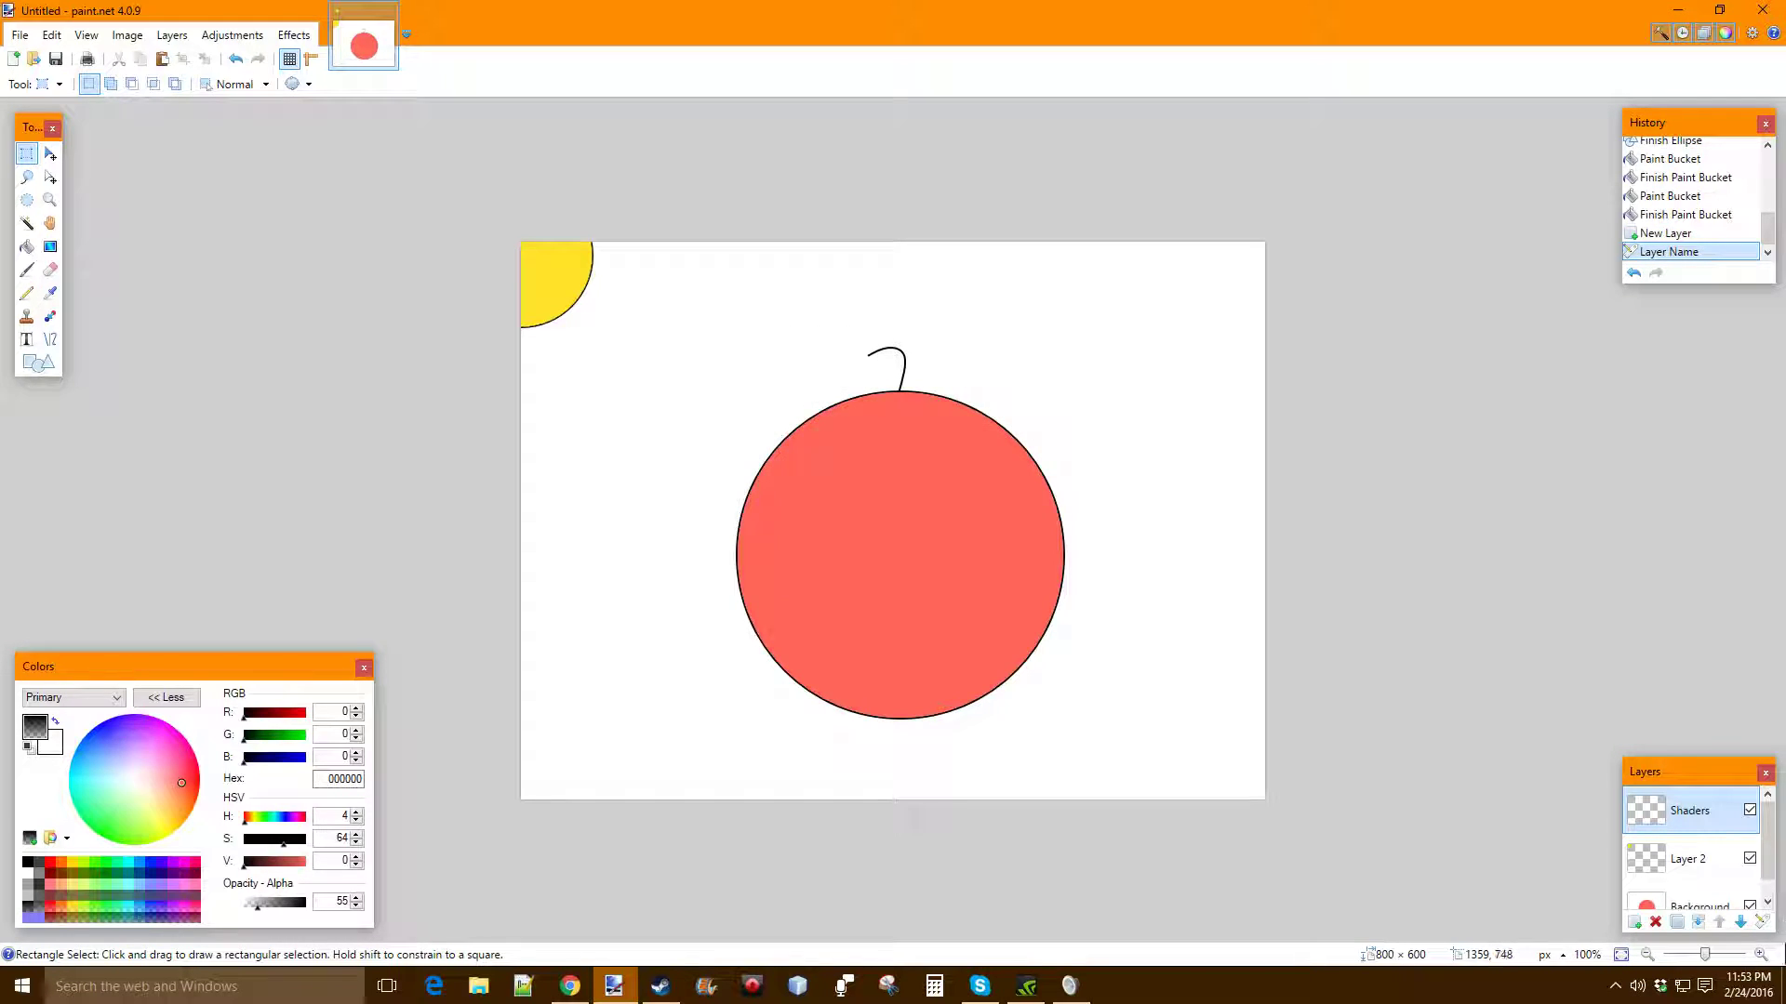
drag(1690, 760, 1688, 624)
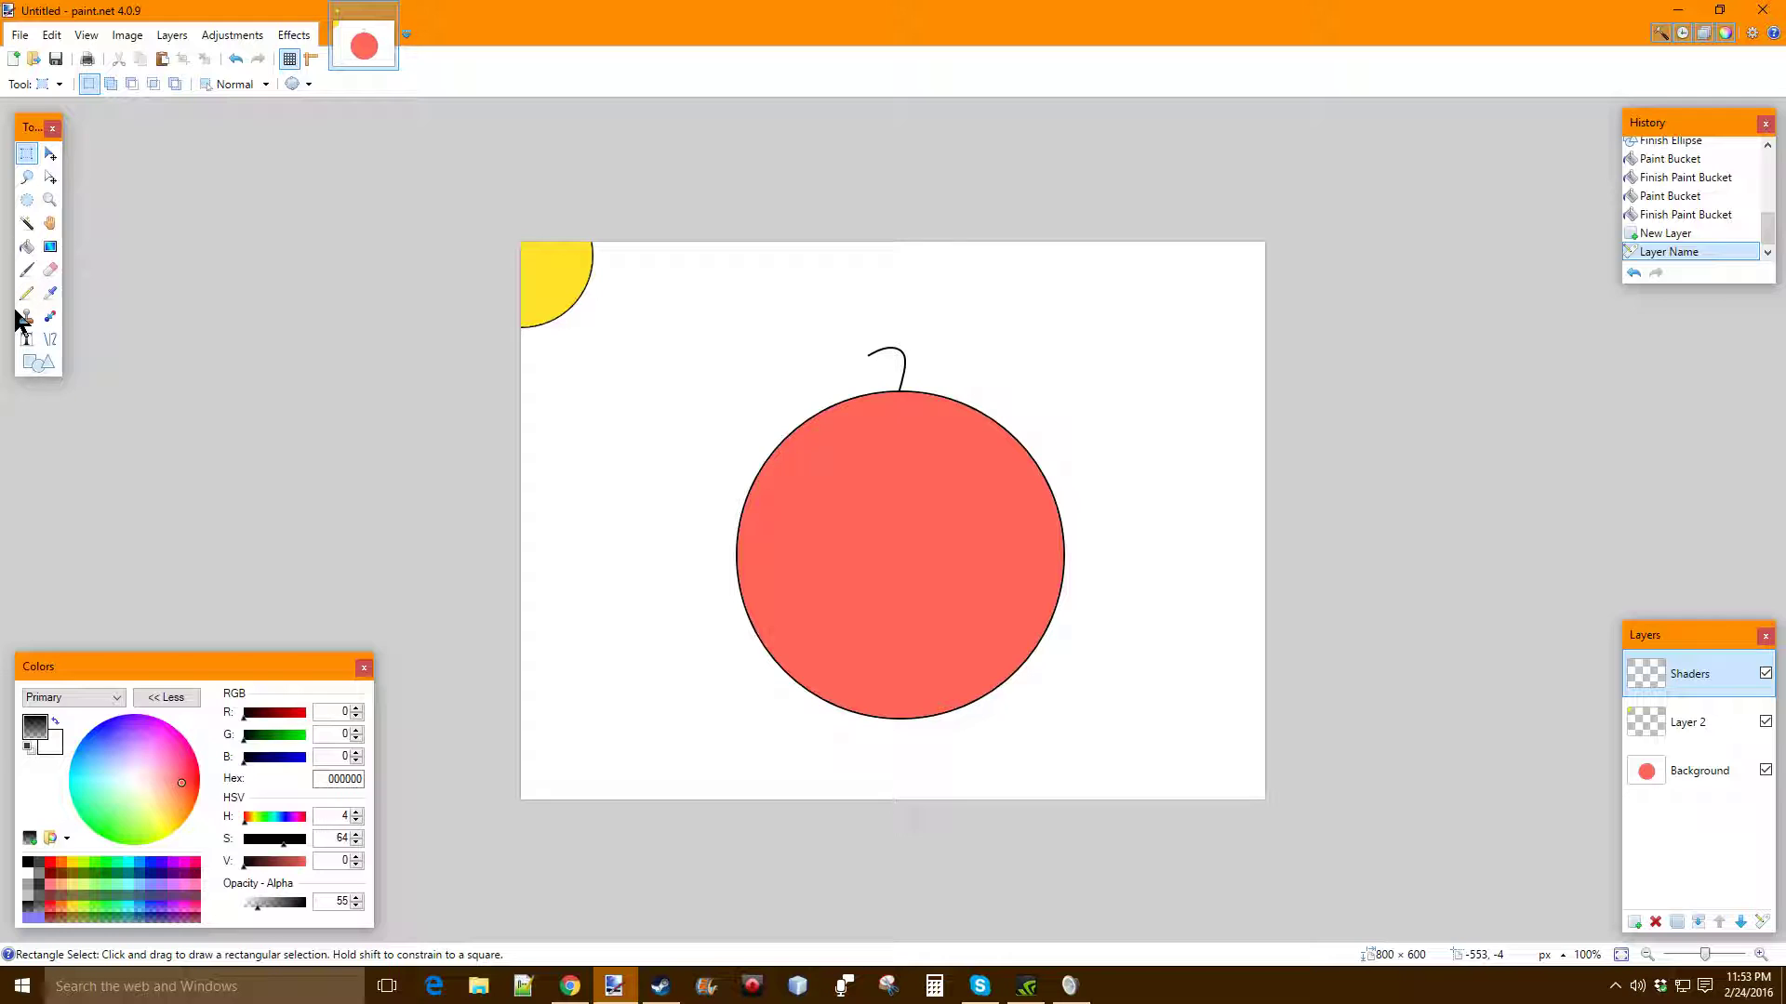
With the Paintbrush, try a black stroke at opacity 175 along the red circle's lower-right edge and undo it
click(27, 270)
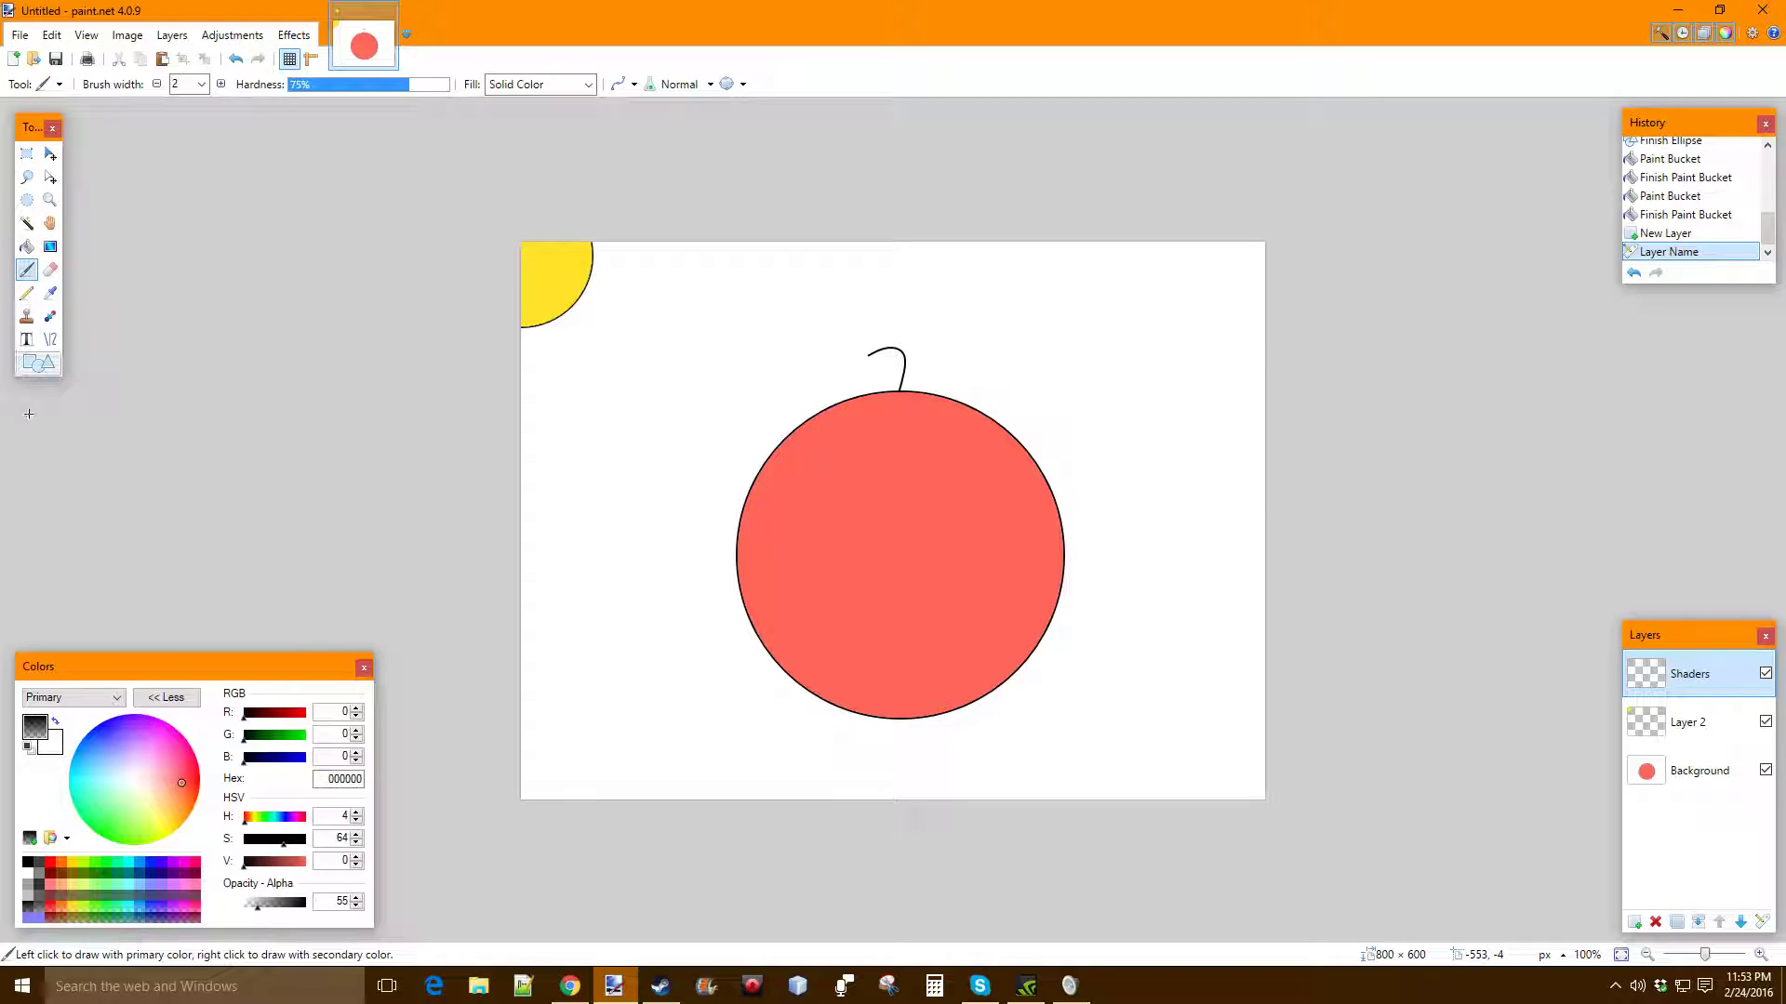
click(264, 904)
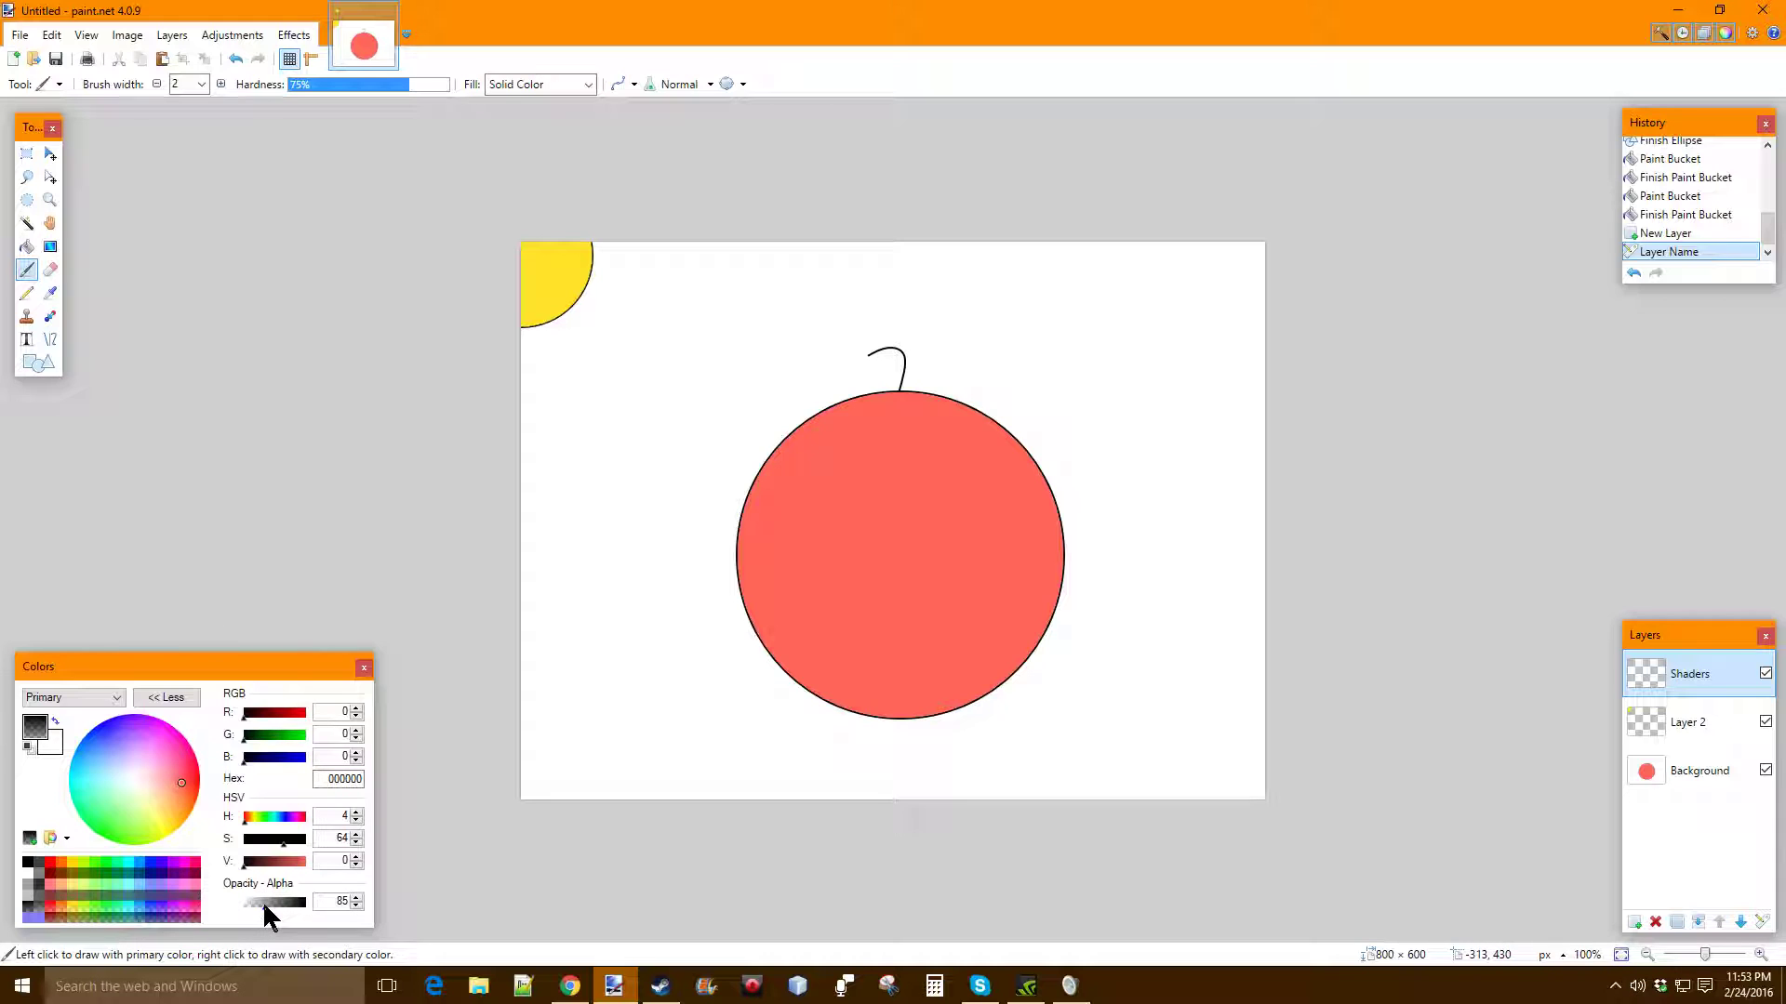
drag(265, 907, 319, 912)
double_click(325, 901)
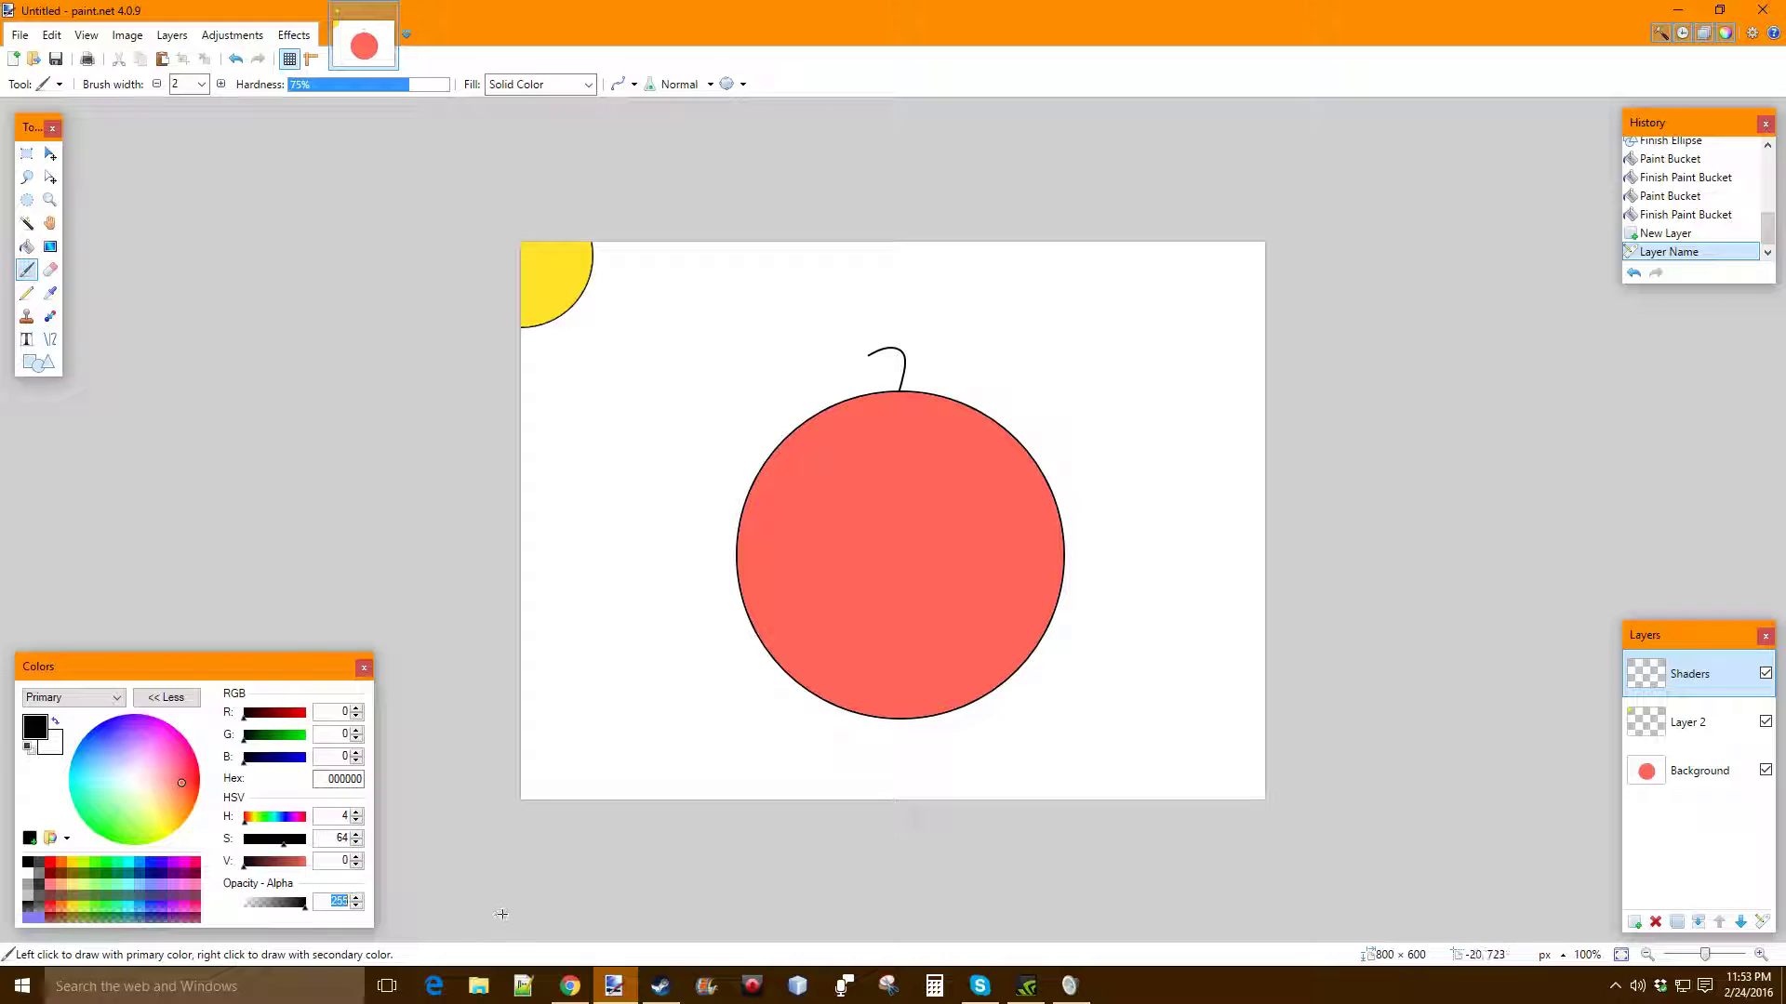
text(175)
drag(979, 683, 1062, 568)
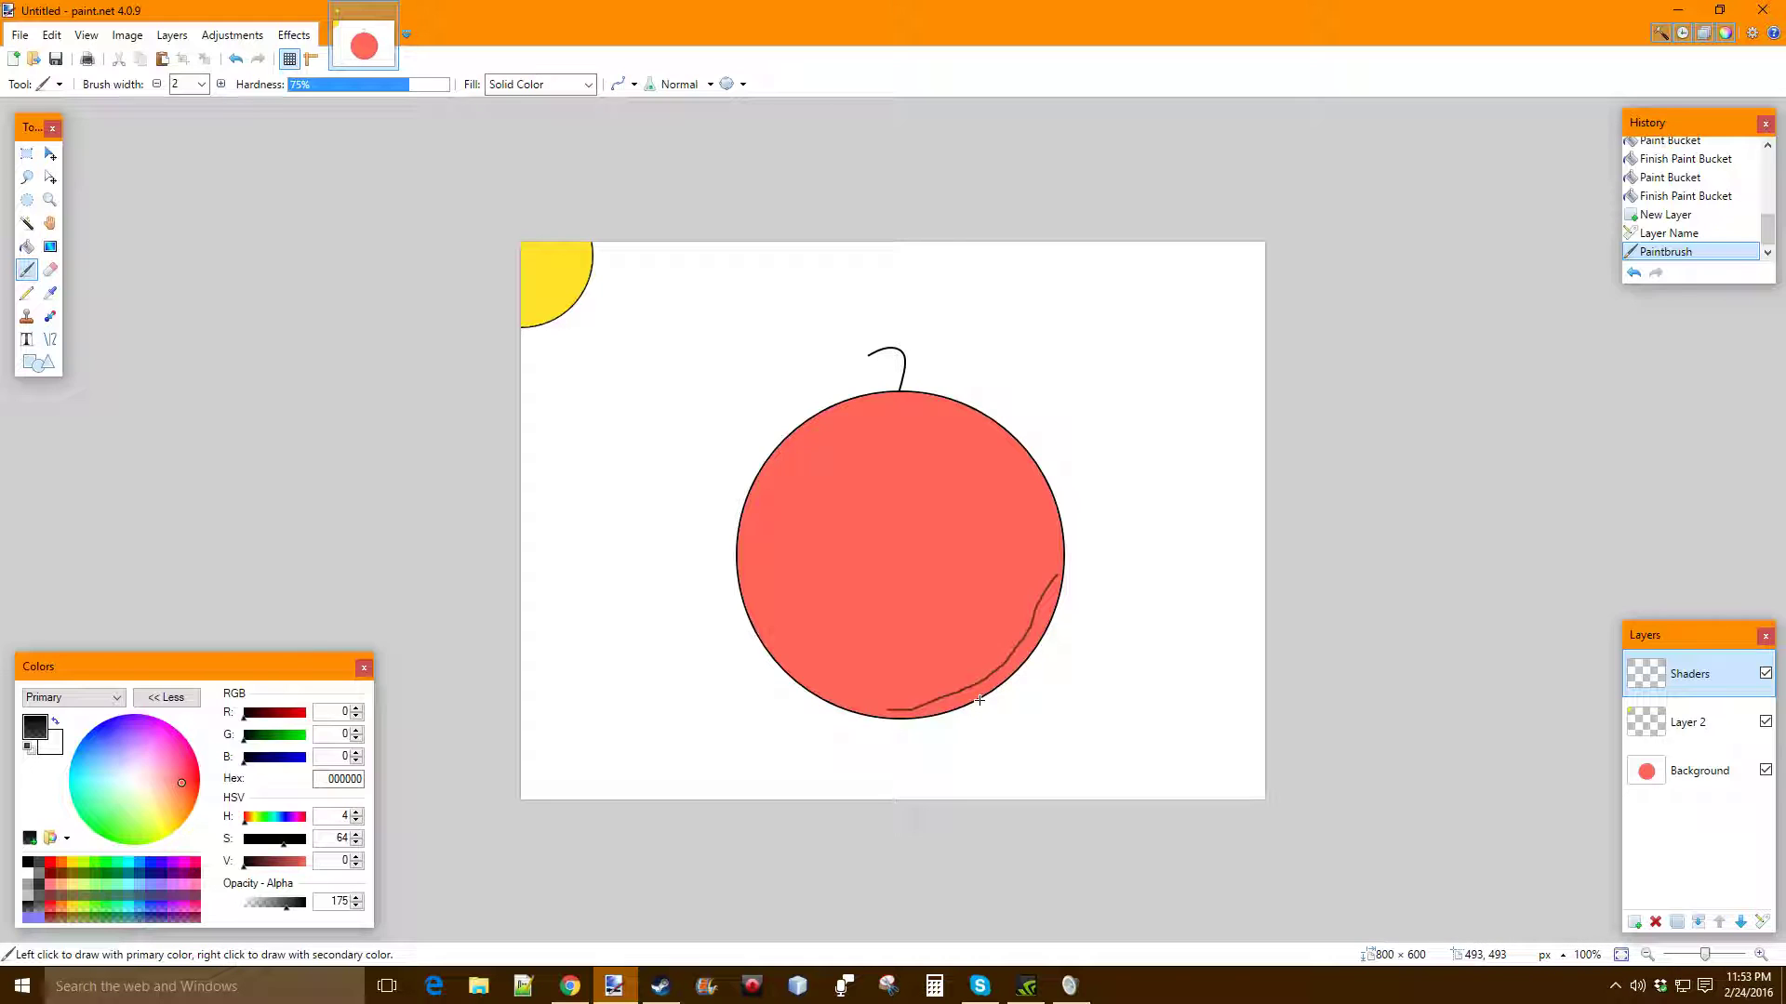
key(ctrl+z)
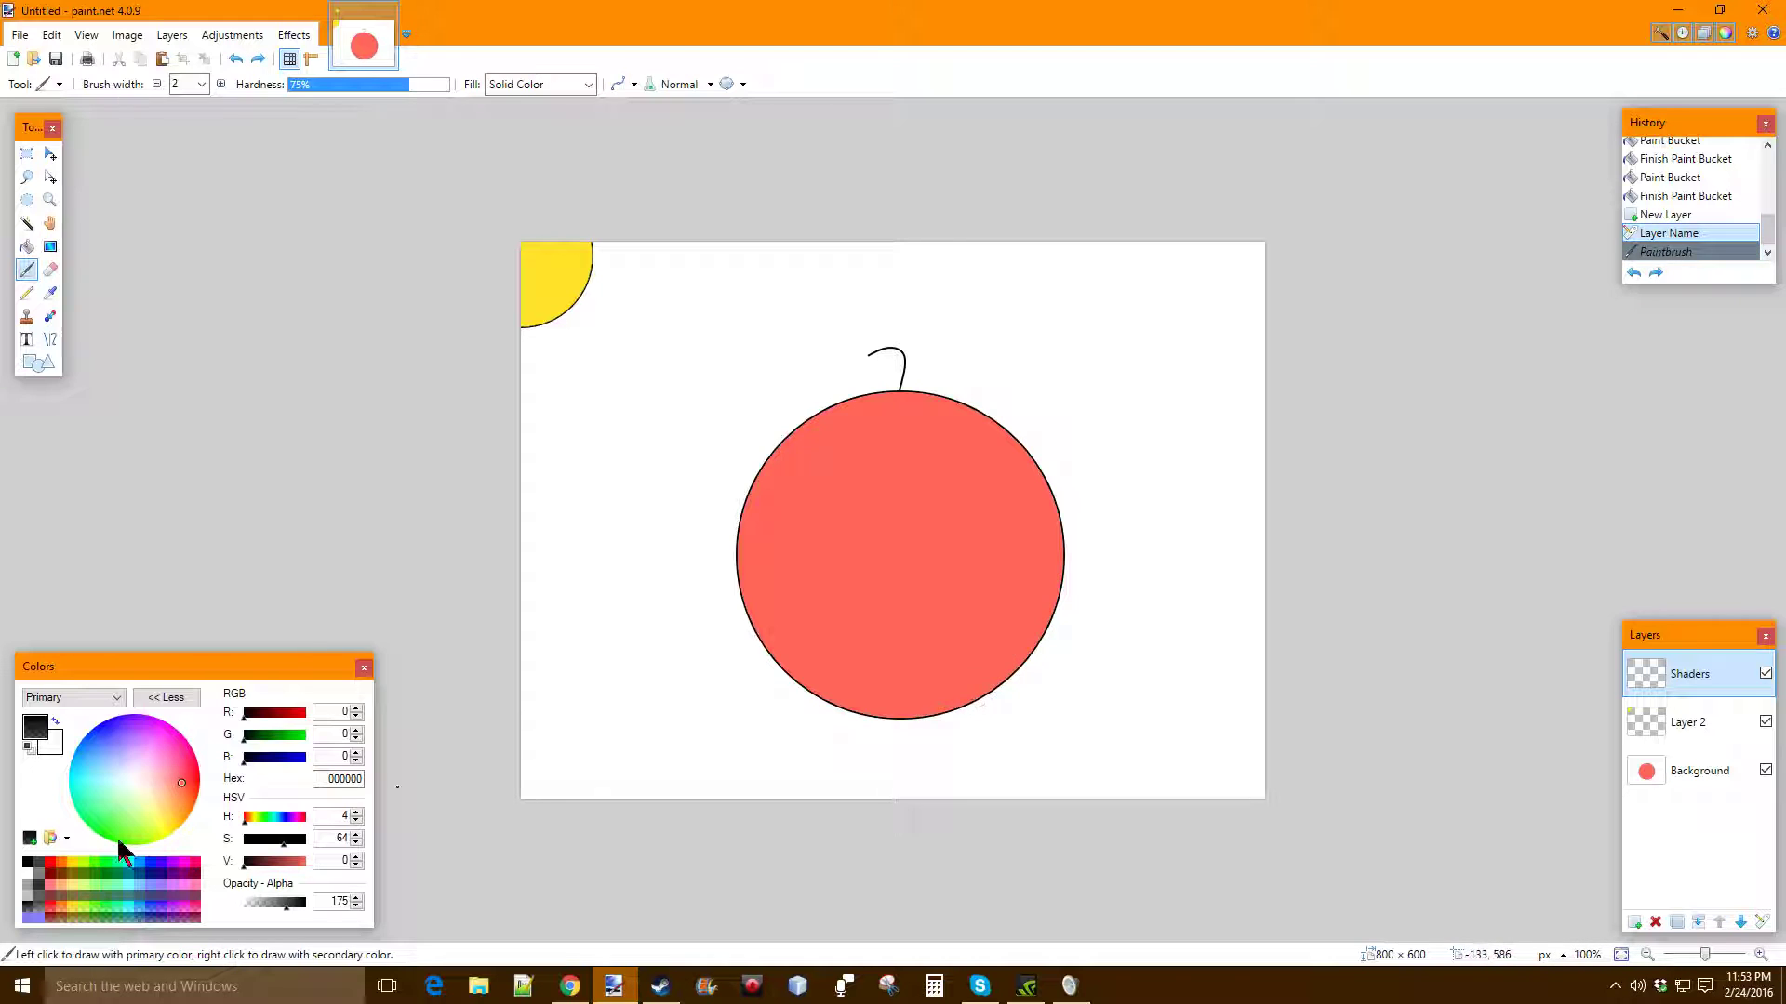
Try a black brush scribble at opacity 85 across the middle of the red circle and undo it
drag(267, 904, 265, 906)
mouse_move(888, 574)
mouse_down()
mouse_move(1016, 430)
mouse_move(837, 617)
mouse_move(860, 470)
mouse_move(947, 488)
mouse_up()
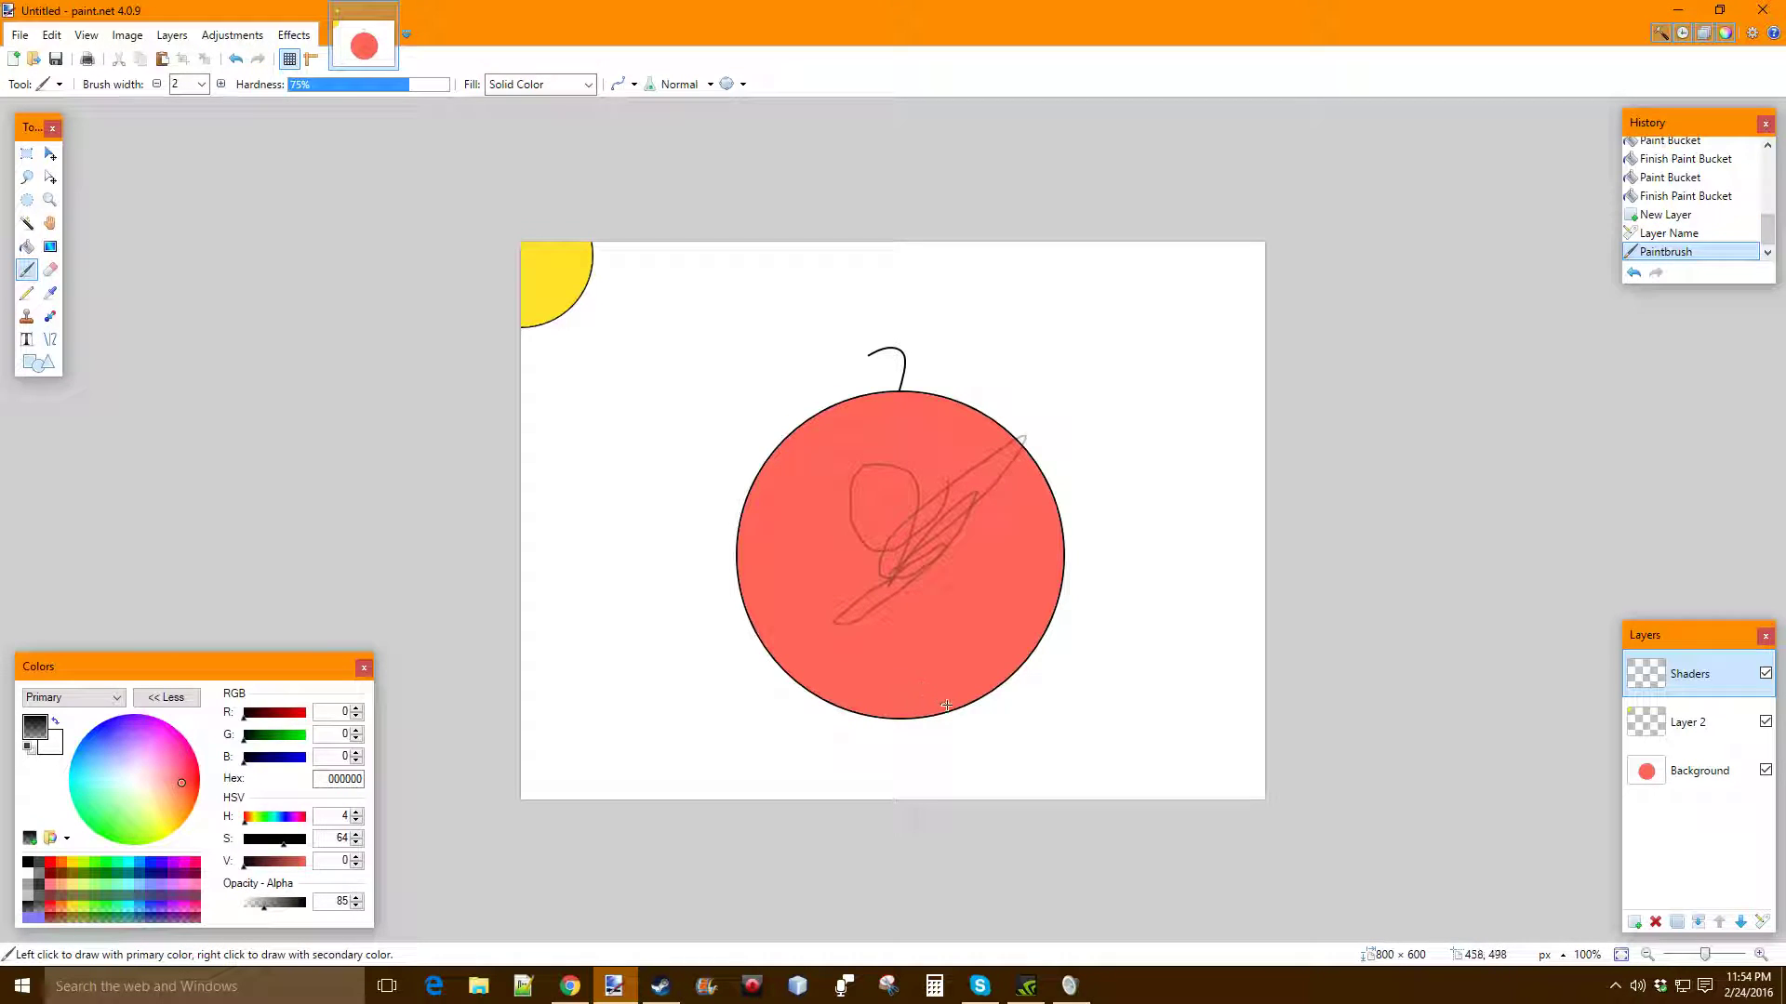
key(ctrl+z)
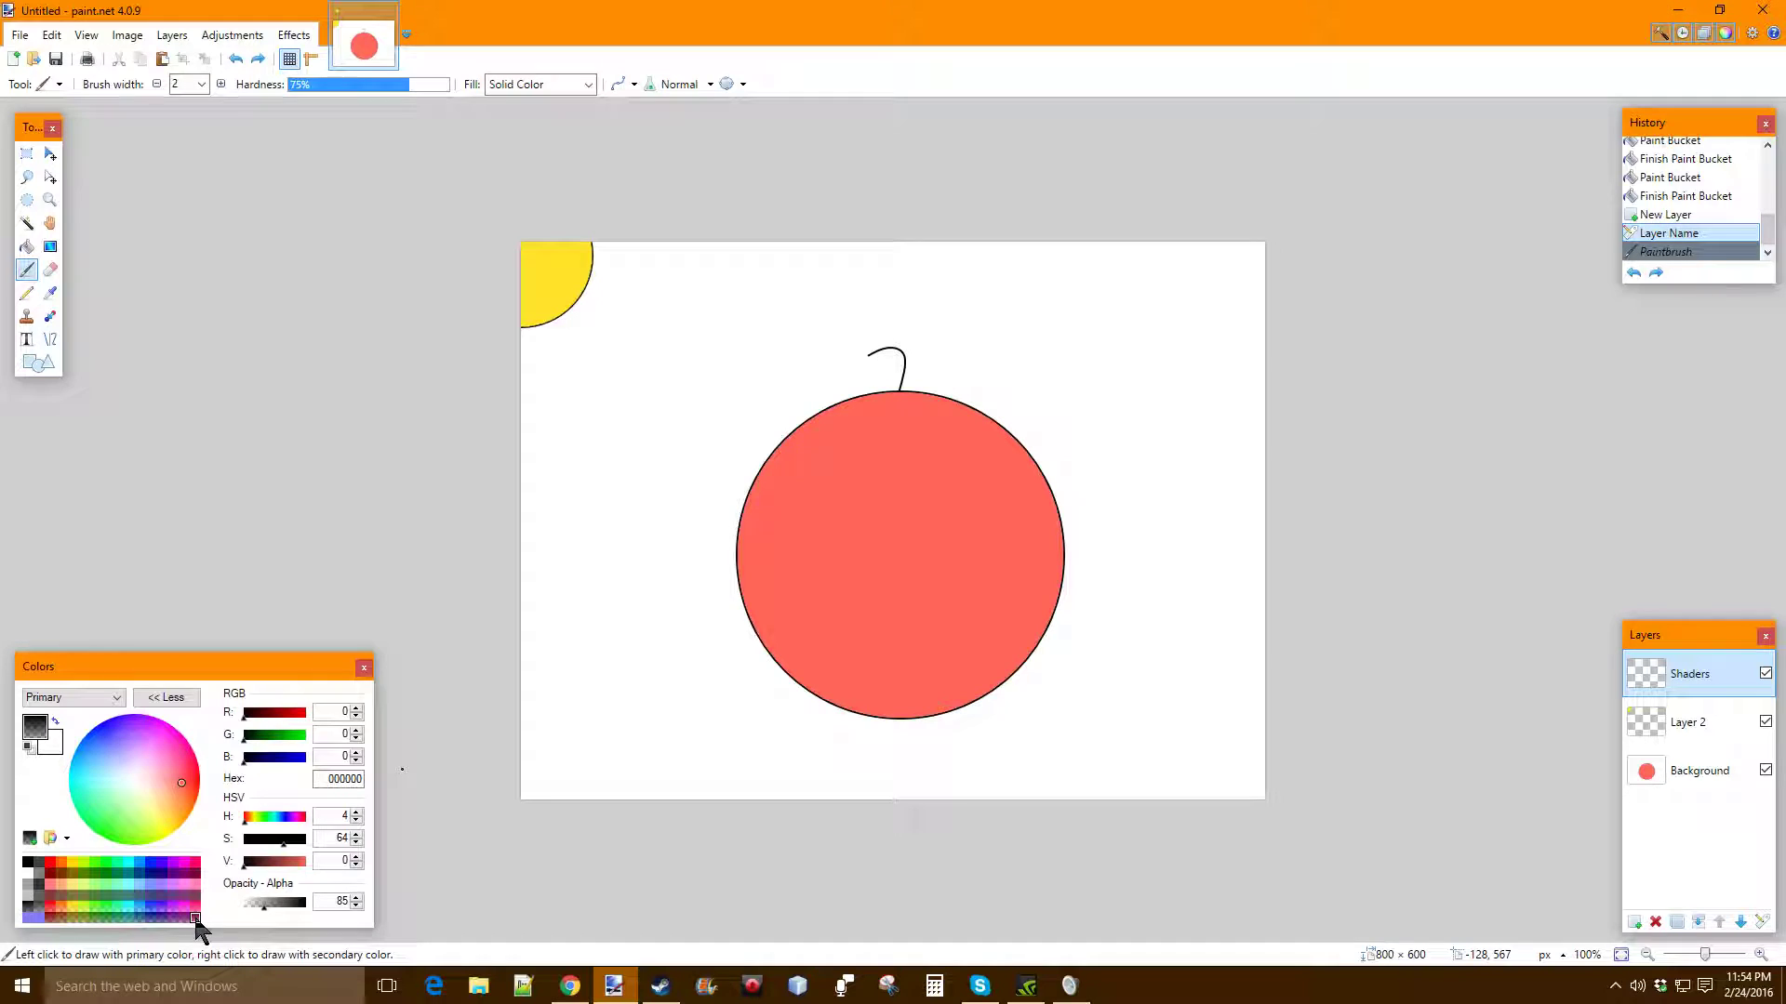
Set the black colour's opacity to 50, test it with a scribble on the red circle, and undo the scribble
text(50)
mouse_move(993, 606)
mouse_down()
mouse_move(943, 646)
mouse_move(967, 631)
mouse_up()
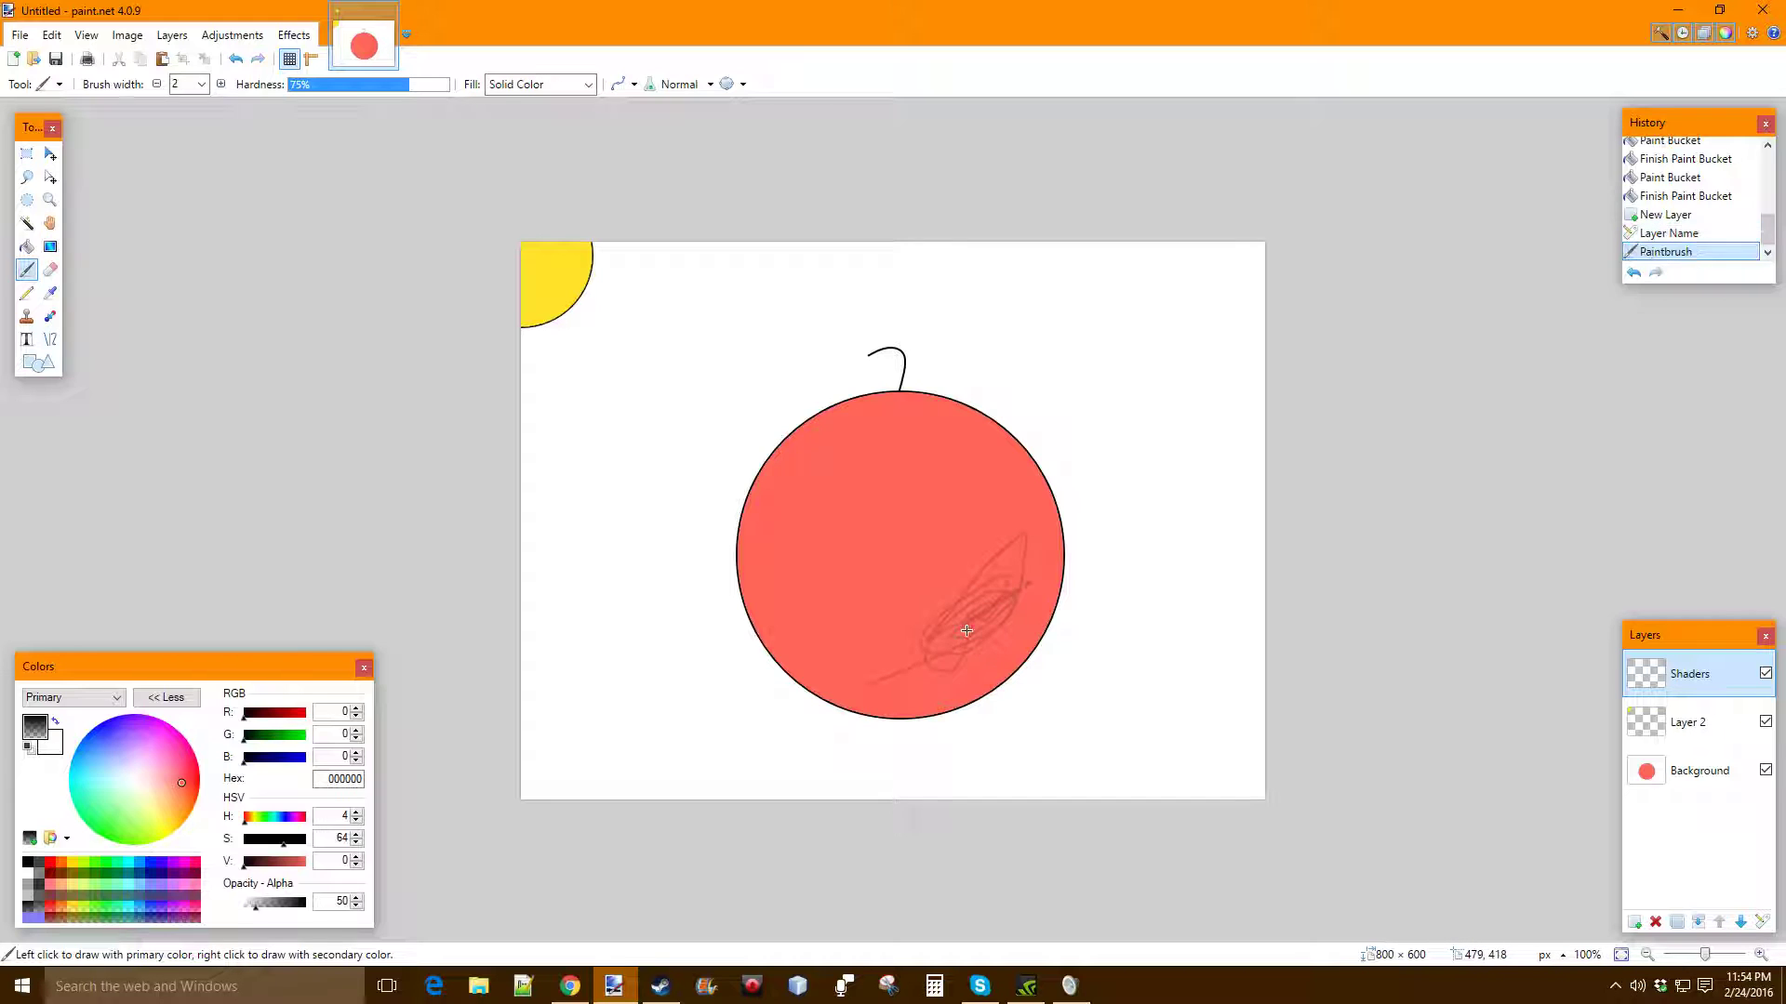
key(ctrl+z)
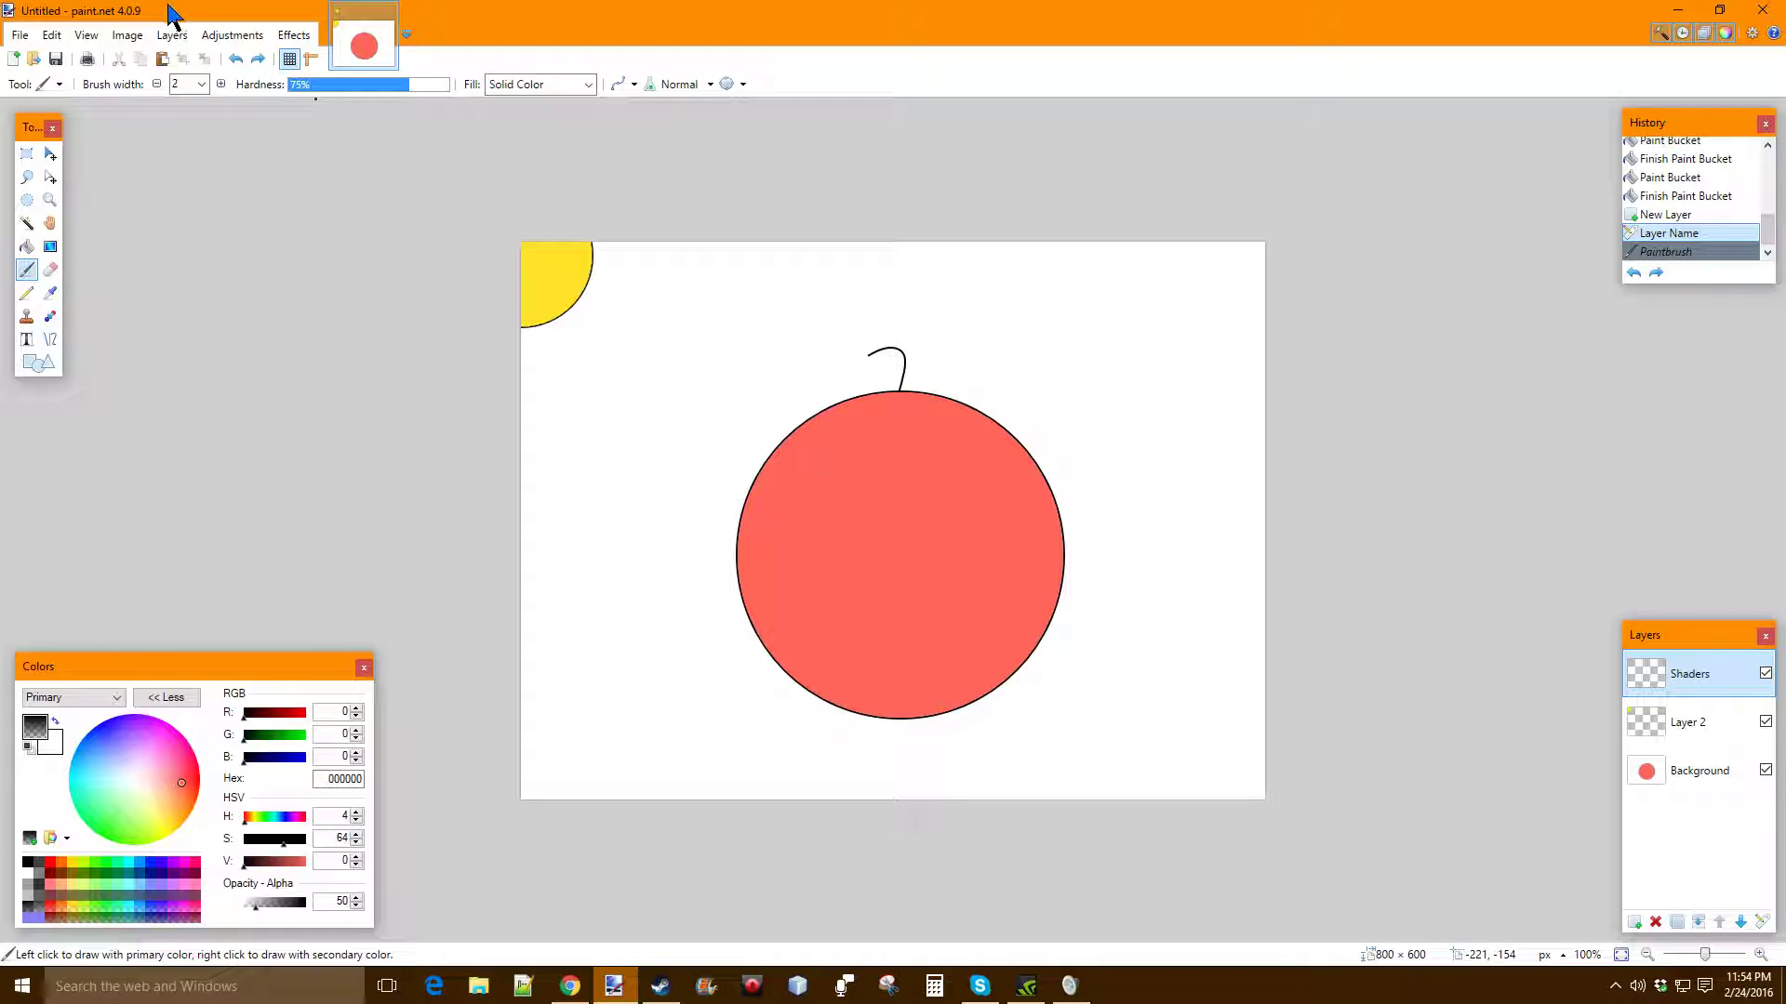
Set the brush width to 50, test shading strokes along the red circle's lower-right edge, and undo them
click(202, 86)
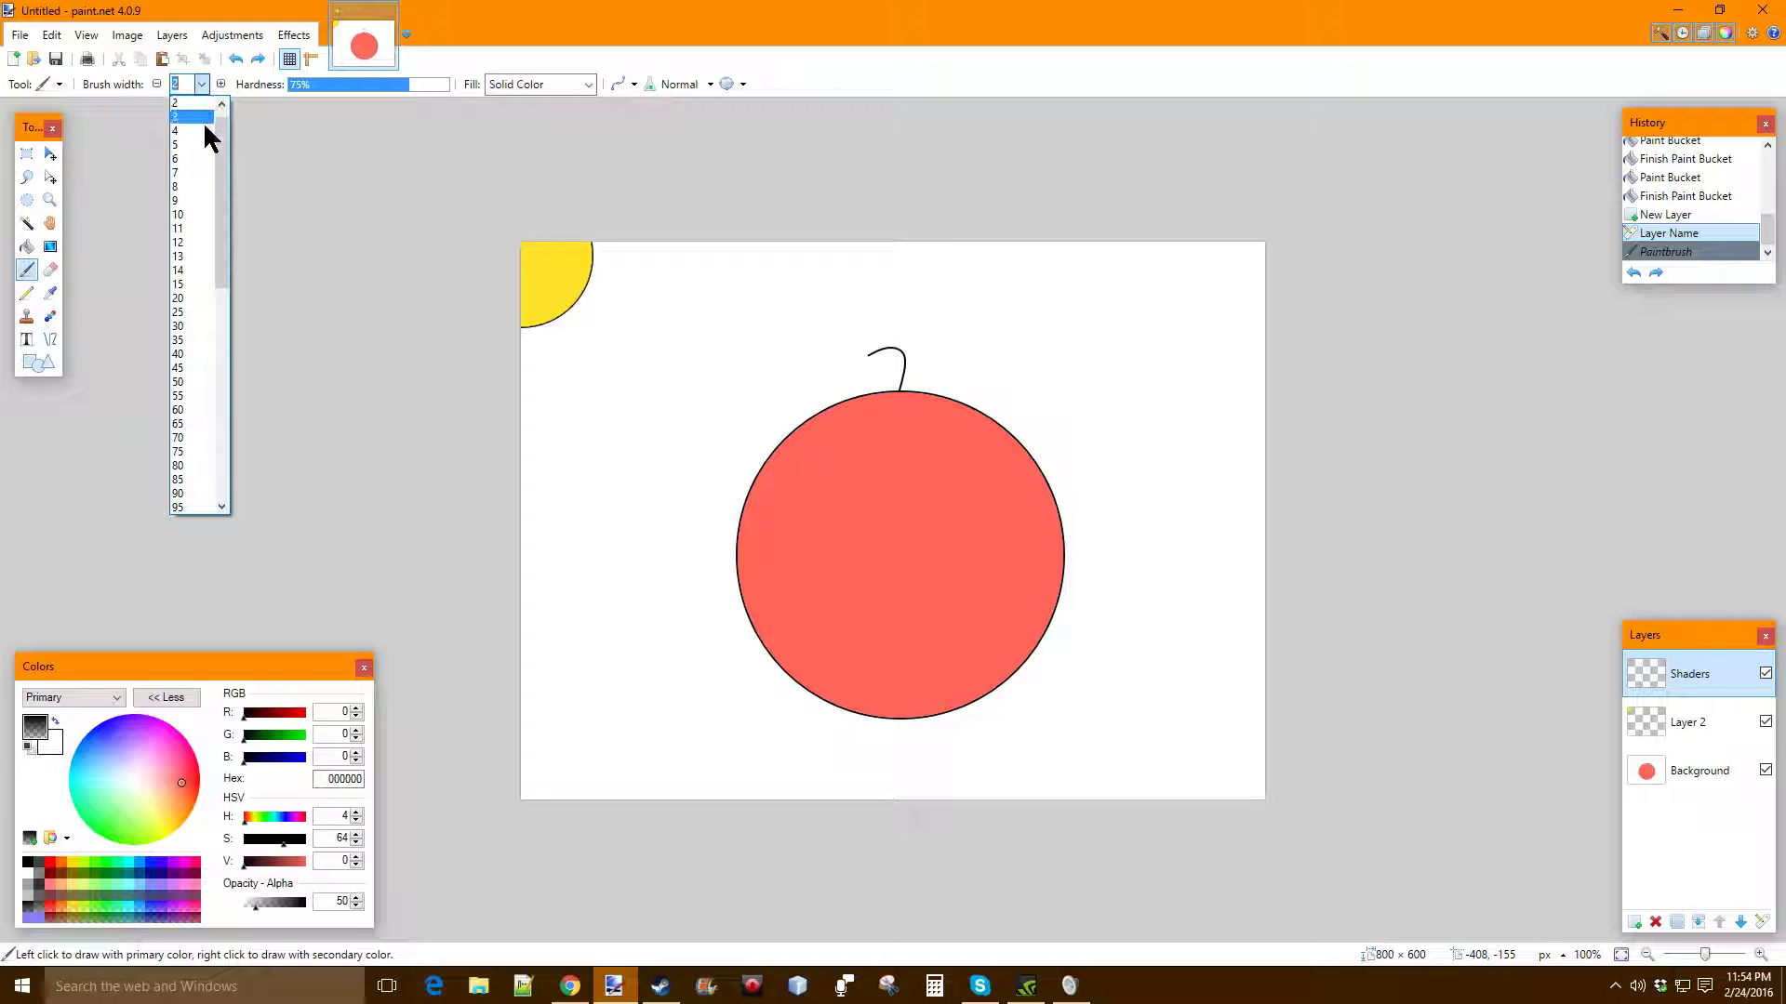
click(187, 381)
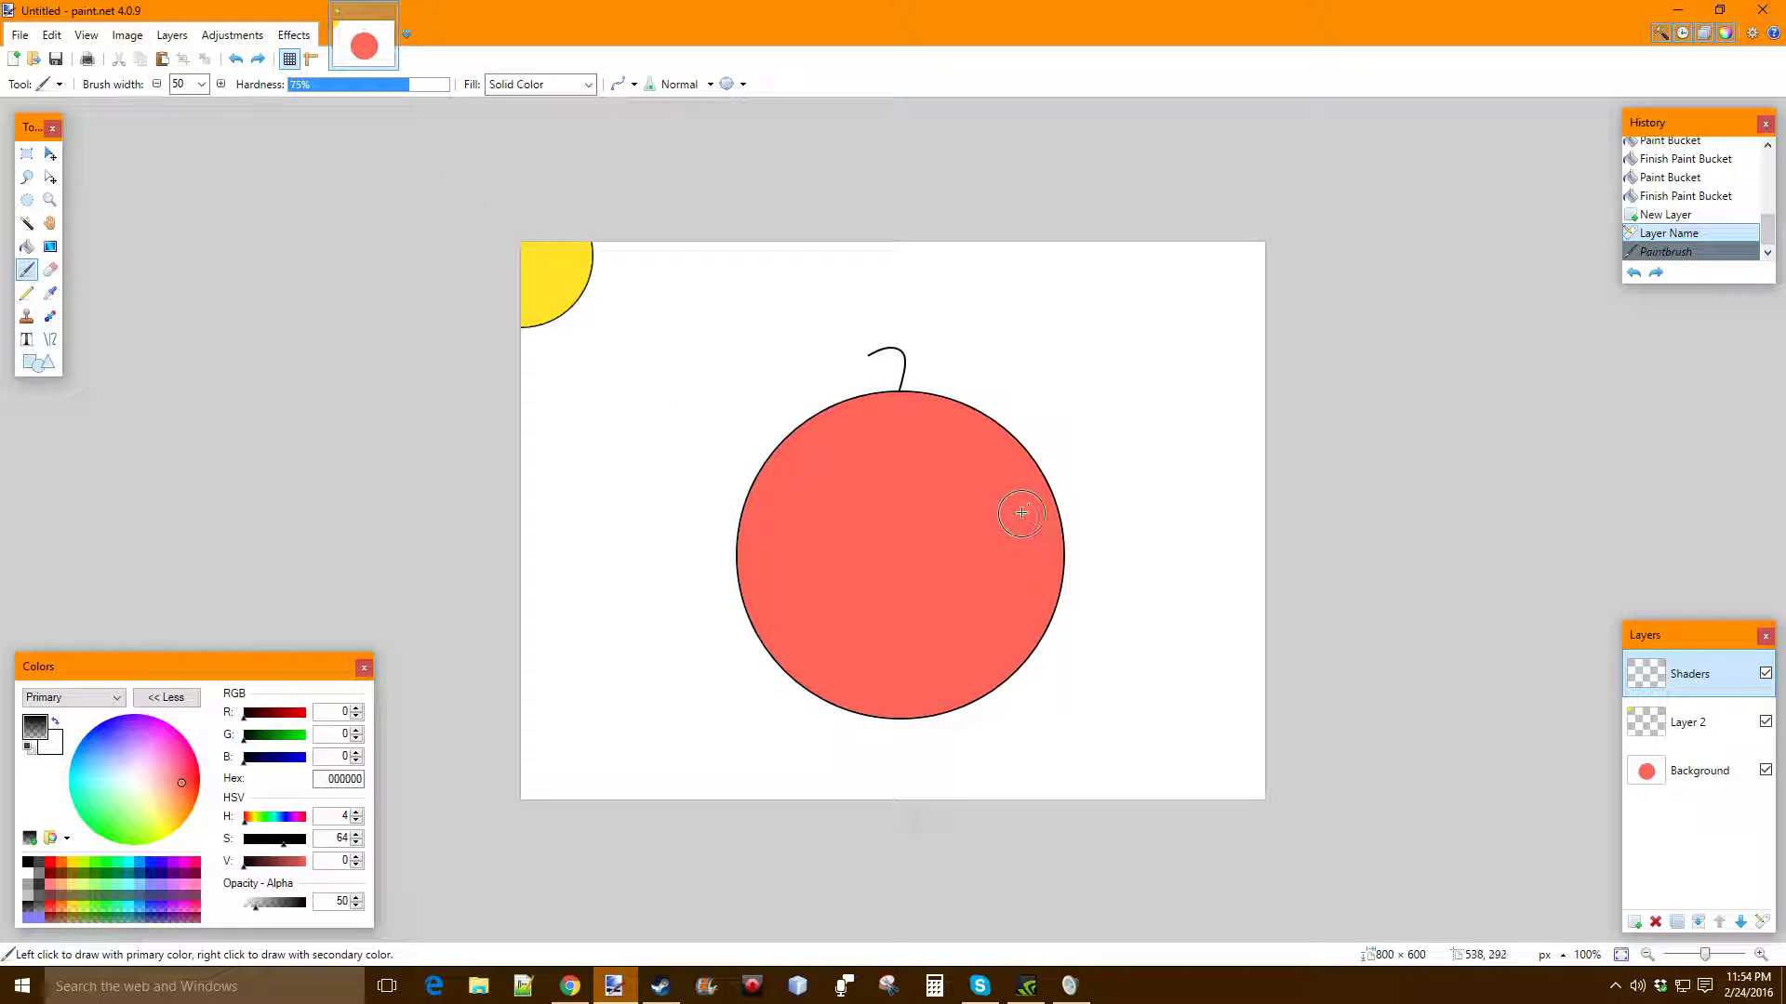
mouse_move(1026, 494)
mouse_down()
mouse_move(1035, 589)
mouse_move(1018, 632)
mouse_move(935, 688)
mouse_move(891, 704)
mouse_move(884, 685)
mouse_up()
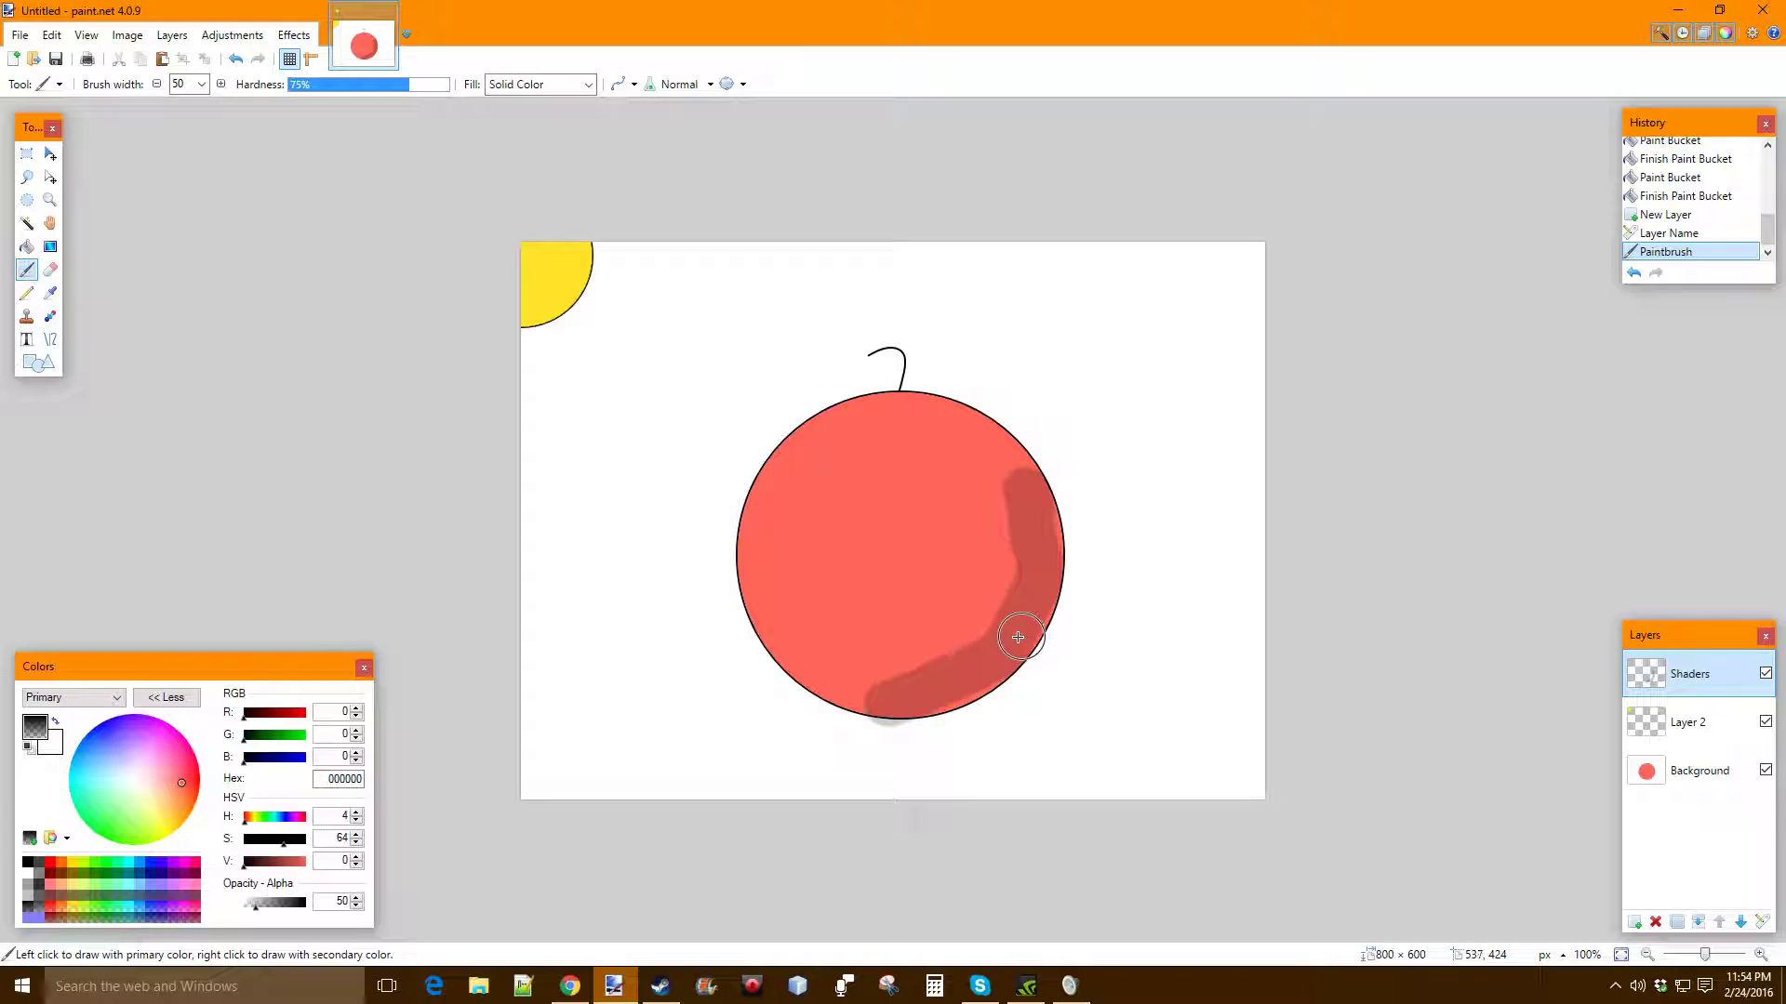
key(ctrl+z)
drag(865, 684, 921, 694)
key(ctrl+z)
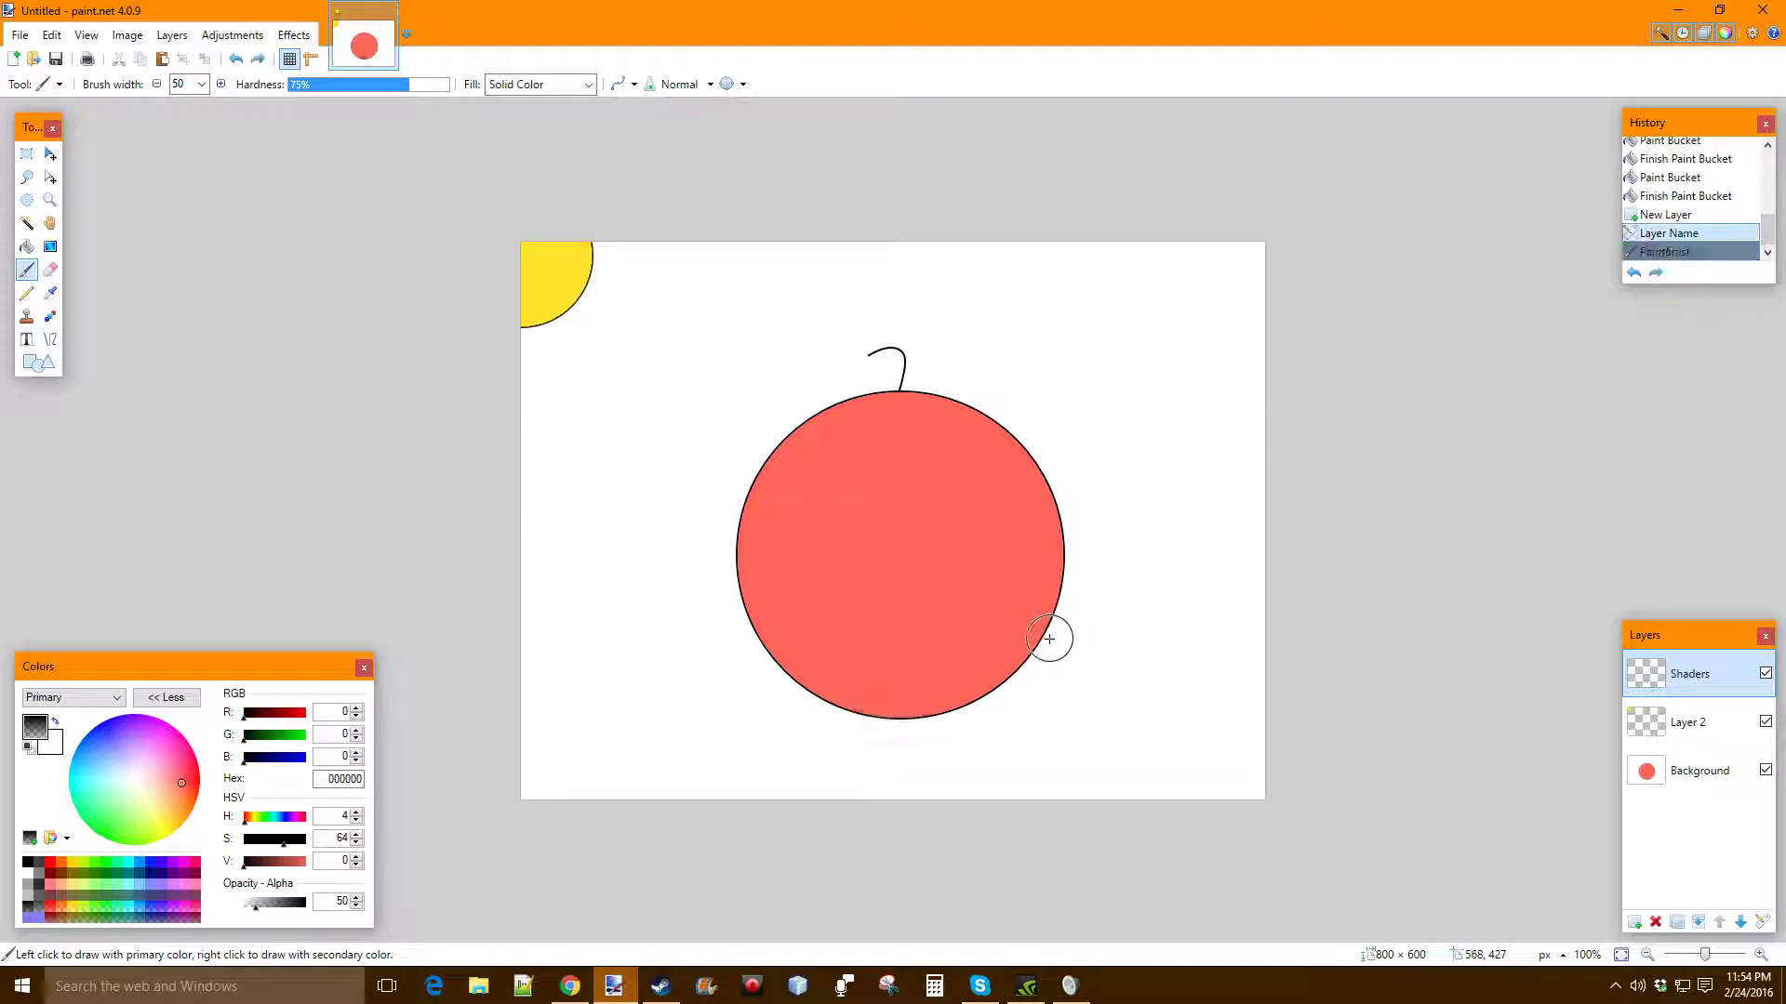
Try separate overlapping shading strokes along the red circle's lower-right edge and undo them
drag(881, 695, 1014, 642)
click(941, 686)
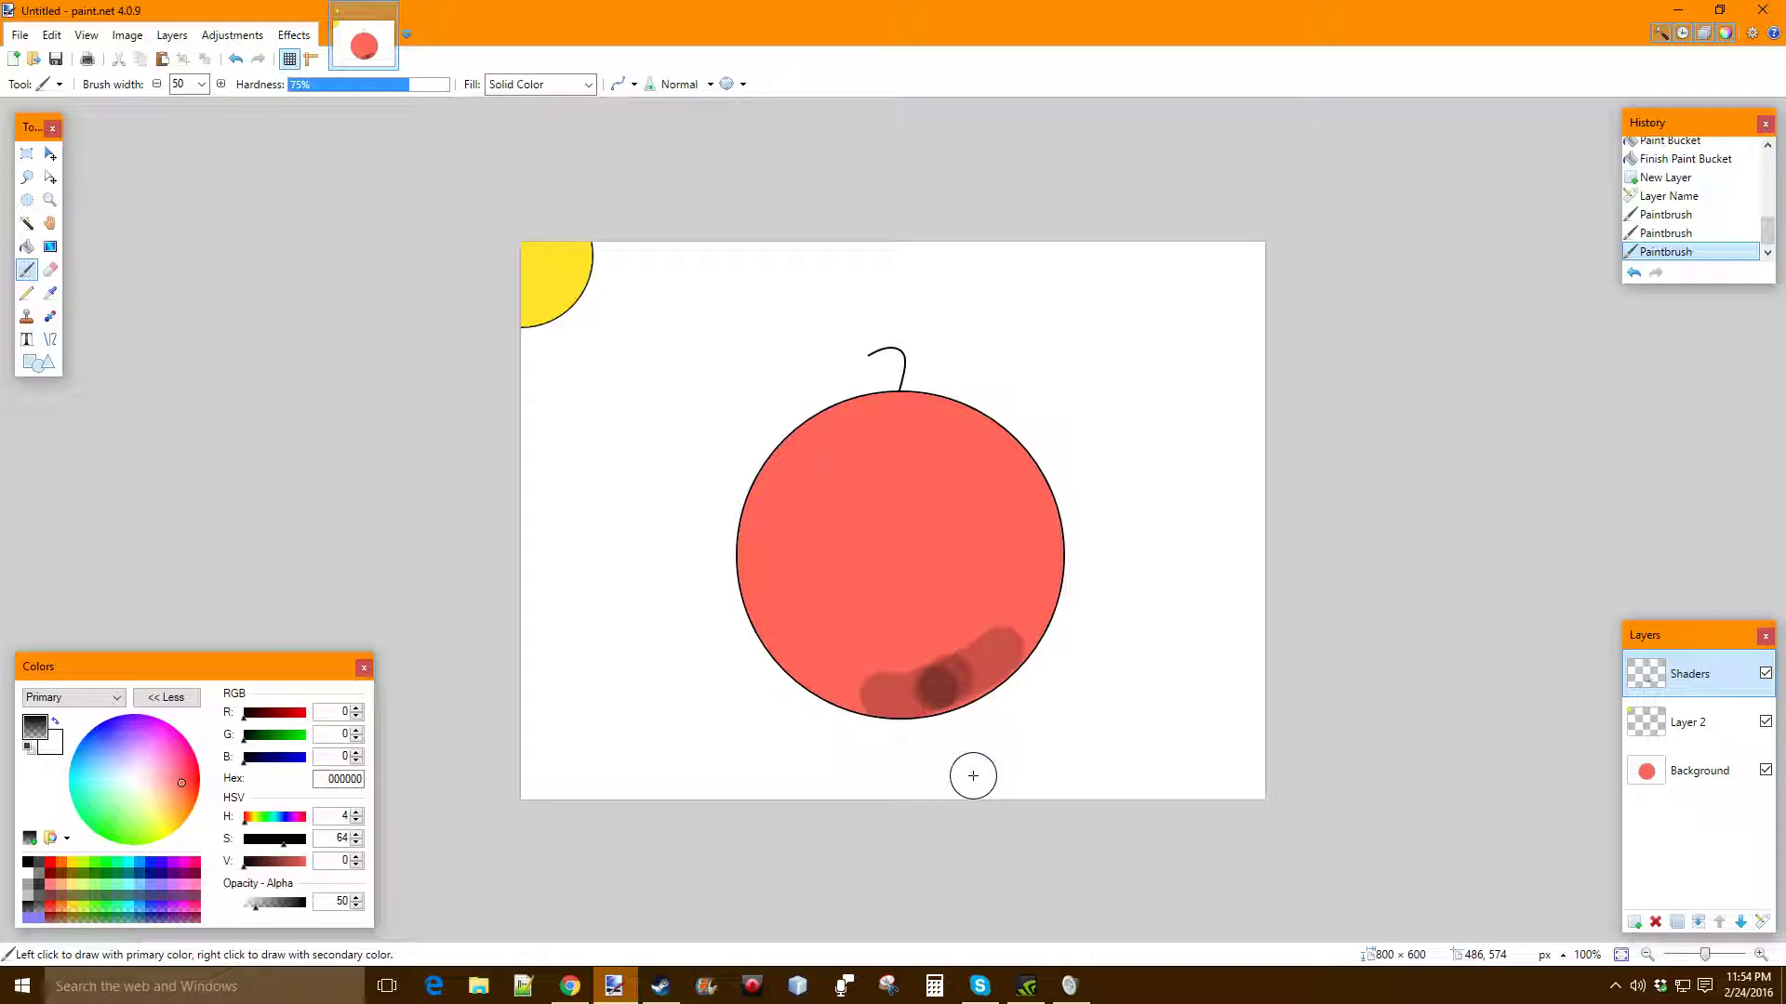
key(ctrl+z)
key(ctrl+z)
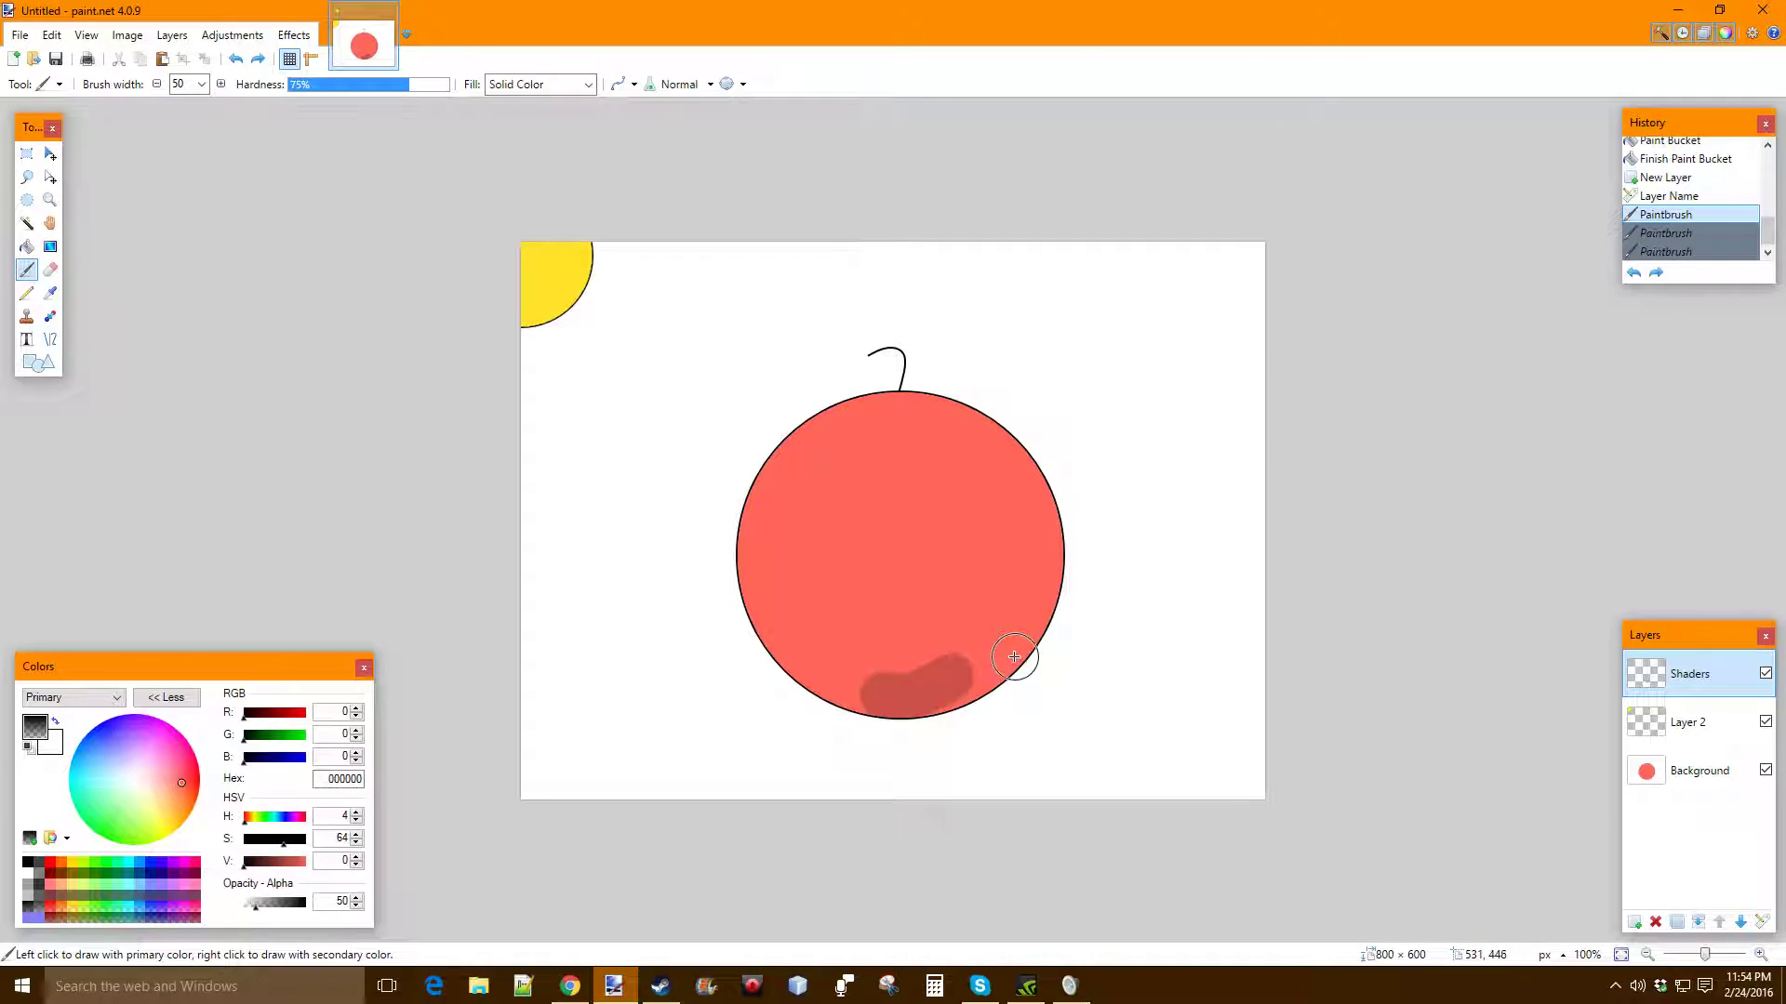
key(ctrl+z)
Shade the red circle's right and lower-right edge with one stroke, and erase the shading spilling outside the outline
mouse_move(897, 695)
mouse_down()
mouse_move(986, 658)
mouse_move(1024, 613)
mouse_move(1040, 576)
mouse_move(1032, 482)
mouse_up()
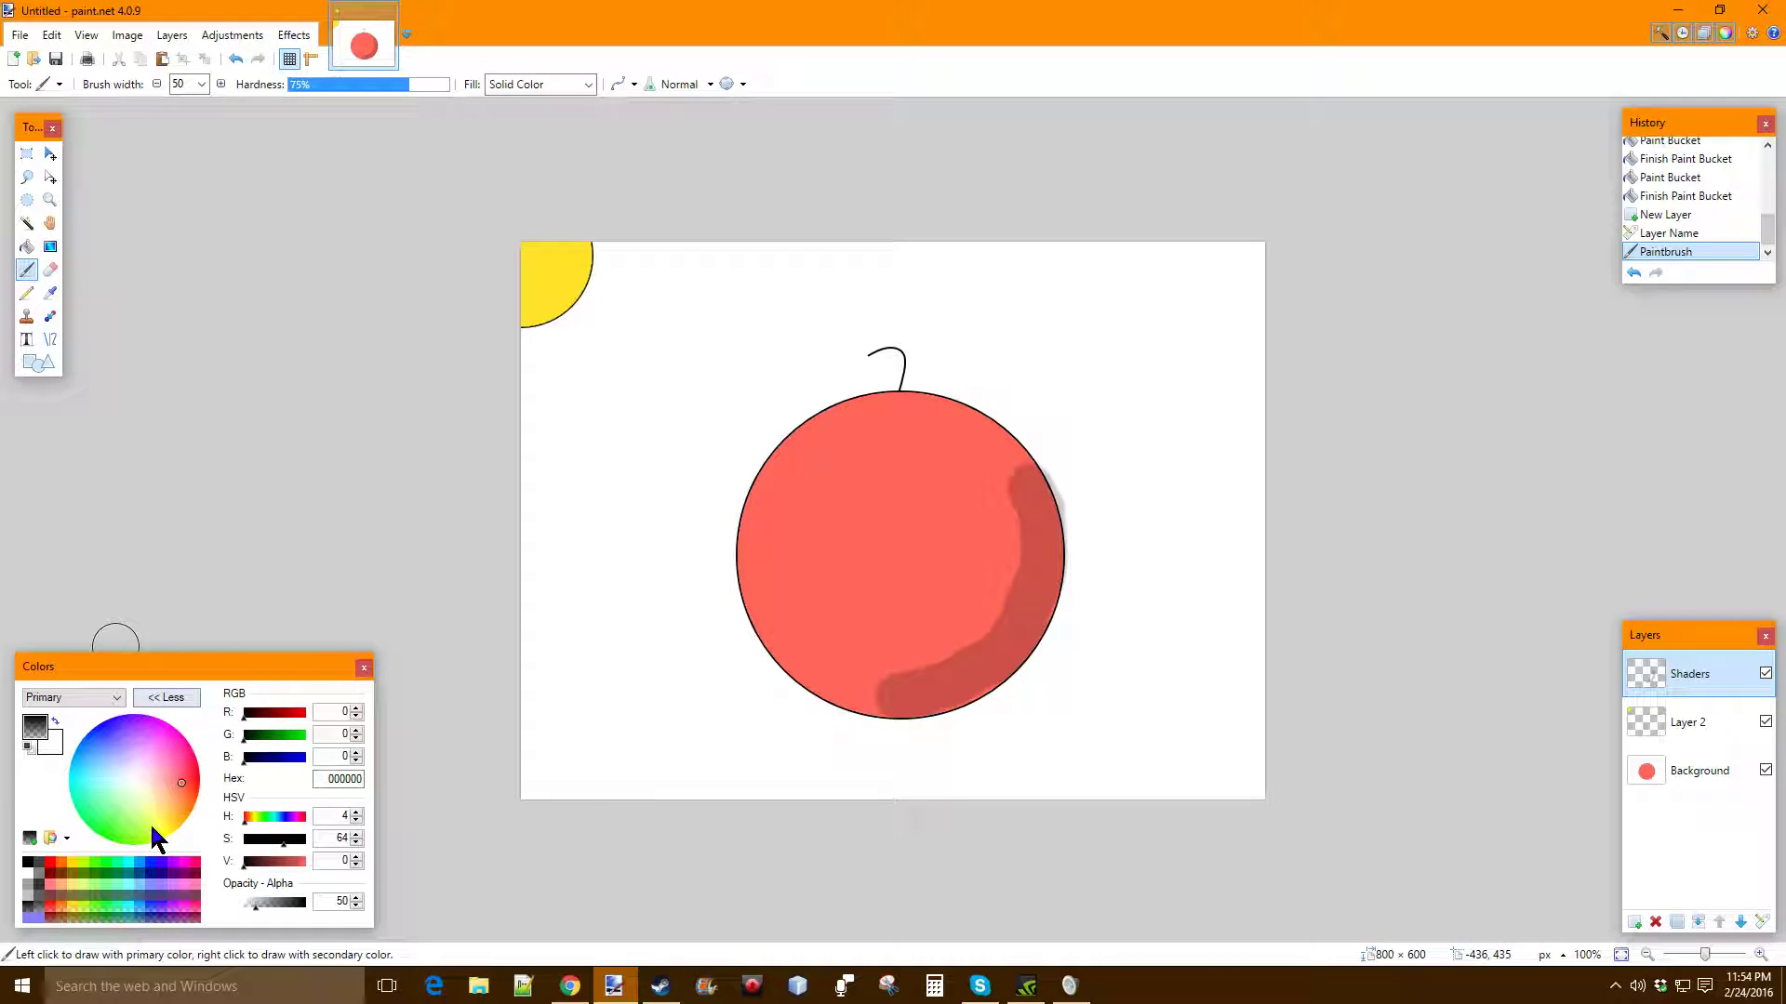
click(50, 270)
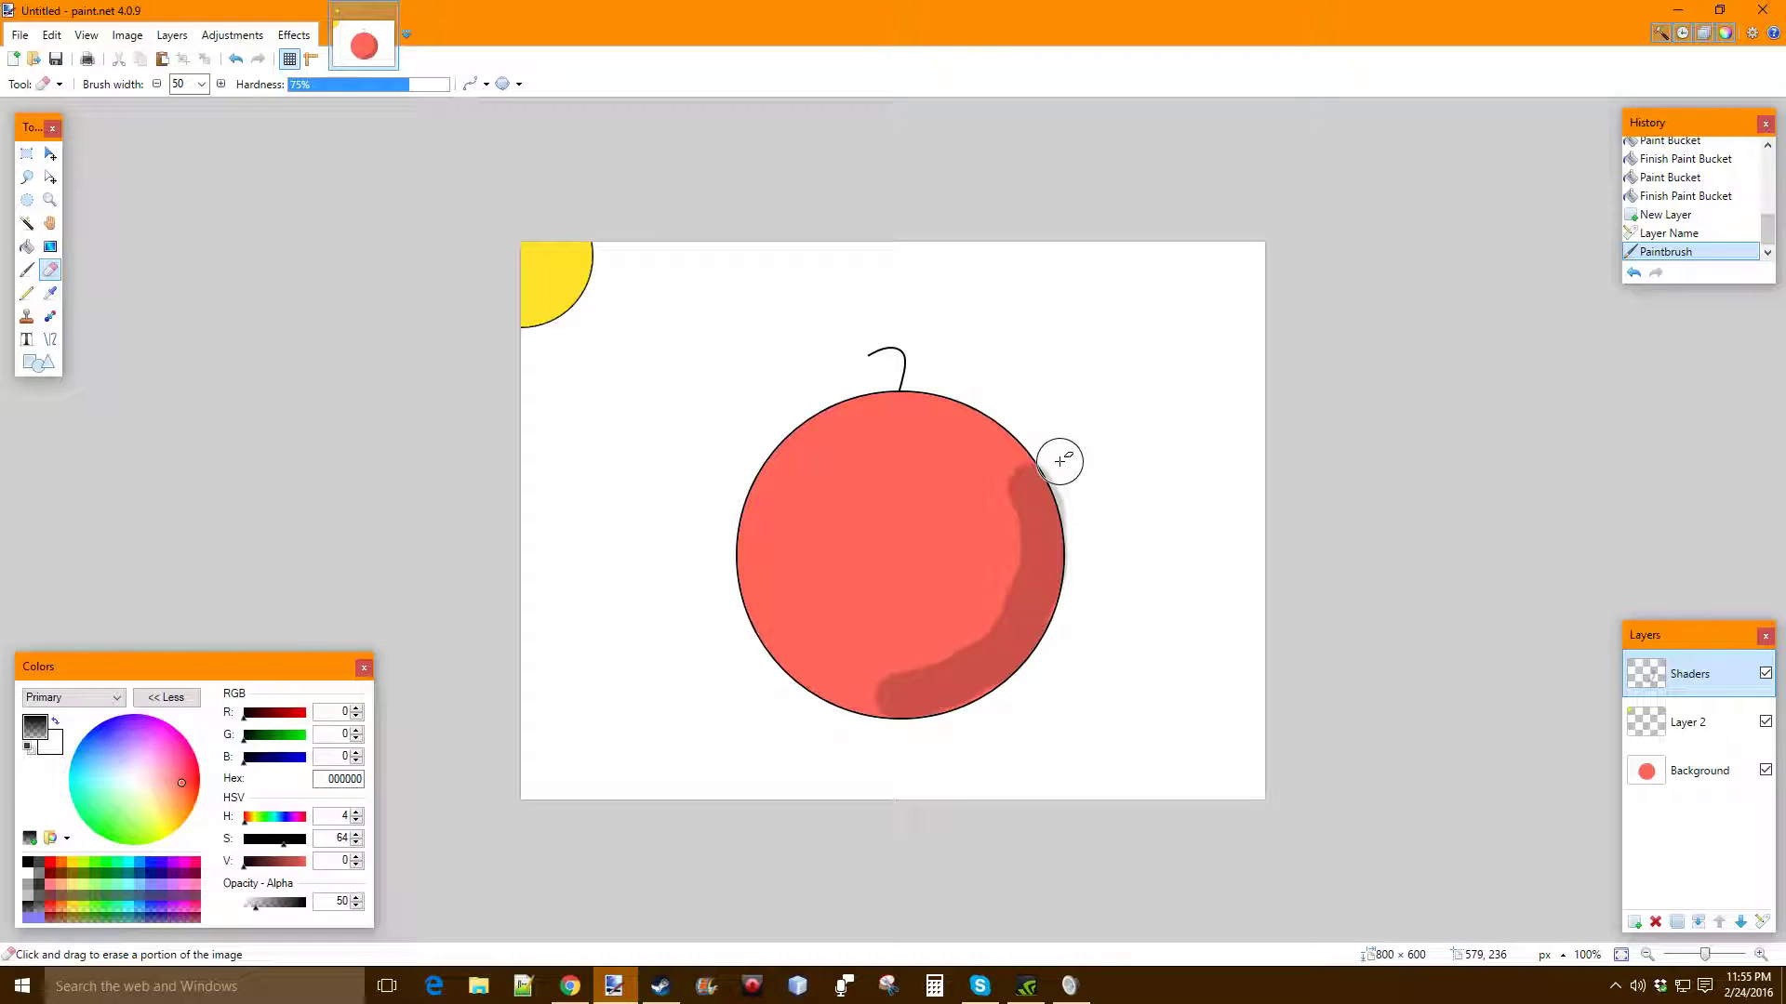
drag(1060, 461, 1100, 542)
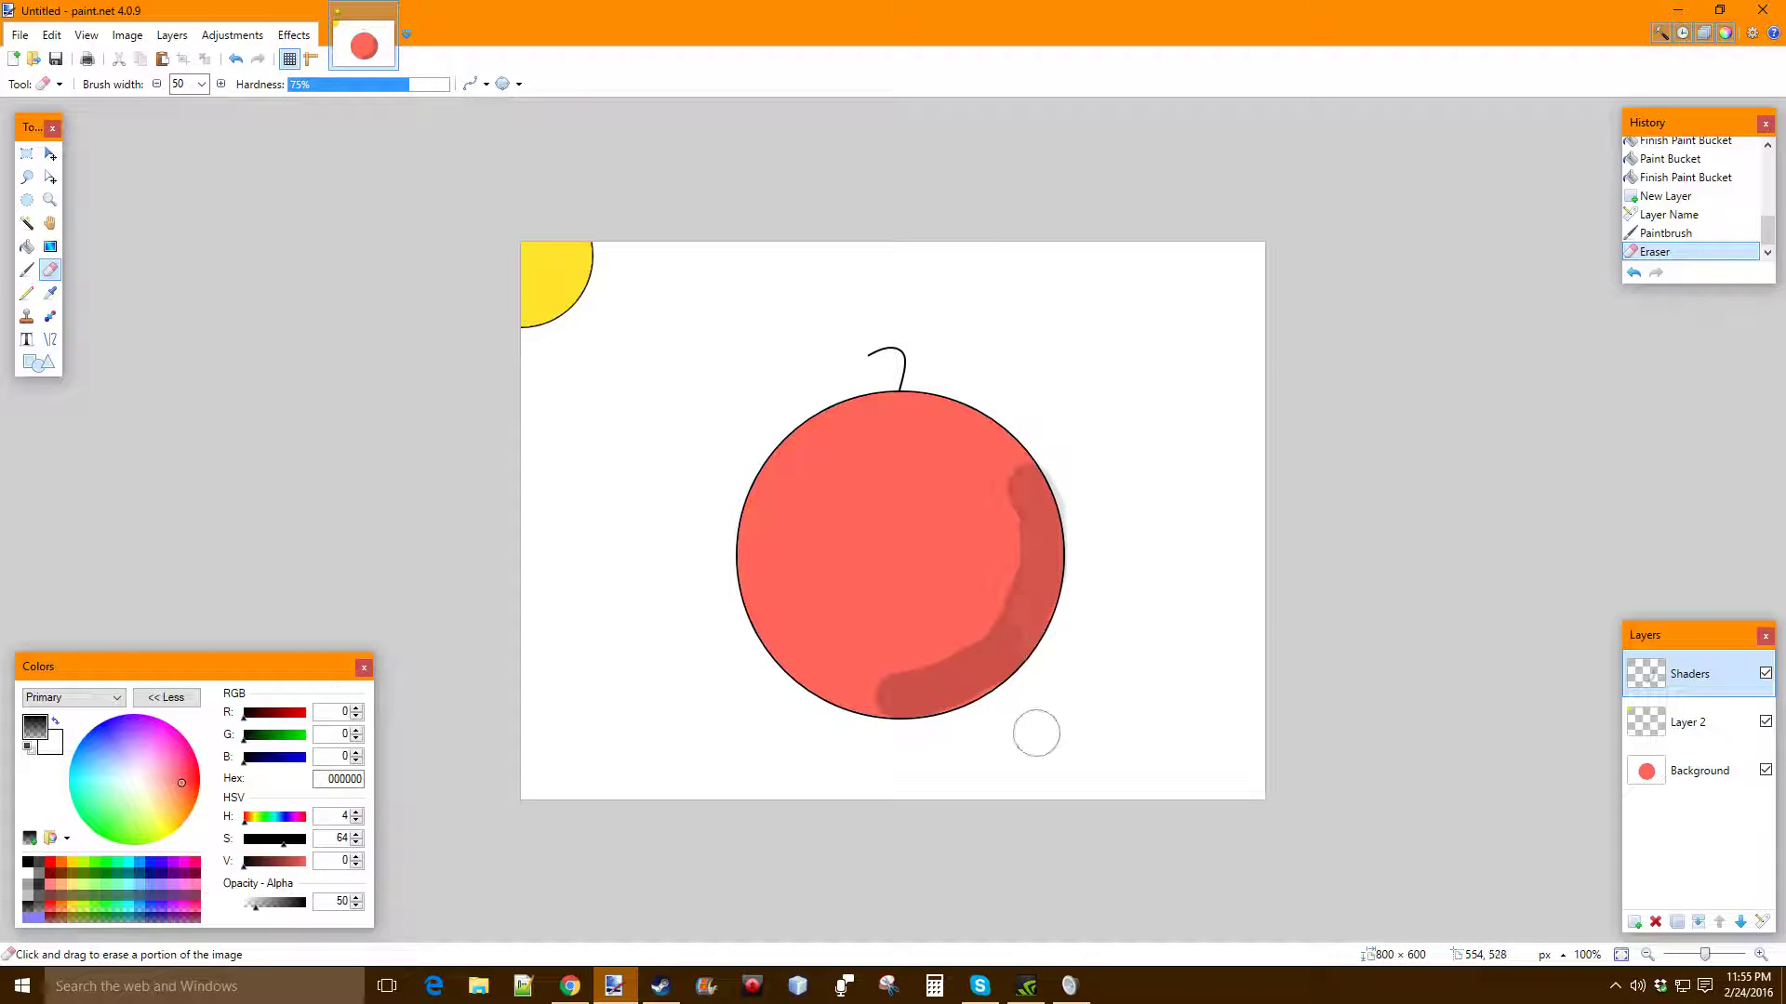
drag(868, 731, 883, 696)
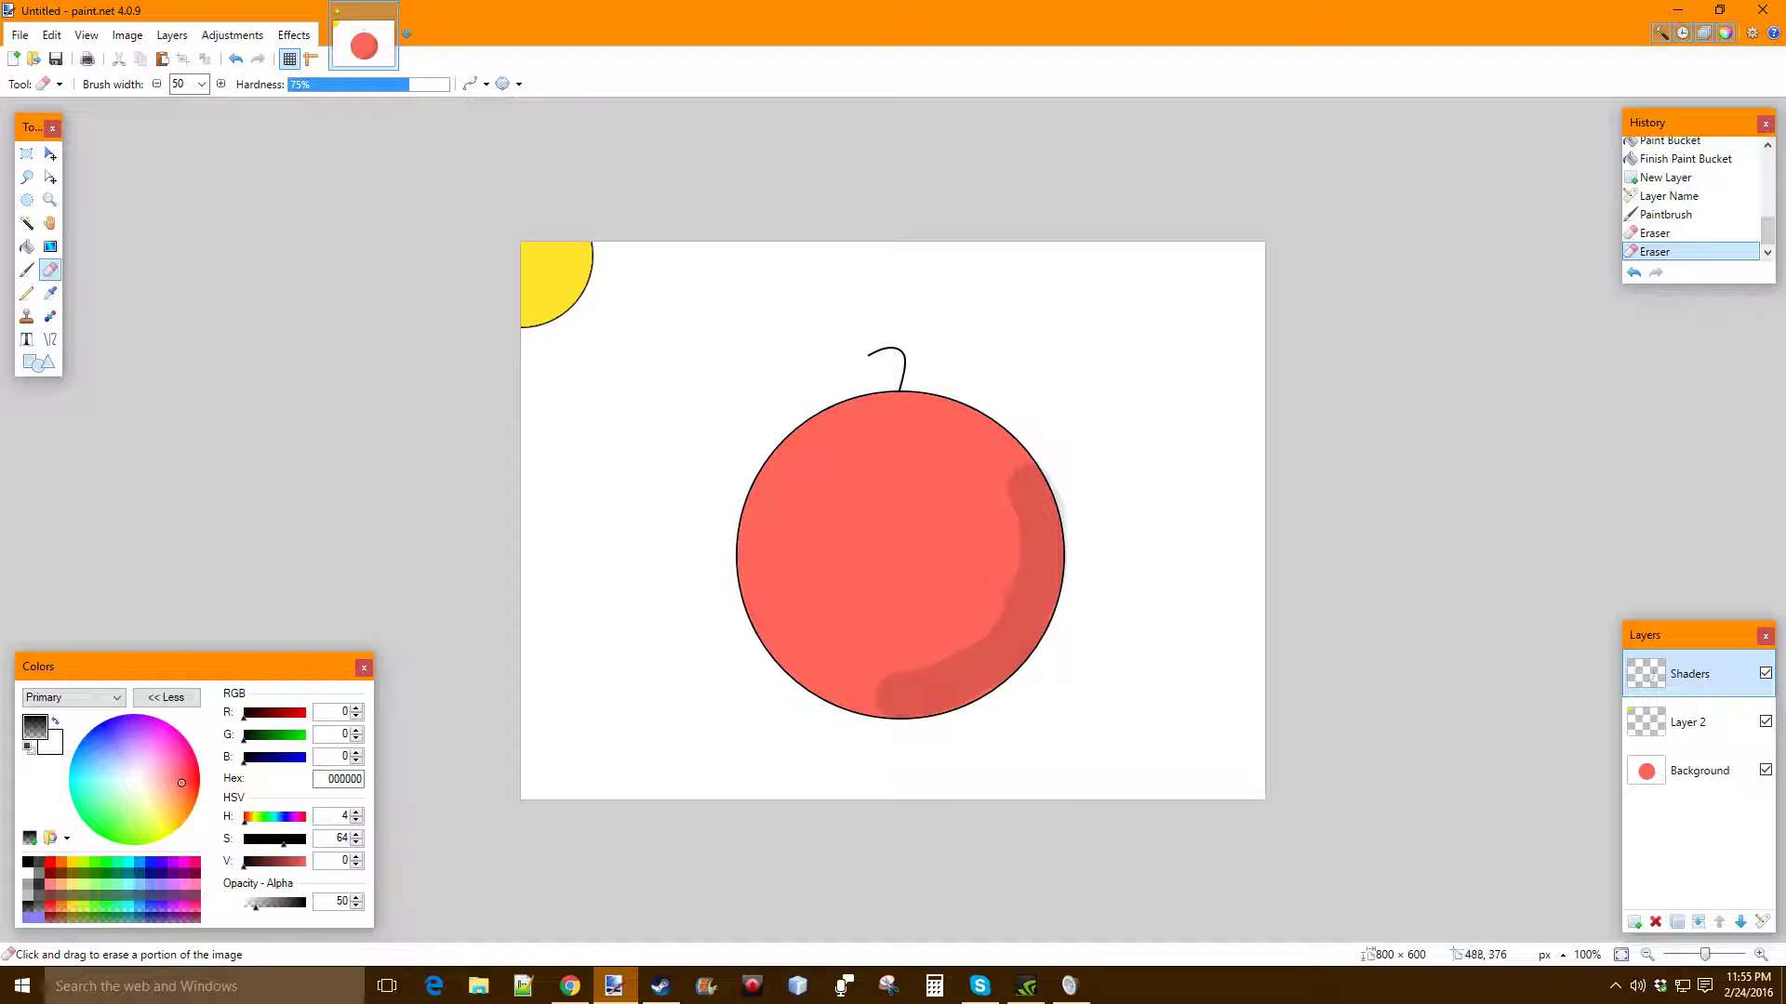
click(891, 717)
mouse_move(908, 745)
mouse_down()
mouse_move(897, 709)
mouse_move(930, 716)
mouse_move(903, 702)
mouse_up()
click(1083, 473)
drag(1079, 470, 1052, 458)
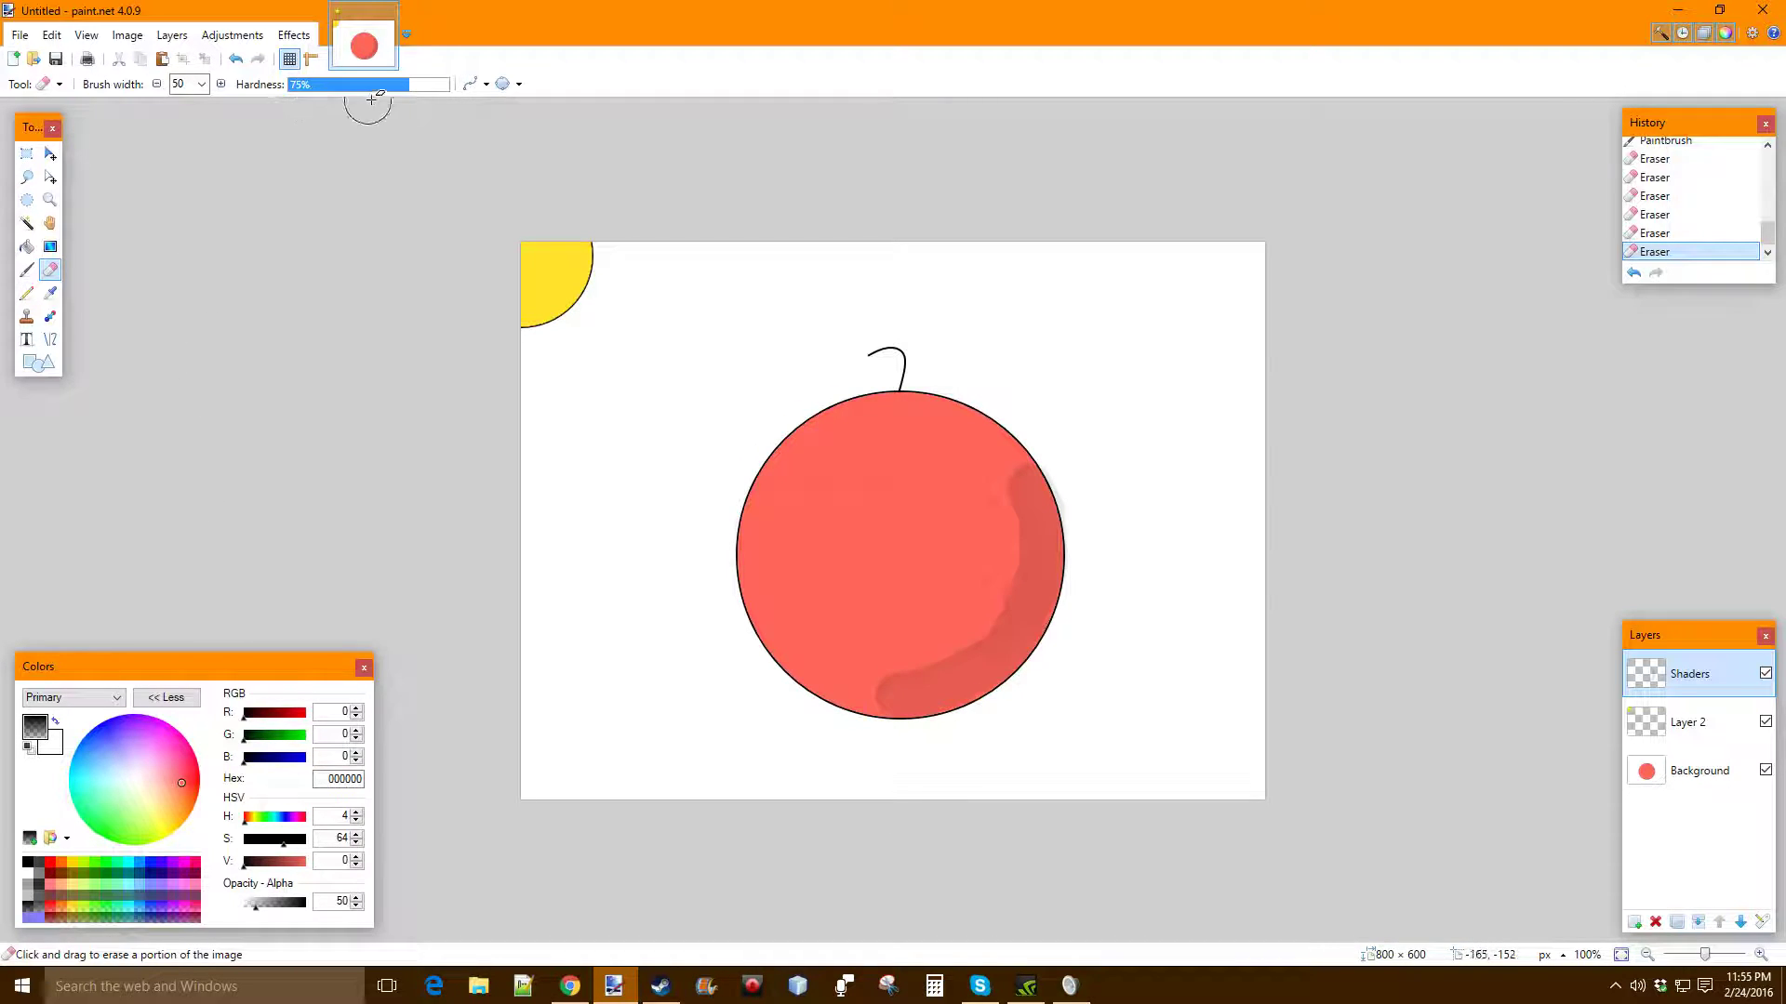
Set the Eraser's hardness to 100%, try it along the circle's lower edge, and check the antialiasing options
drag(428, 84, 578, 62)
drag(862, 650, 957, 685)
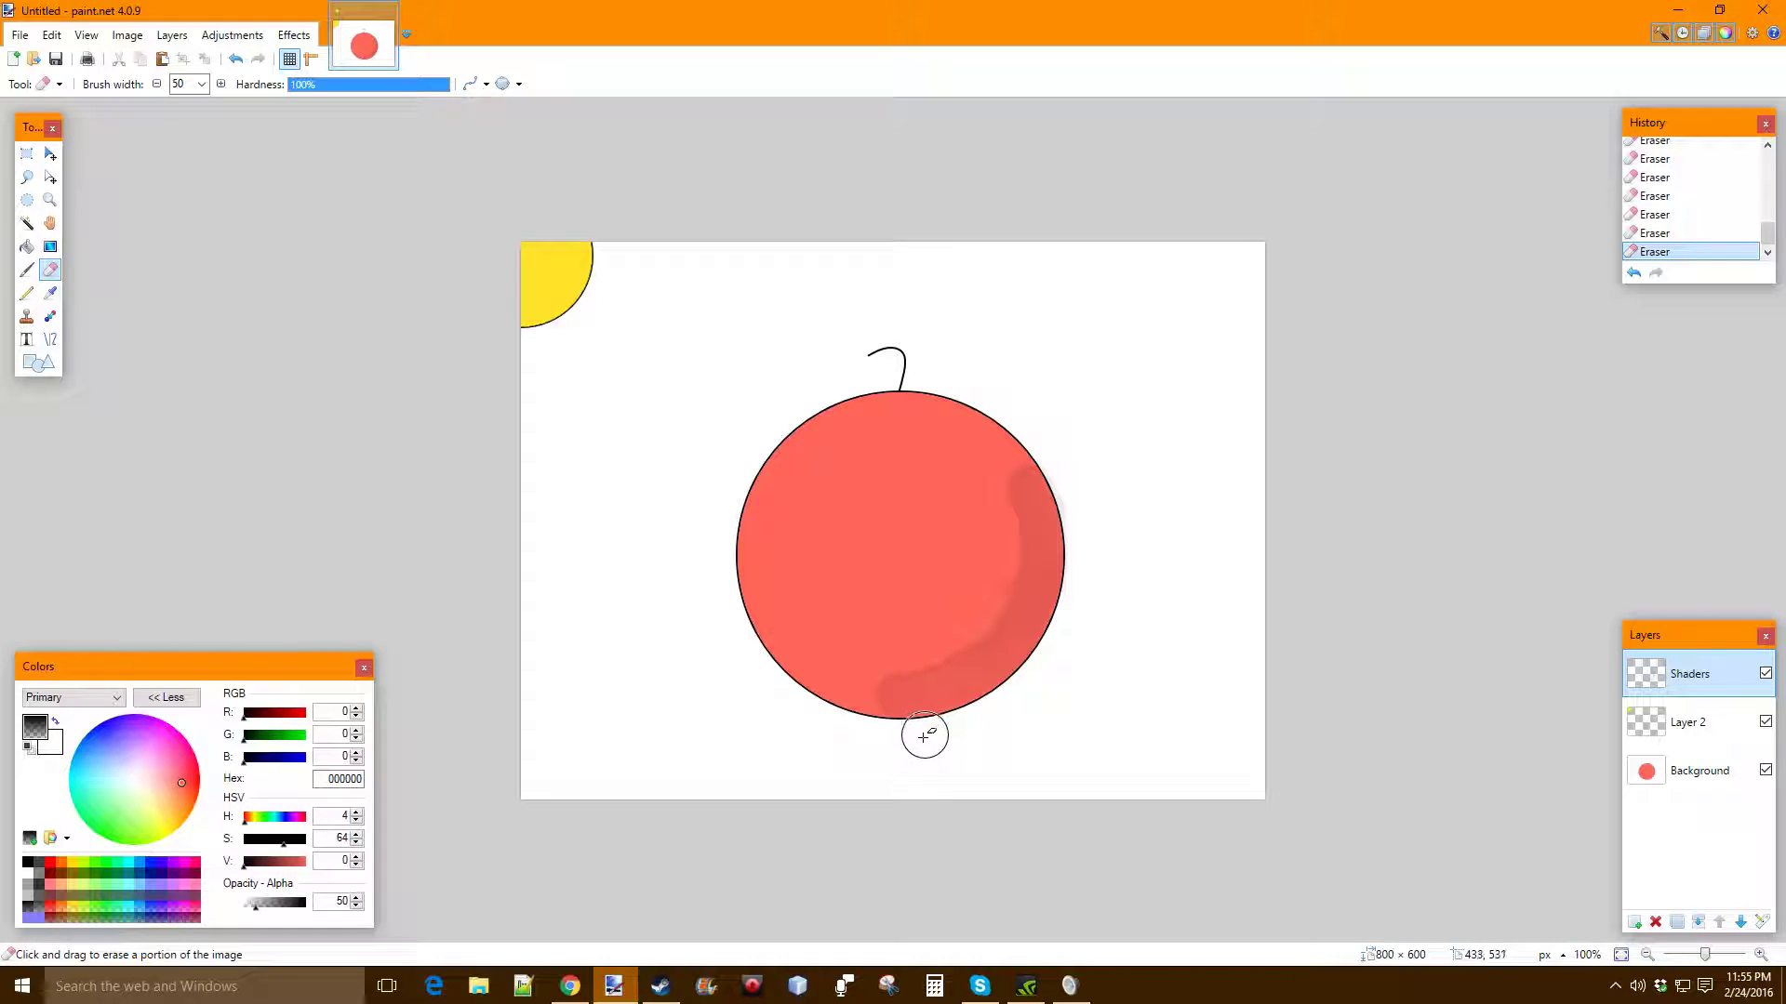
click(484, 84)
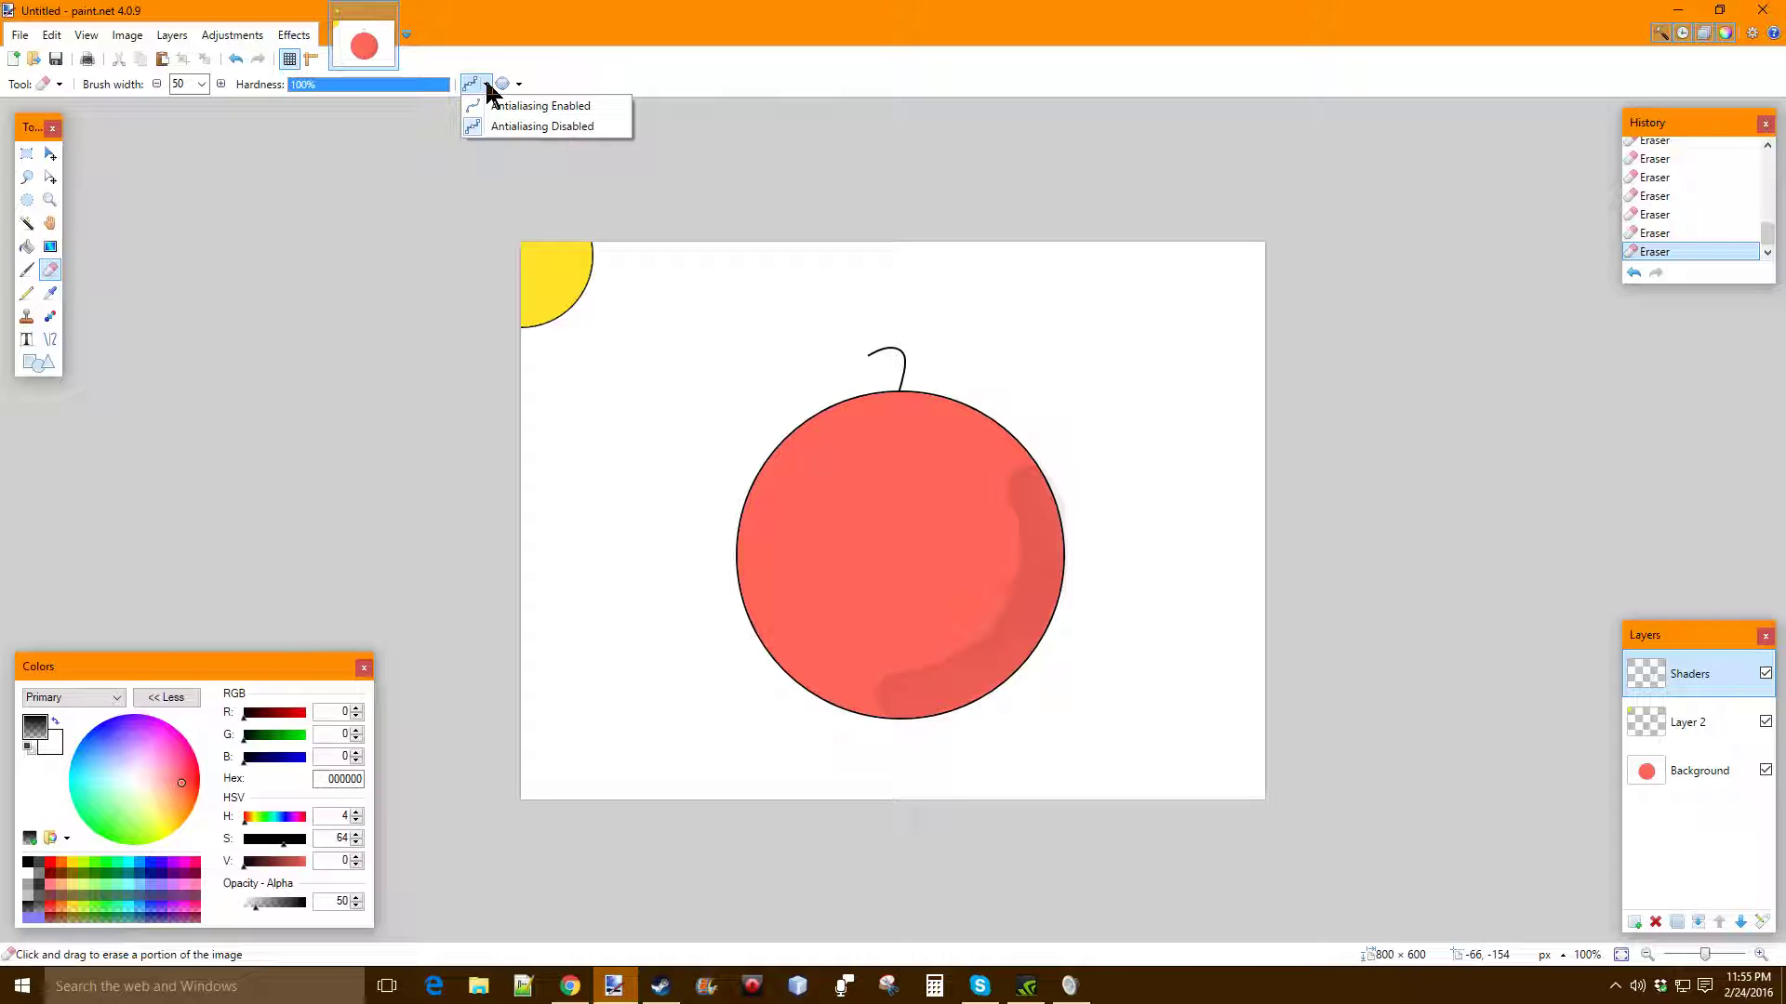
click(1012, 433)
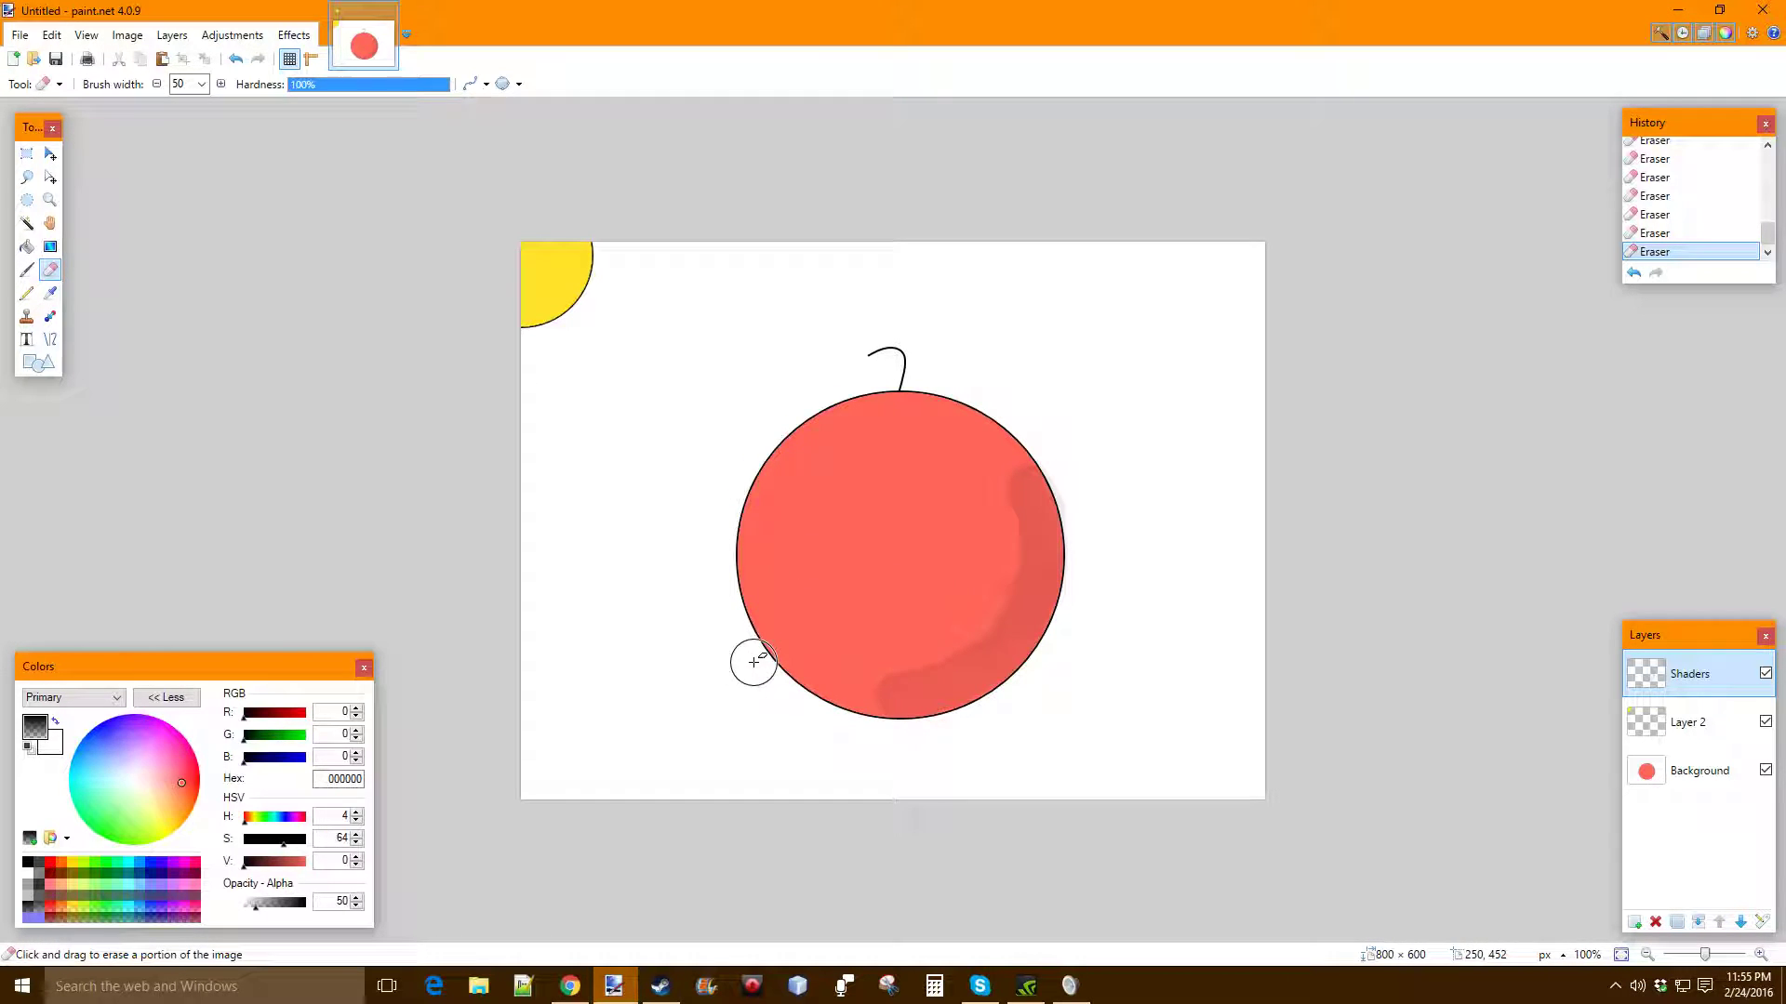
Undo all the eraser strokes and the shading stroke on the Shaders layer
key(ctrl+z)
key(ctrl+z)
key(ctrl+z)
key(ctrl+z)
key(ctrl+z)
key(ctrl+z)
key(ctrl+z)
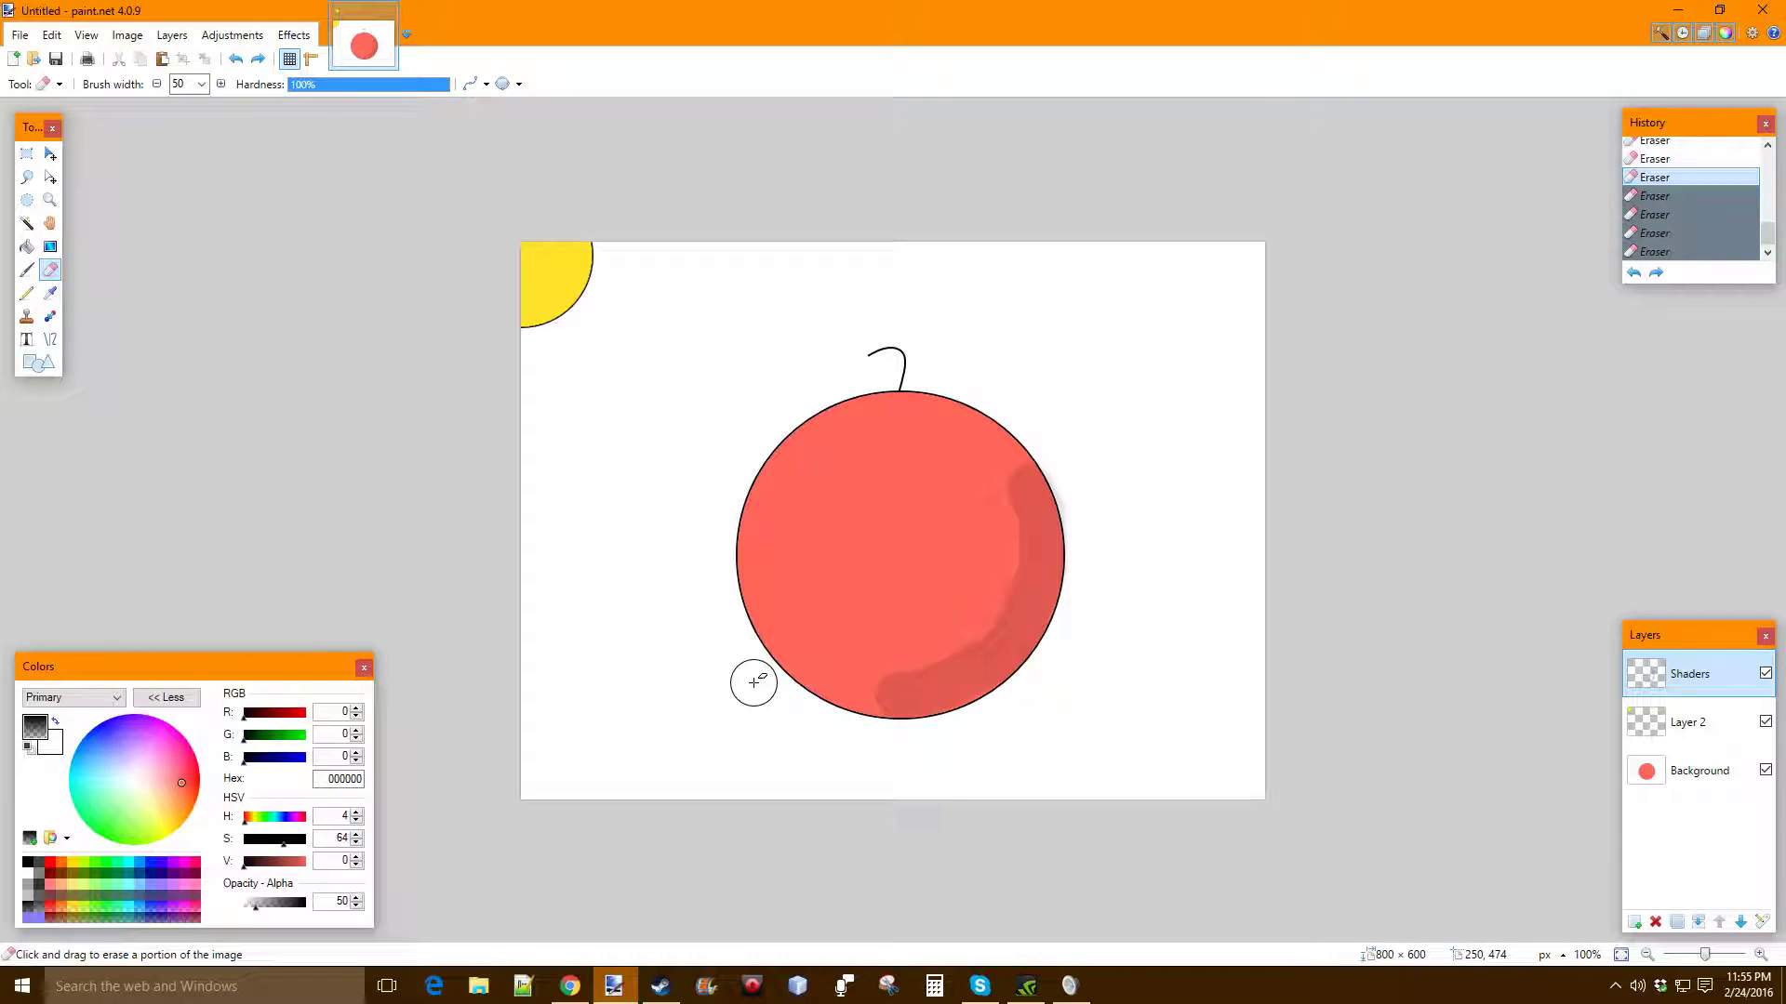
key(ctrl+z)
key(ctrl+z)
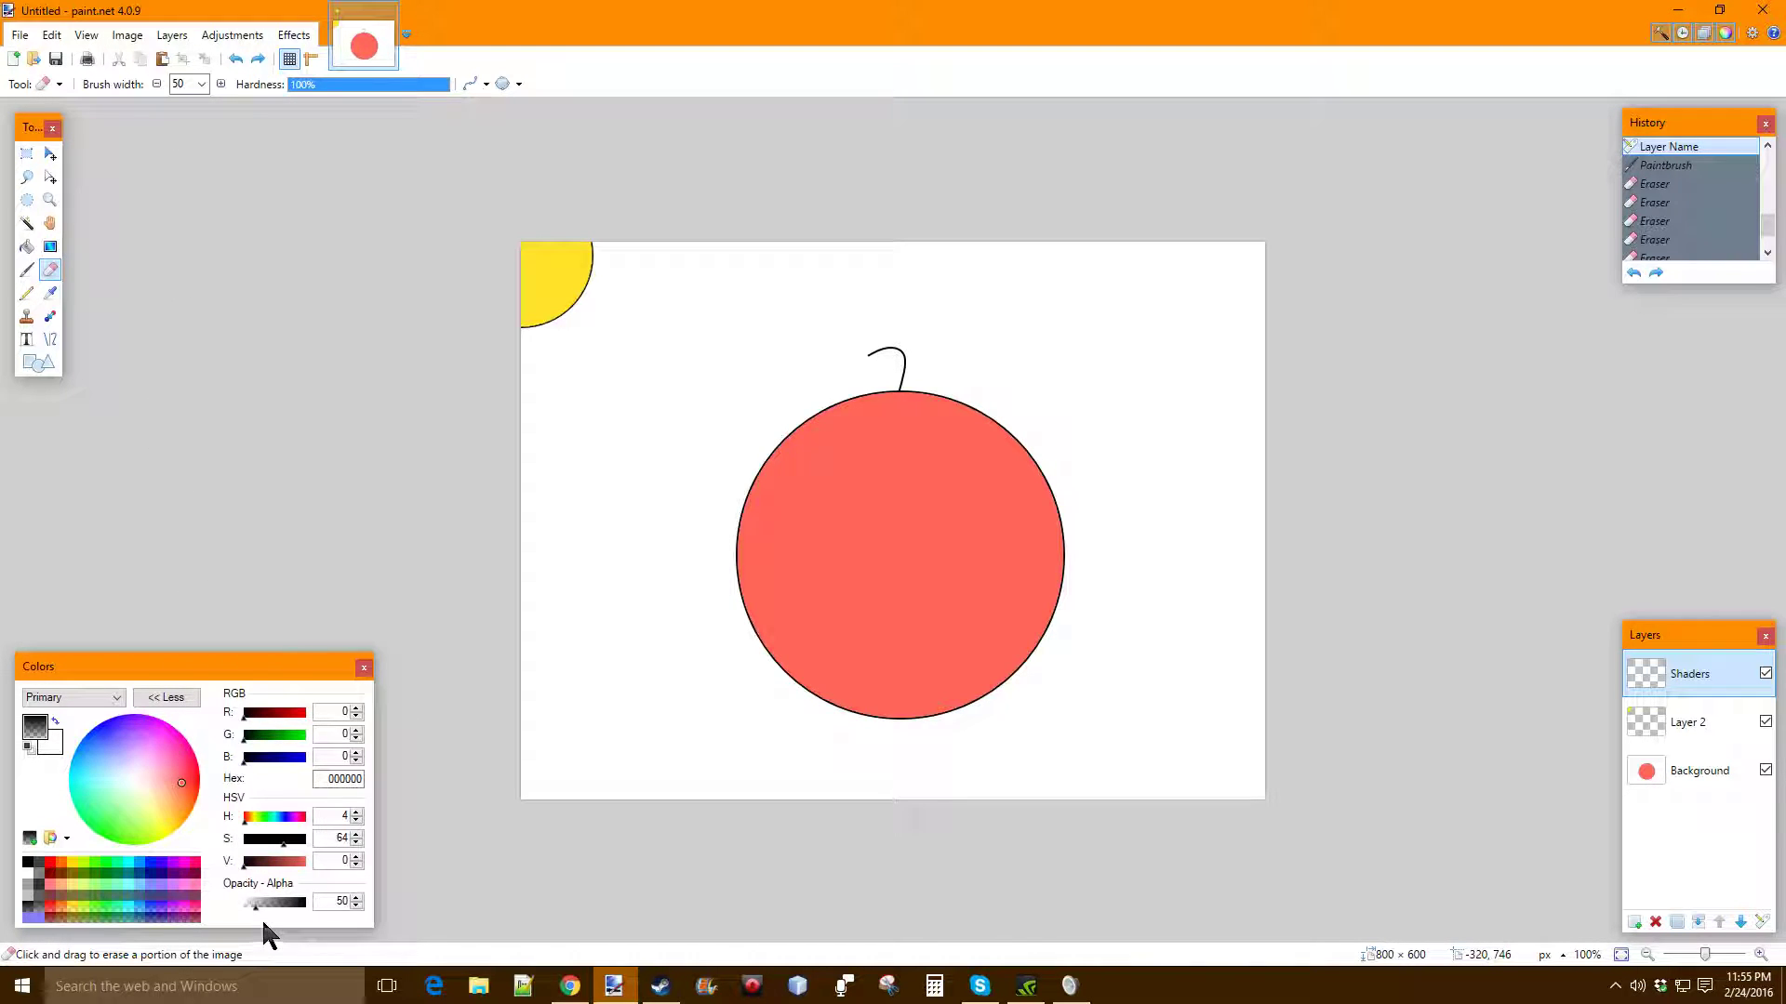
With the Paintbrush, try two overlapping shadow strokes on the white area below the circle and undo them
click(27, 270)
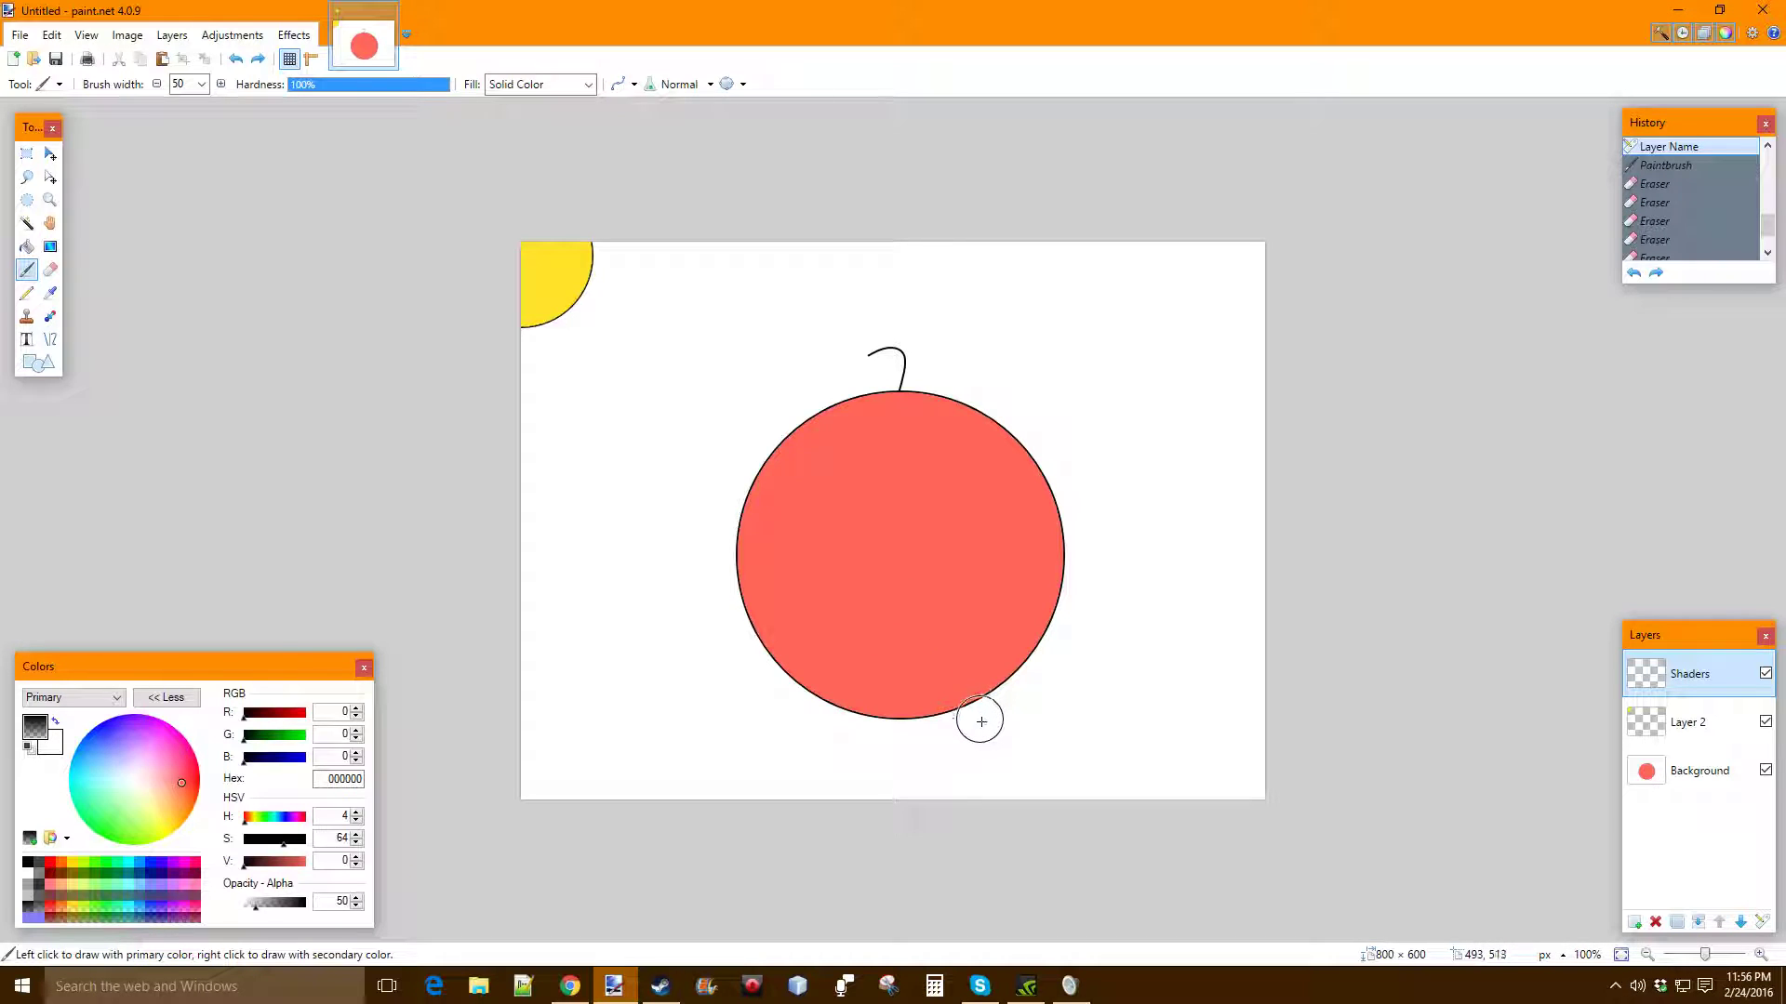
drag(977, 729, 1097, 729)
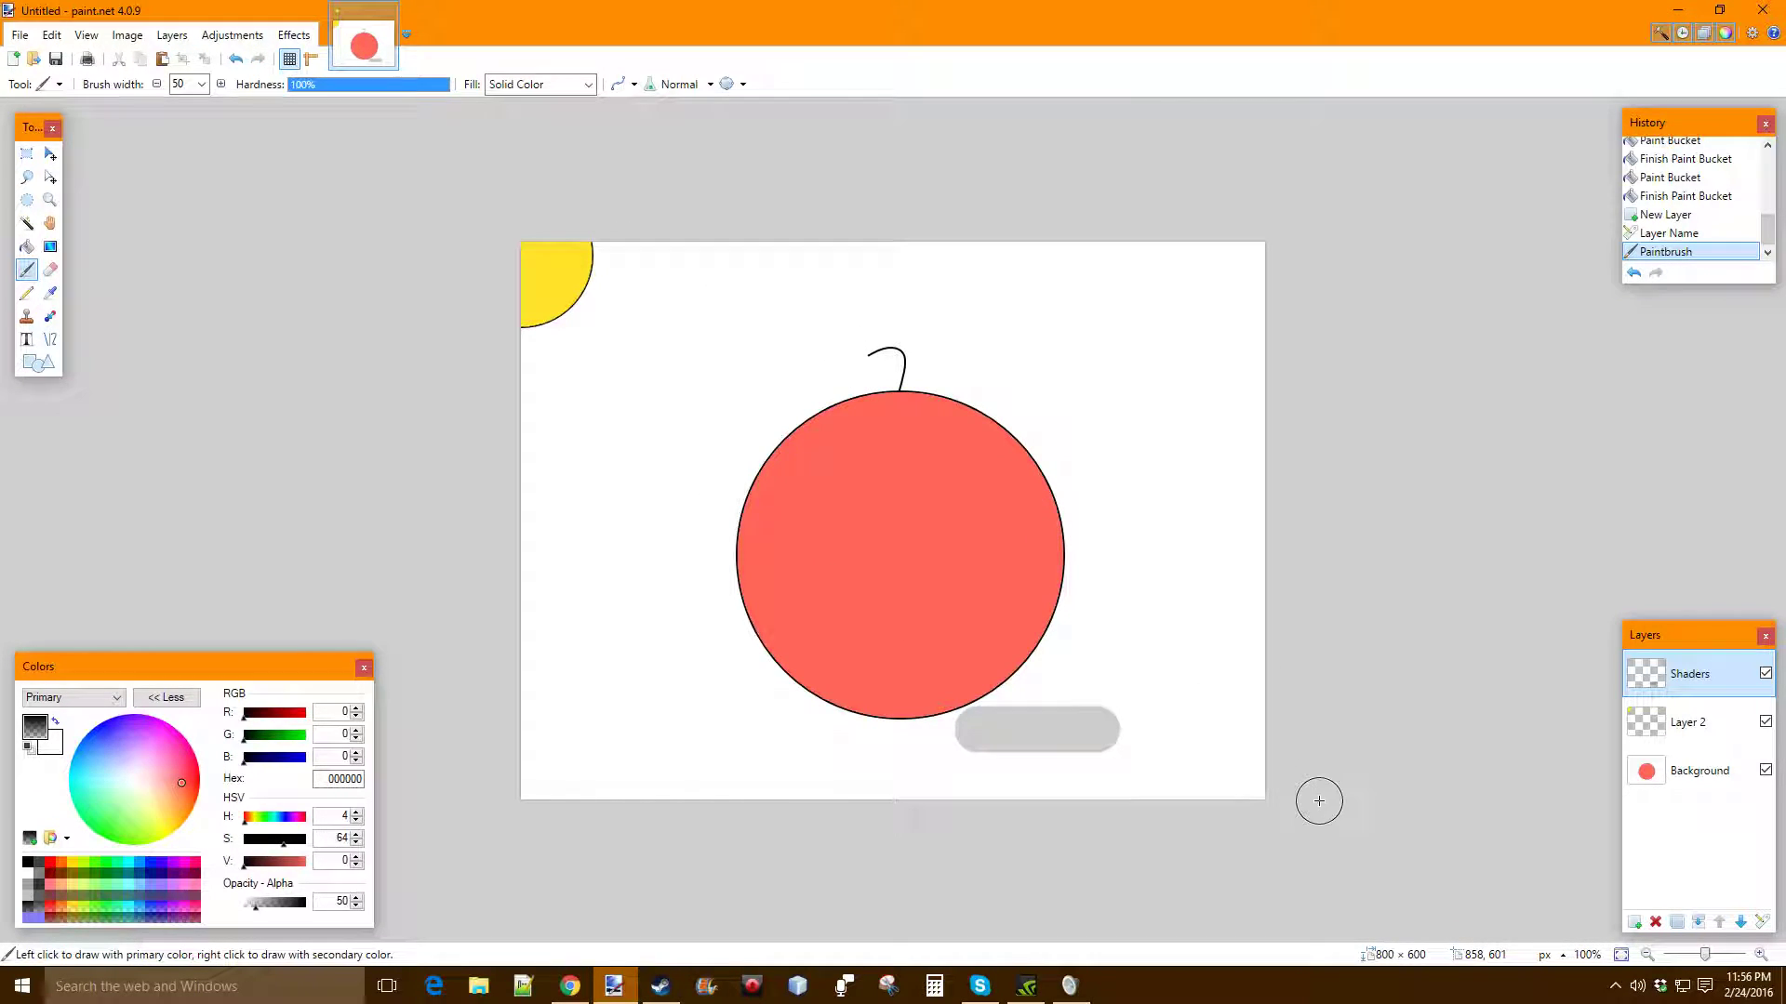
mouse_move(1140, 732)
mouse_down()
mouse_move(1242, 734)
mouse_move(1095, 733)
mouse_move(1213, 733)
mouse_up()
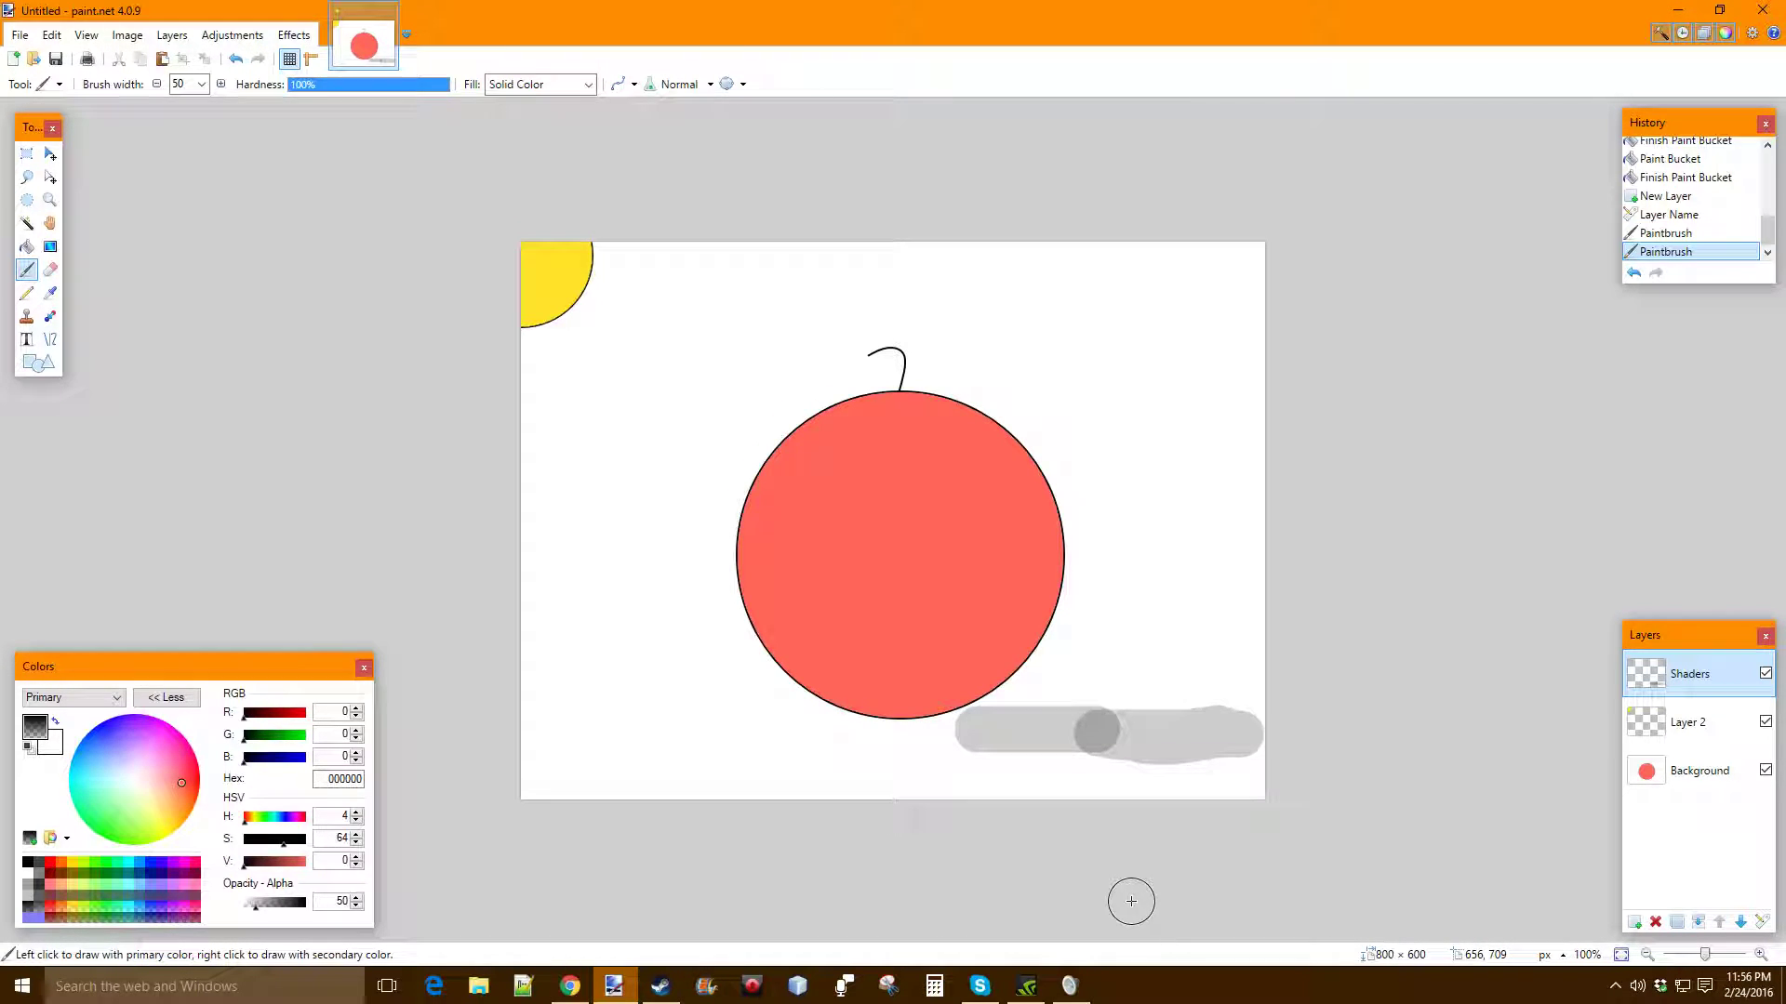
key(ctrl+z)
key(ctrl+z)
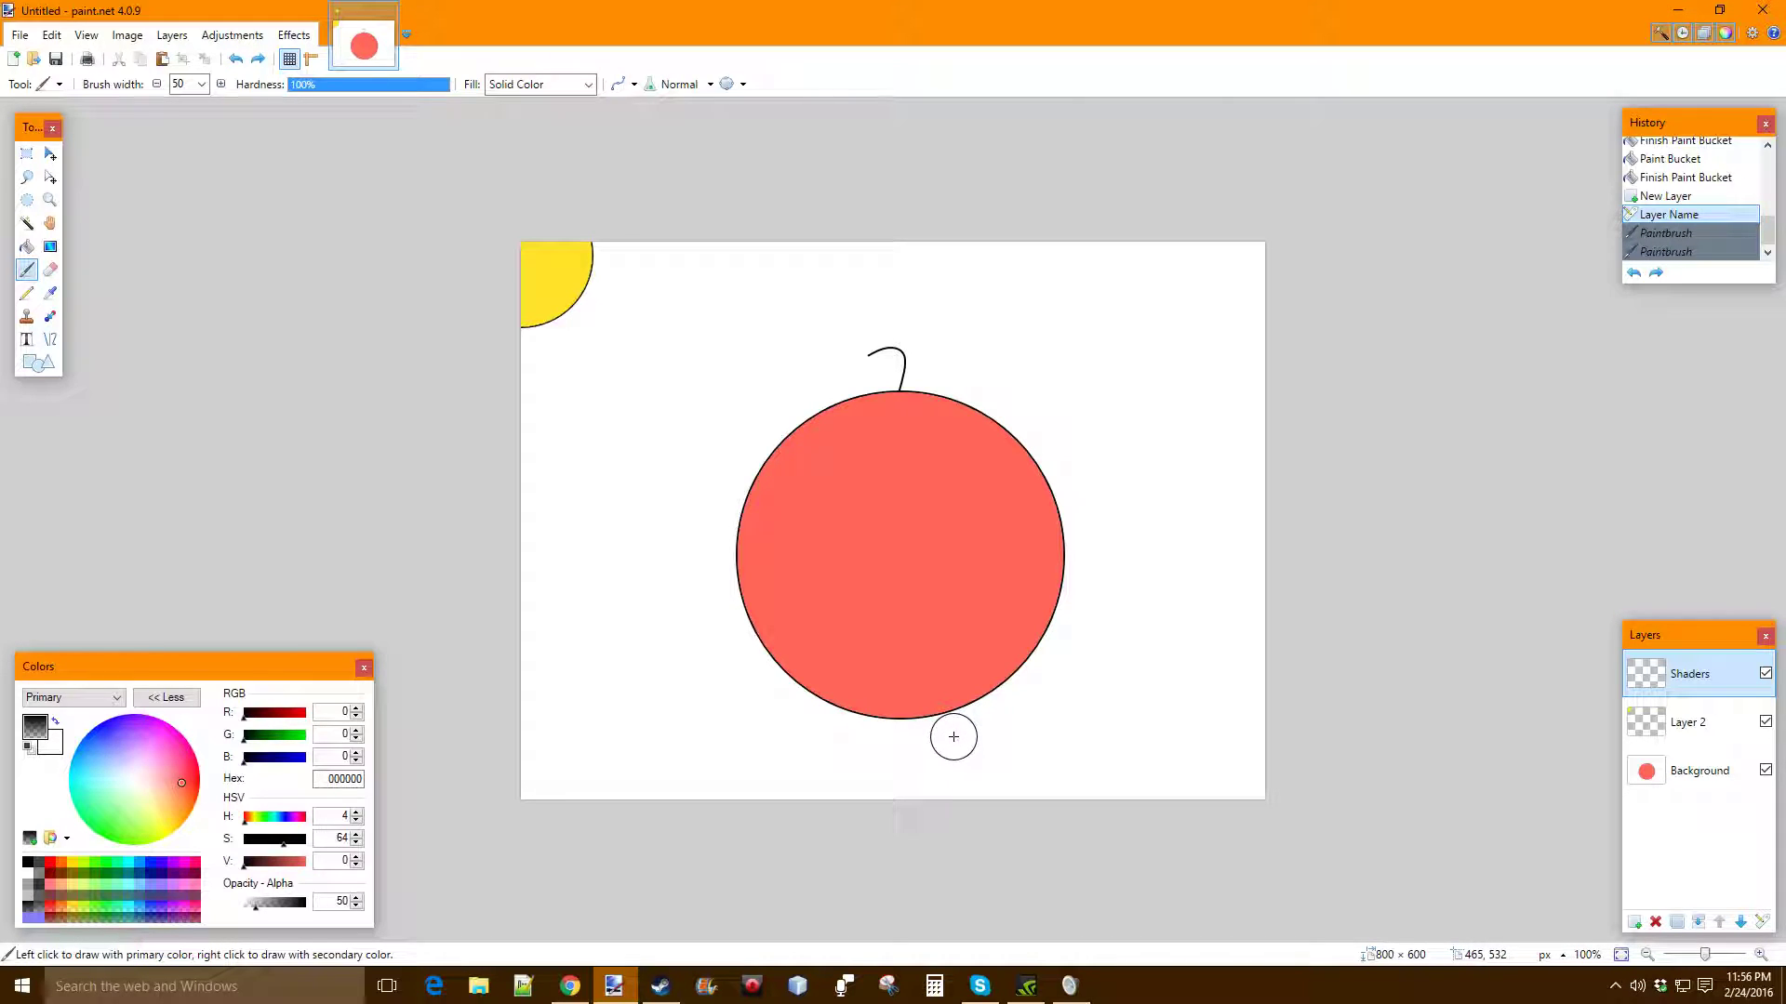
Paint one continuous shadow over the circle's lower-right edge and out to the canvas's lower-right corner
mouse_move(955, 737)
mouse_down()
mouse_move(1243, 740)
mouse_move(1166, 756)
mouse_move(976, 739)
mouse_move(1231, 739)
mouse_move(966, 757)
mouse_move(1204, 775)
mouse_move(1118, 809)
mouse_move(1254, 788)
mouse_up()
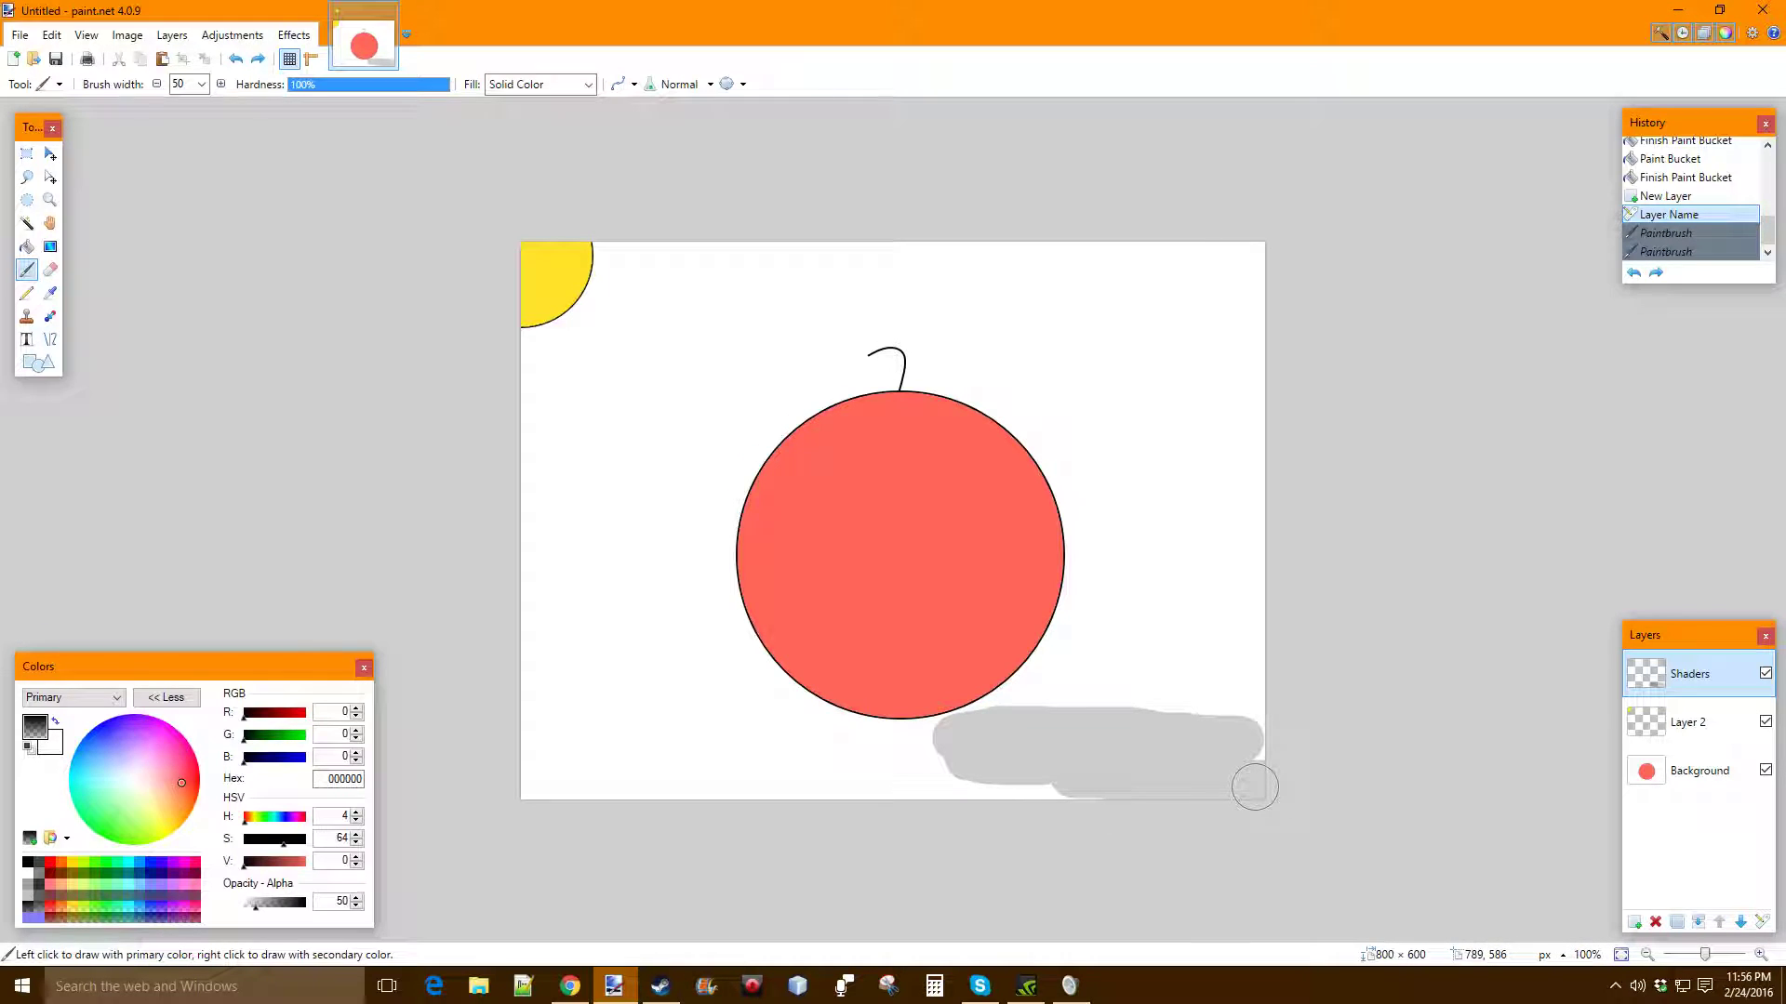
mouse_move(1254, 788)
mouse_down()
mouse_move(1005, 782)
mouse_move(1036, 772)
mouse_up()
mouse_move(1045, 761)
mouse_down()
mouse_move(1022, 727)
mouse_move(1117, 708)
mouse_move(1044, 713)
mouse_move(1092, 686)
mouse_move(1089, 585)
mouse_move(1259, 743)
mouse_move(1135, 681)
mouse_move(1079, 606)
mouse_move(1026, 693)
mouse_move(967, 724)
mouse_move(912, 706)
mouse_move(1021, 669)
mouse_move(1062, 566)
mouse_move(1014, 645)
mouse_move(925, 693)
mouse_up()
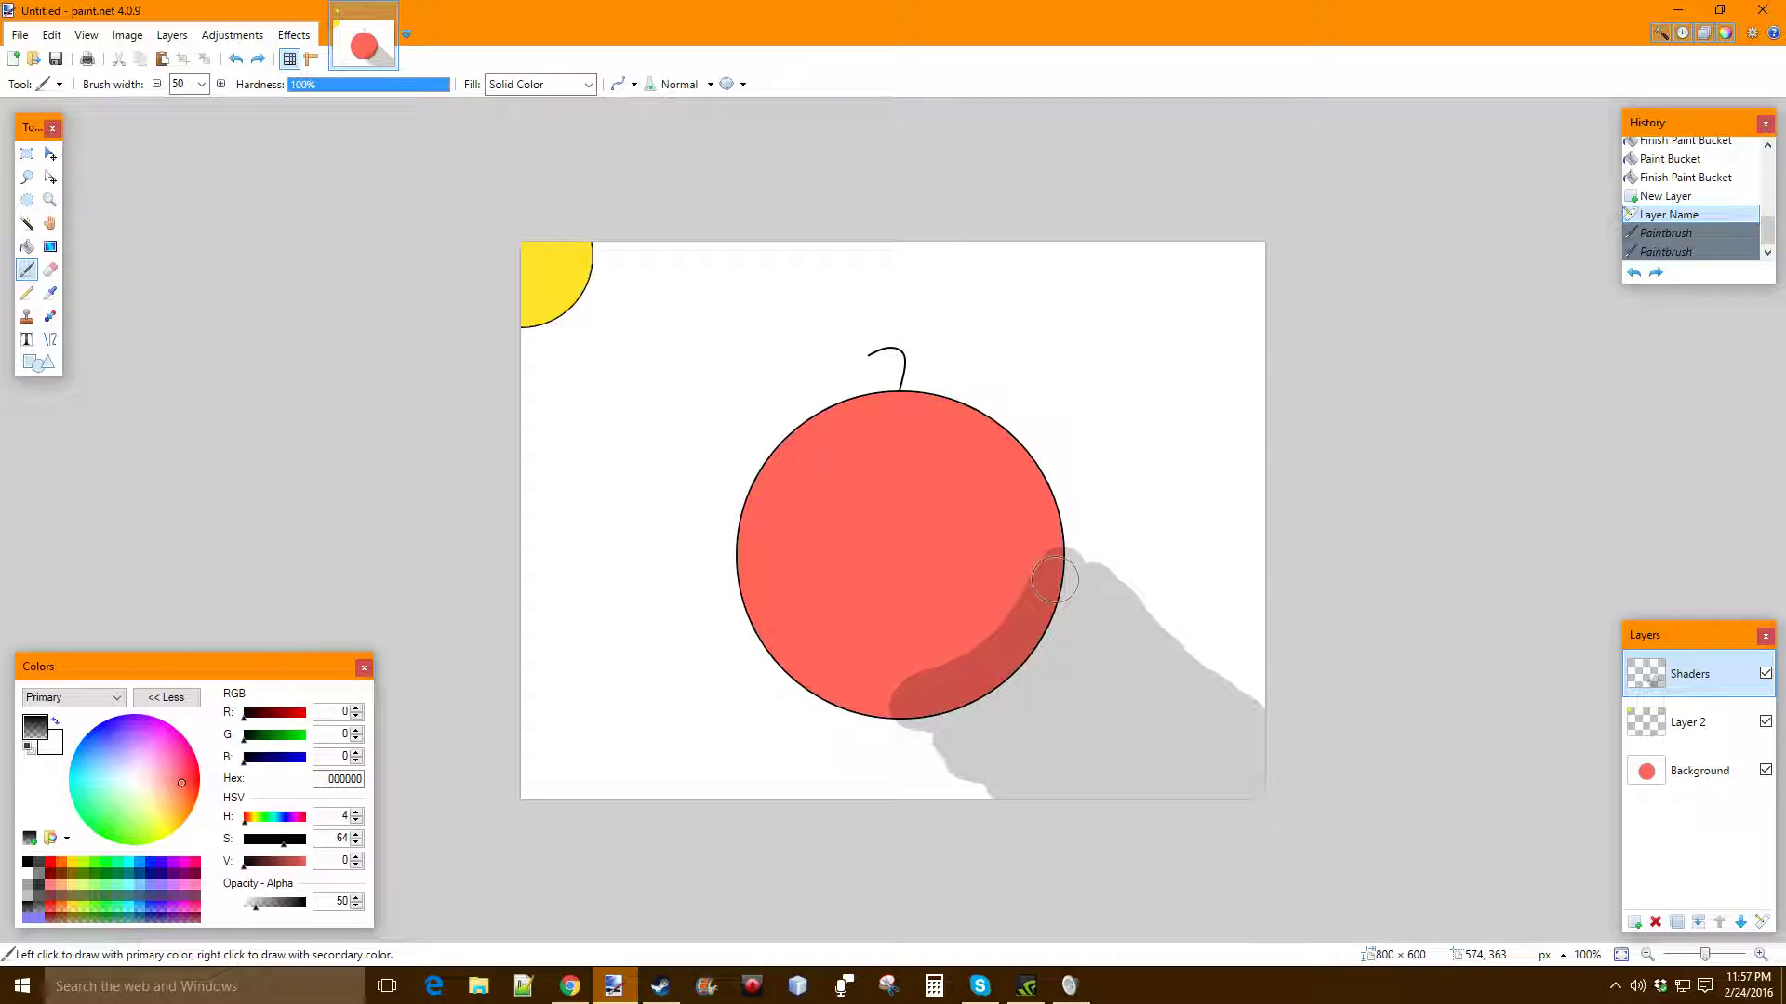
drag(1058, 569, 1060, 552)
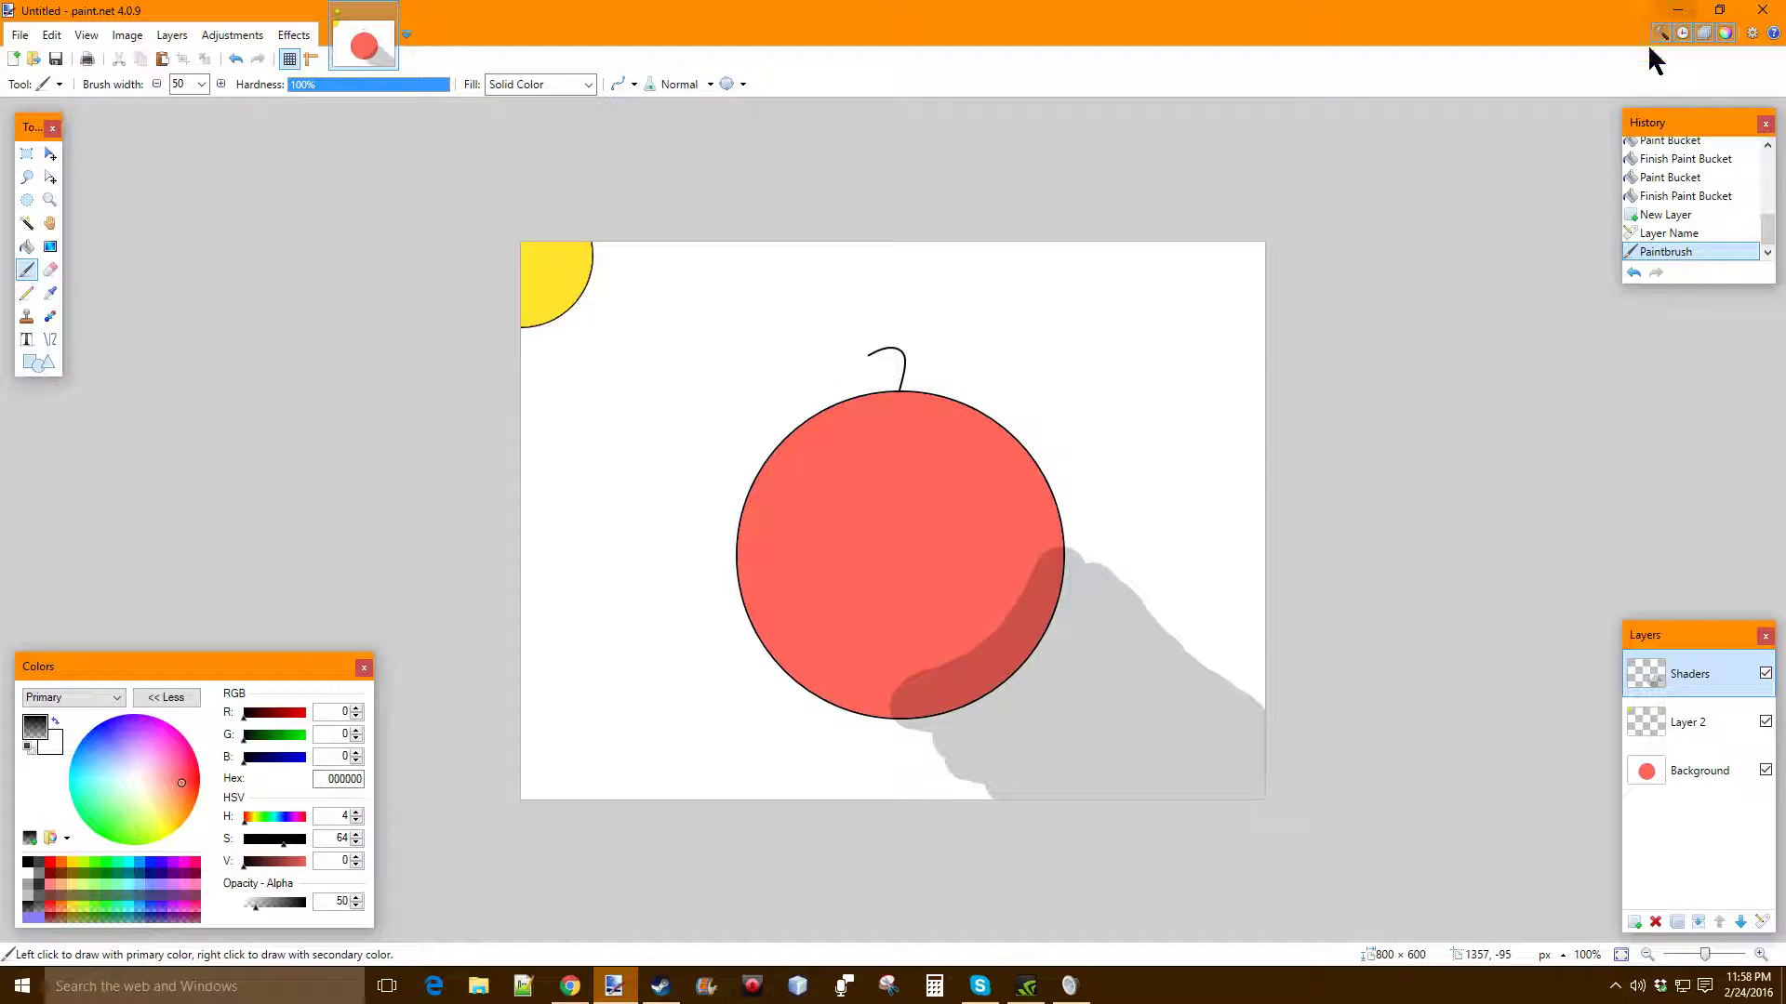
Set the colour opacity to 10 and try sampling the sun's yellow while the Shaders layer is active
click(340, 901)
text(1)
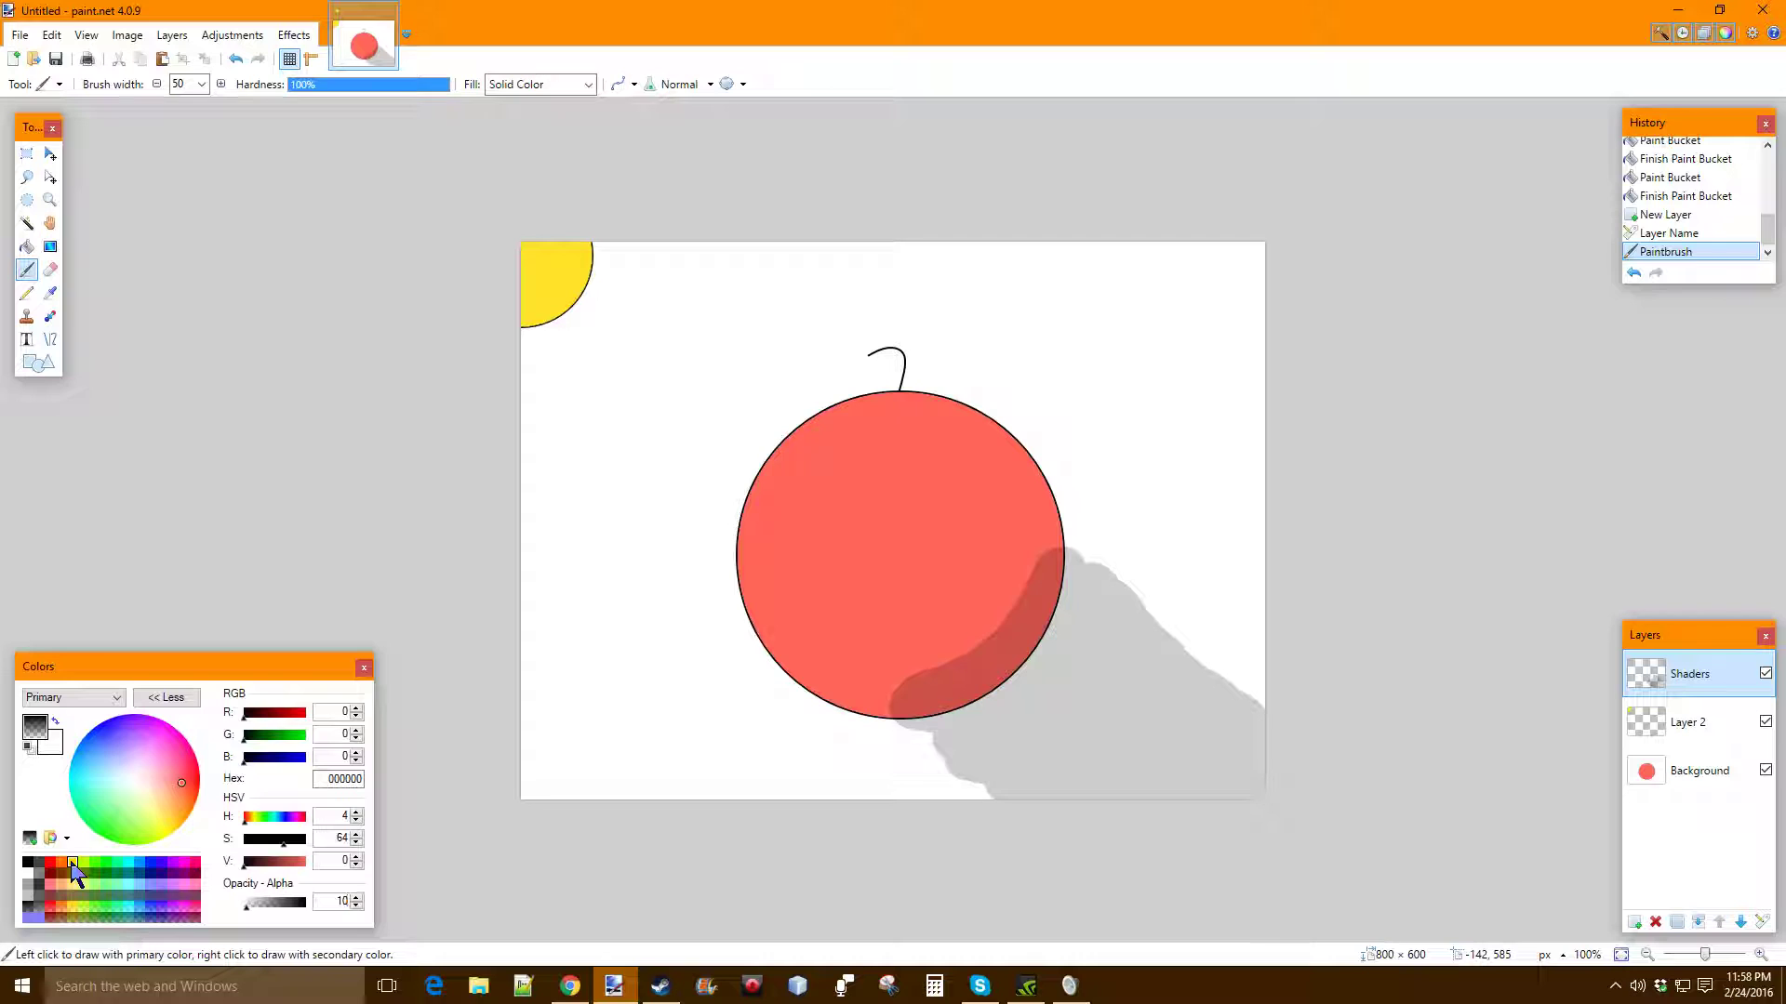
click(50, 293)
click(537, 278)
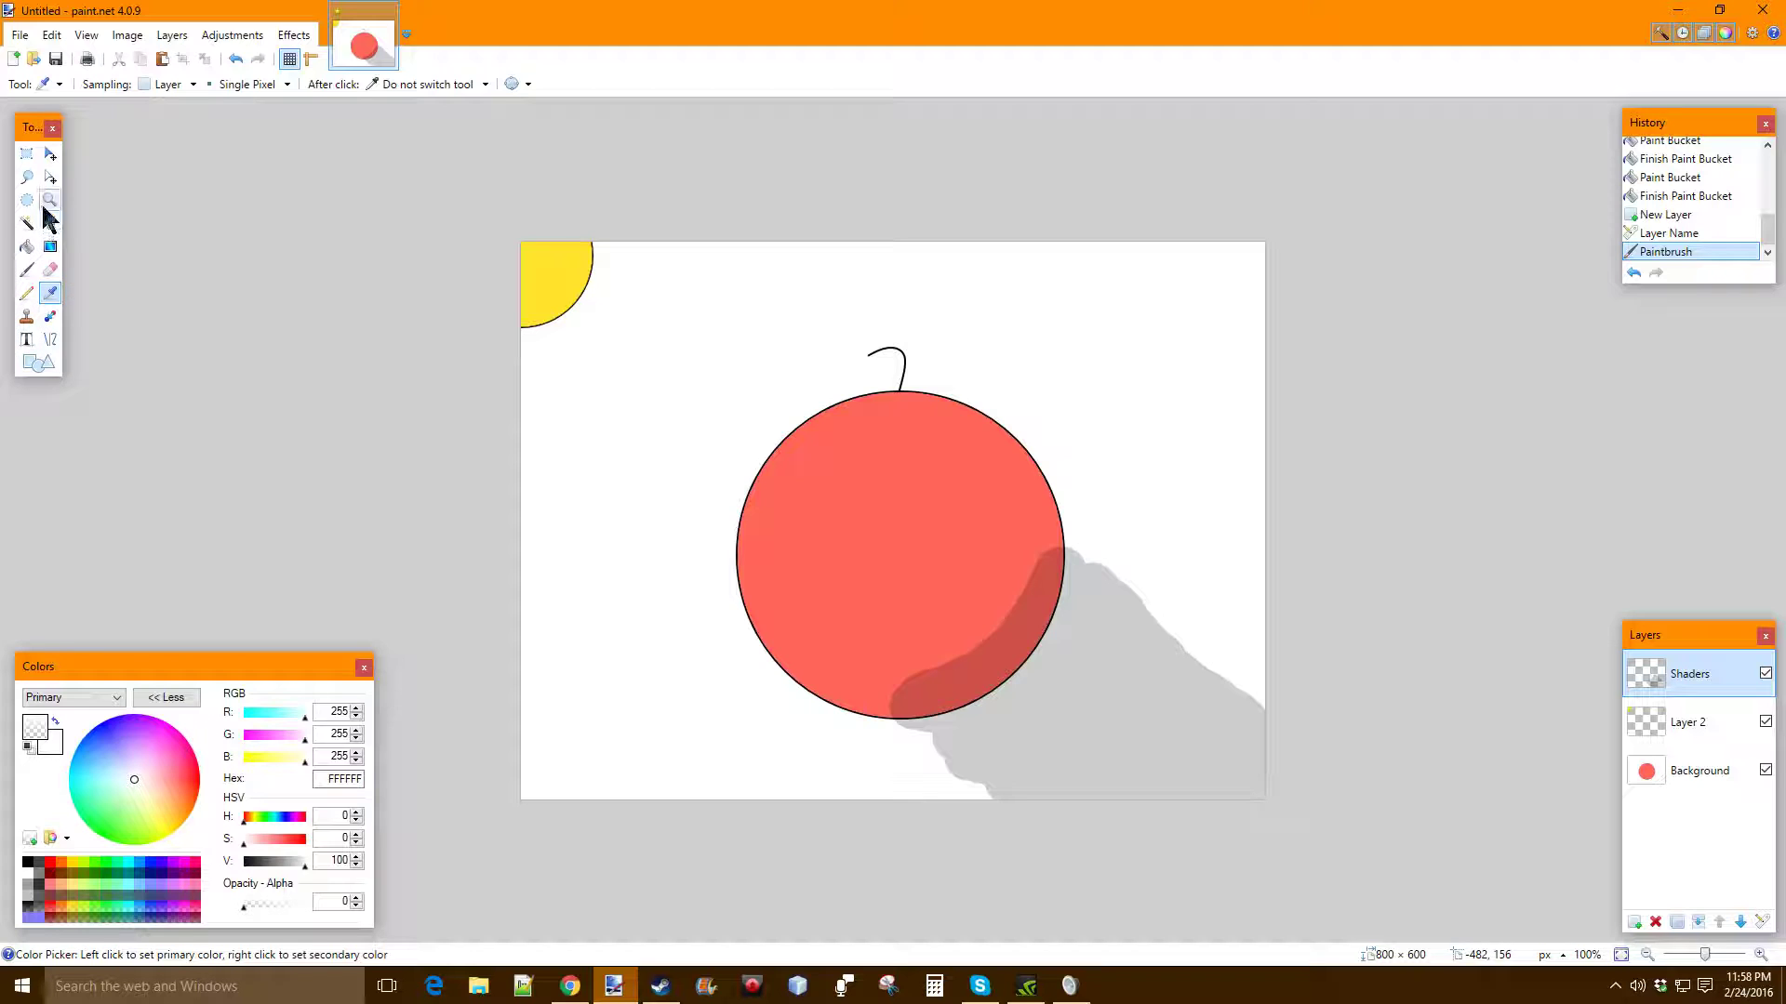
click(27, 271)
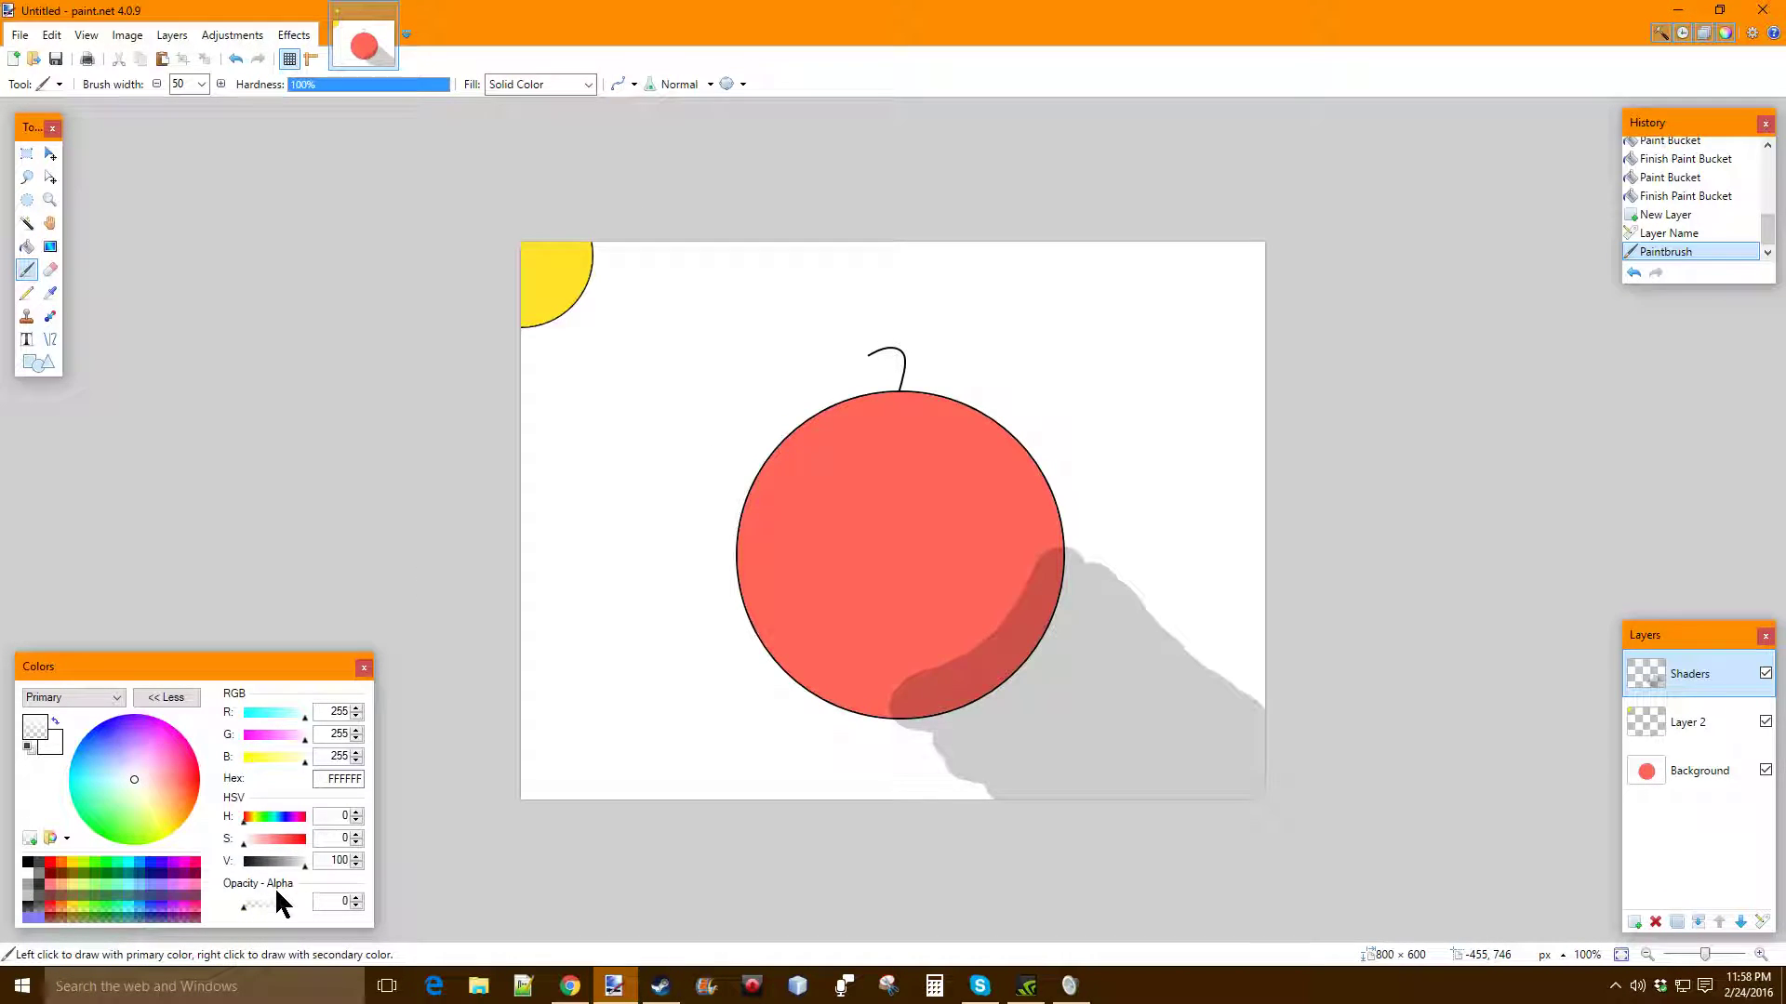
Undo the shadow stroke, restore it, and return to the Paintbrush
click(51, 294)
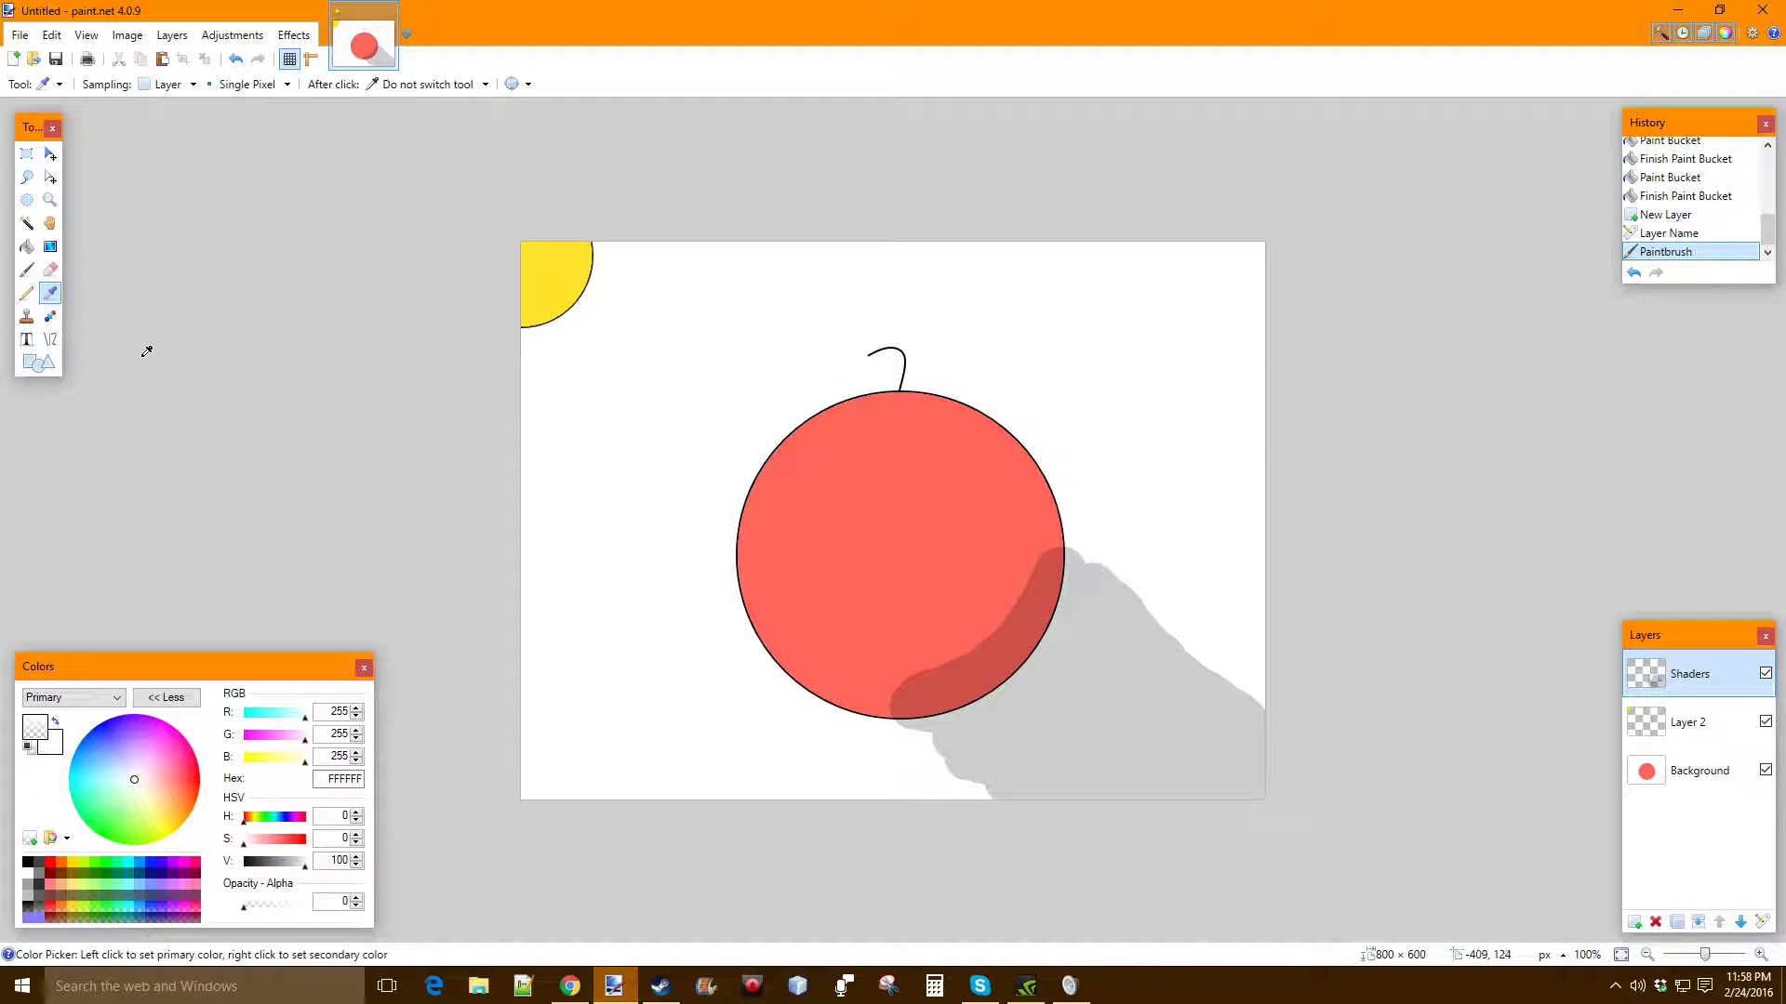
key(ctrl+z)
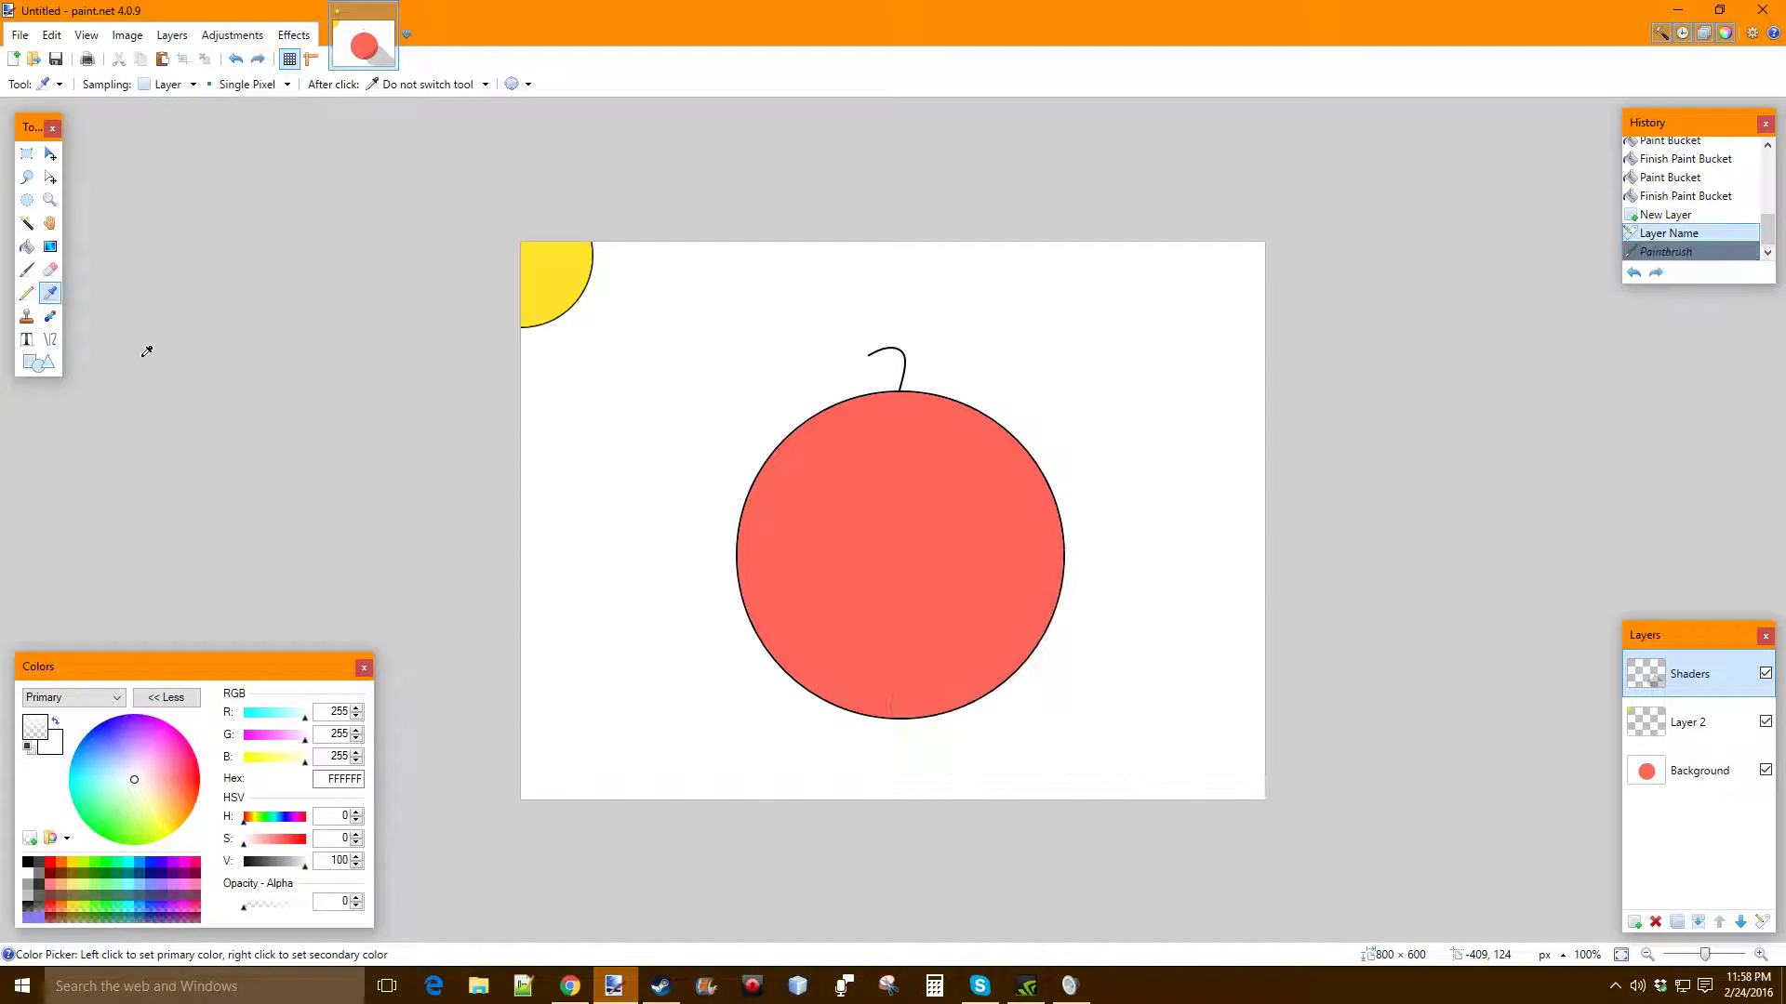
key(ctrl+y)
key(b)
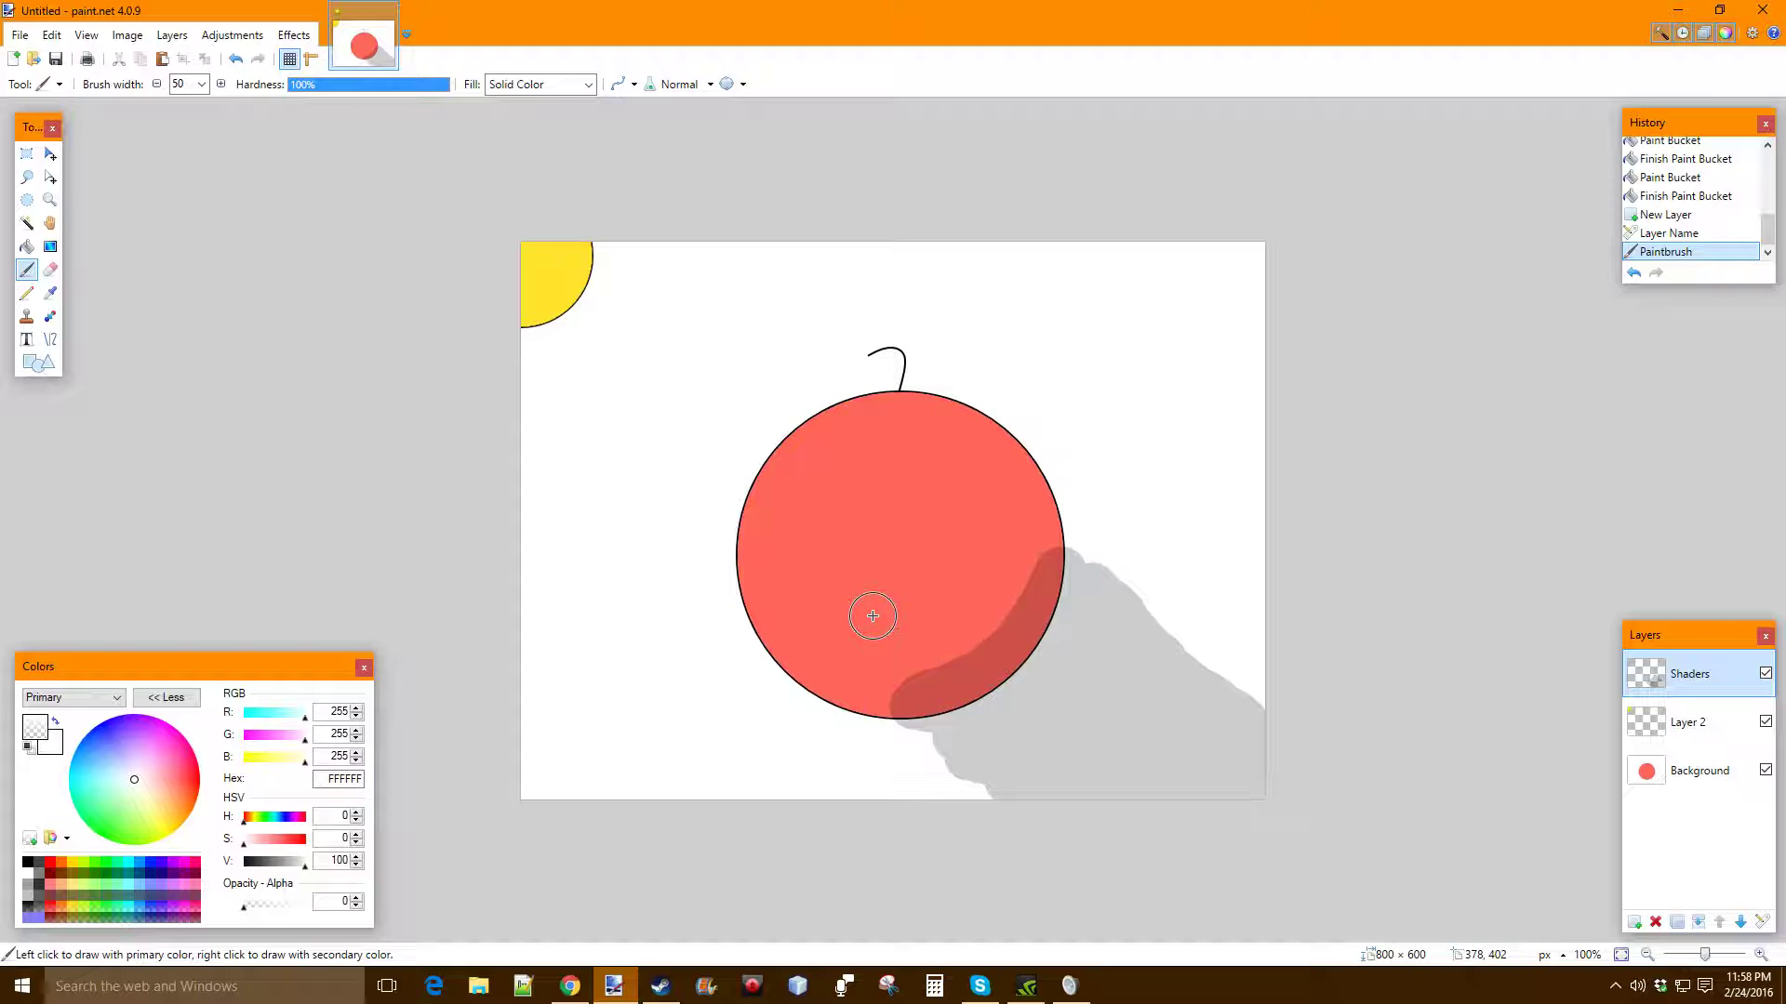
Sample the sun's yellow from Layer 2 with the Color Picker and set its opacity to 10
click(1659, 720)
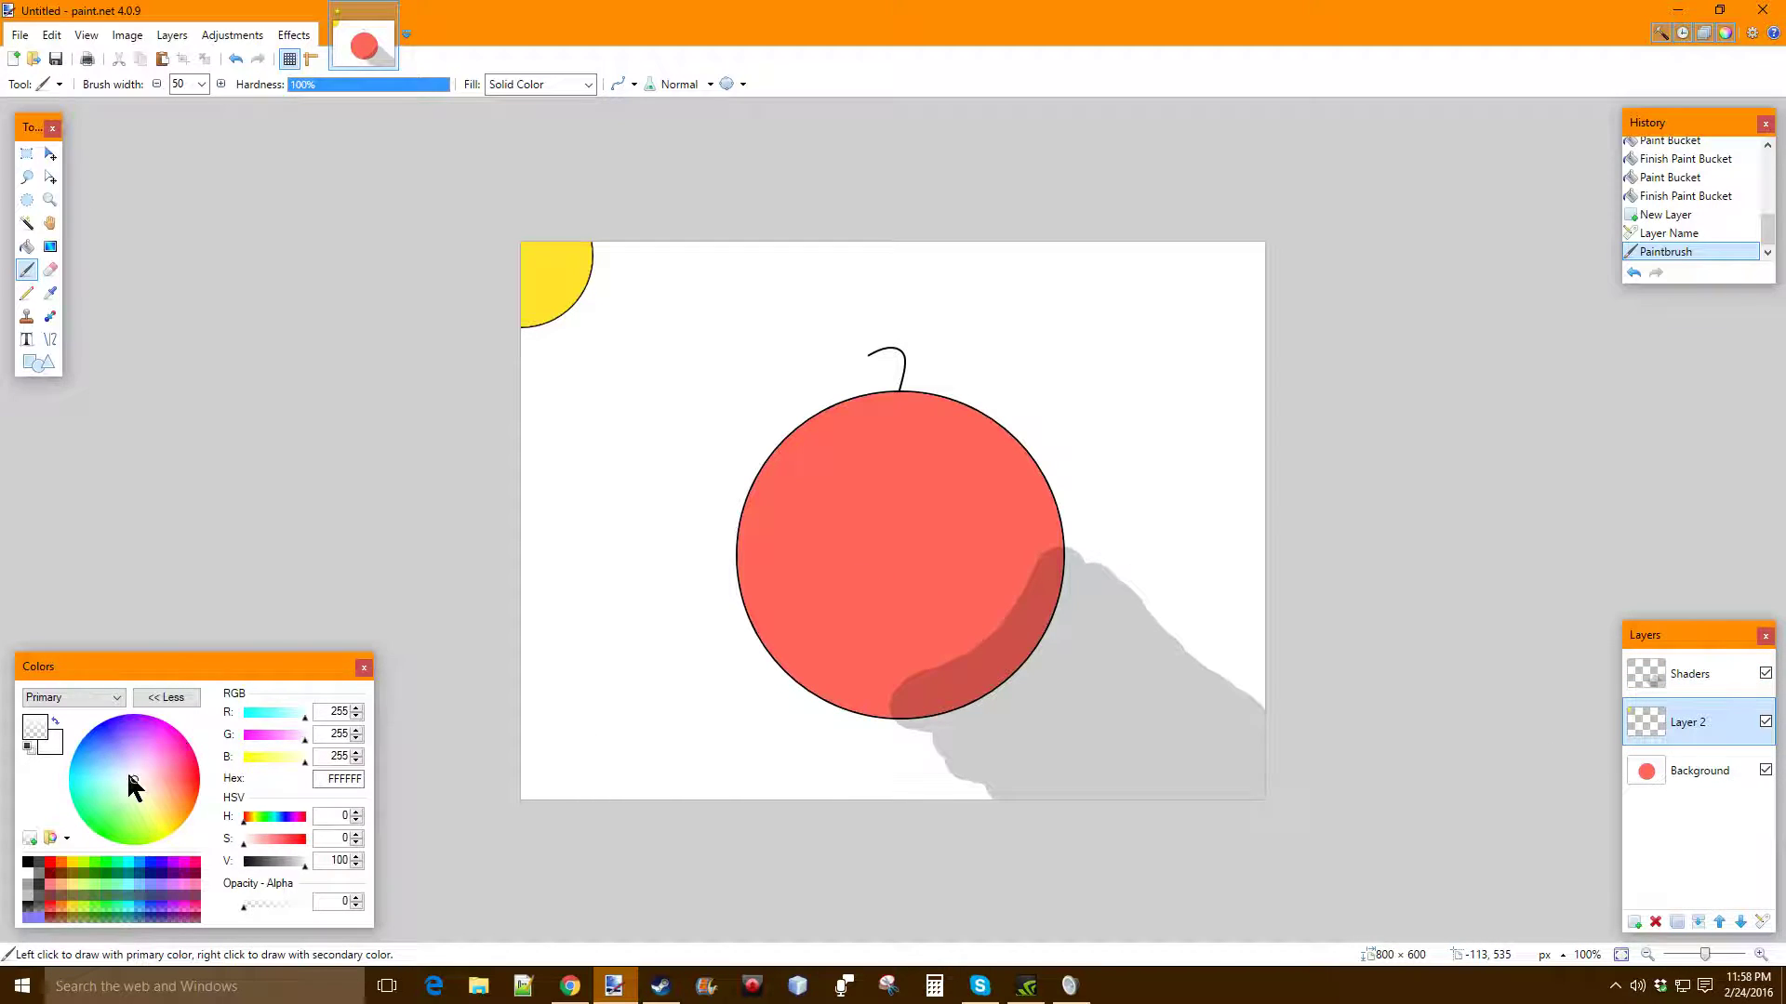
click(50, 293)
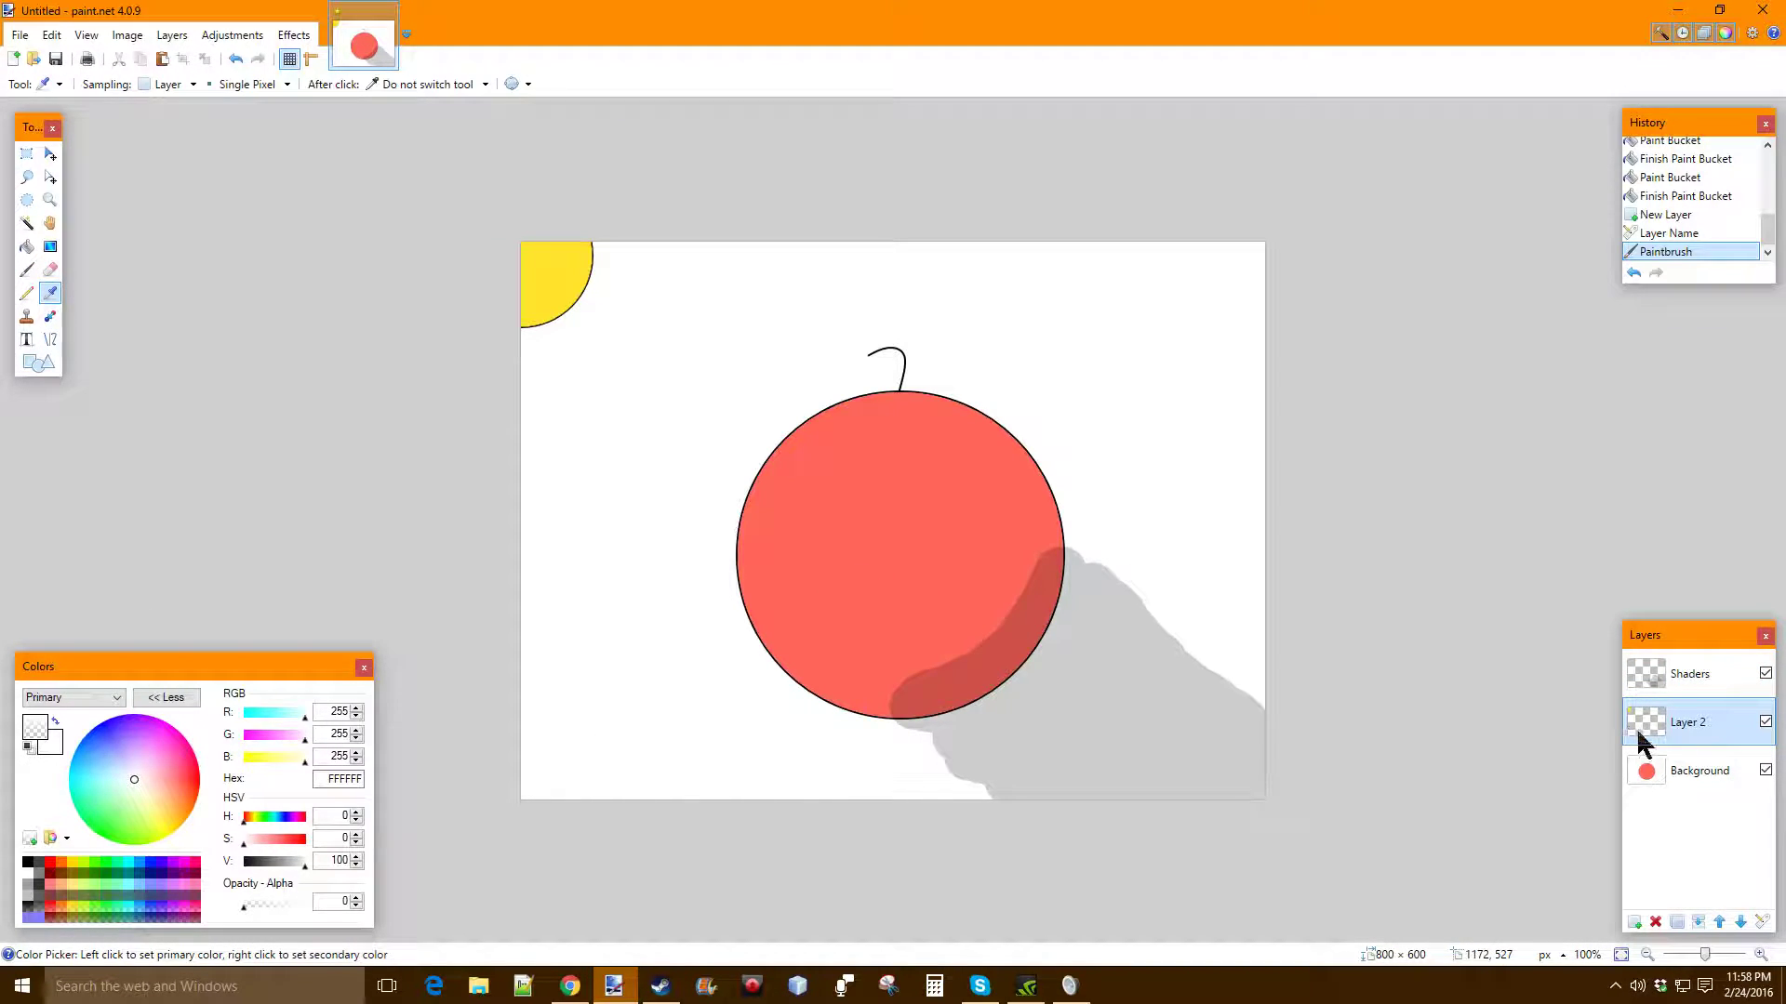
click(569, 274)
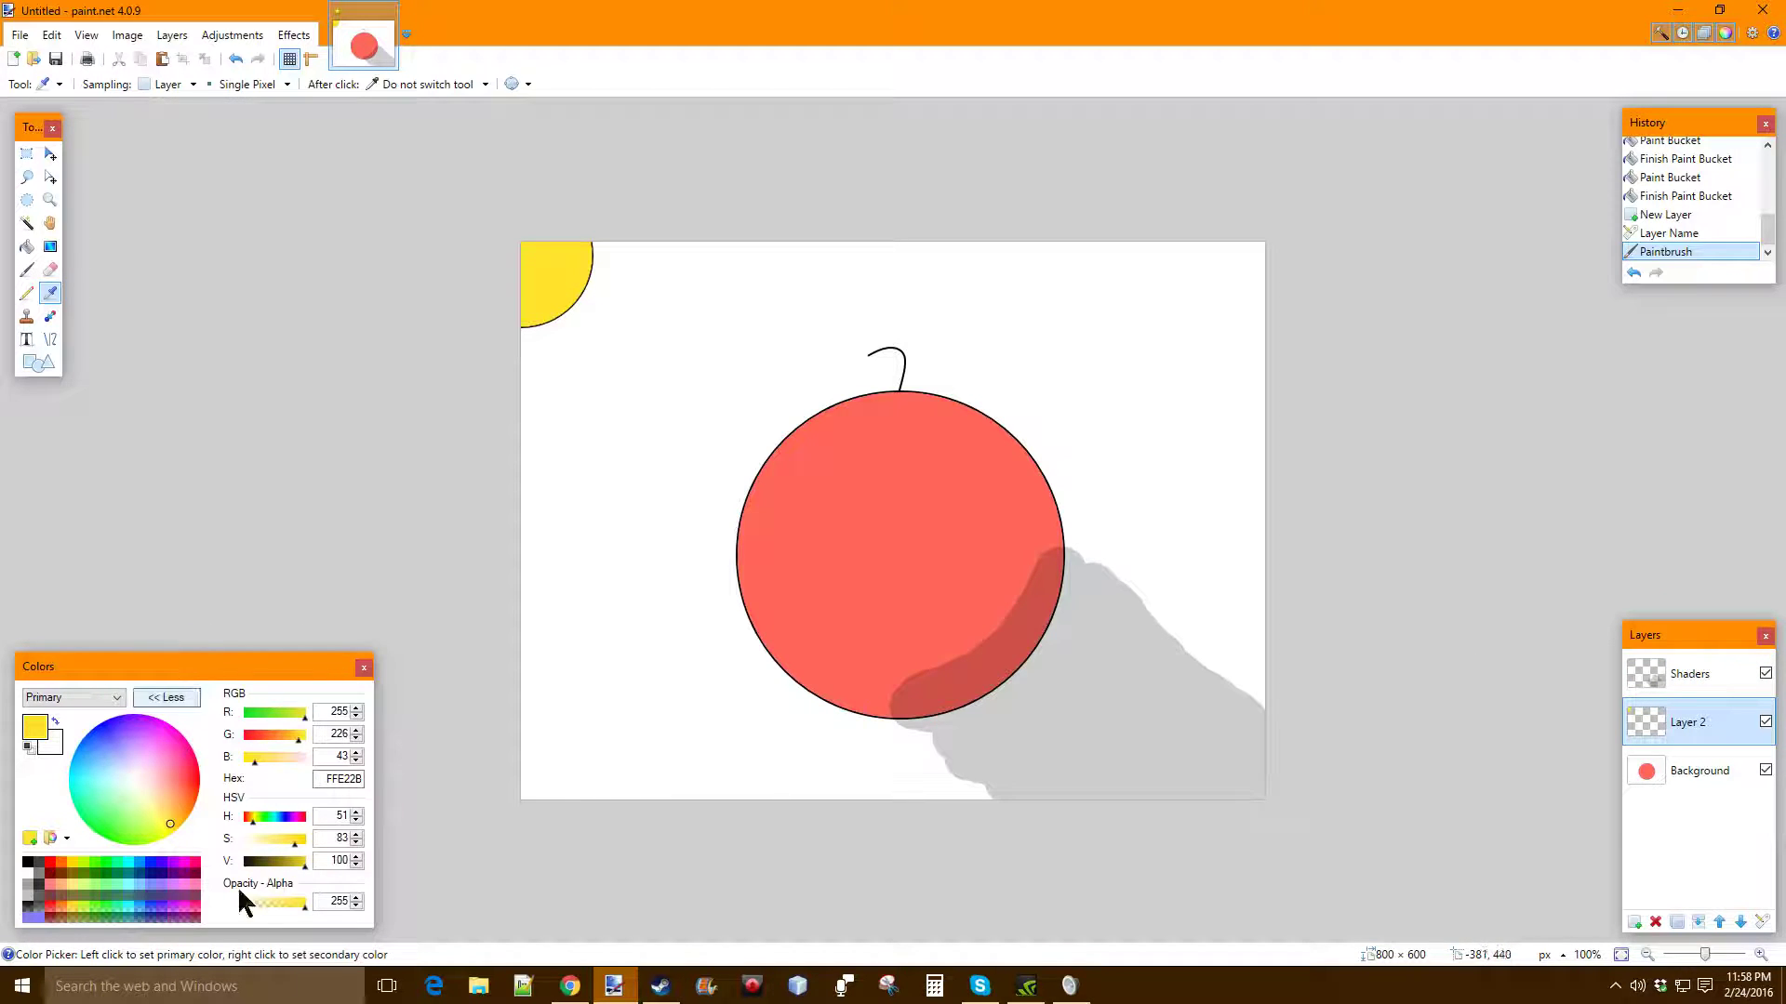
click(330, 902)
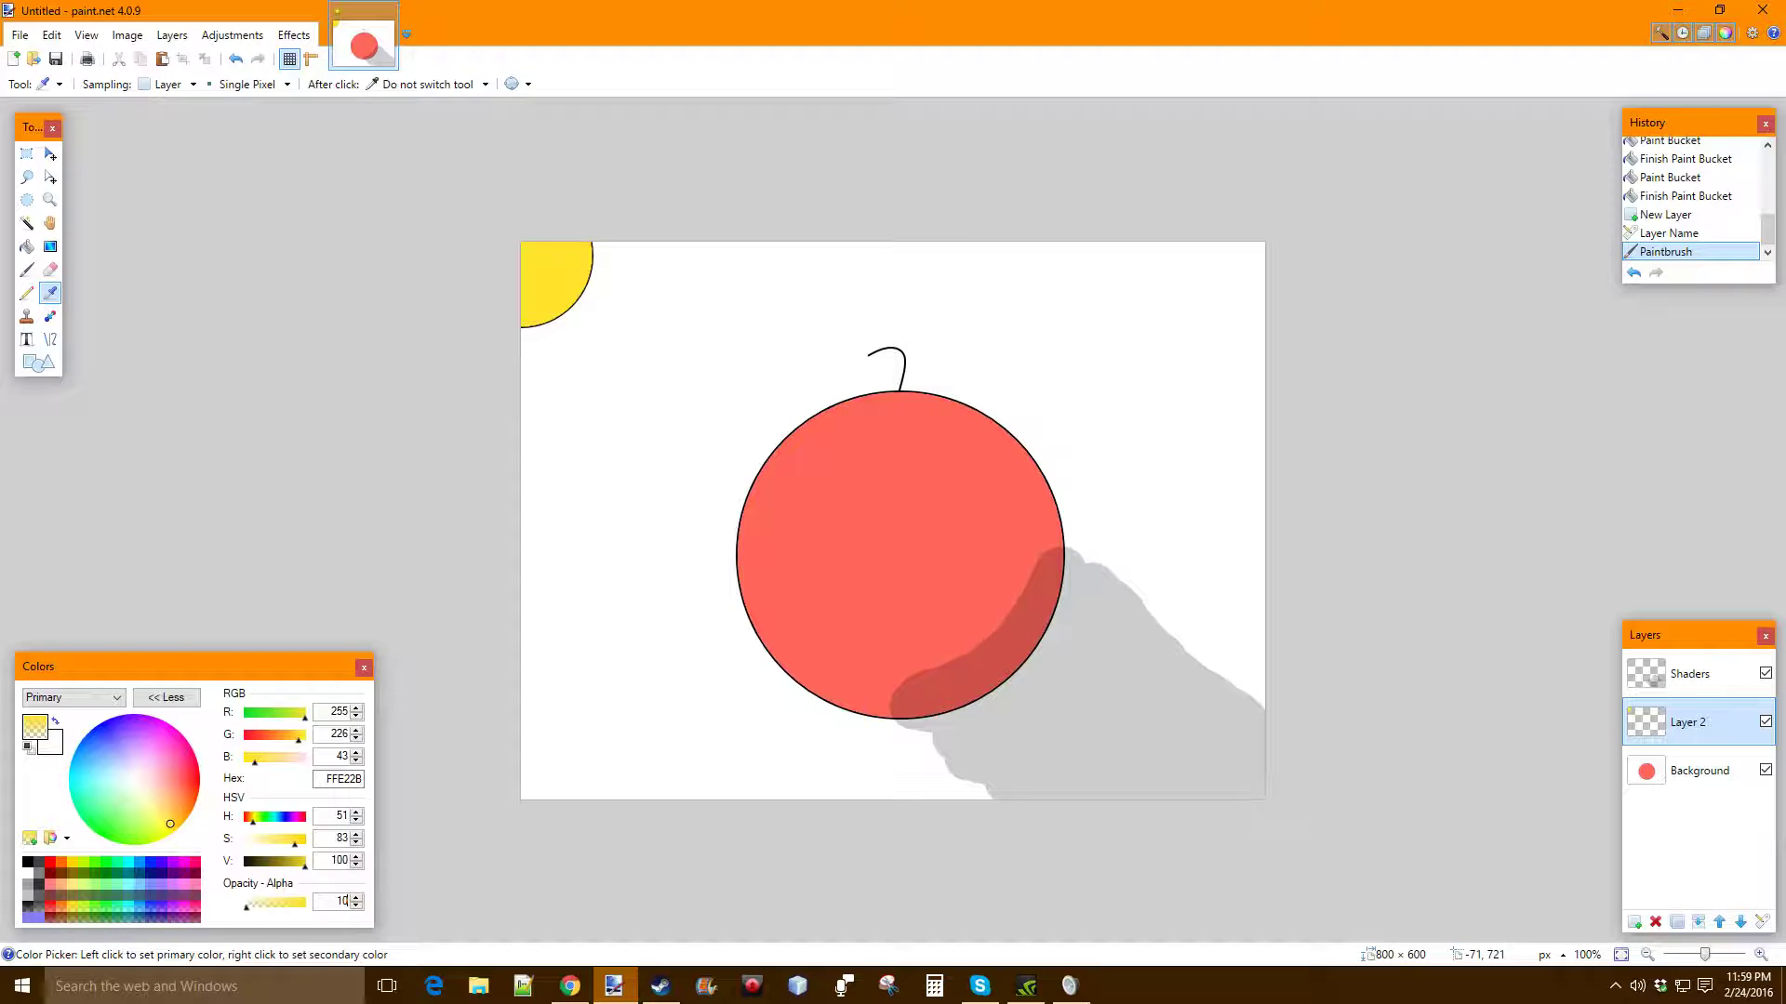
Paint a faint yellow glow around the corner sun on the Shaders layer with the Paintbrush
click(27, 270)
click(1698, 677)
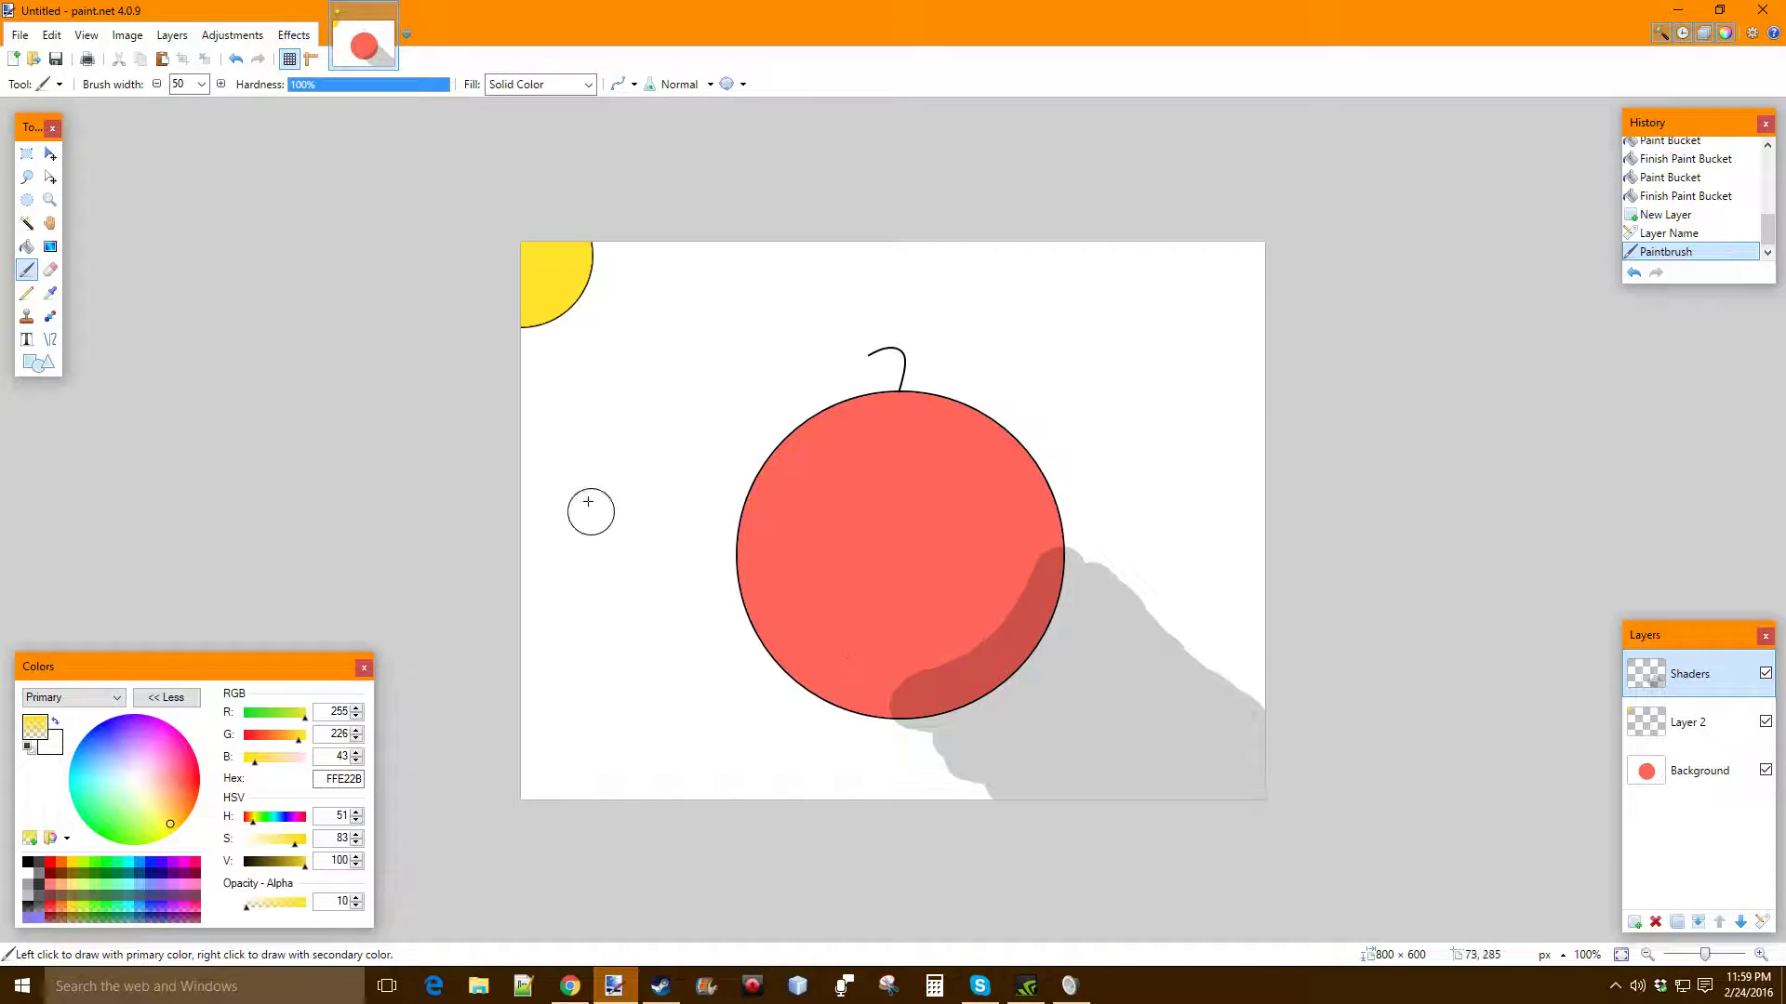
mouse_move(527, 343)
mouse_down()
mouse_move(580, 314)
mouse_move(614, 240)
mouse_move(544, 369)
mouse_move(499, 375)
mouse_move(656, 253)
mouse_move(636, 350)
mouse_move(493, 465)
mouse_up()
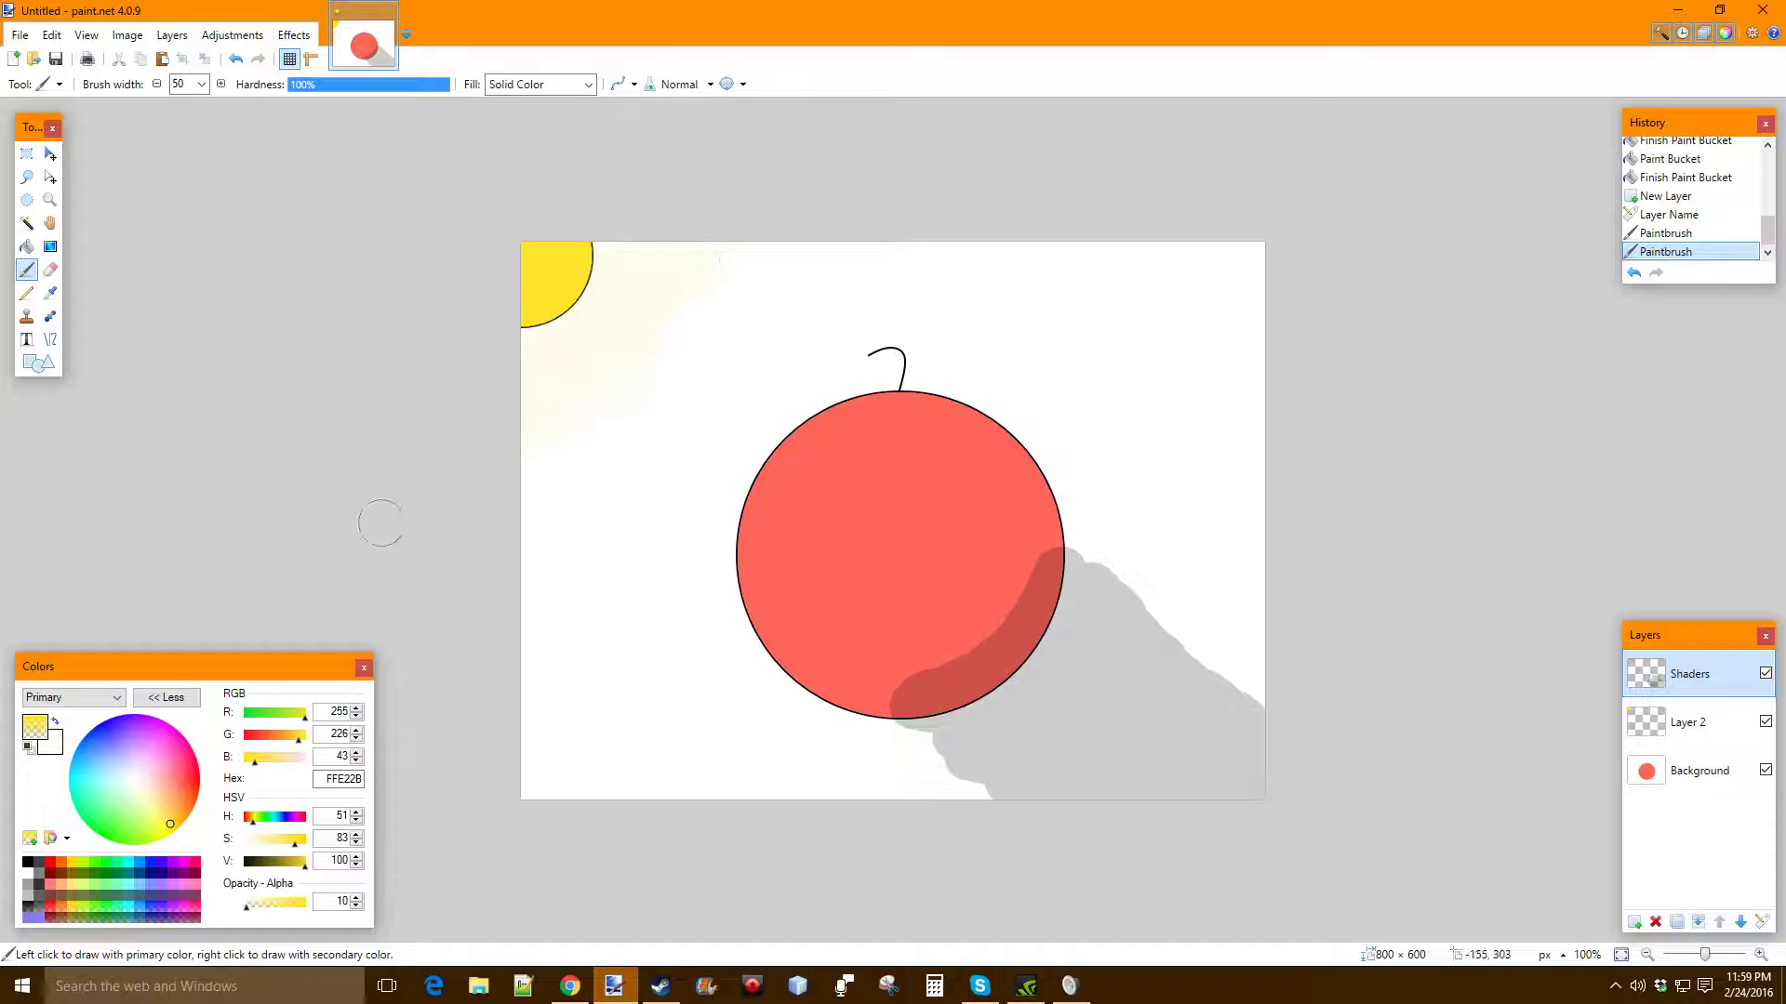
Add a second stroke to the faint yellow glow around the sun, and undo both glow strokes
drag(641, 299, 650, 309)
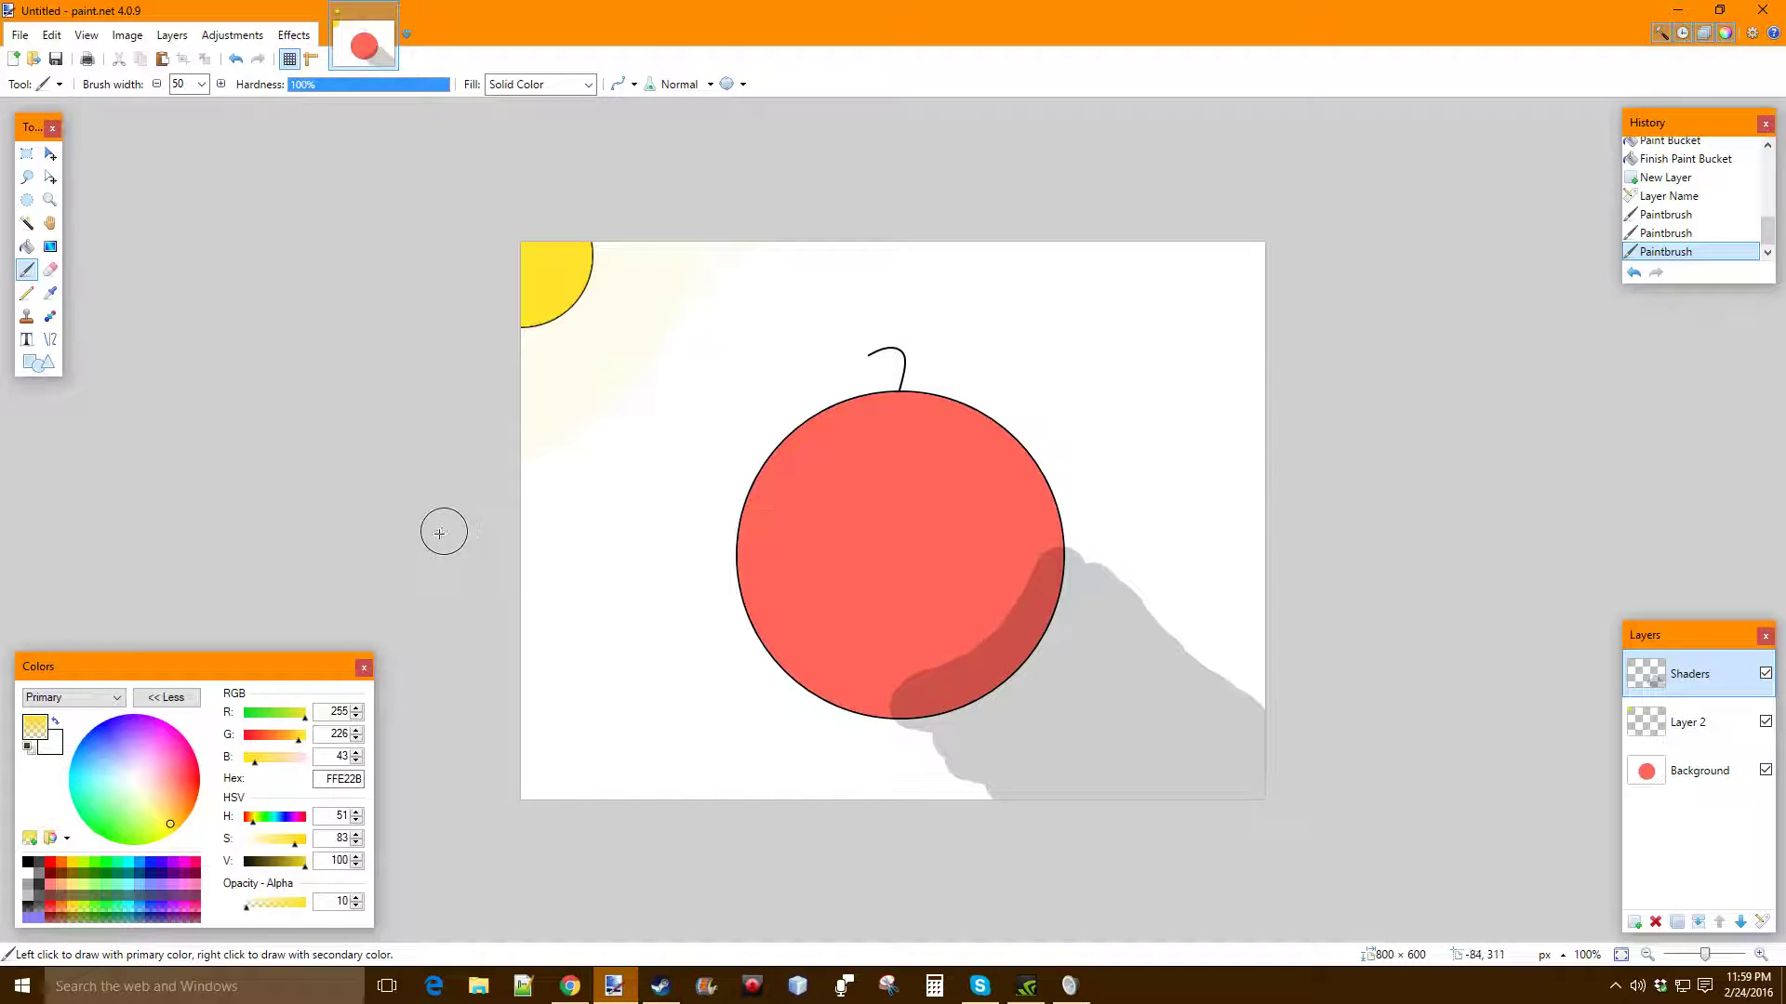
key(ctrl+z)
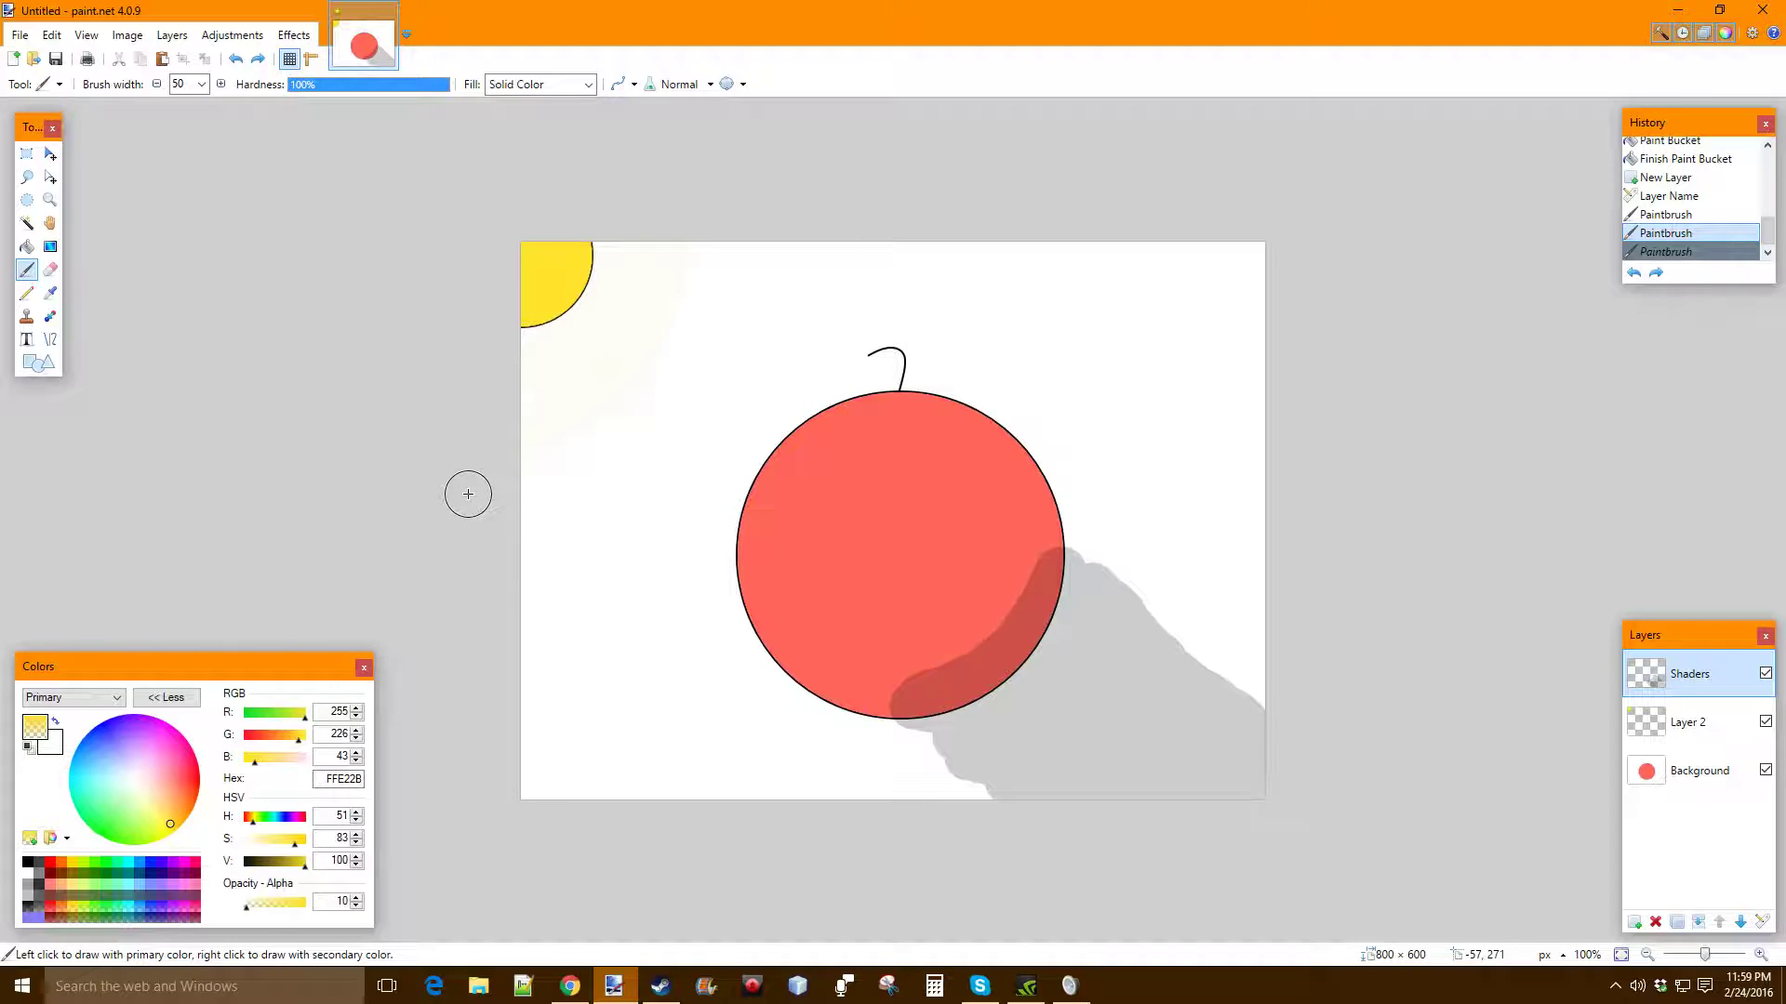
key(ctrl+z)
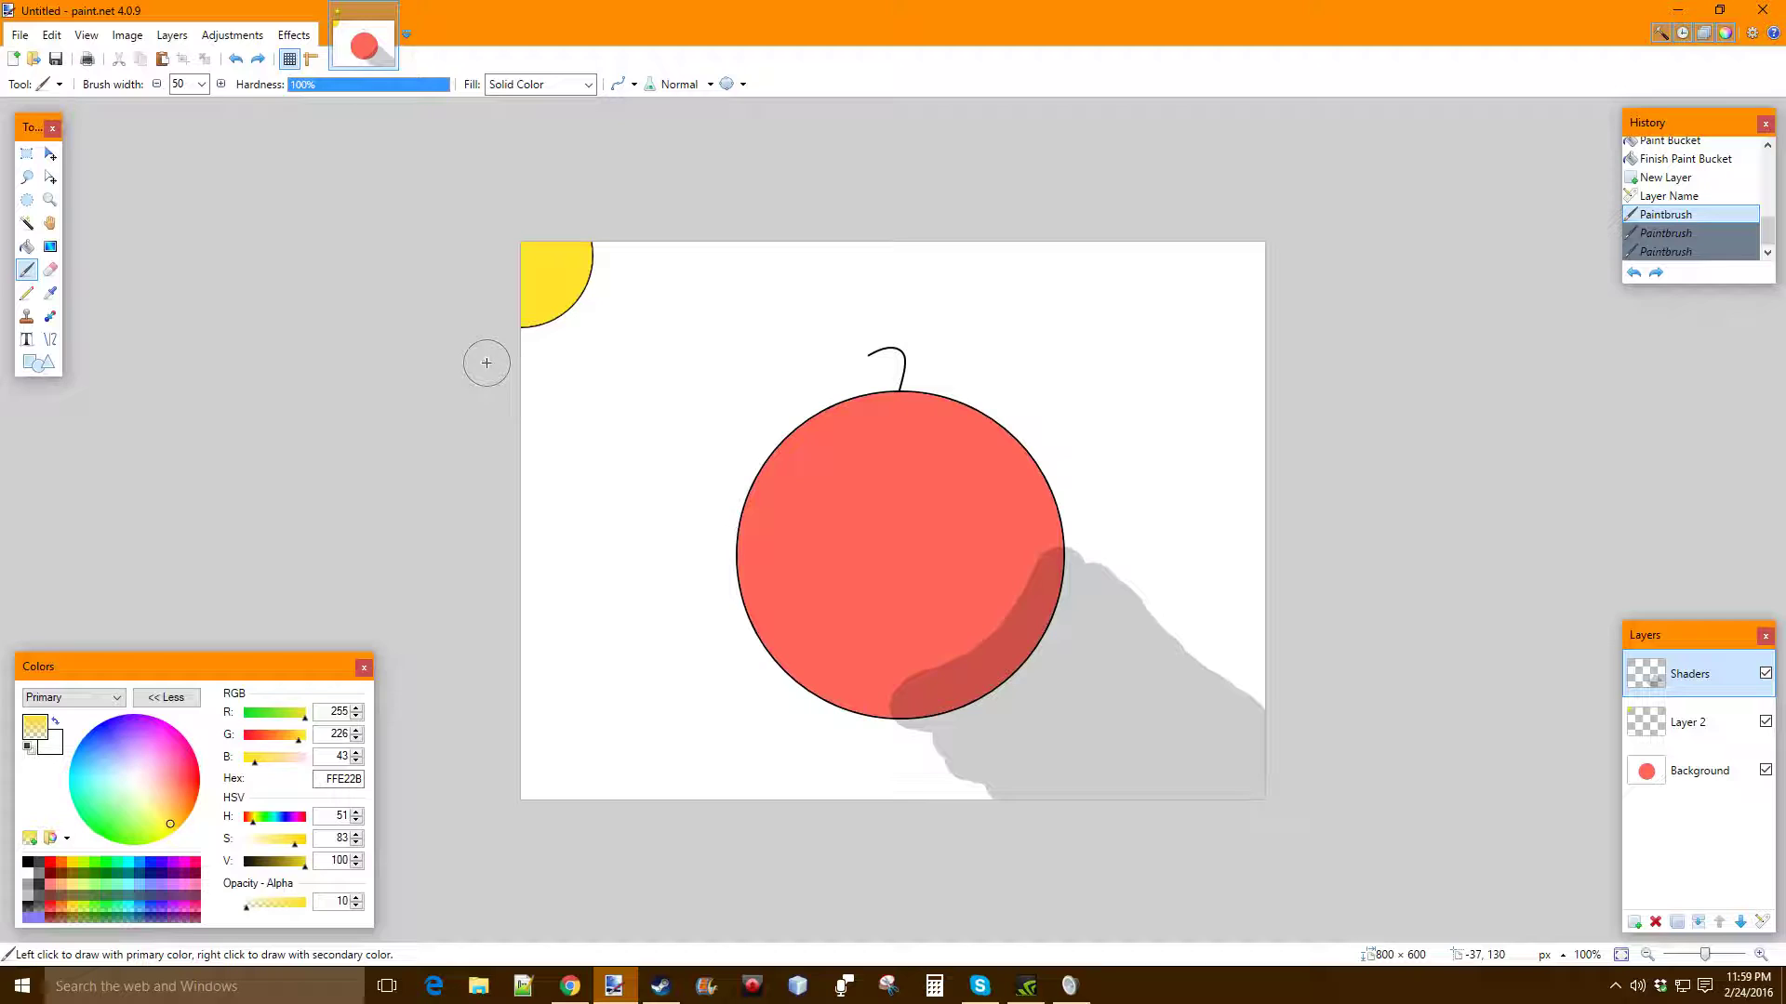
Paint a wide faint yellow glow spreading from the corner sun across the canvas and over the fruit's sun-facing side
mouse_move(605, 276)
mouse_down()
mouse_move(519, 427)
mouse_move(643, 284)
mouse_move(659, 217)
mouse_move(642, 344)
mouse_move(517, 464)
mouse_move(680, 355)
mouse_move(739, 205)
mouse_move(693, 309)
mouse_move(756, 218)
mouse_move(726, 333)
mouse_move(654, 431)
mouse_move(538, 537)
mouse_move(471, 547)
mouse_move(644, 475)
mouse_move(808, 230)
mouse_move(737, 385)
mouse_move(477, 602)
mouse_move(699, 460)
mouse_move(837, 268)
mouse_move(836, 239)
mouse_move(793, 361)
mouse_move(578, 598)
mouse_move(452, 631)
mouse_move(617, 573)
mouse_move(843, 354)
mouse_move(888, 264)
mouse_move(607, 686)
mouse_move(446, 737)
mouse_move(737, 501)
mouse_move(899, 241)
mouse_move(881, 363)
mouse_move(657, 656)
mouse_move(510, 733)
mouse_move(562, 694)
mouse_move(928, 218)
mouse_move(943, 273)
mouse_up()
mouse_move(570, 689)
mouse_down()
mouse_move(504, 746)
mouse_move(496, 789)
mouse_move(740, 623)
mouse_up()
mouse_move(994, 178)
mouse_down()
mouse_move(957, 267)
mouse_move(964, 239)
mouse_up()
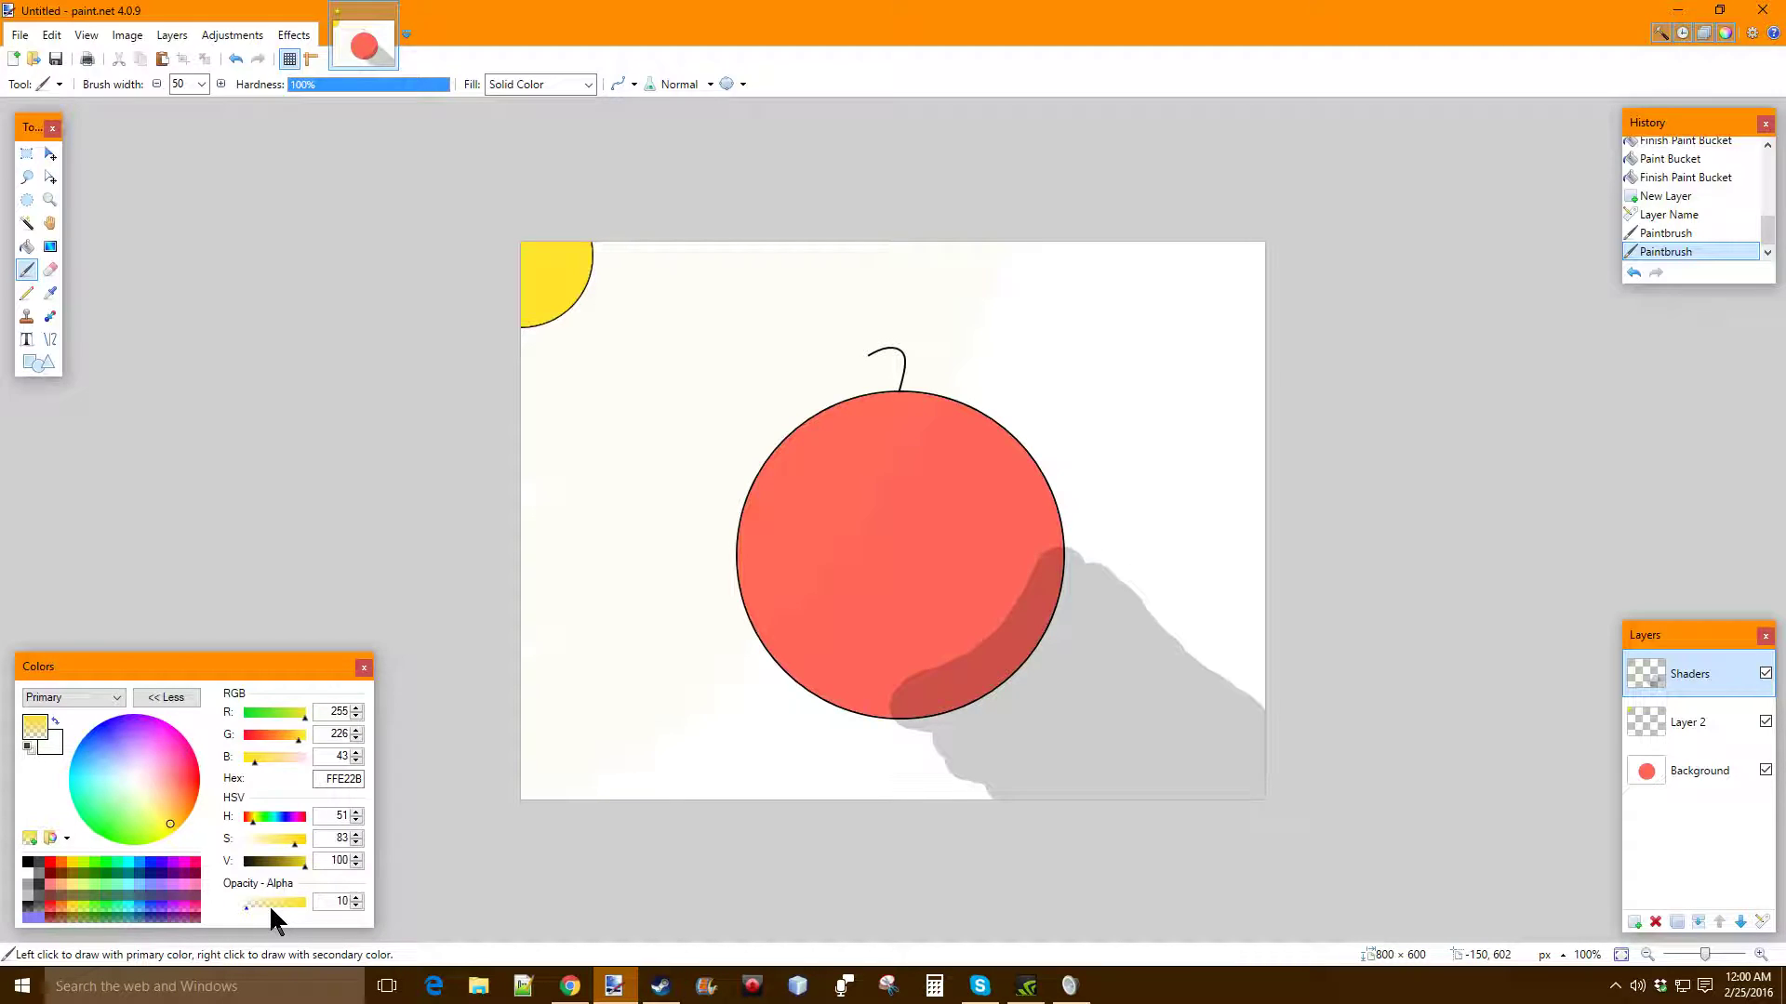
Try a yellow highlight along the fruit's upper-left edge with colour opacity 60 and brush width 25, and undo it
double_click(326, 901)
click(201, 85)
scroll(203, 149, up, 3)
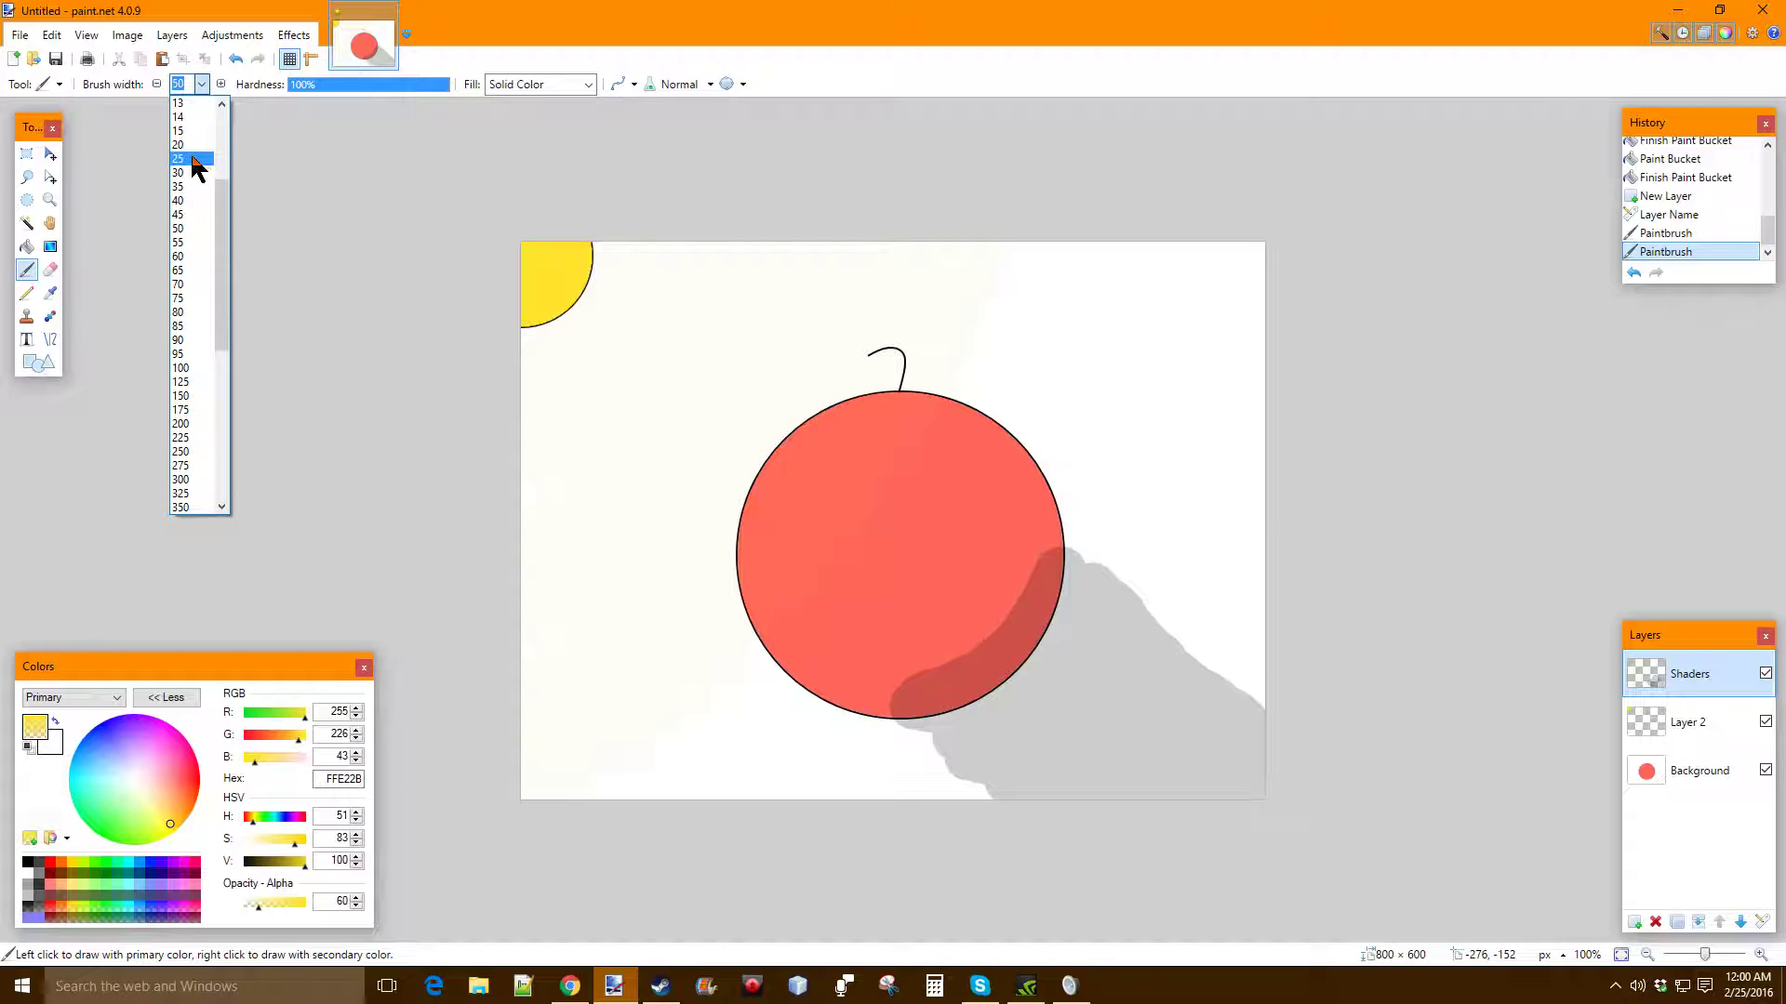
click(191, 158)
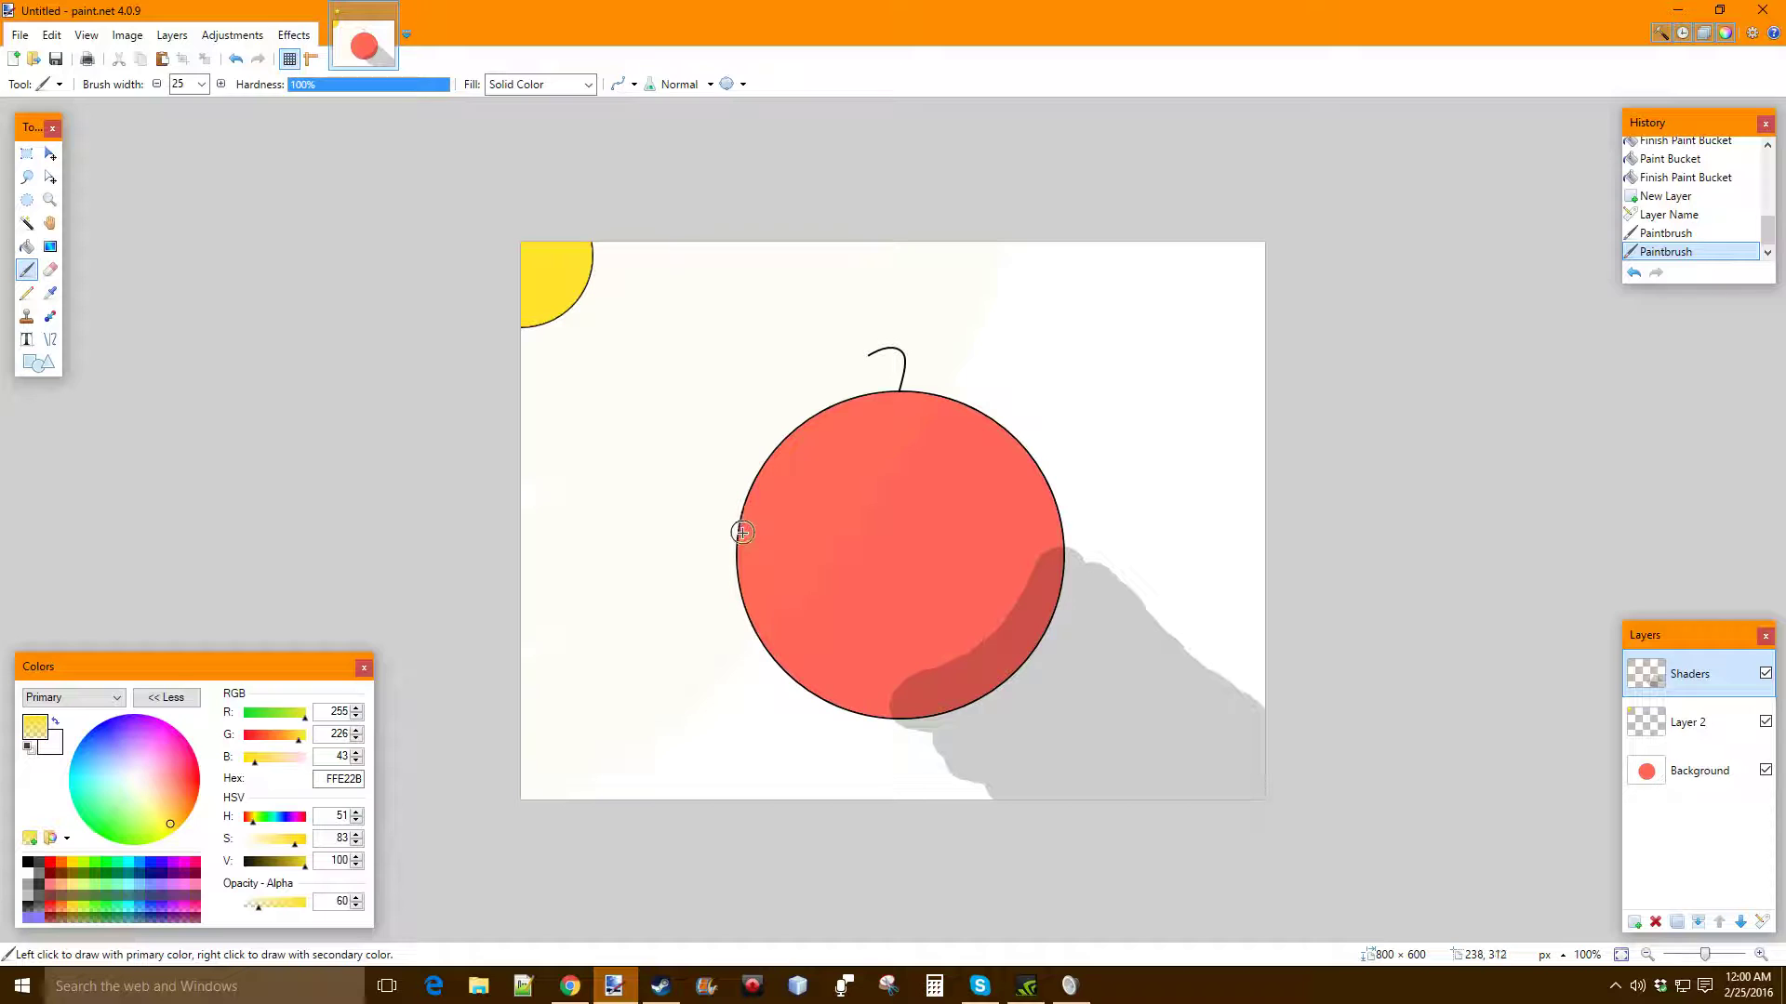
mouse_move(748, 533)
mouse_down()
mouse_move(788, 449)
mouse_move(861, 407)
mouse_up()
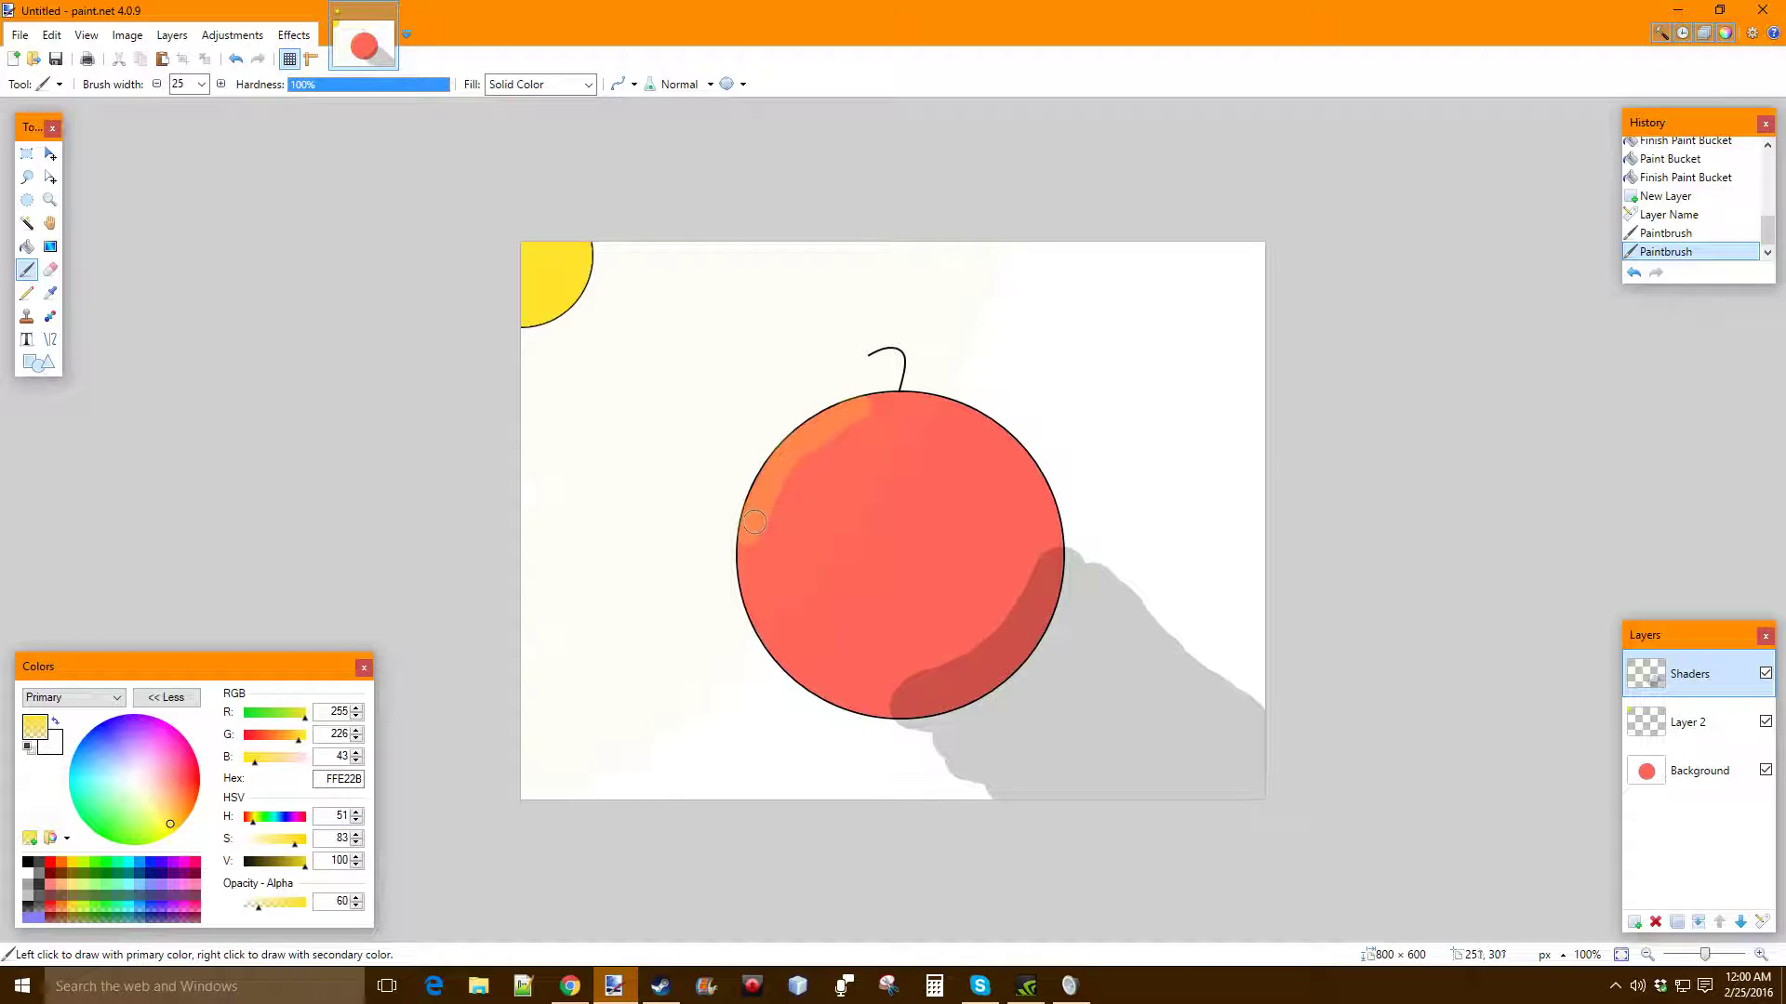
drag(798, 455, 855, 416)
drag(755, 529, 755, 530)
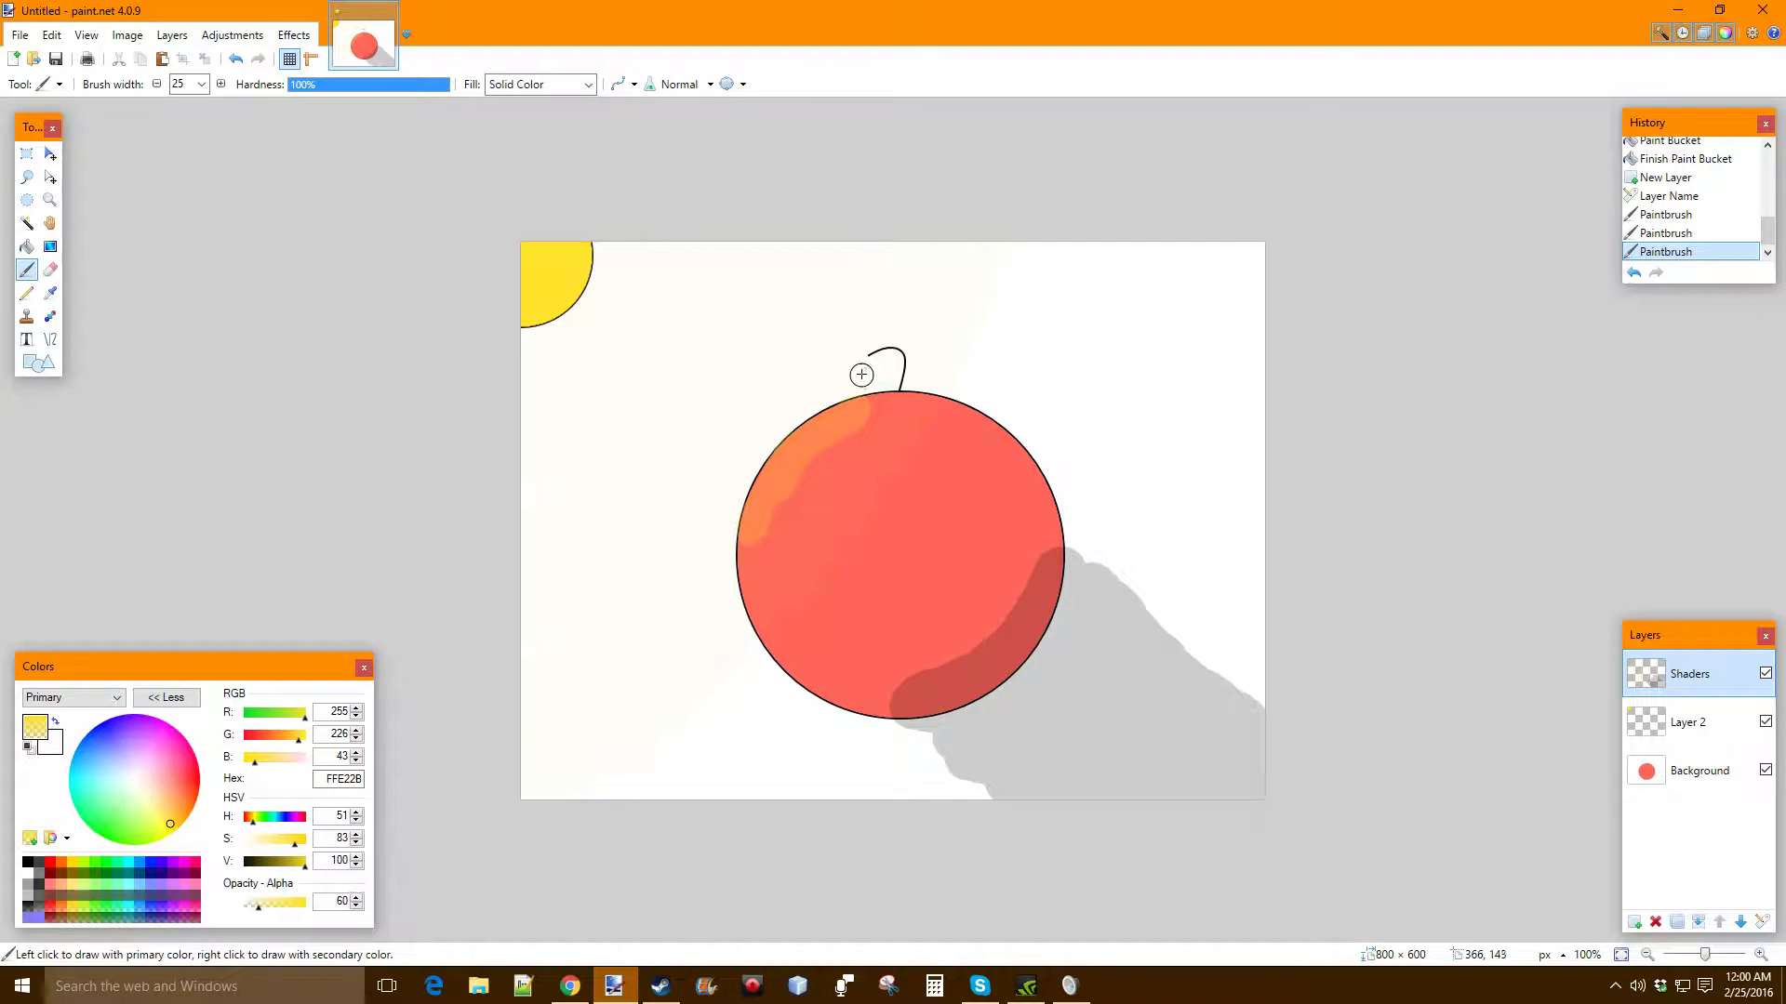
key(ctrl+z)
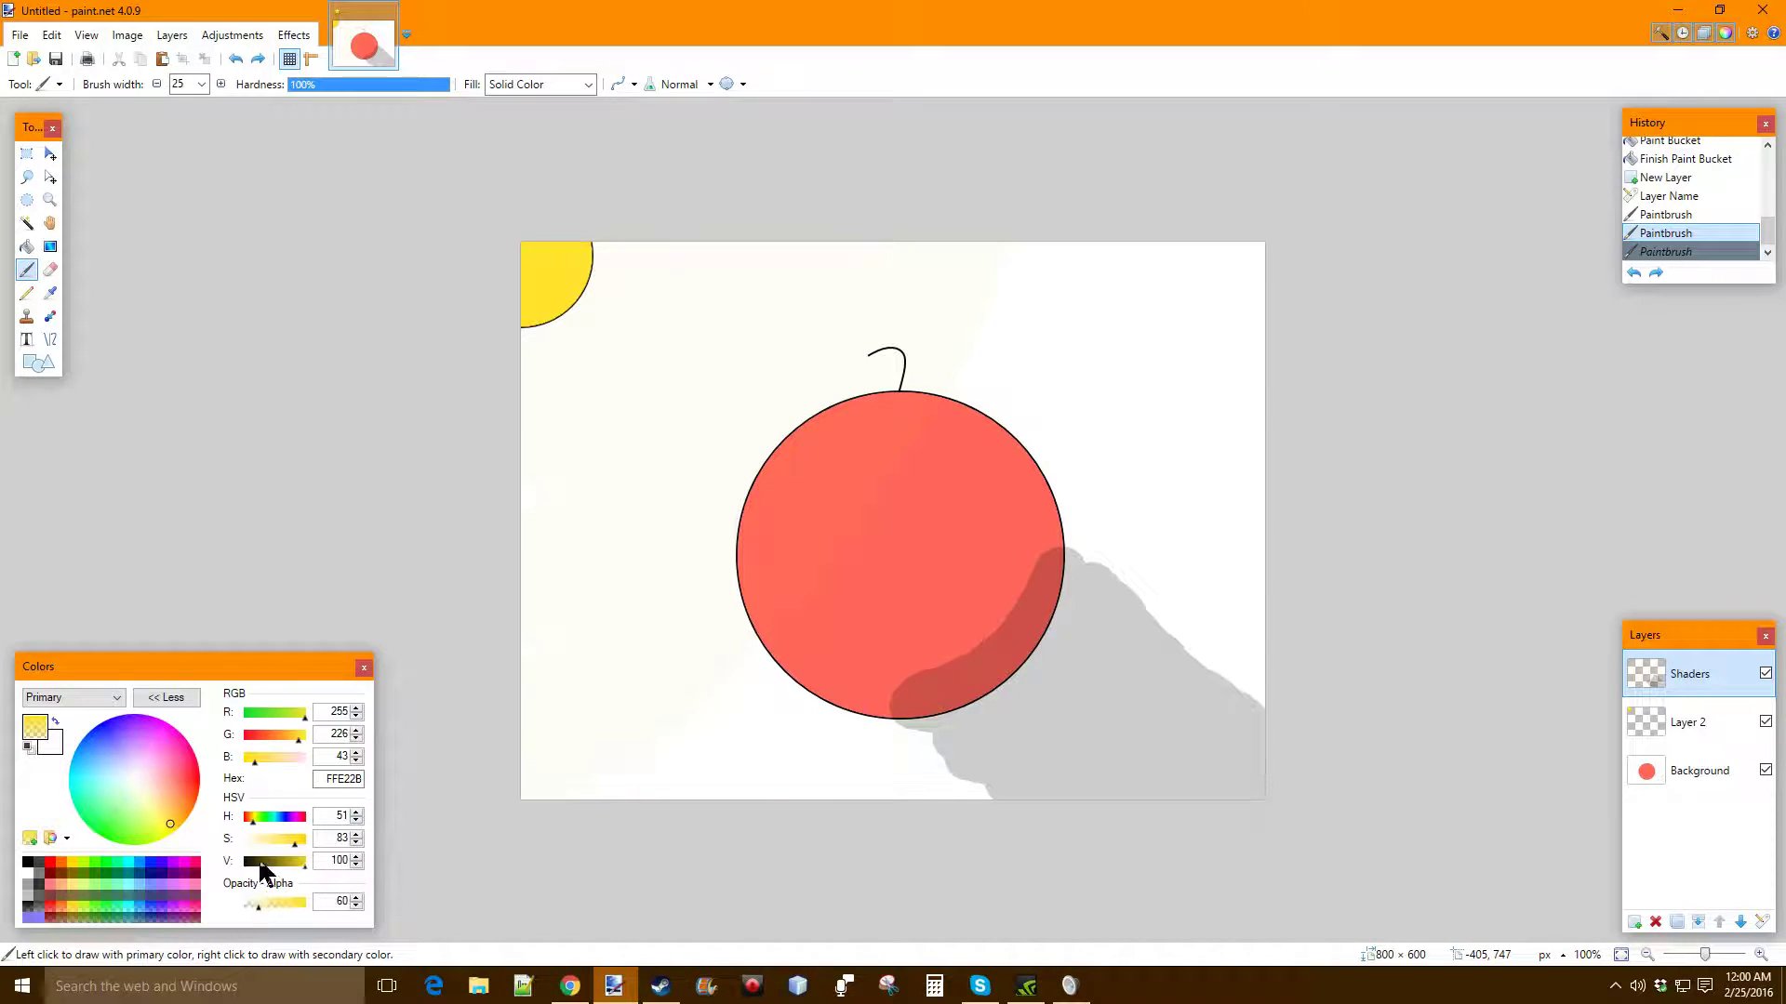
Set the colour's saturation to 0 and try a translucent white highlight on the fruit's upper-left edge
drag(256, 843, 216, 839)
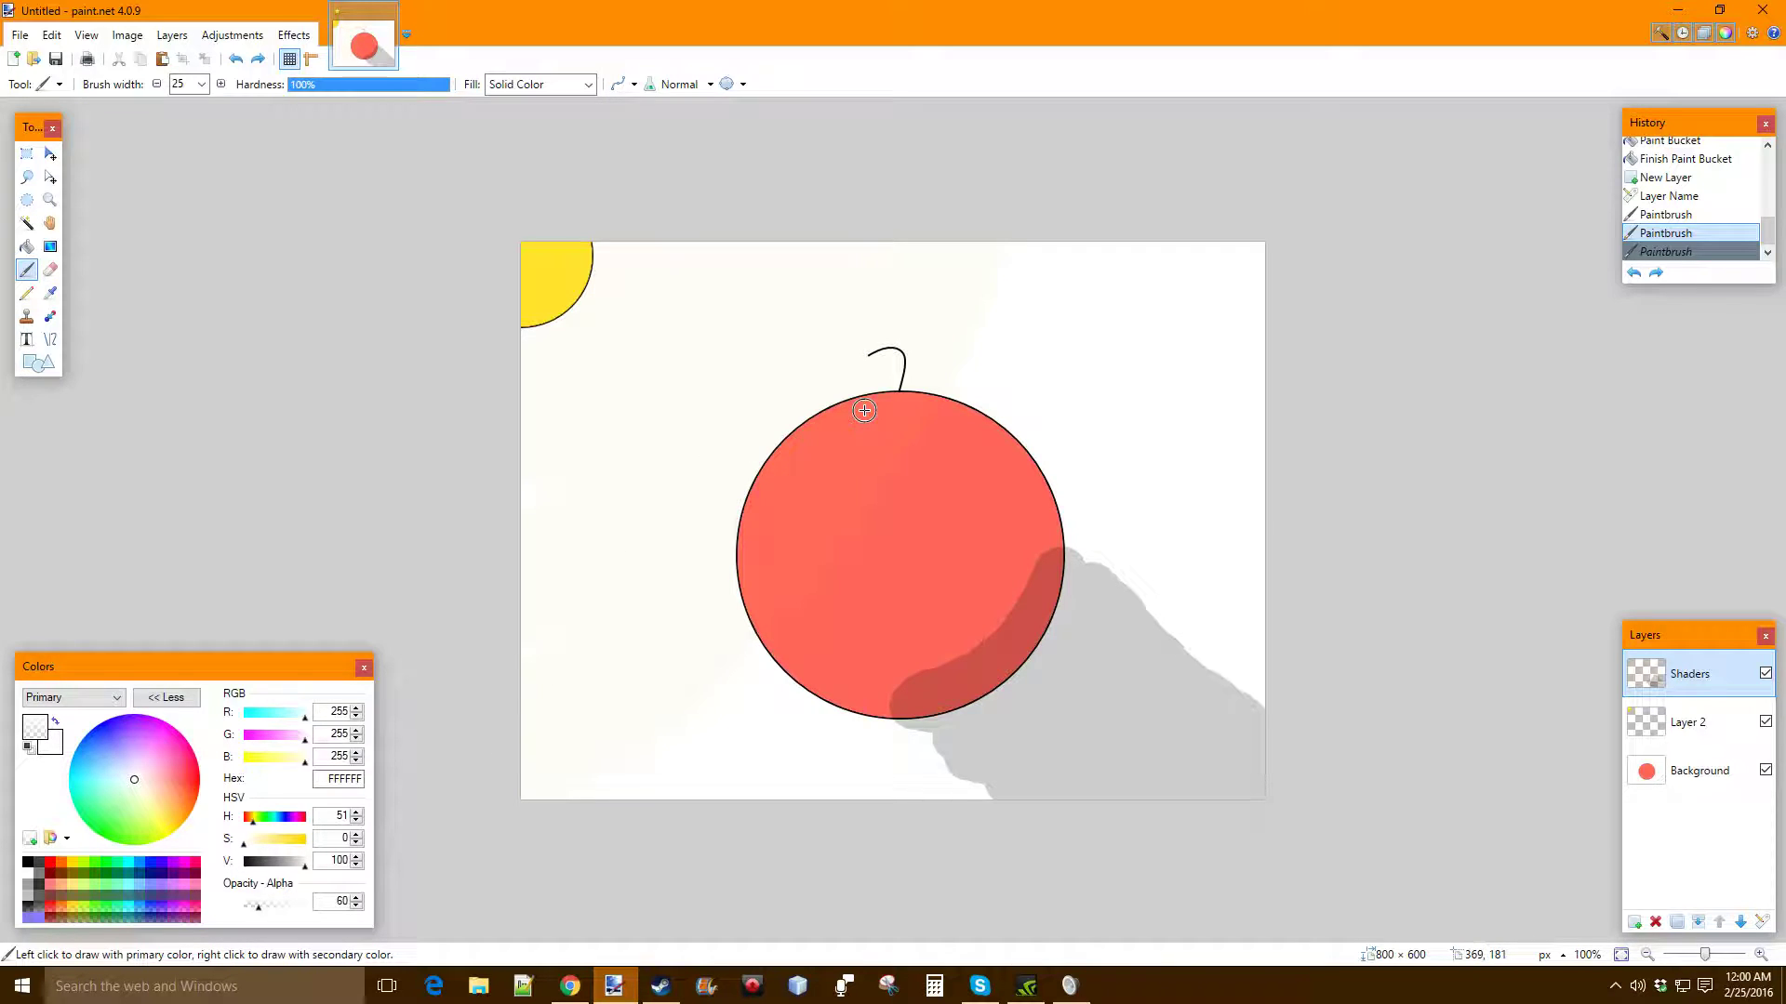
mouse_move(864, 410)
mouse_down()
mouse_move(764, 478)
mouse_move(736, 569)
mouse_move(777, 484)
mouse_move(861, 409)
mouse_up()
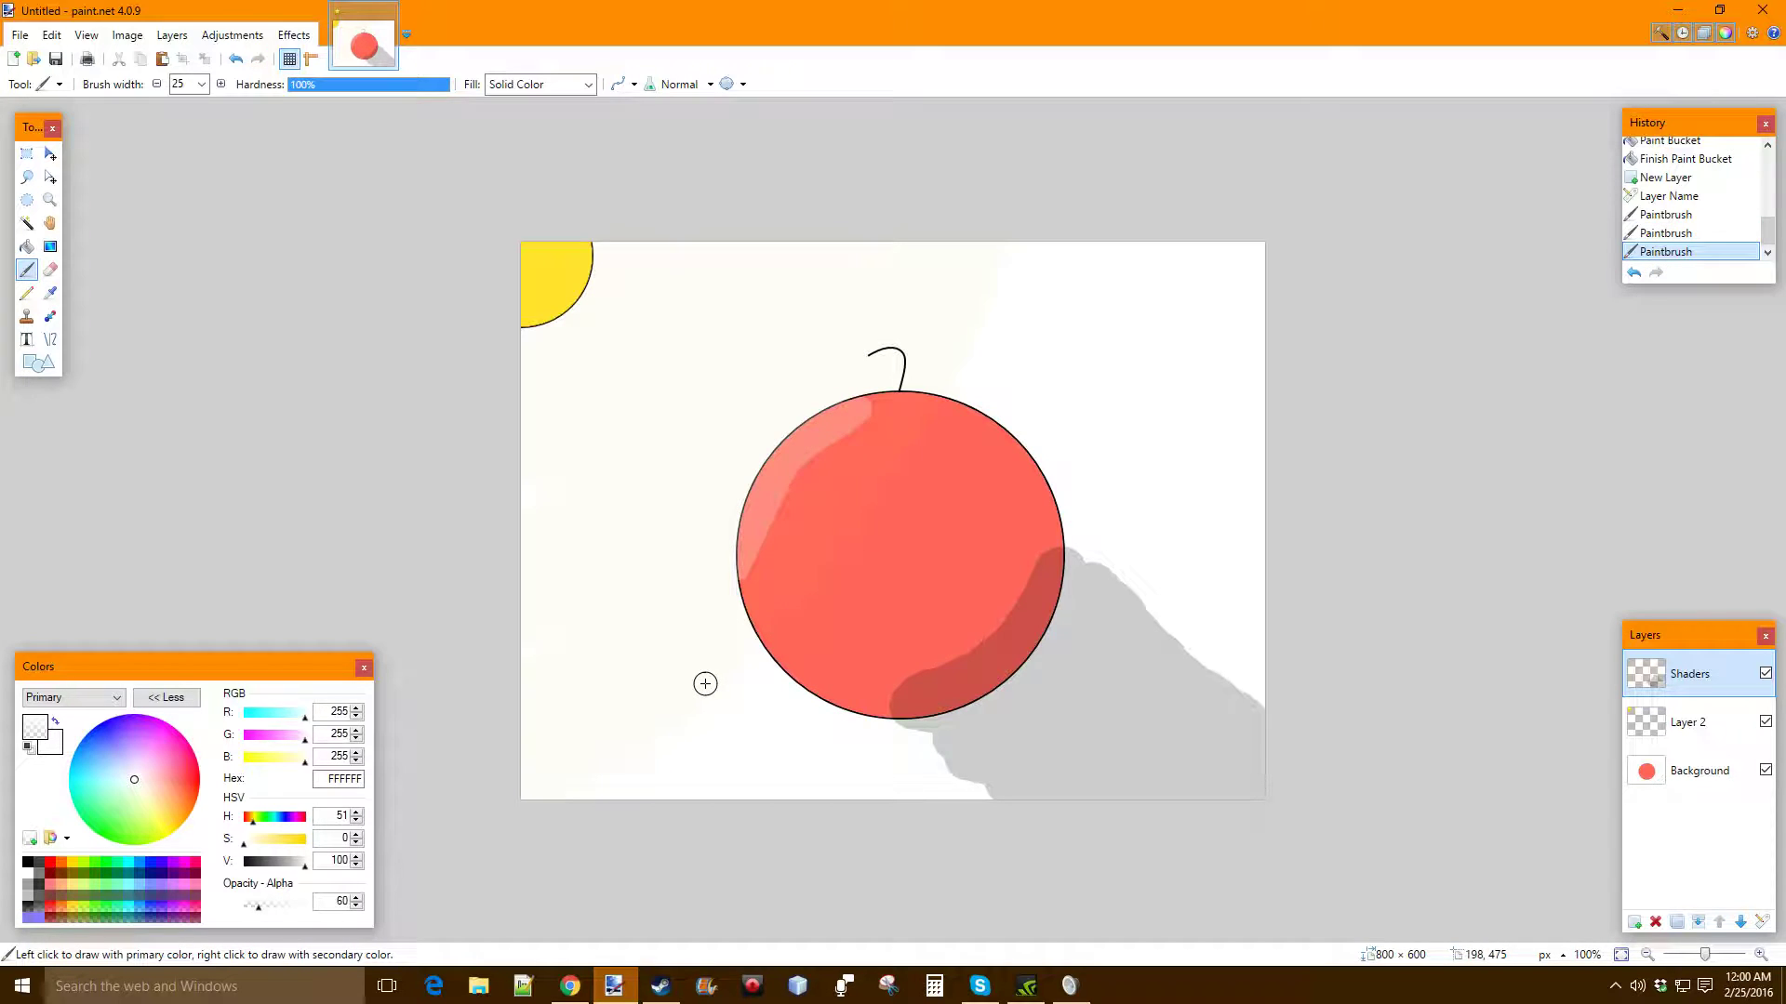
key(ctrl+z)
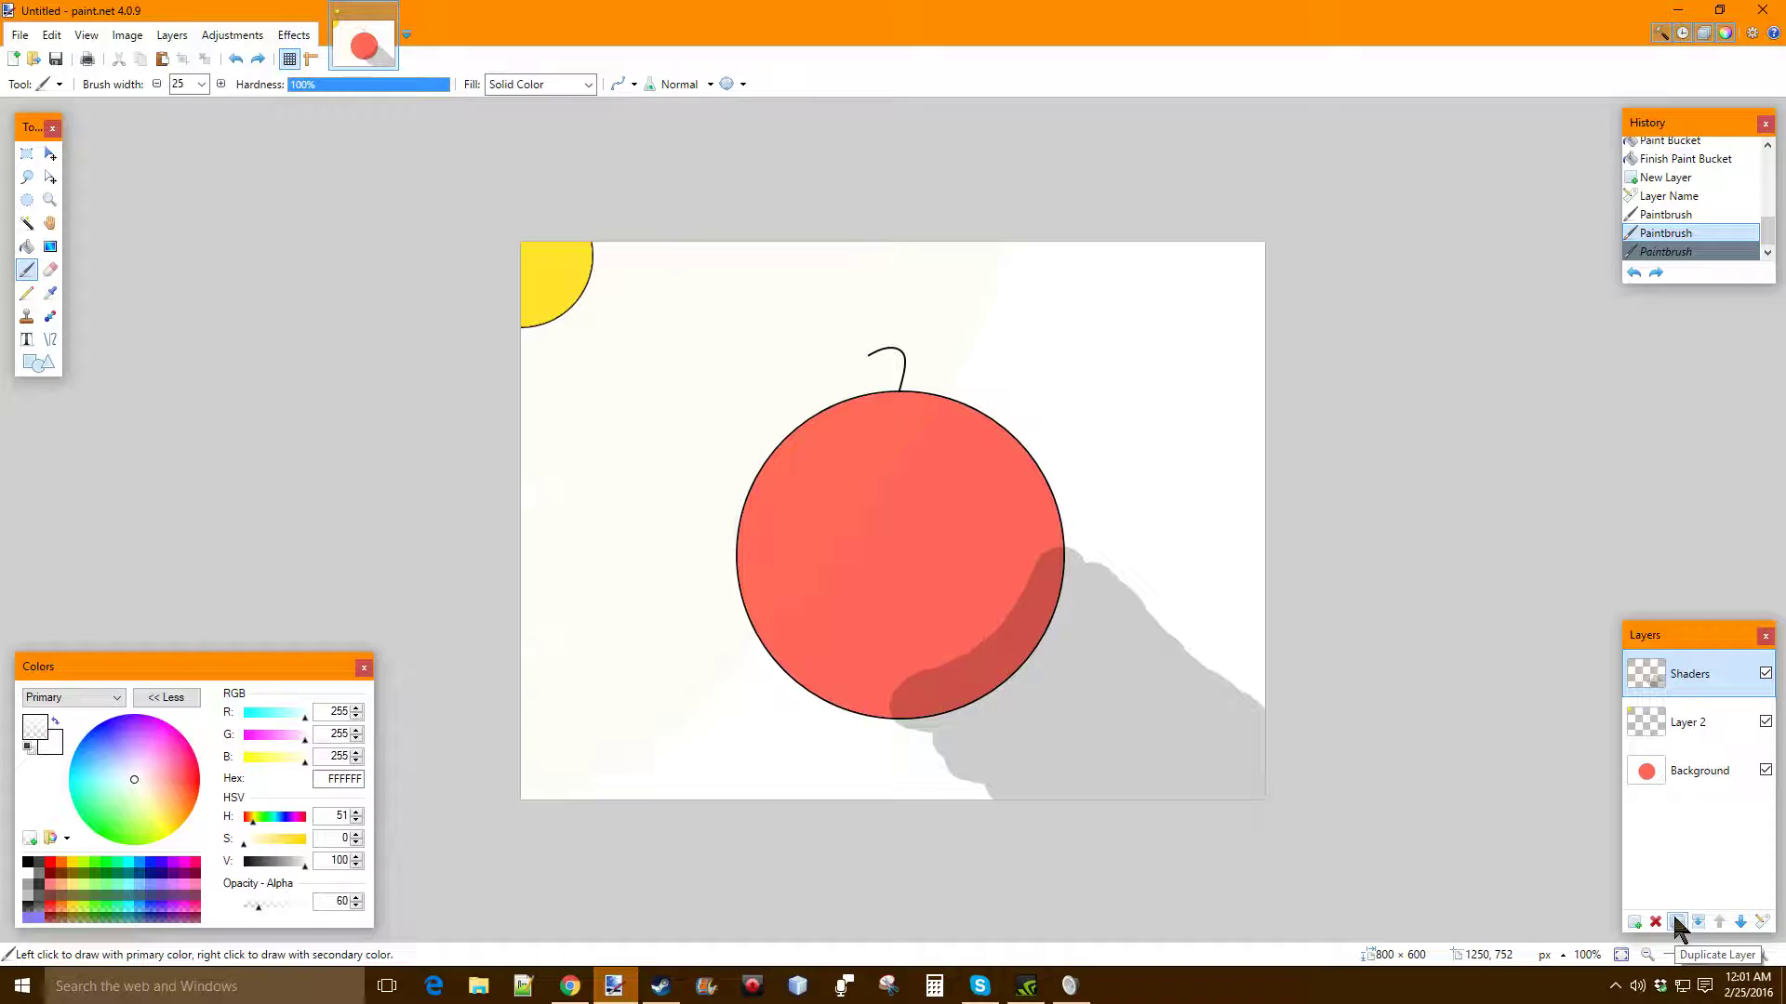
Add a new layer above Shaders and name it Shiny
click(1634, 922)
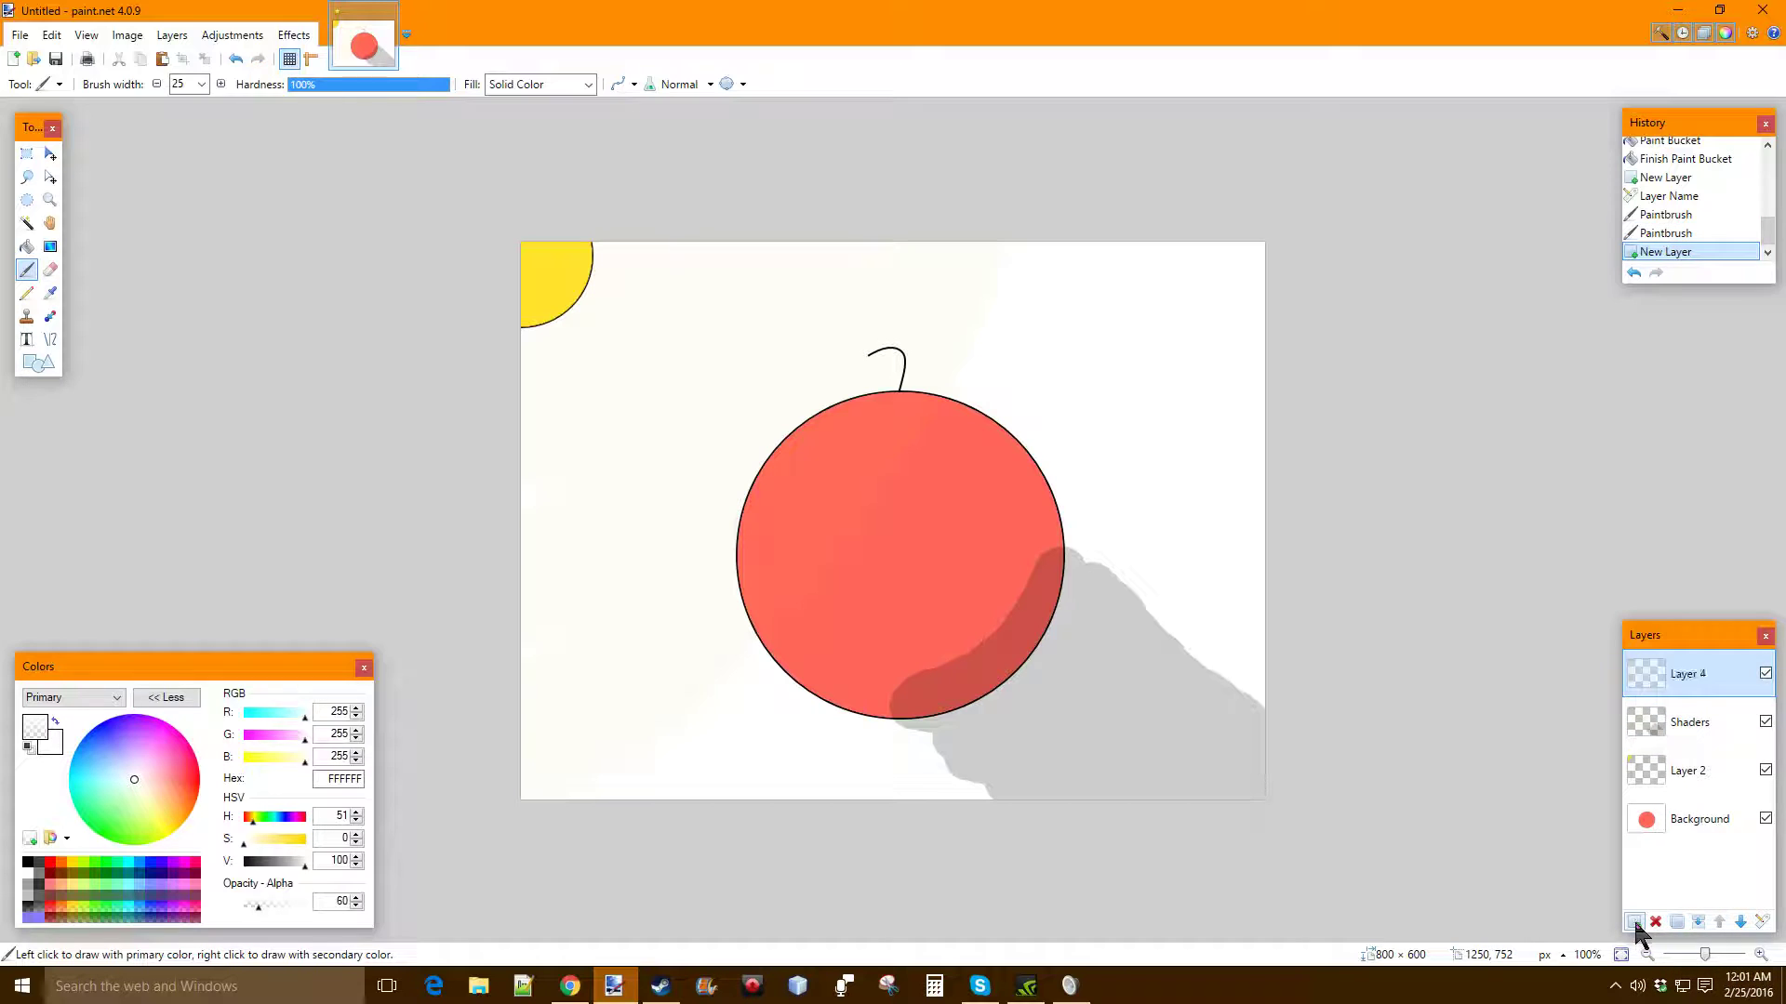
mouse_move(760, 522)
mouse_down()
mouse_move(801, 452)
mouse_move(910, 391)
mouse_up()
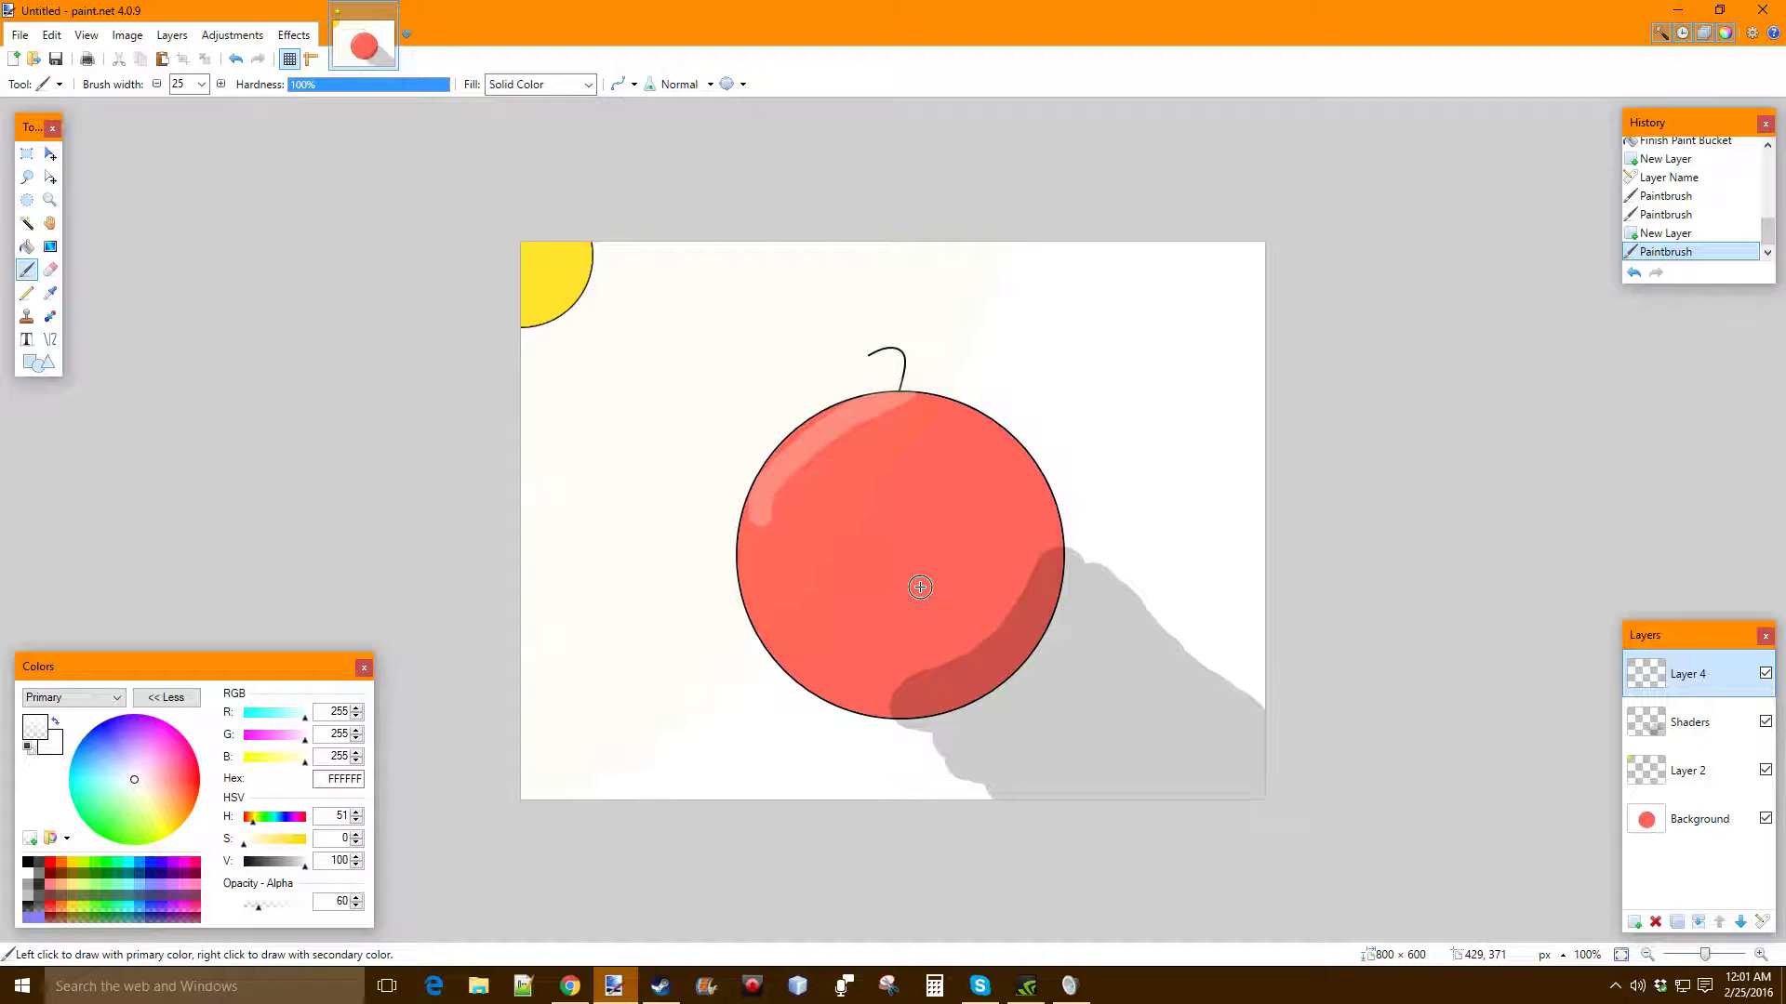
key(ctrl+z)
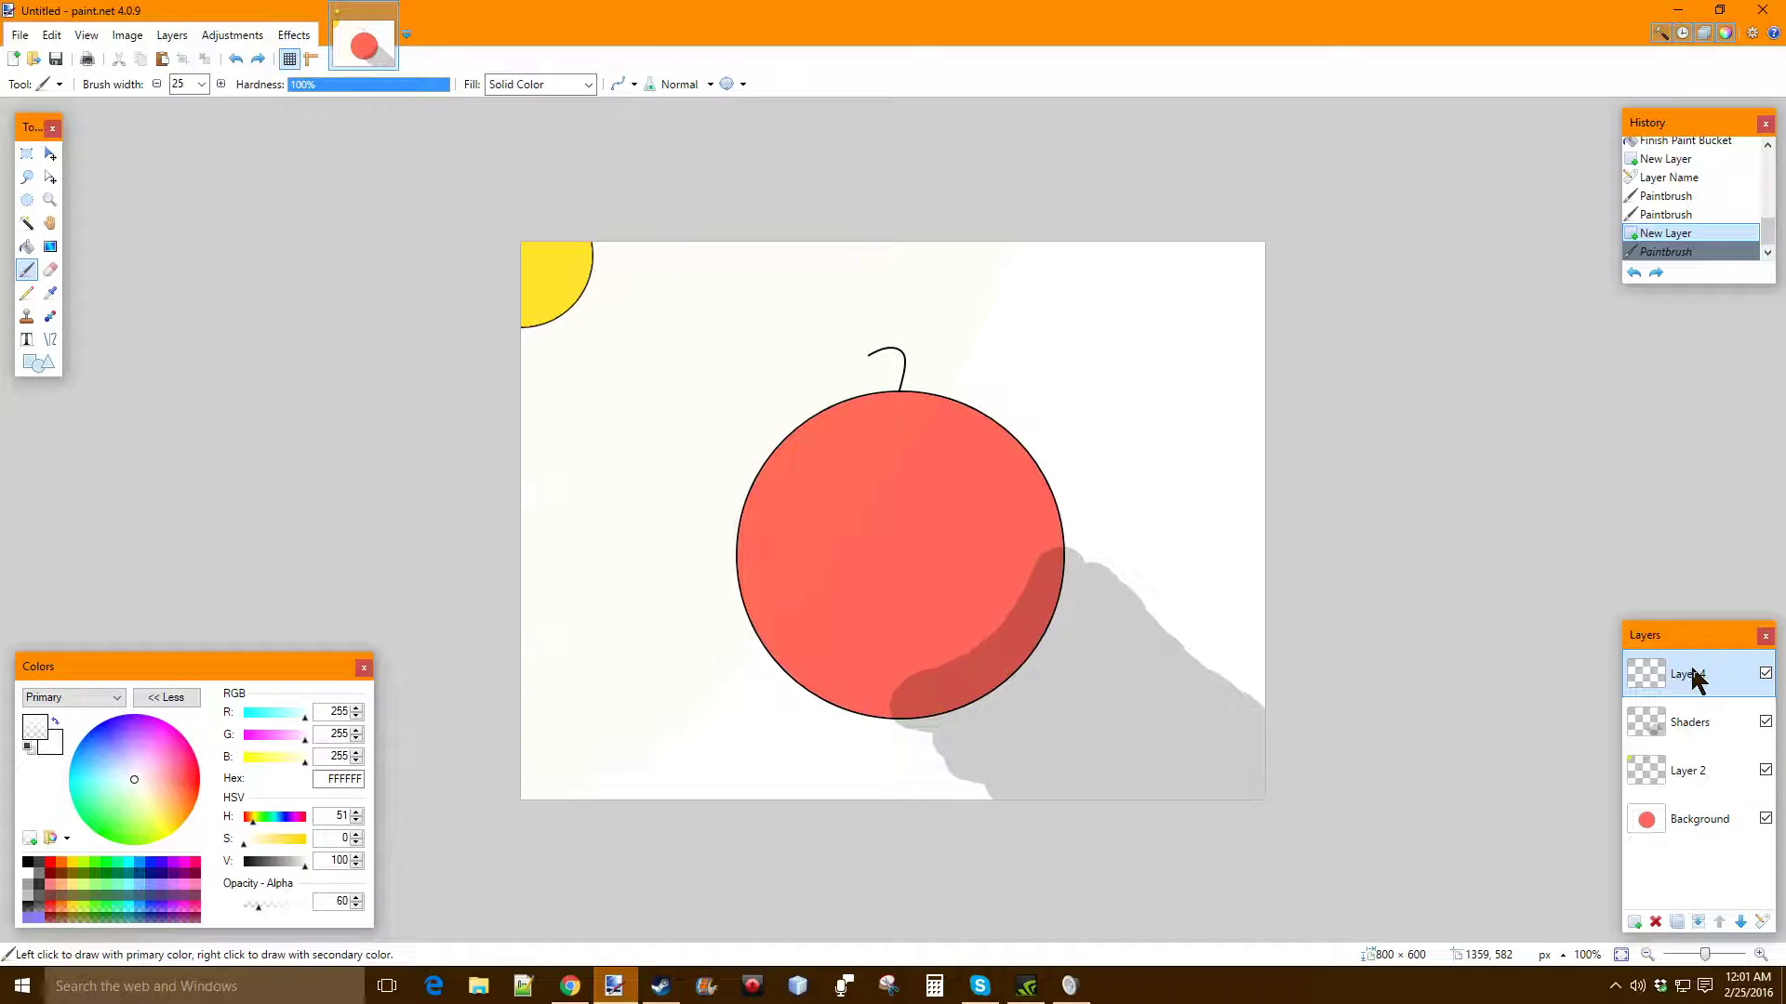
click(1760, 921)
text(Sn)
text(iny)
key(Return)
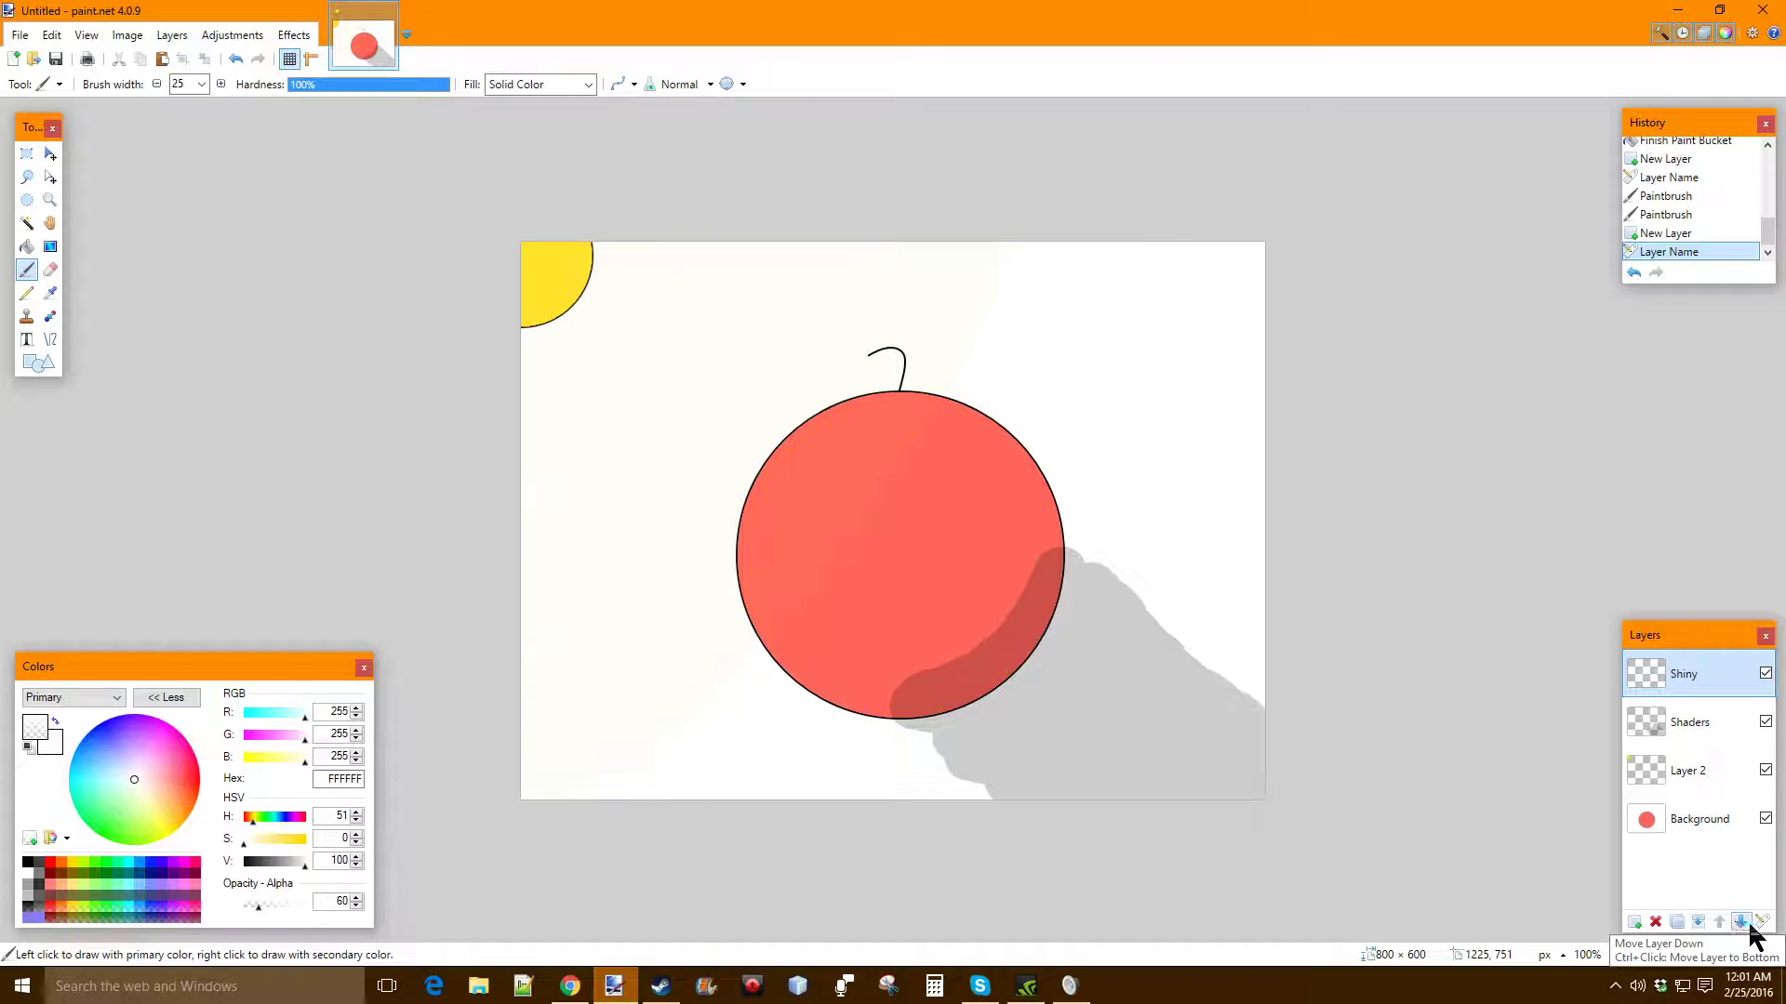
Add another layer above Shiny and name it Sun Reference
click(1634, 923)
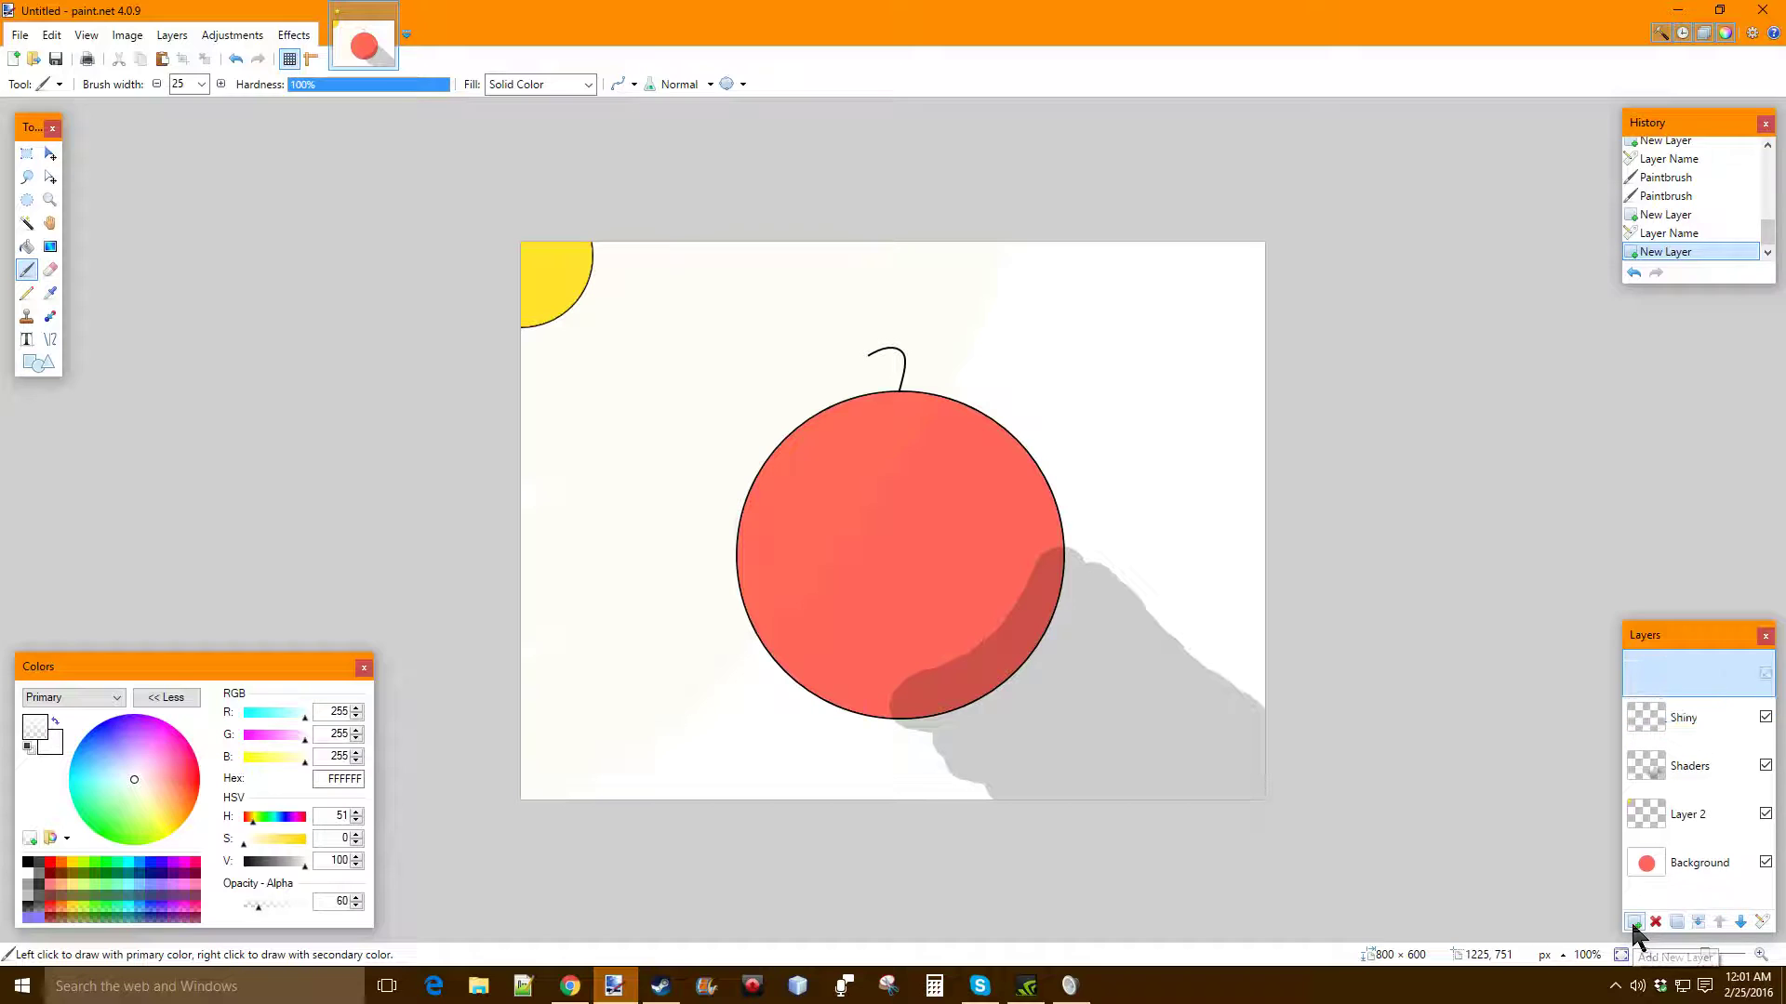
click(1760, 922)
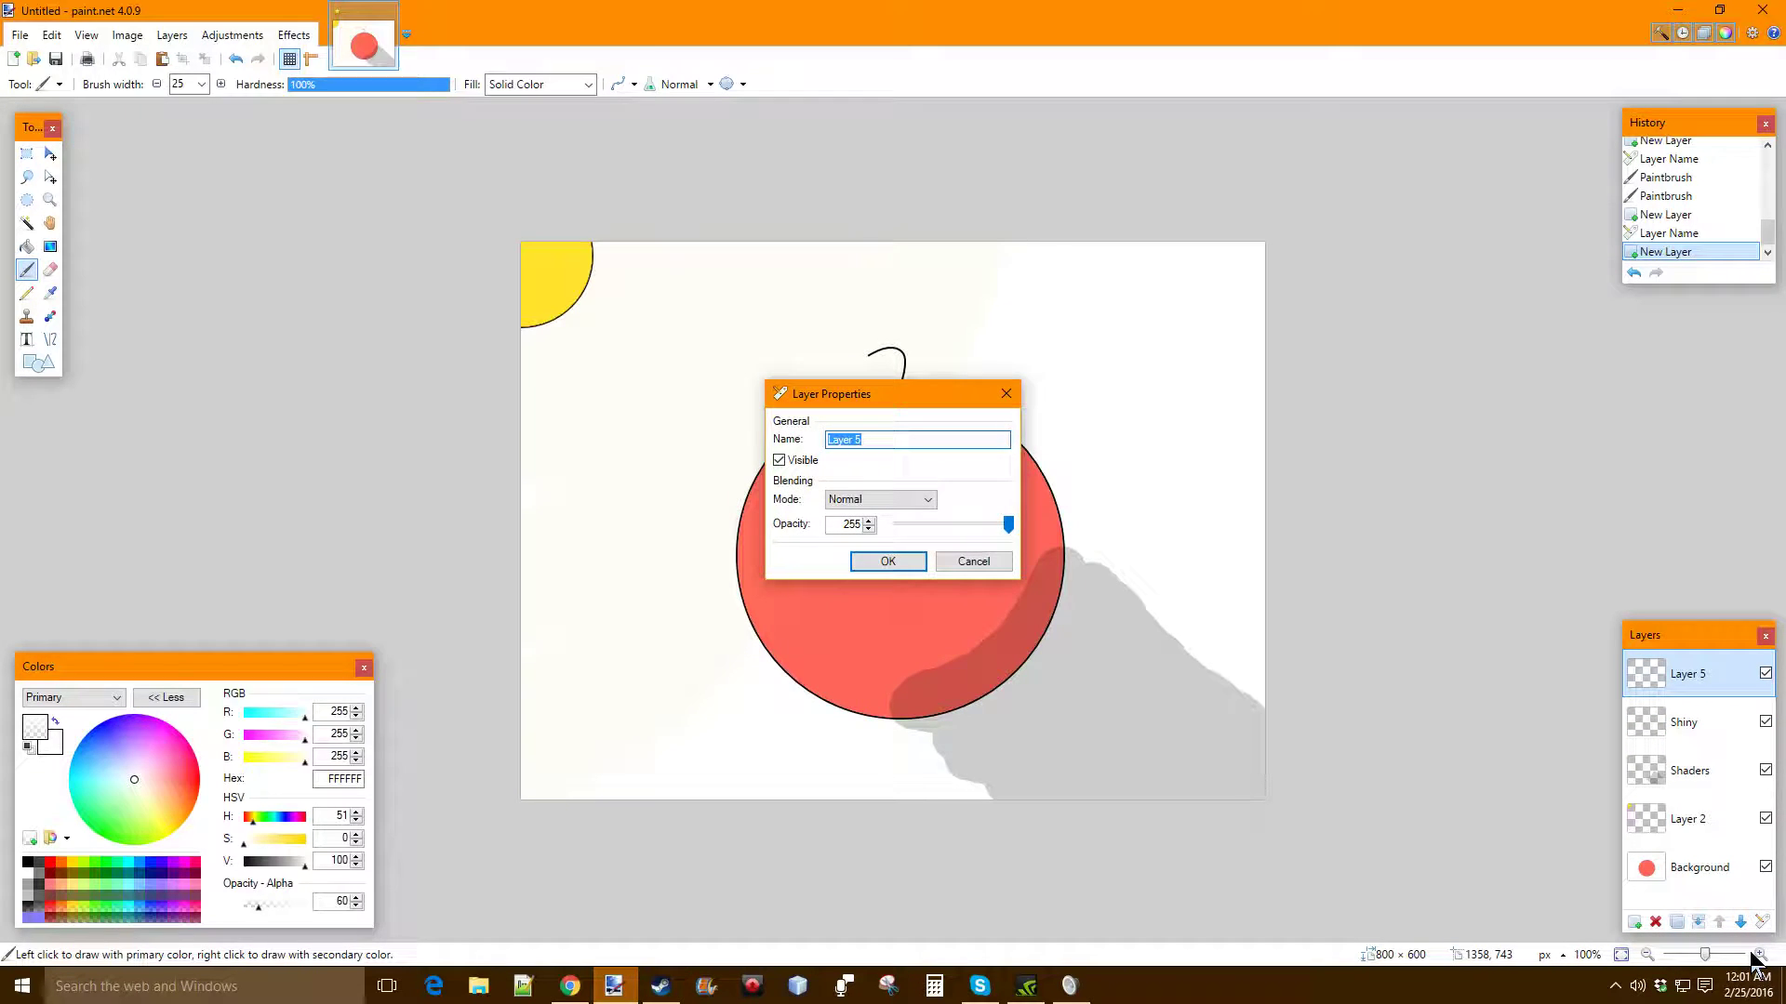
text(Reun)
key(Return)
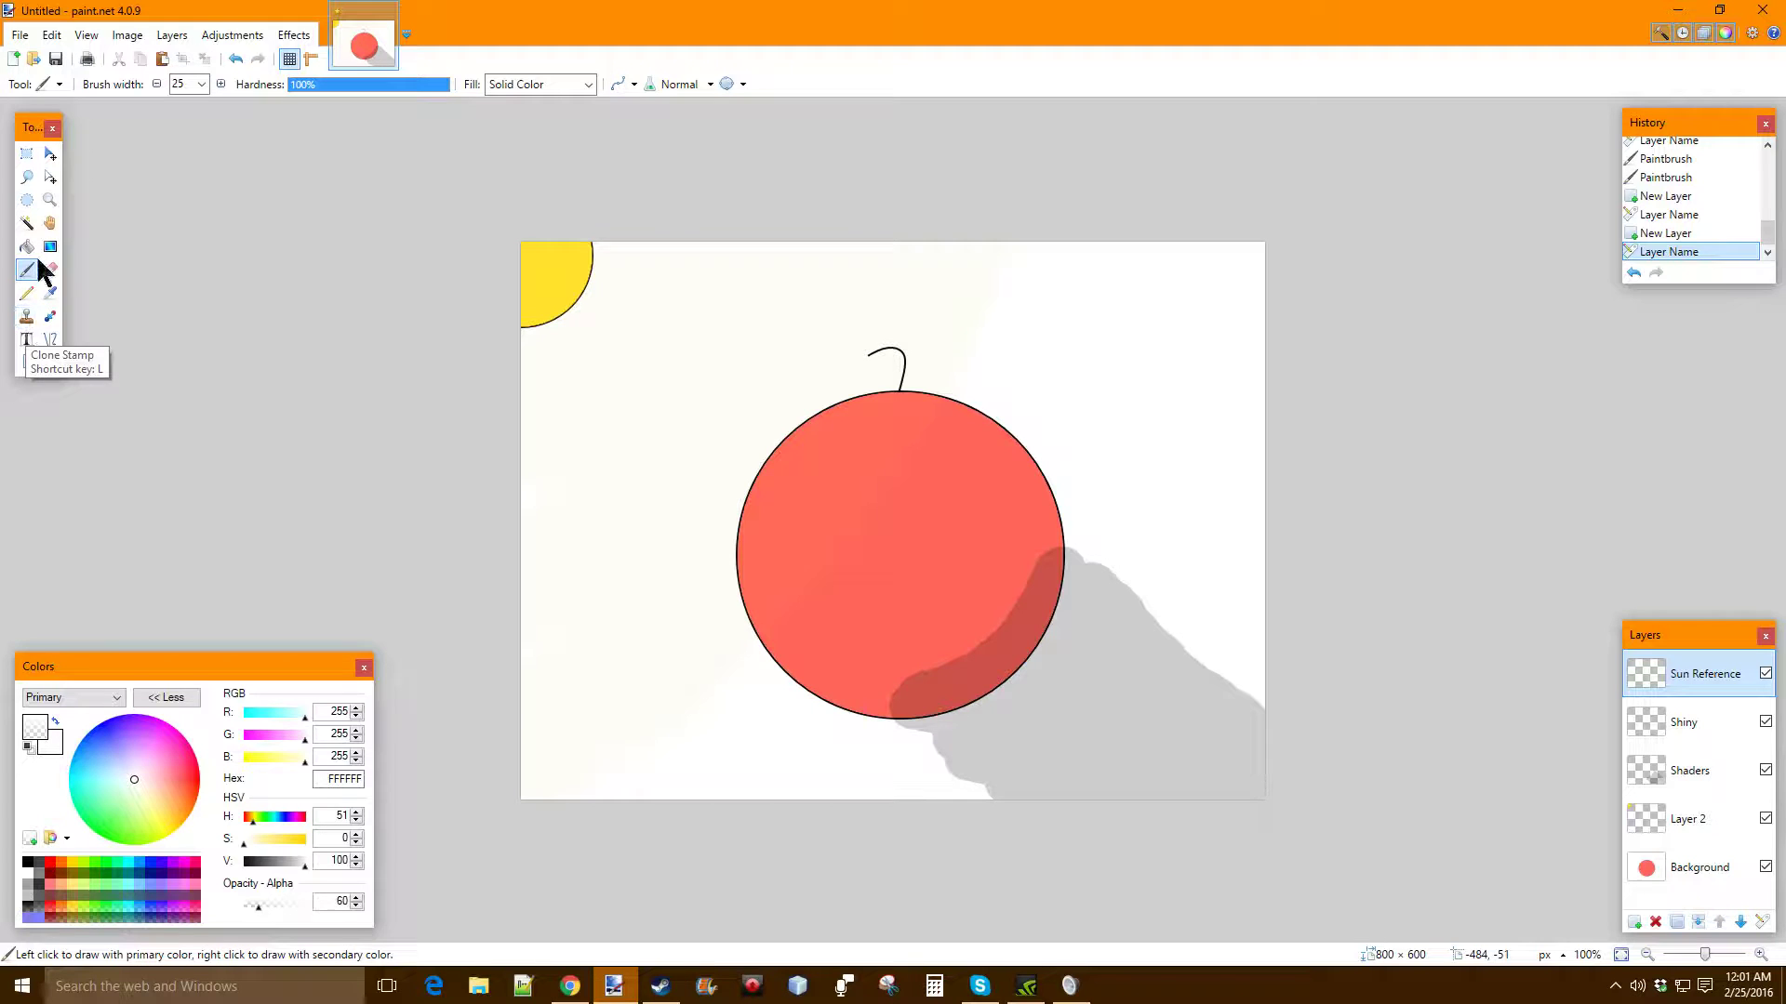
Try a line from the sun across the fruit with the Line / Curve tool, undo it and change the colour to black
click(51, 339)
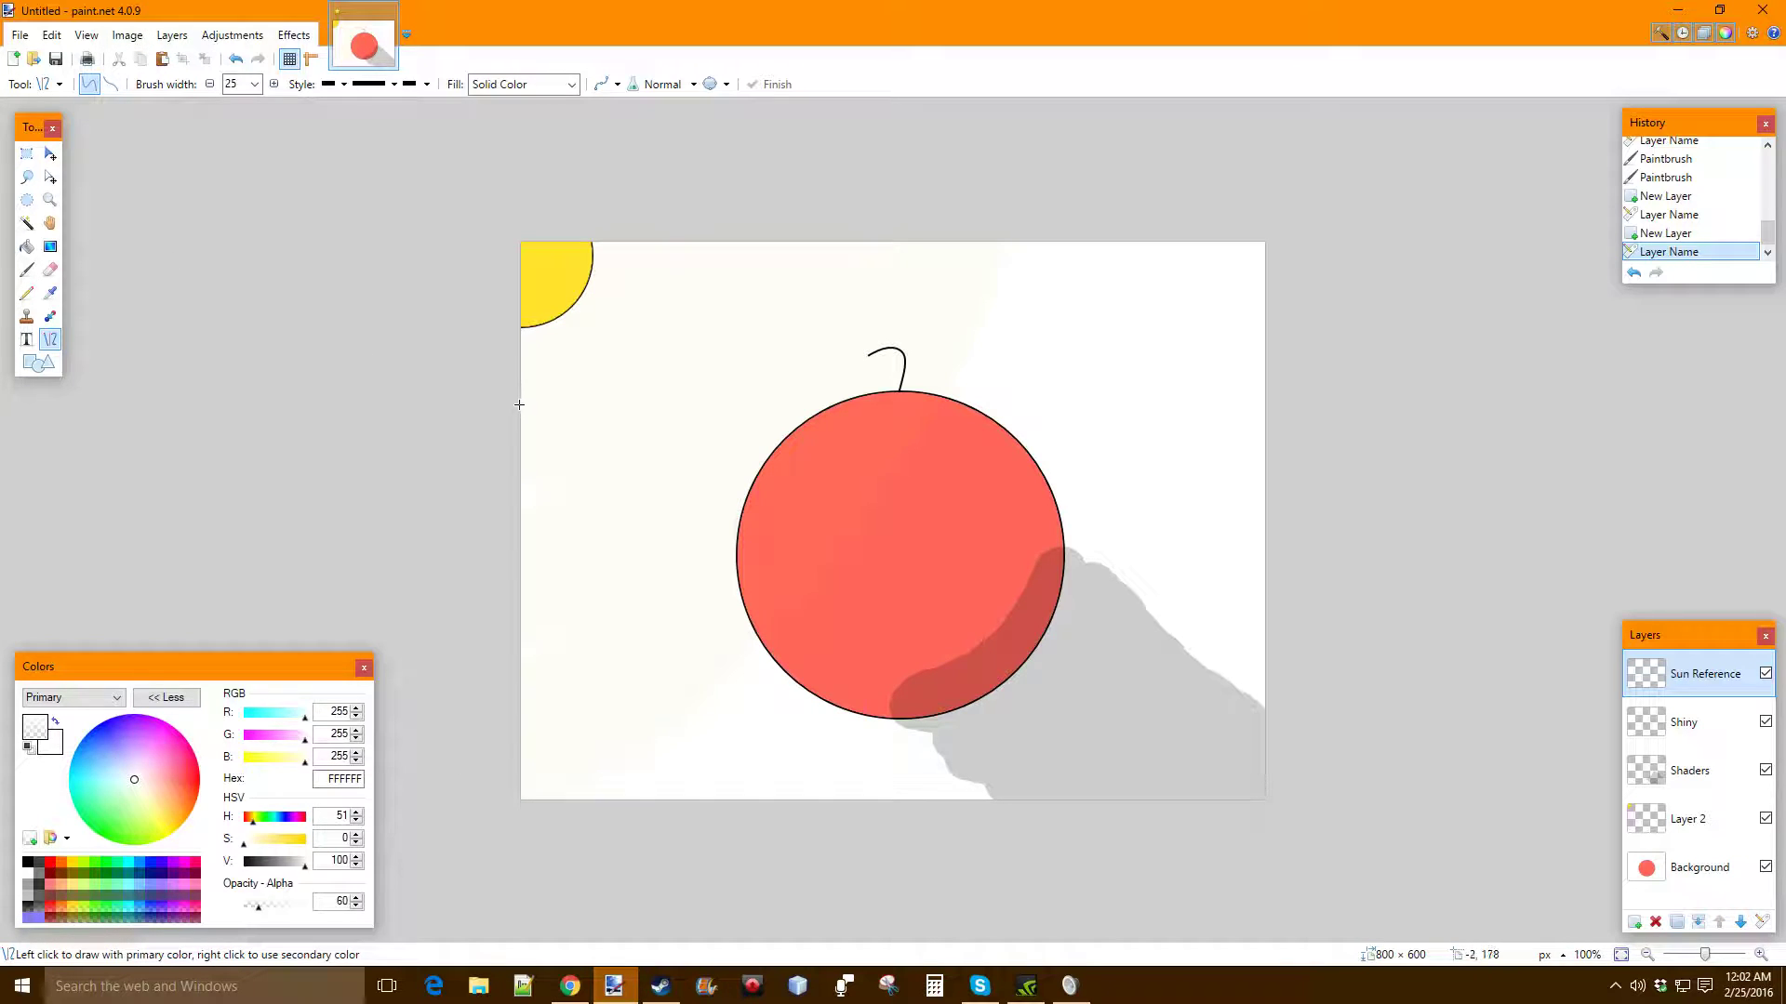
mouse_move(521, 326)
mouse_down()
mouse_move(577, 465)
mouse_move(837, 640)
mouse_move(845, 765)
mouse_move(991, 737)
mouse_move(1175, 499)
mouse_move(1098, 746)
mouse_up()
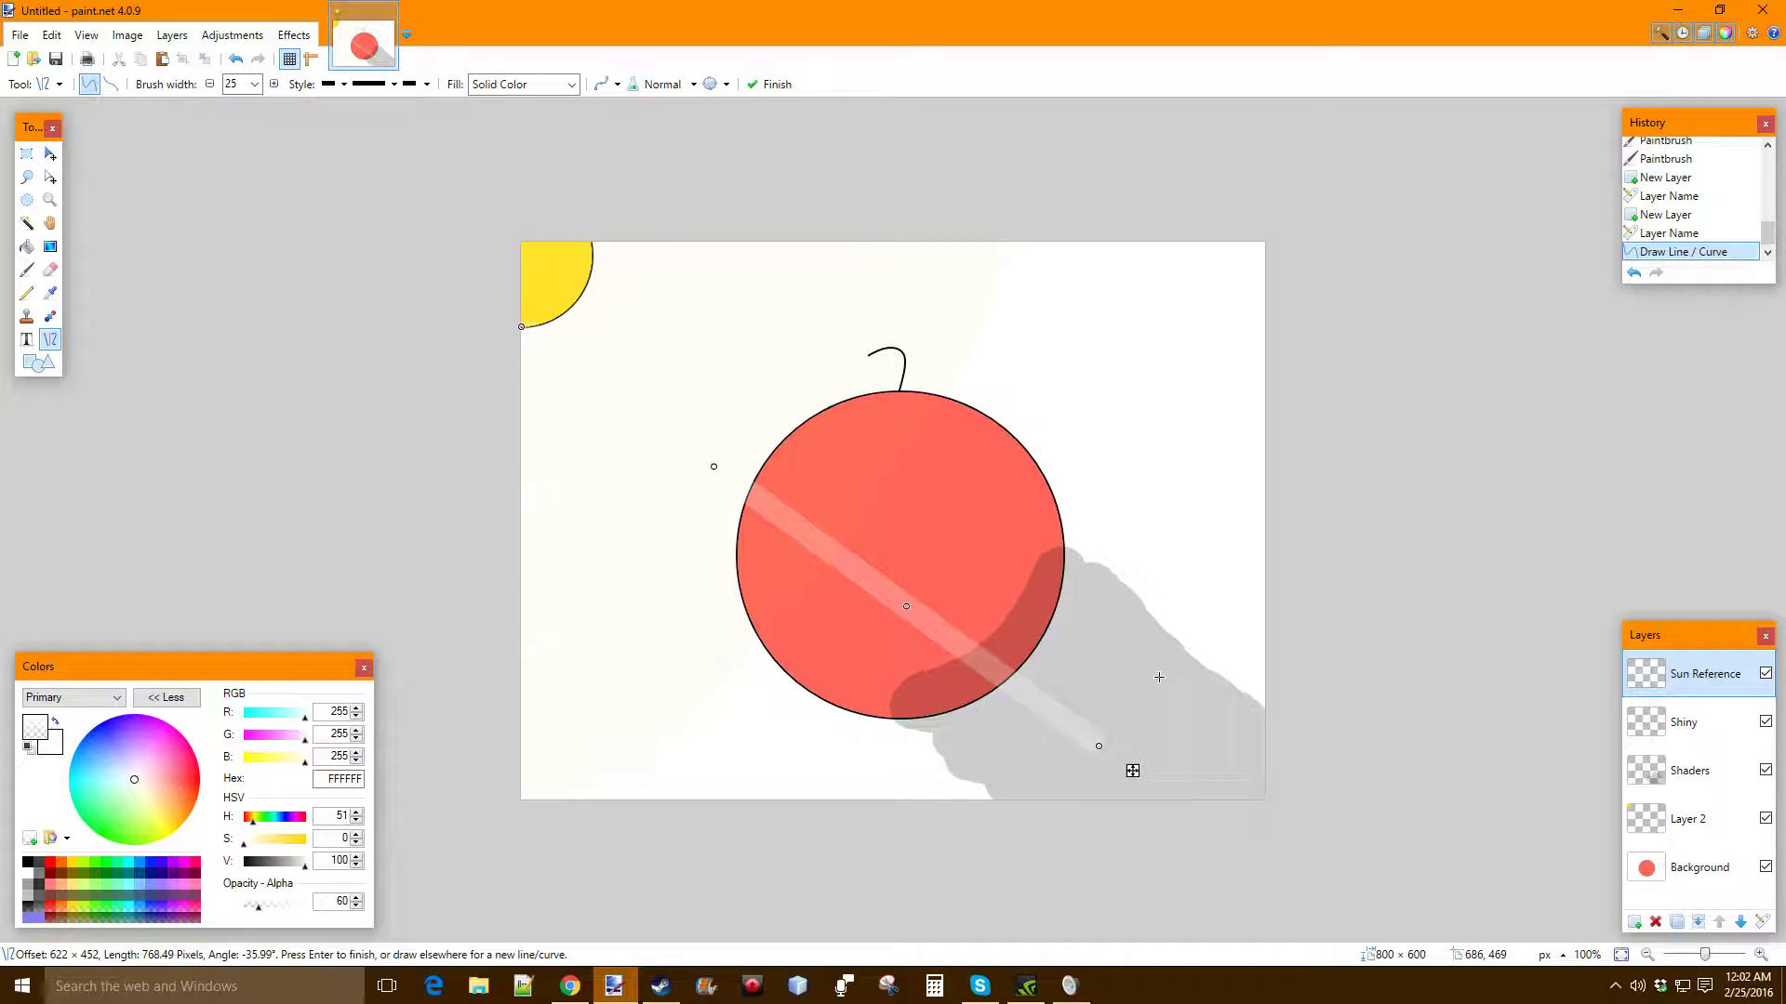
key(ctrl+z)
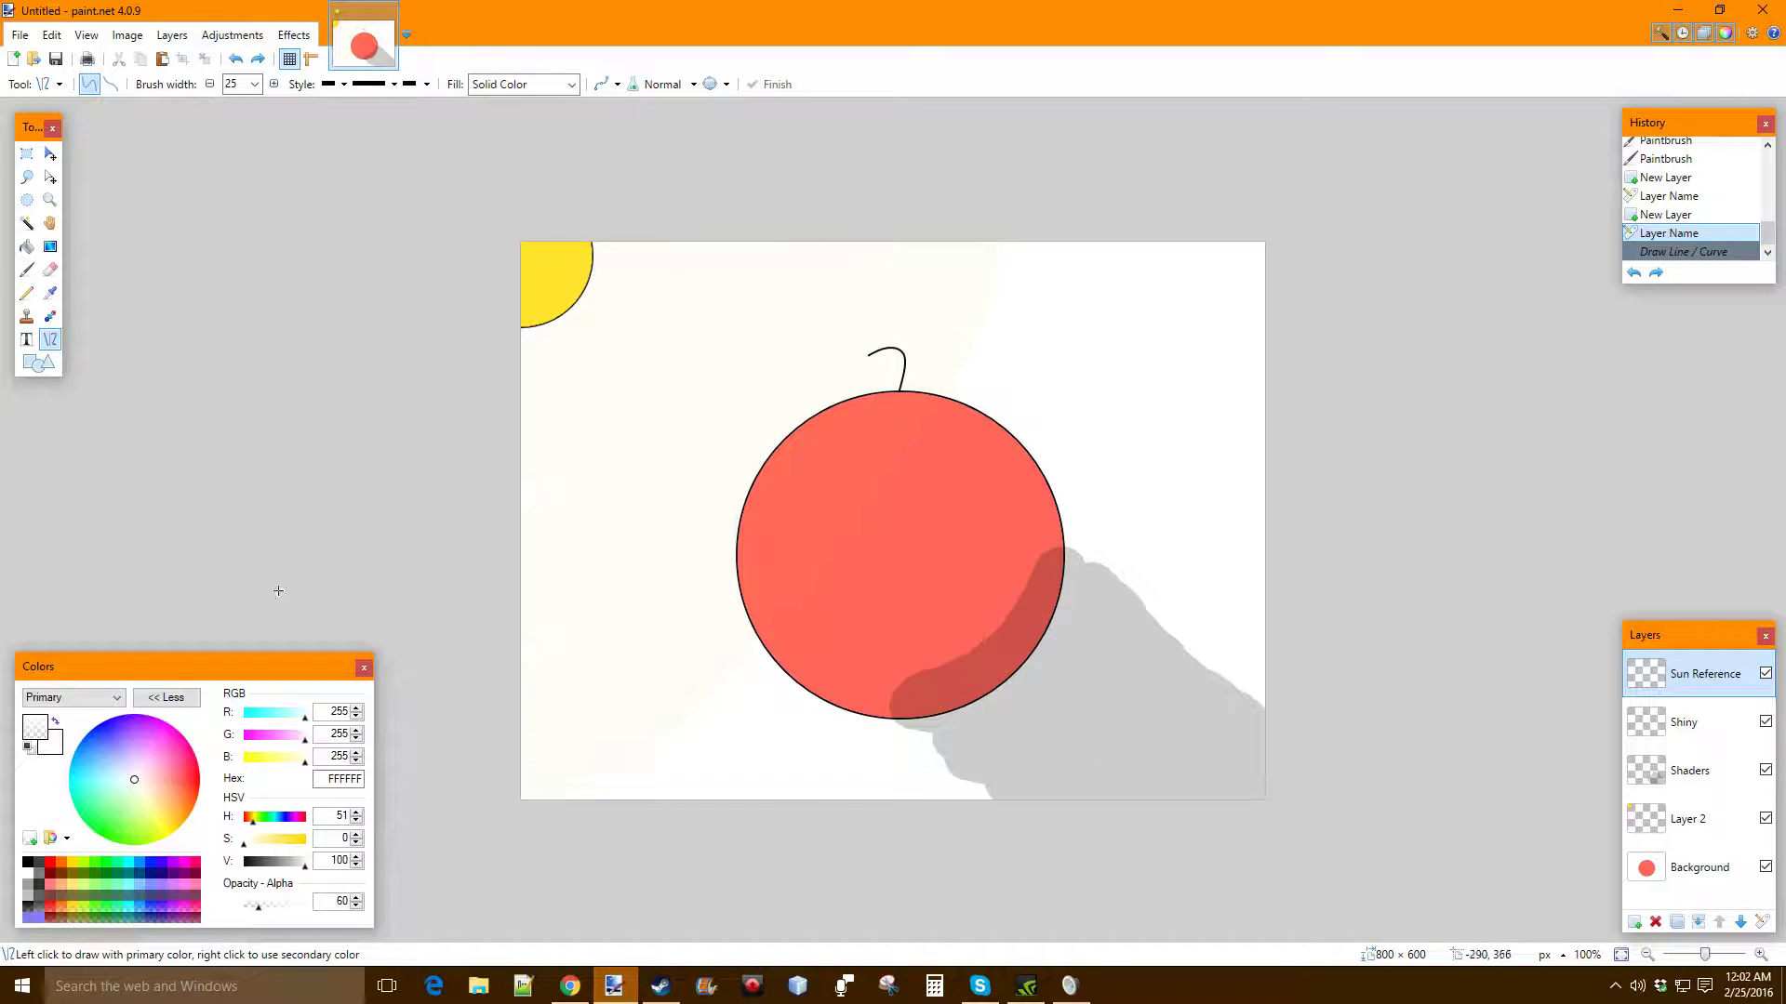
drag(304, 862, 237, 865)
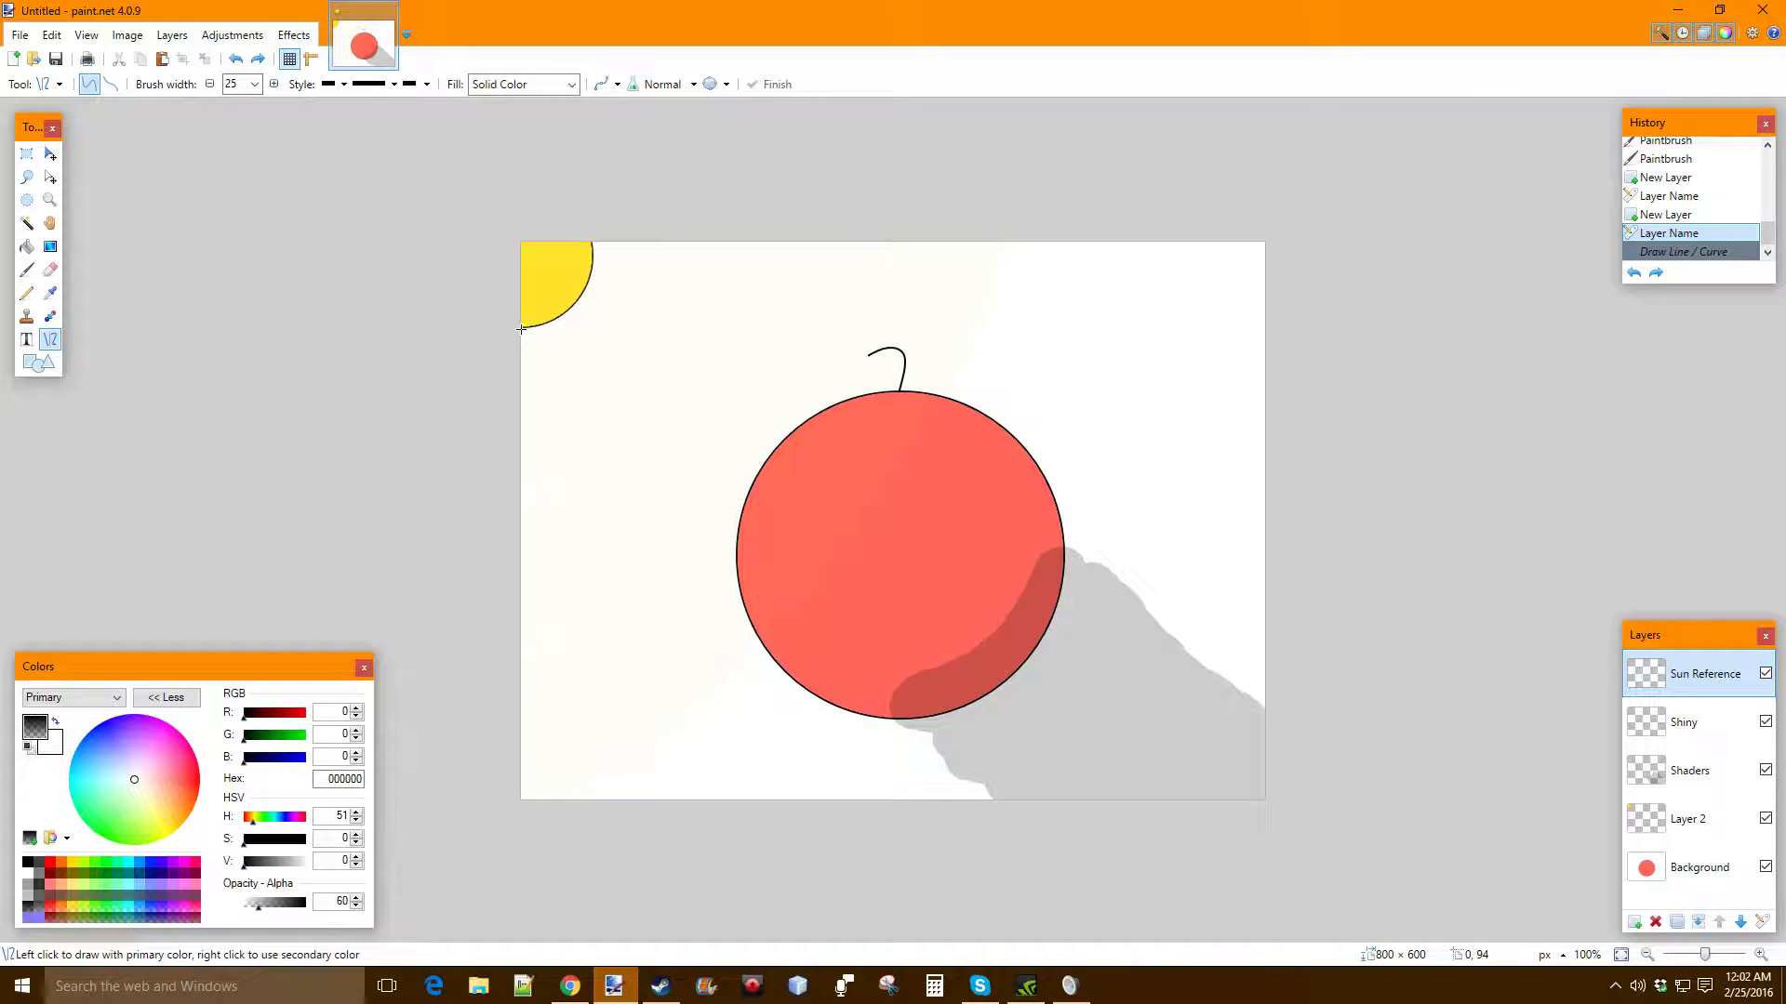
Set the brush width to 10 and try a translucent black line from the sun past the fruit's lower-left edge
click(254, 84)
scroll(260, 173, up, 2)
scroll(257, 167, up, 2)
click(238, 216)
drag(522, 326, 927, 880)
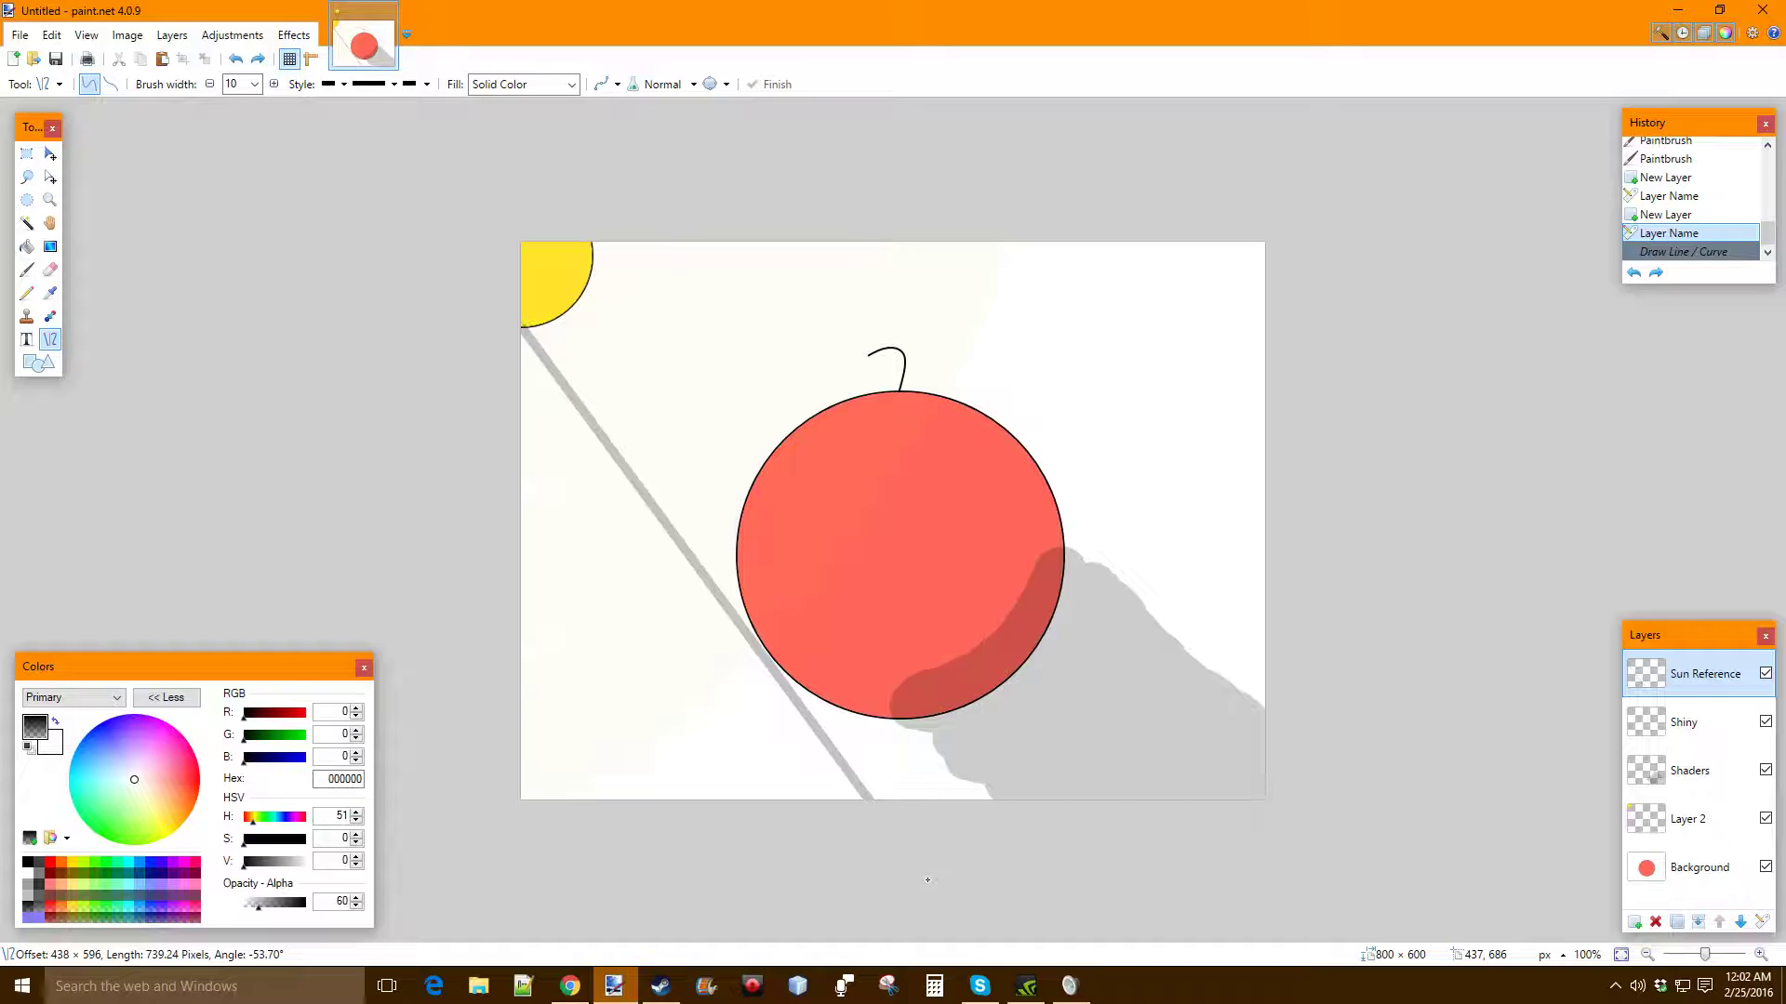
drag(928, 880, 933, 871)
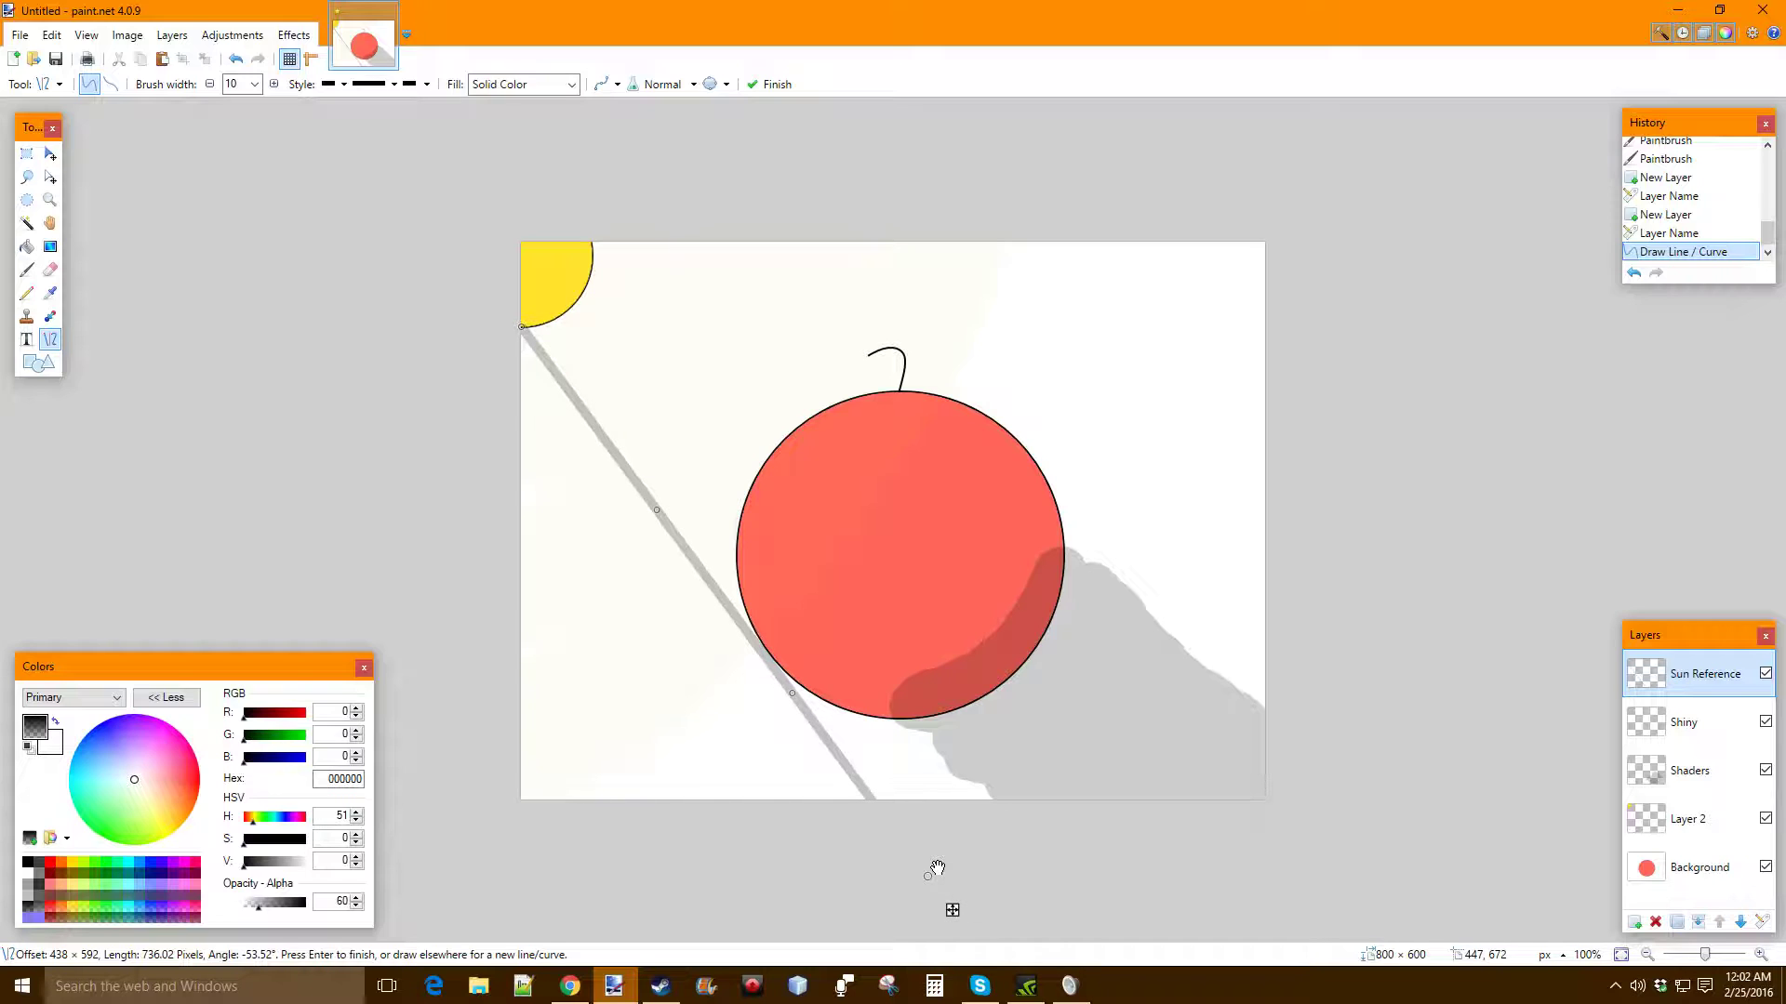
key(ctrl+z)
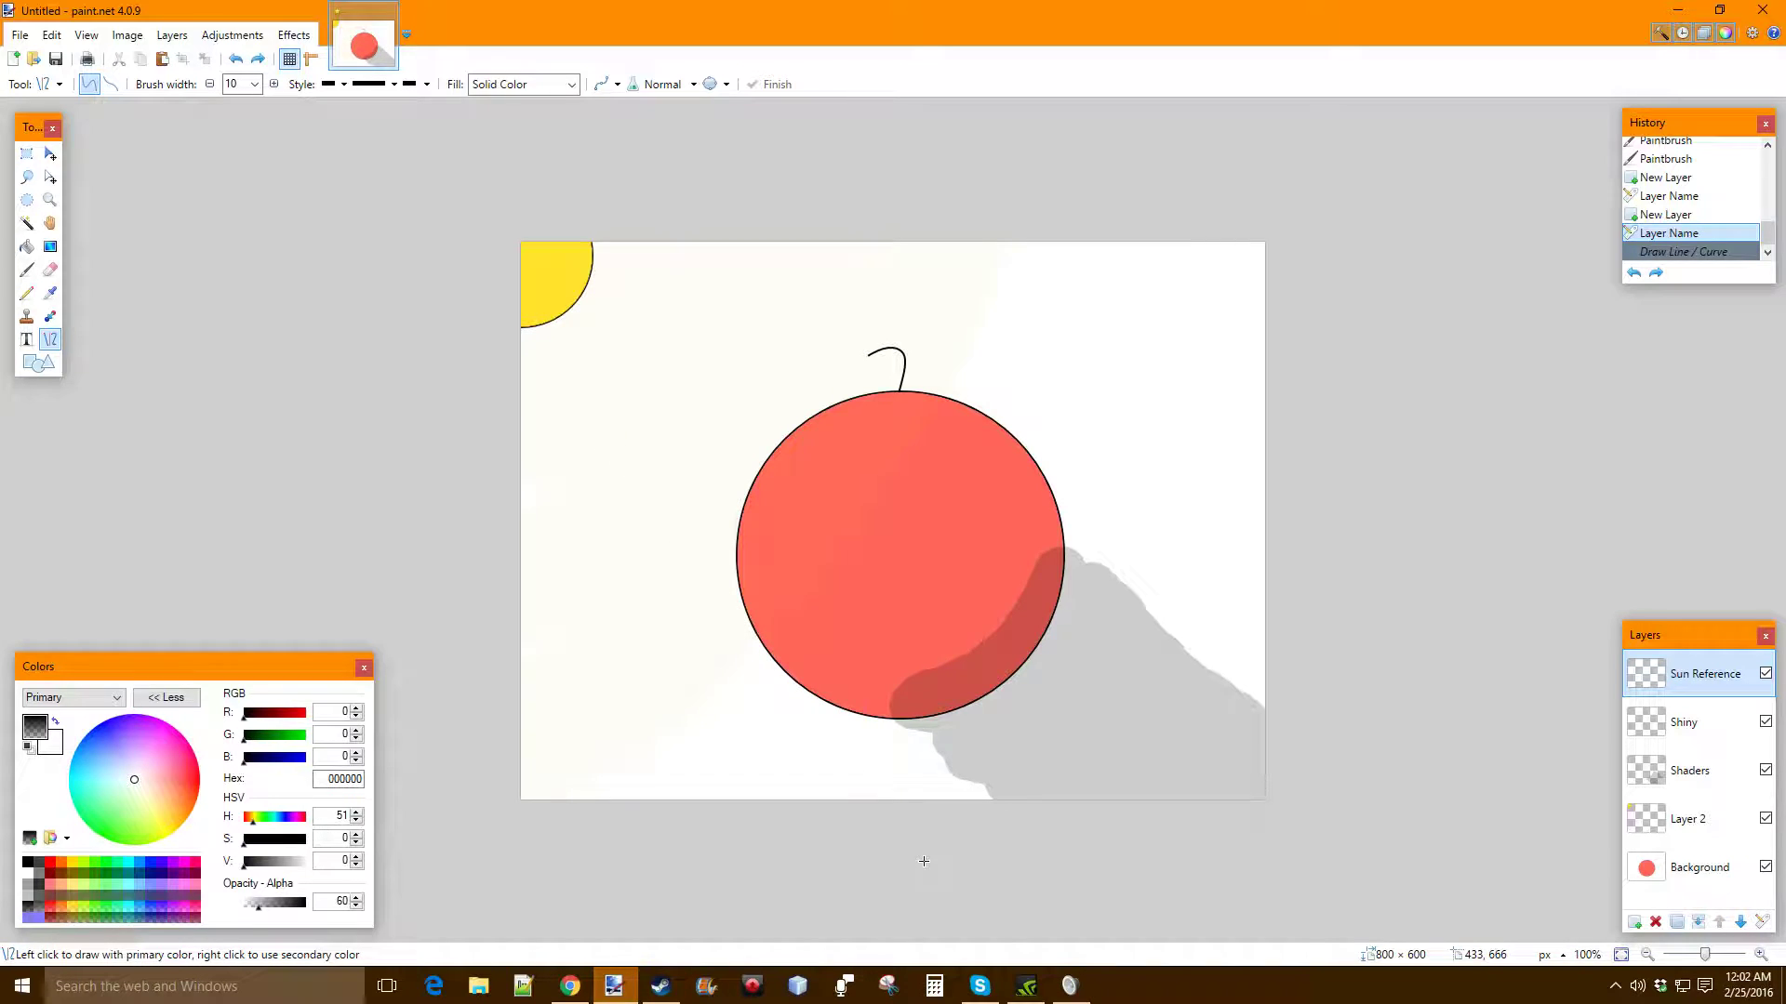
Draw two black lines at opacity 255, width 5, with arrow start caps, from the sun's two ends along opposite sides of the fruit
drag(257, 904, 437, 909)
click(331, 86)
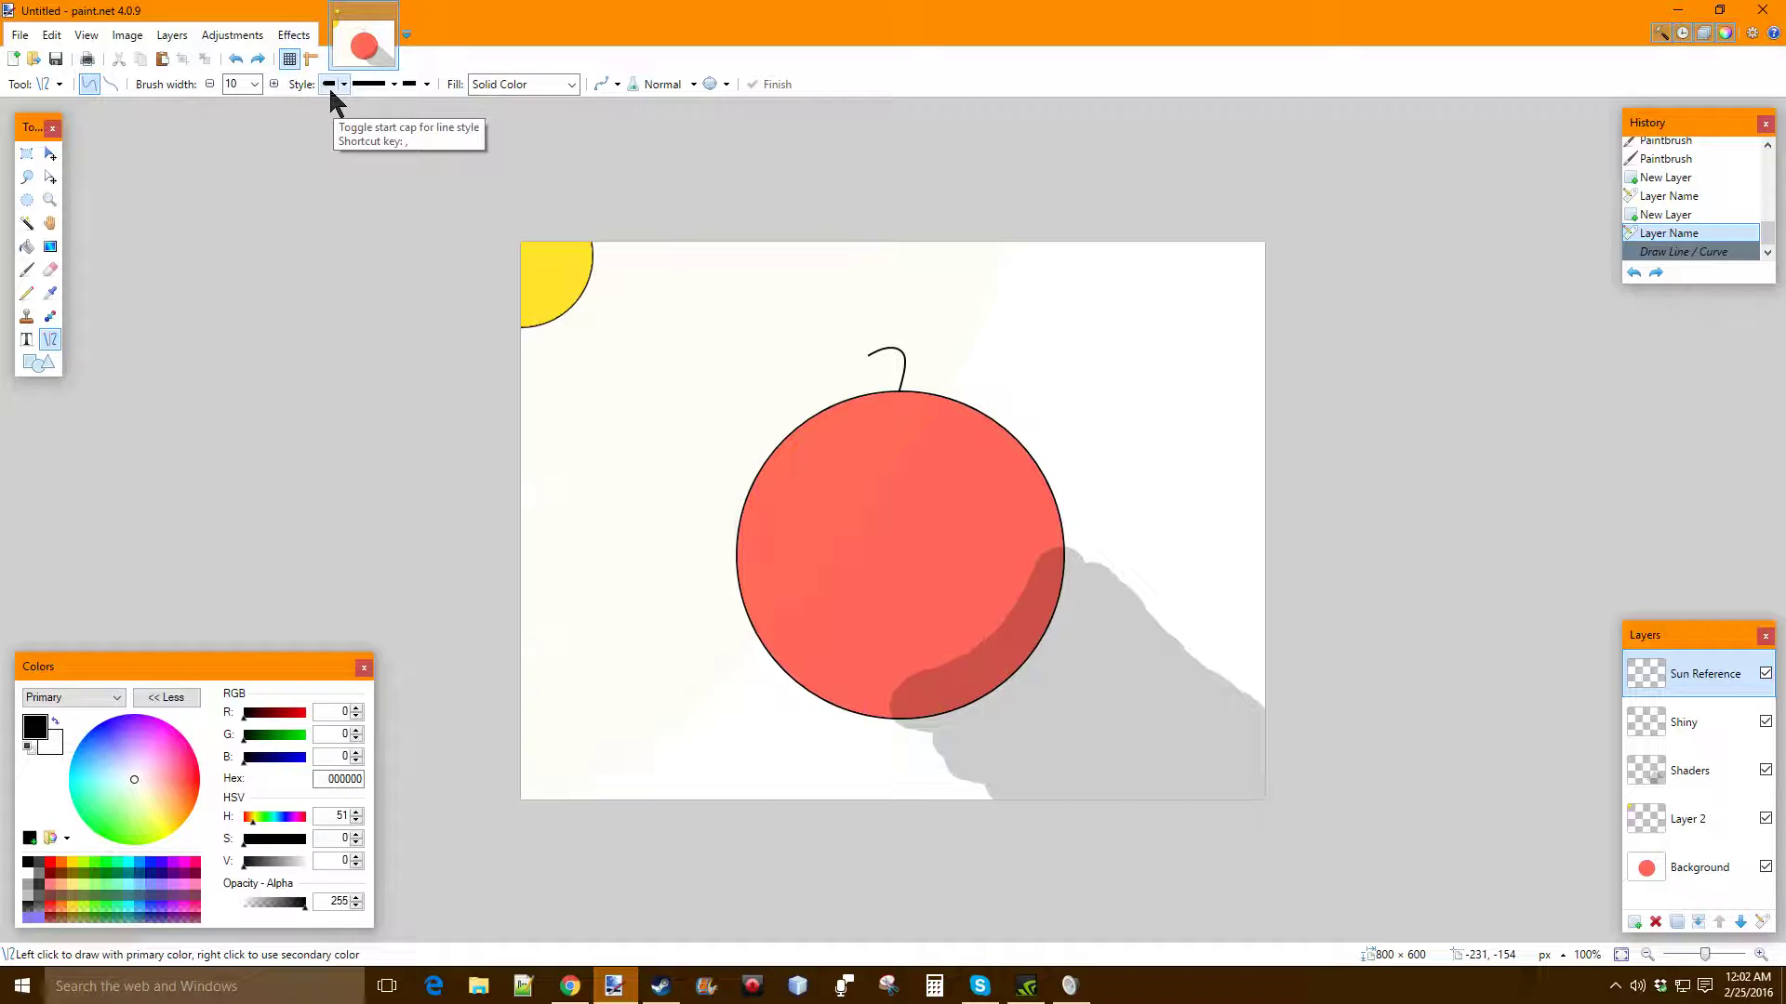
click(254, 84)
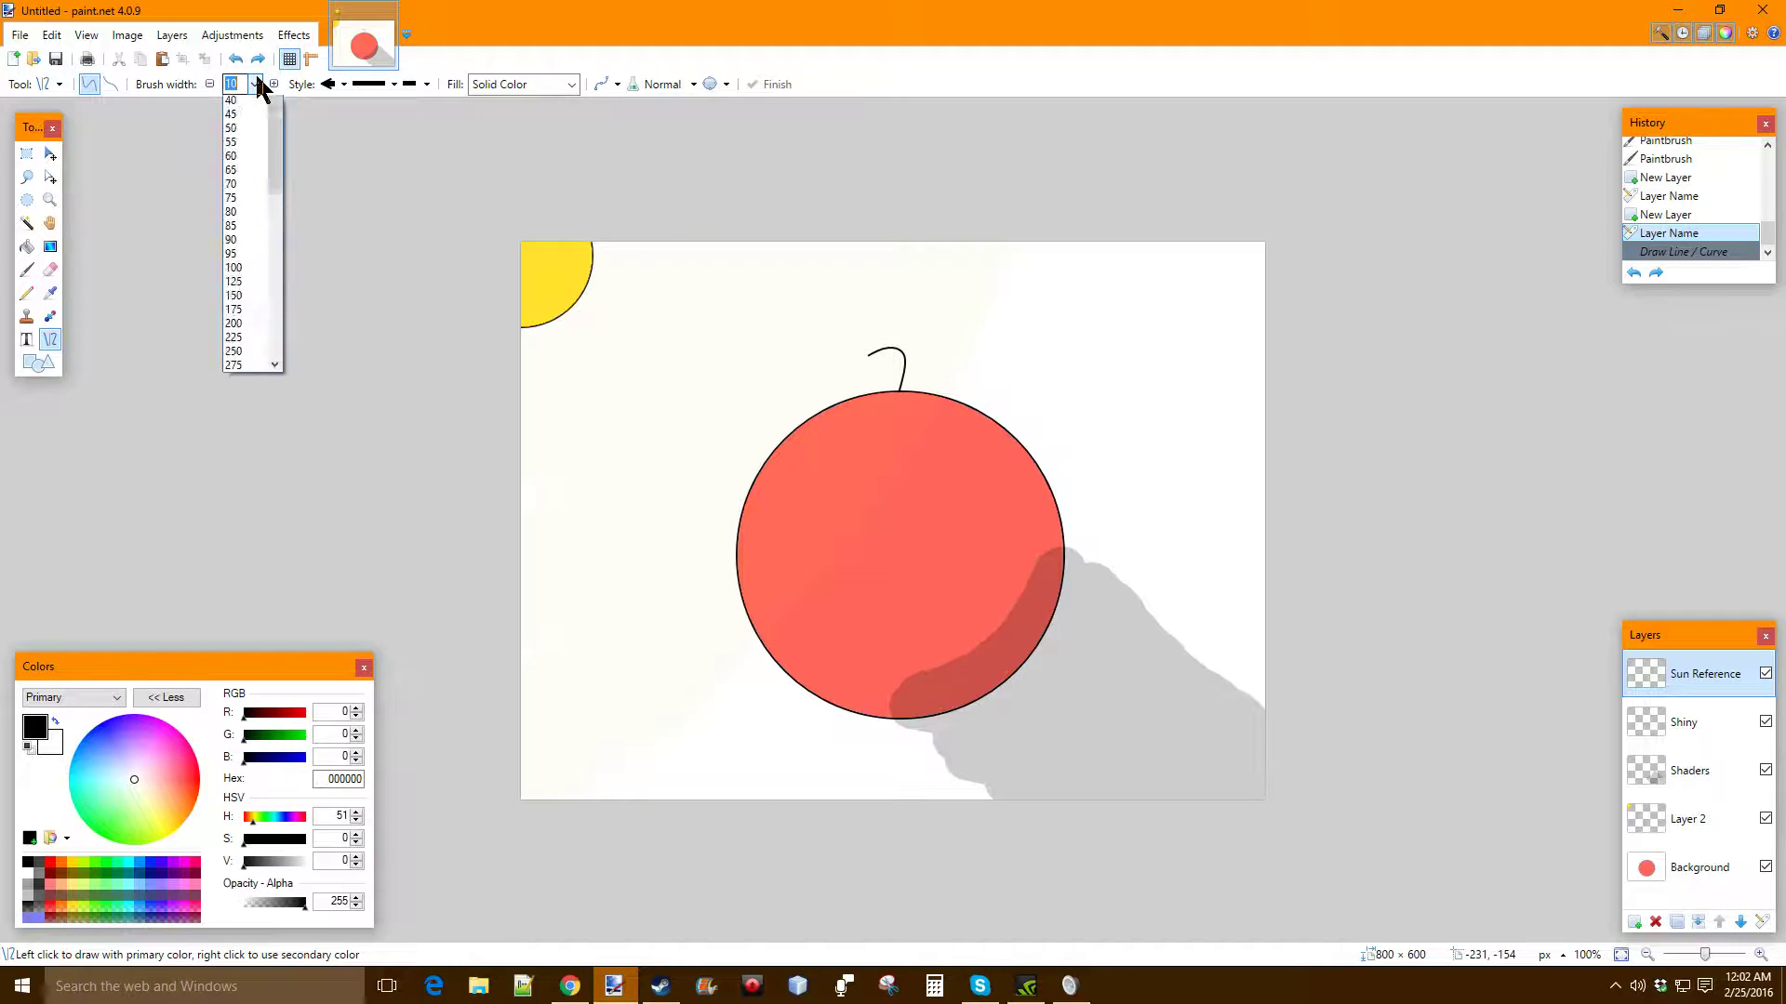
scroll(276, 183, up, 2)
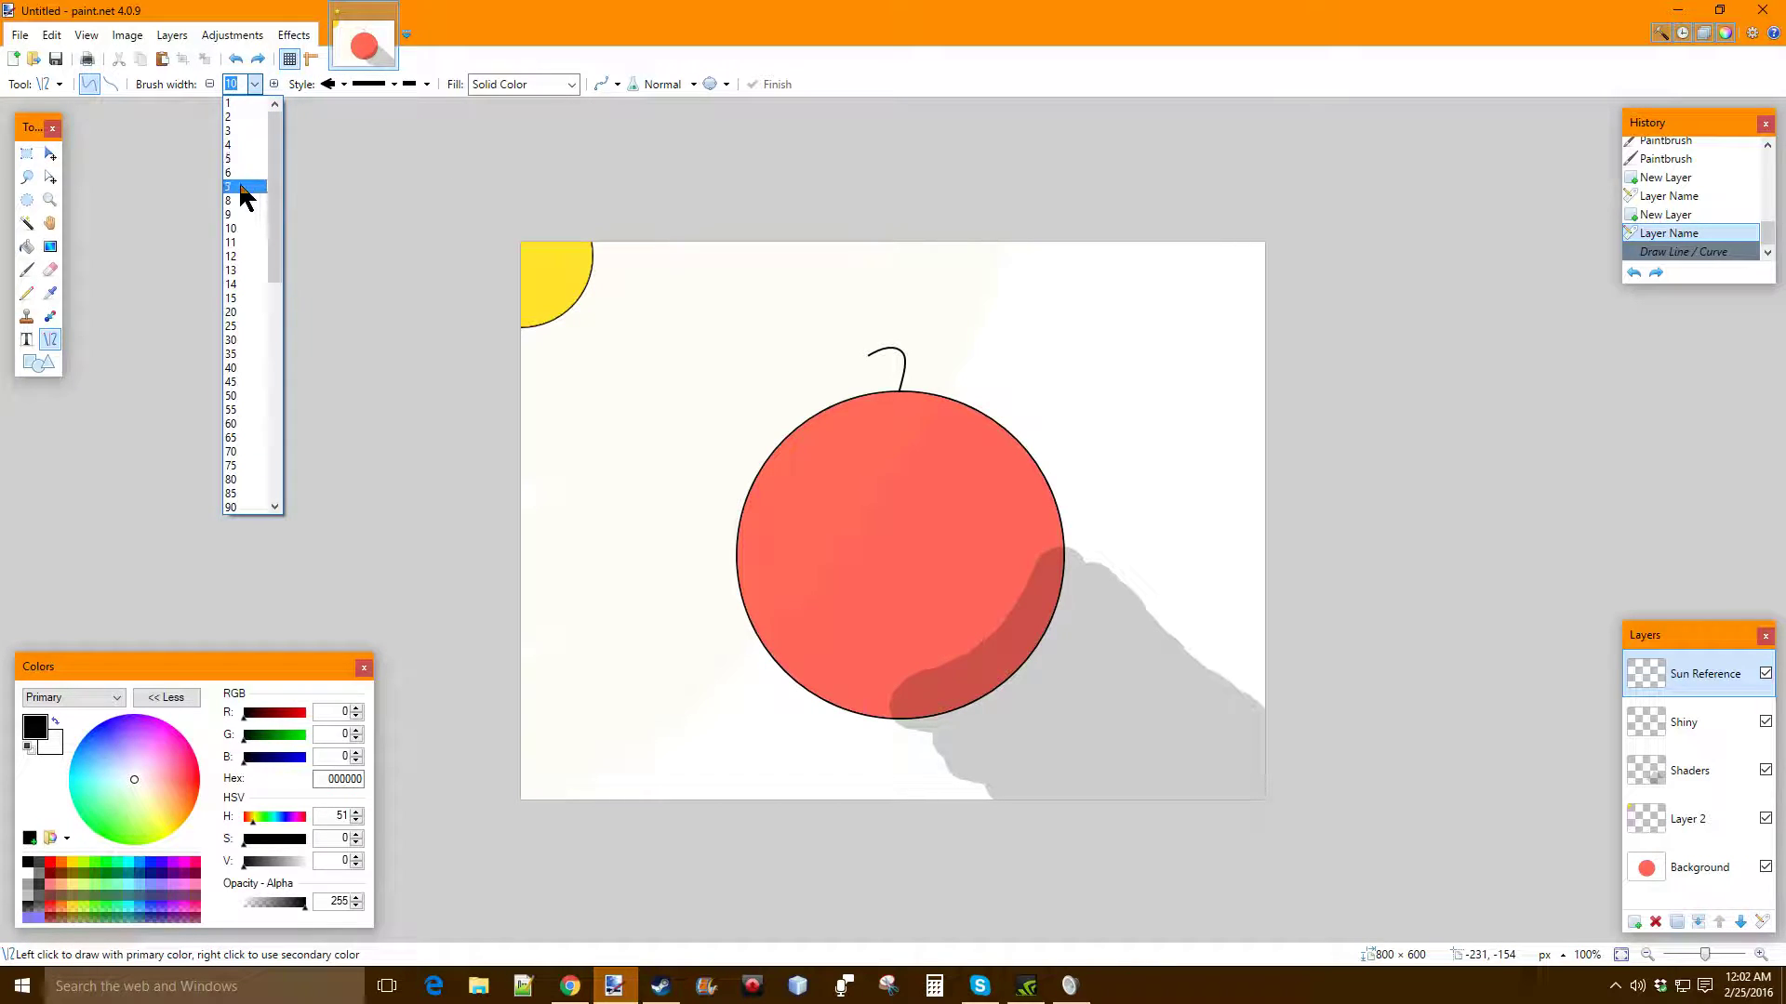
click(235, 159)
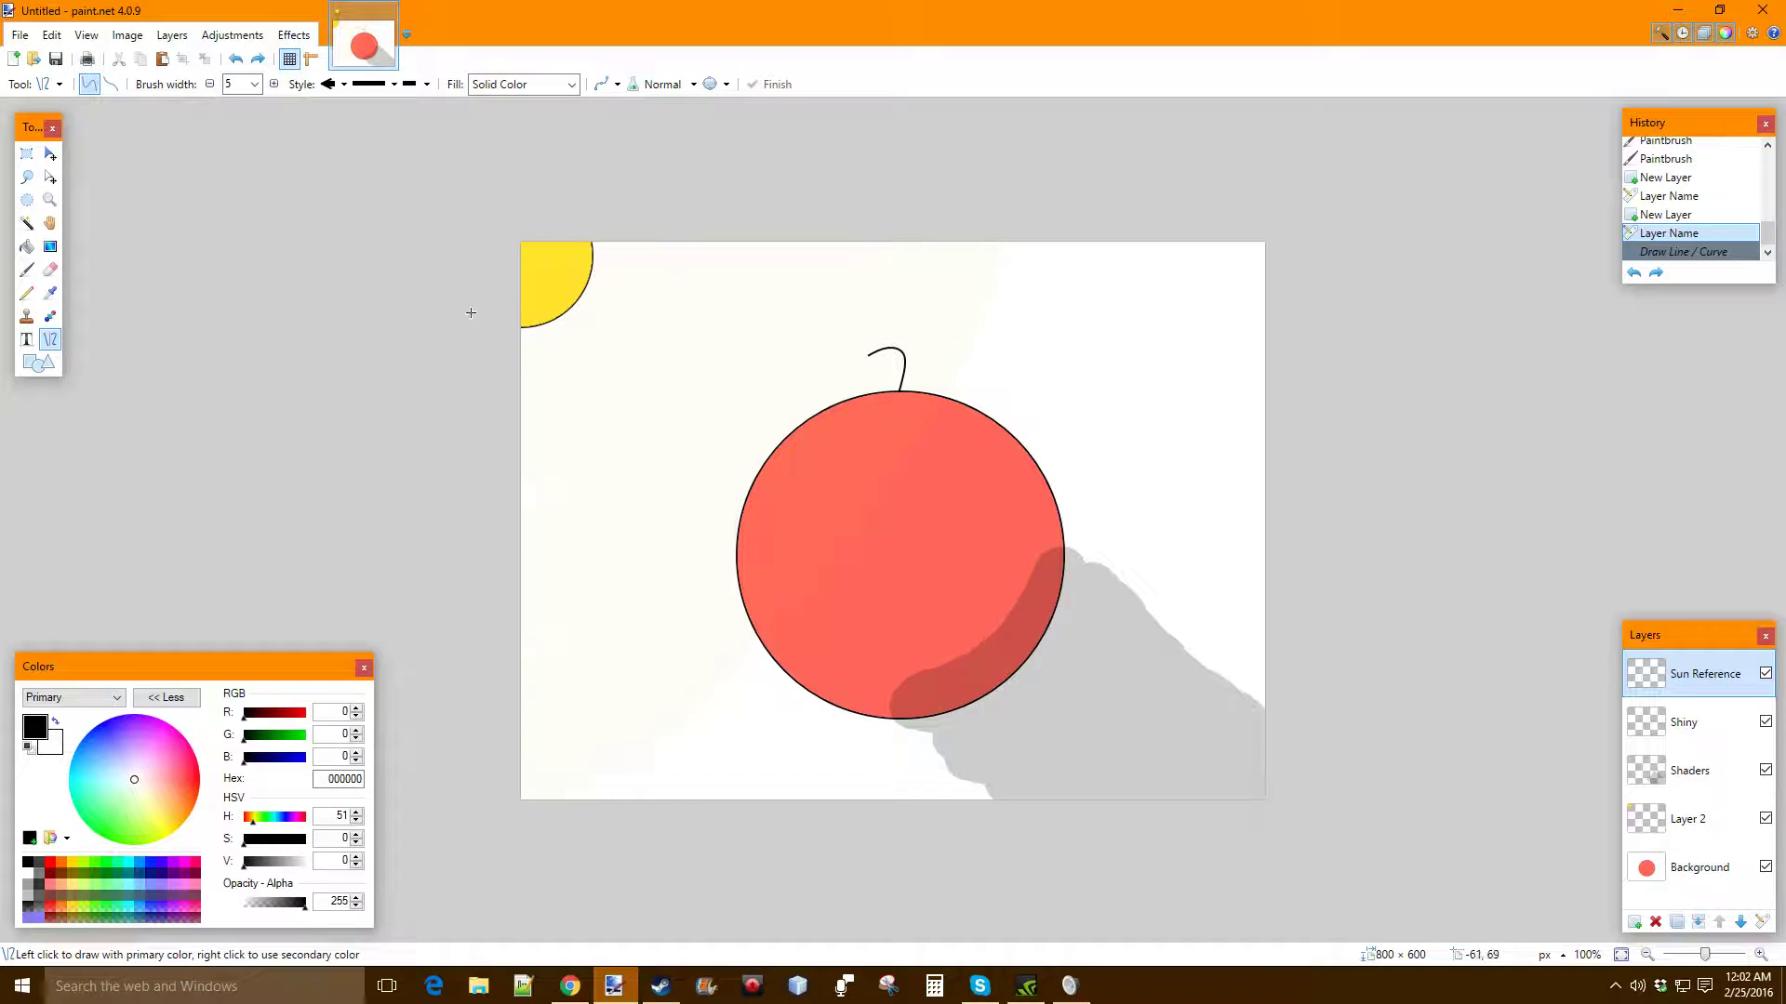
mouse_move(518, 328)
mouse_down()
mouse_move(805, 653)
mouse_move(1023, 837)
mouse_move(907, 835)
mouse_up()
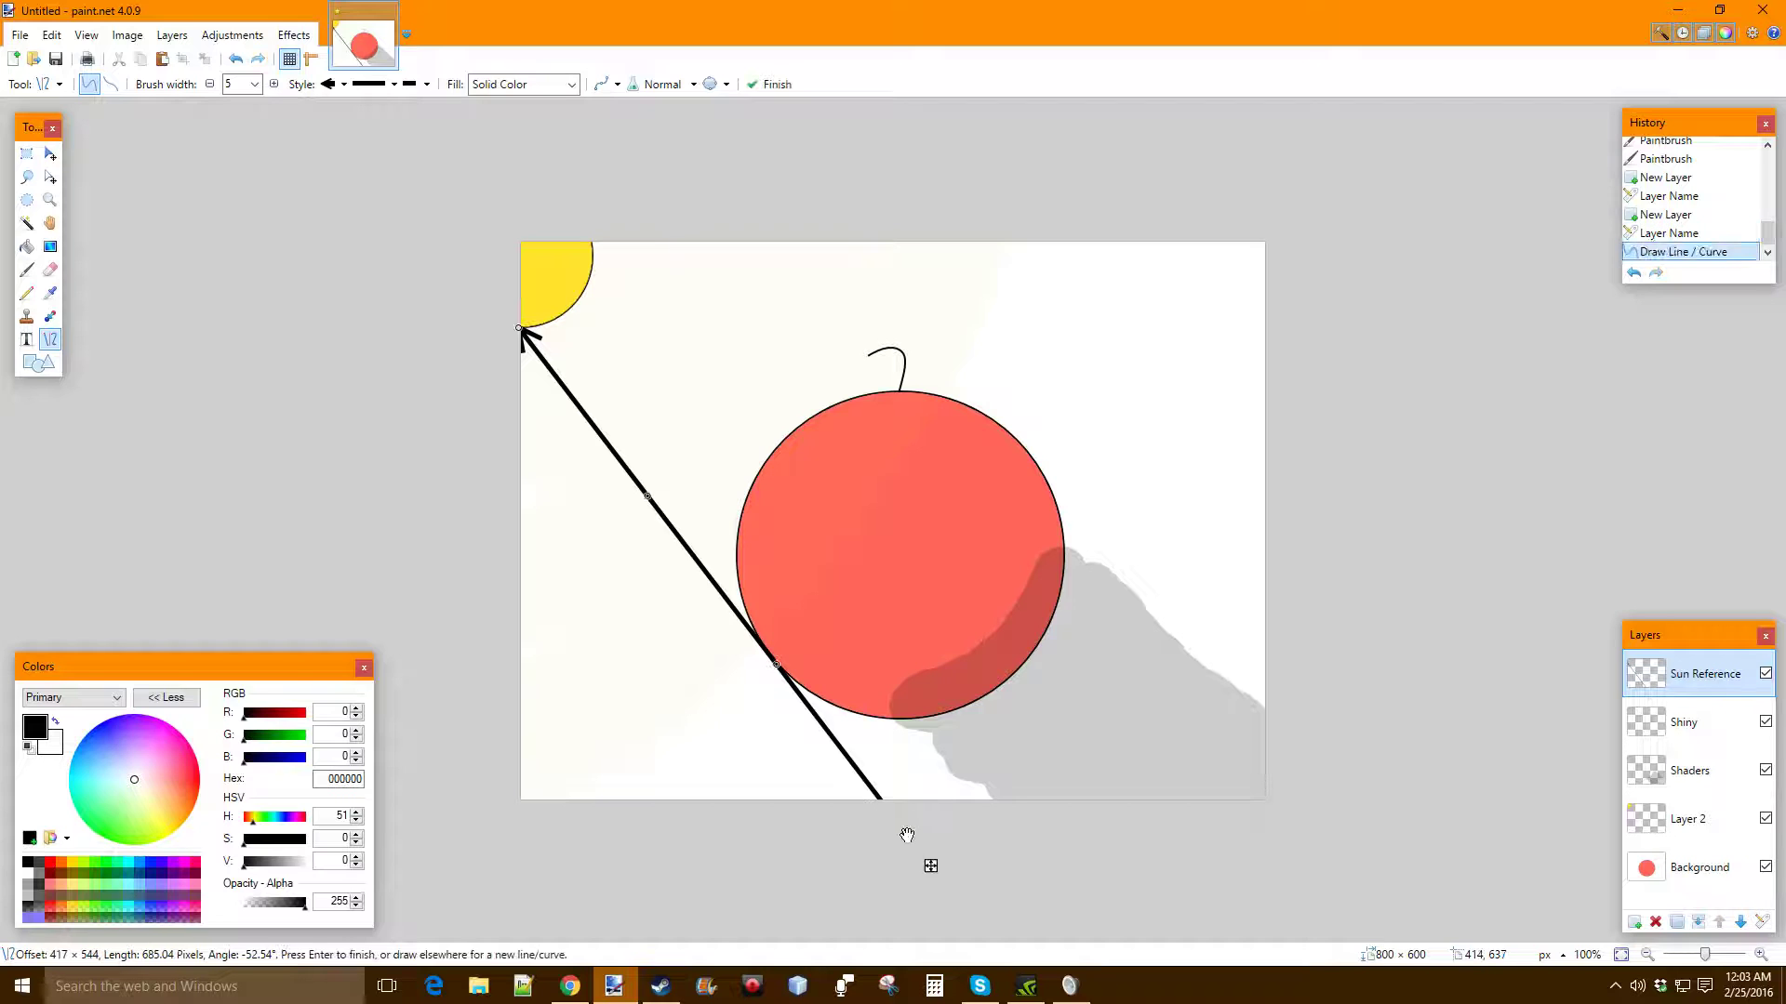
mouse_move(591, 244)
mouse_down()
mouse_move(926, 388)
mouse_move(1055, 421)
mouse_move(1224, 528)
mouse_move(1289, 536)
mouse_up()
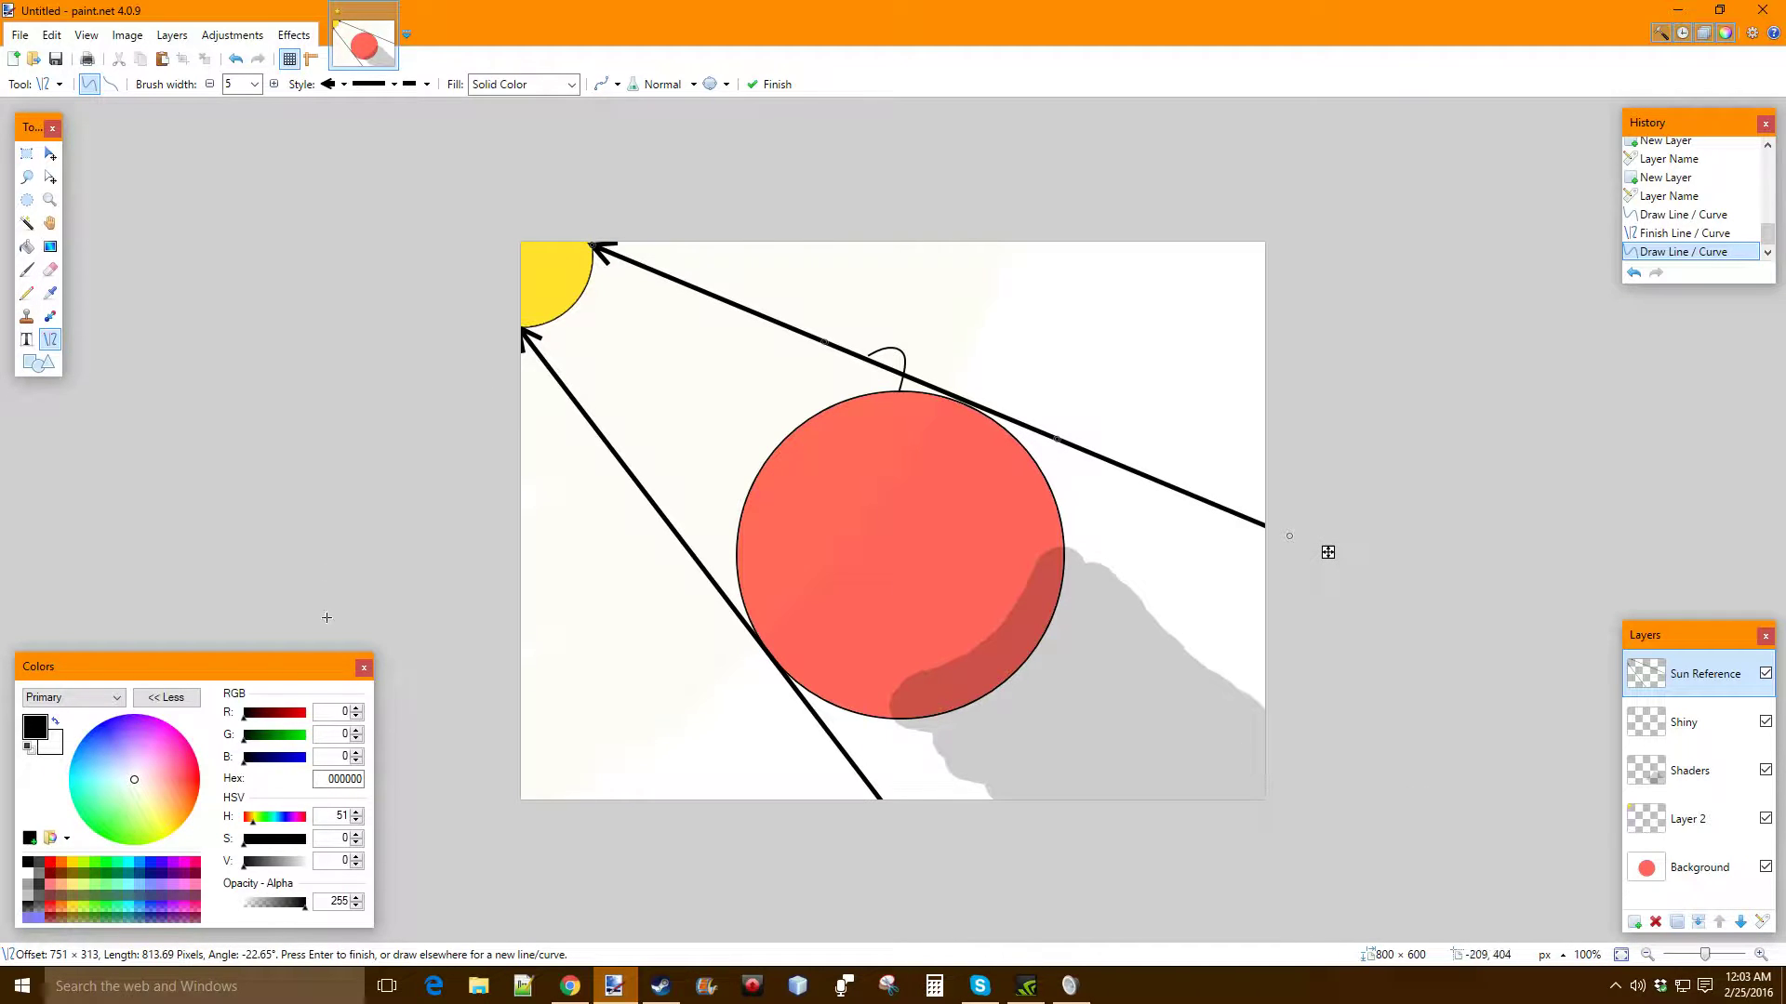
Select the Shaders layer and sample the grey shadow's colour with the Color Picker
click(28, 270)
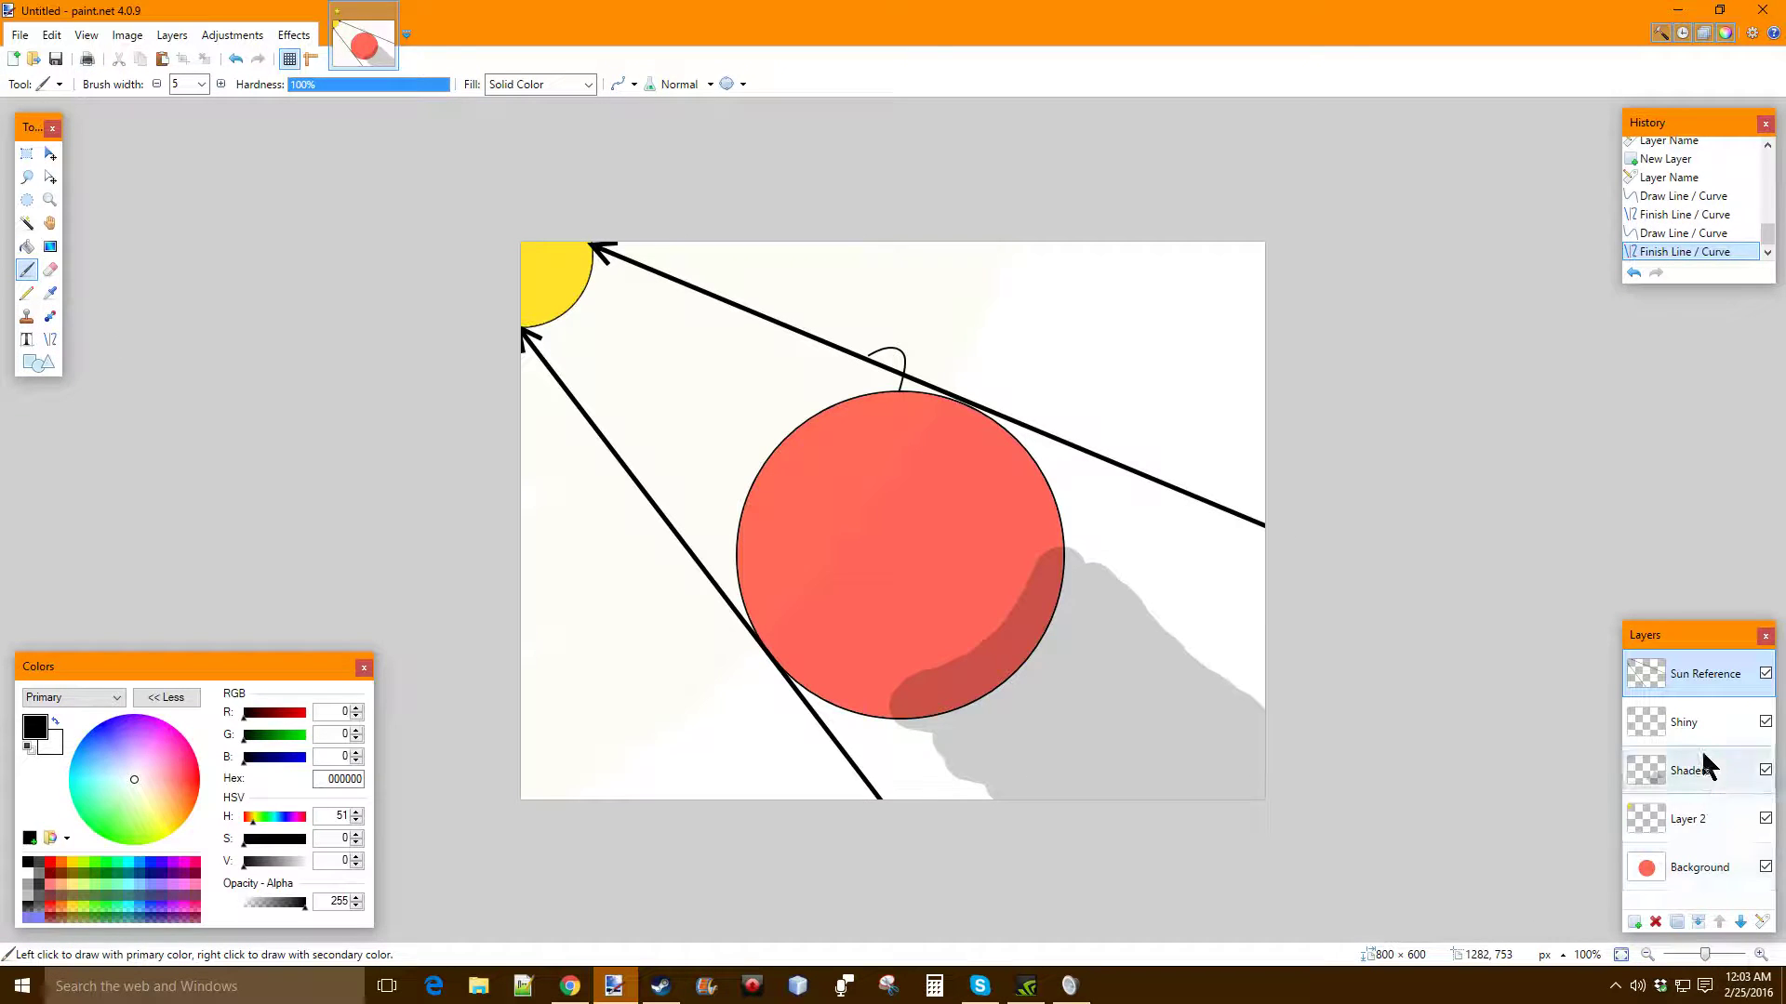
click(1680, 786)
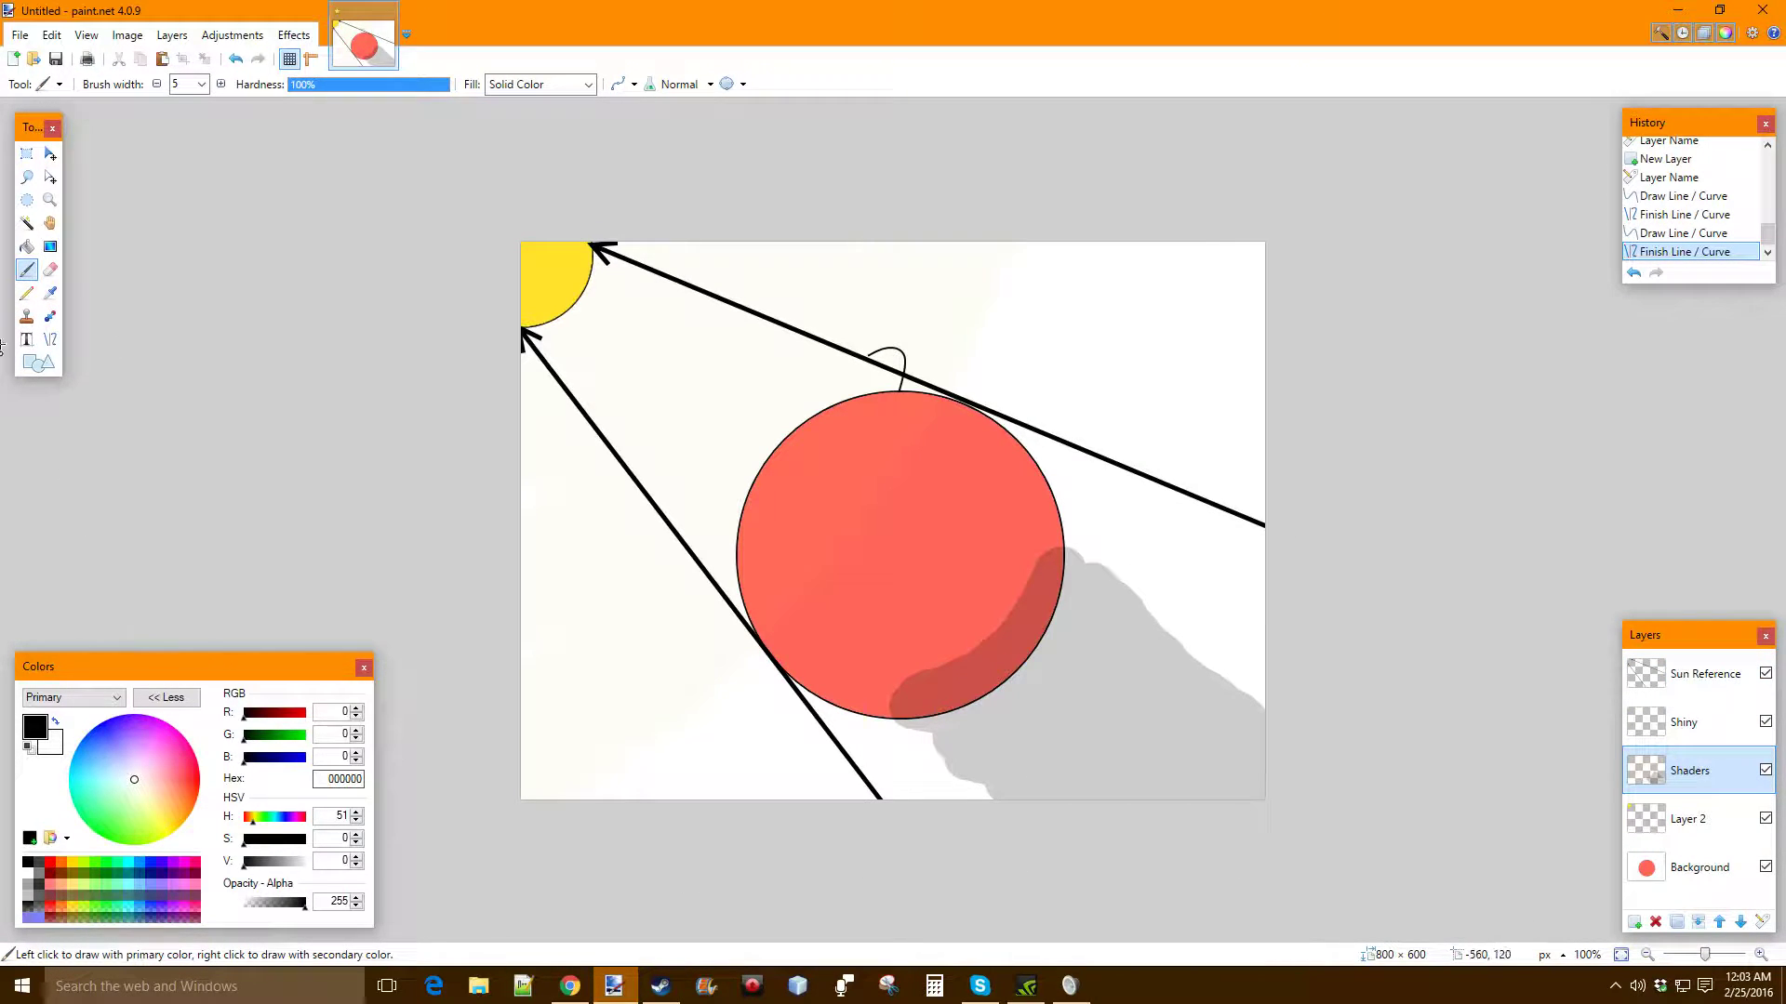
click(50, 293)
click(1129, 716)
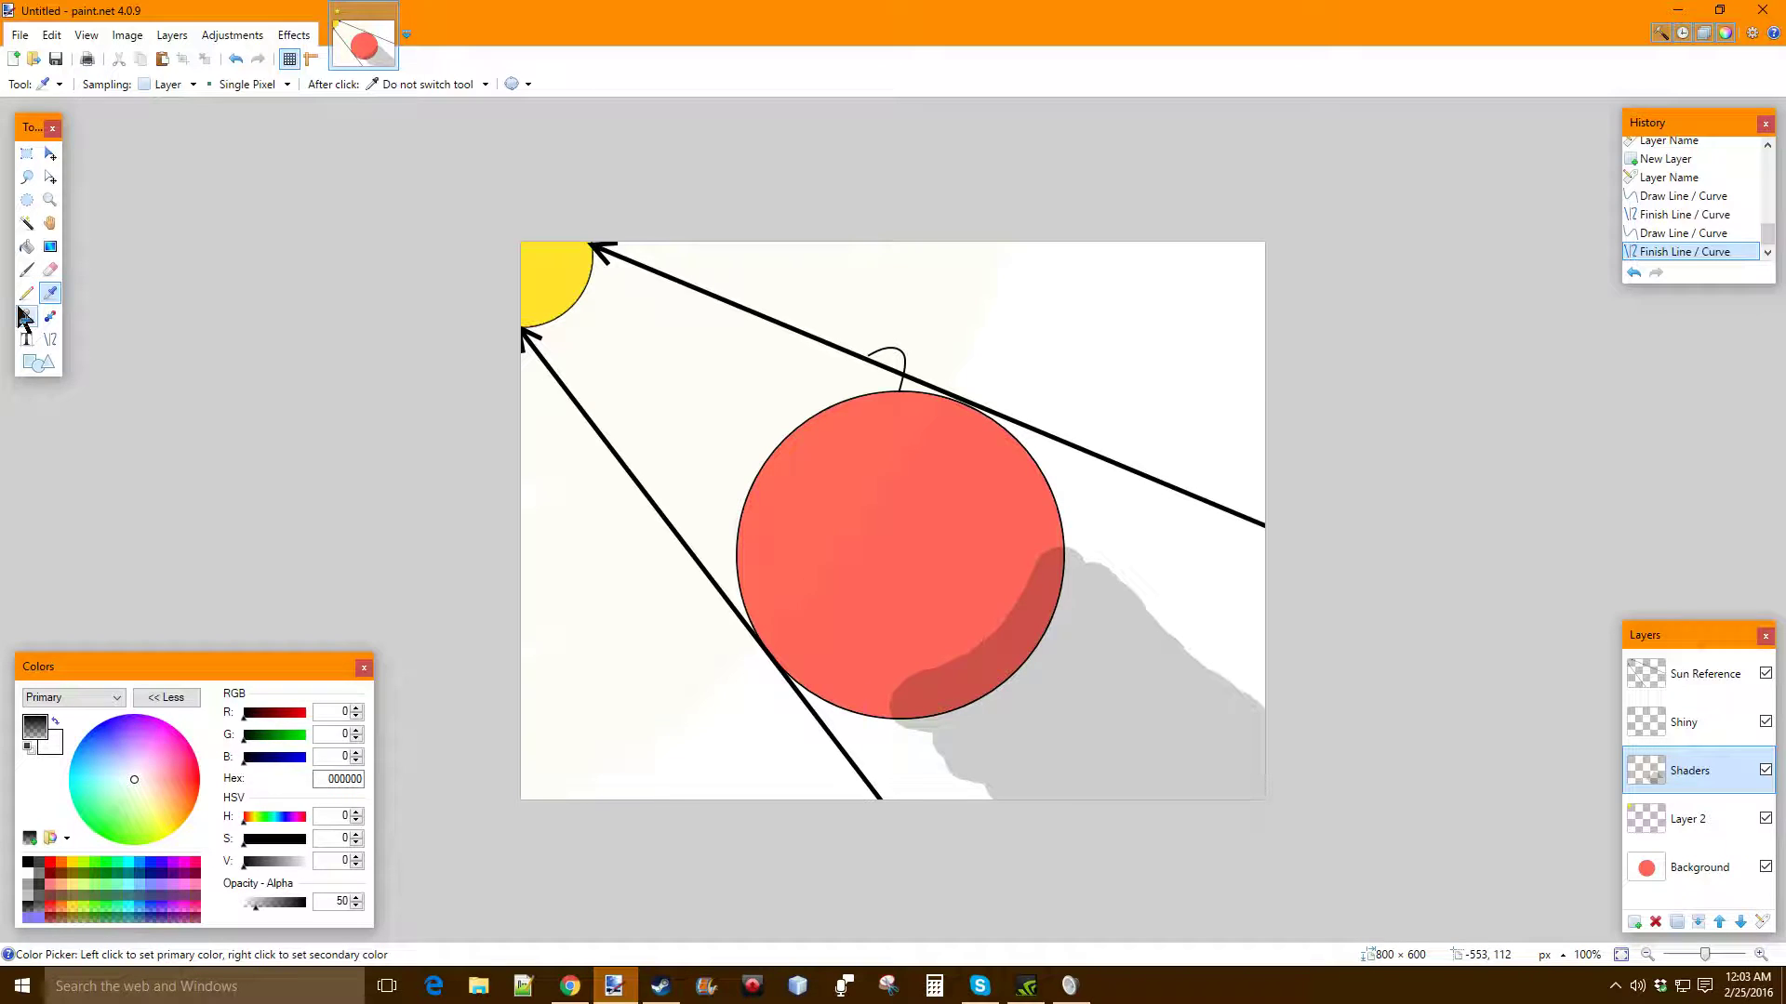
Try a translucent black Paintbrush stroke of width 5 along the fruit's lower-left edge beside the reference line, and undo it
click(27, 269)
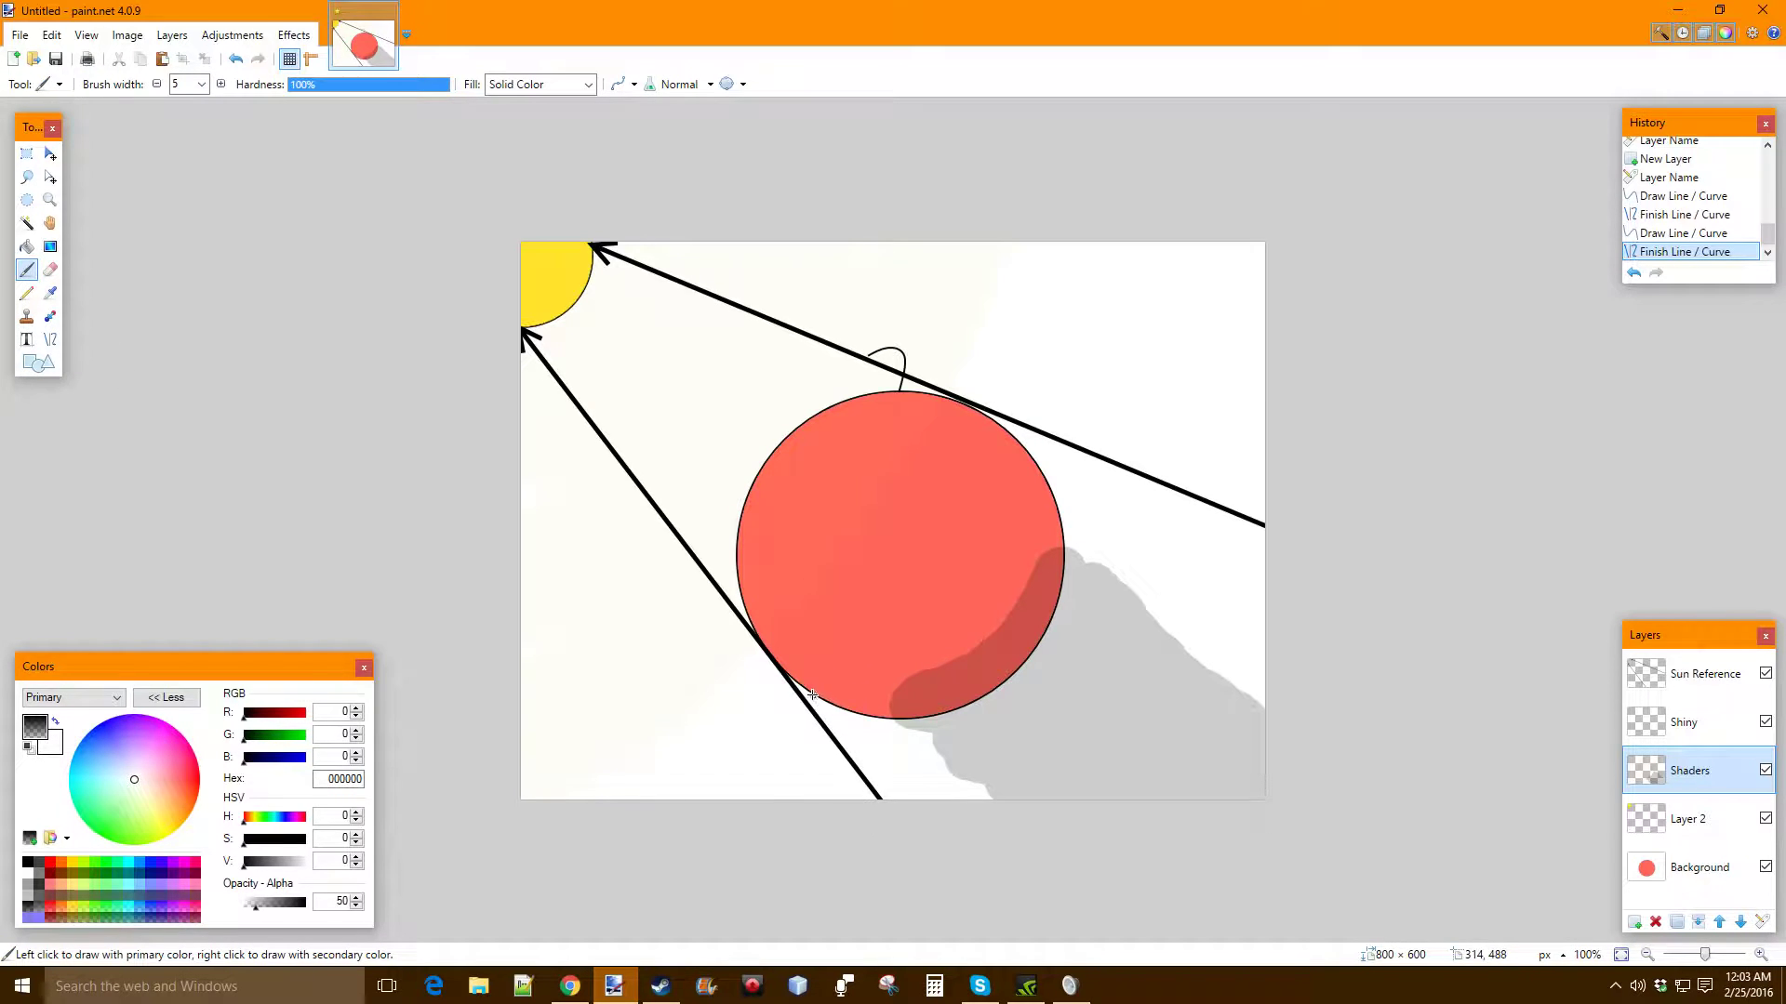
scroll(894, 749, up, 2)
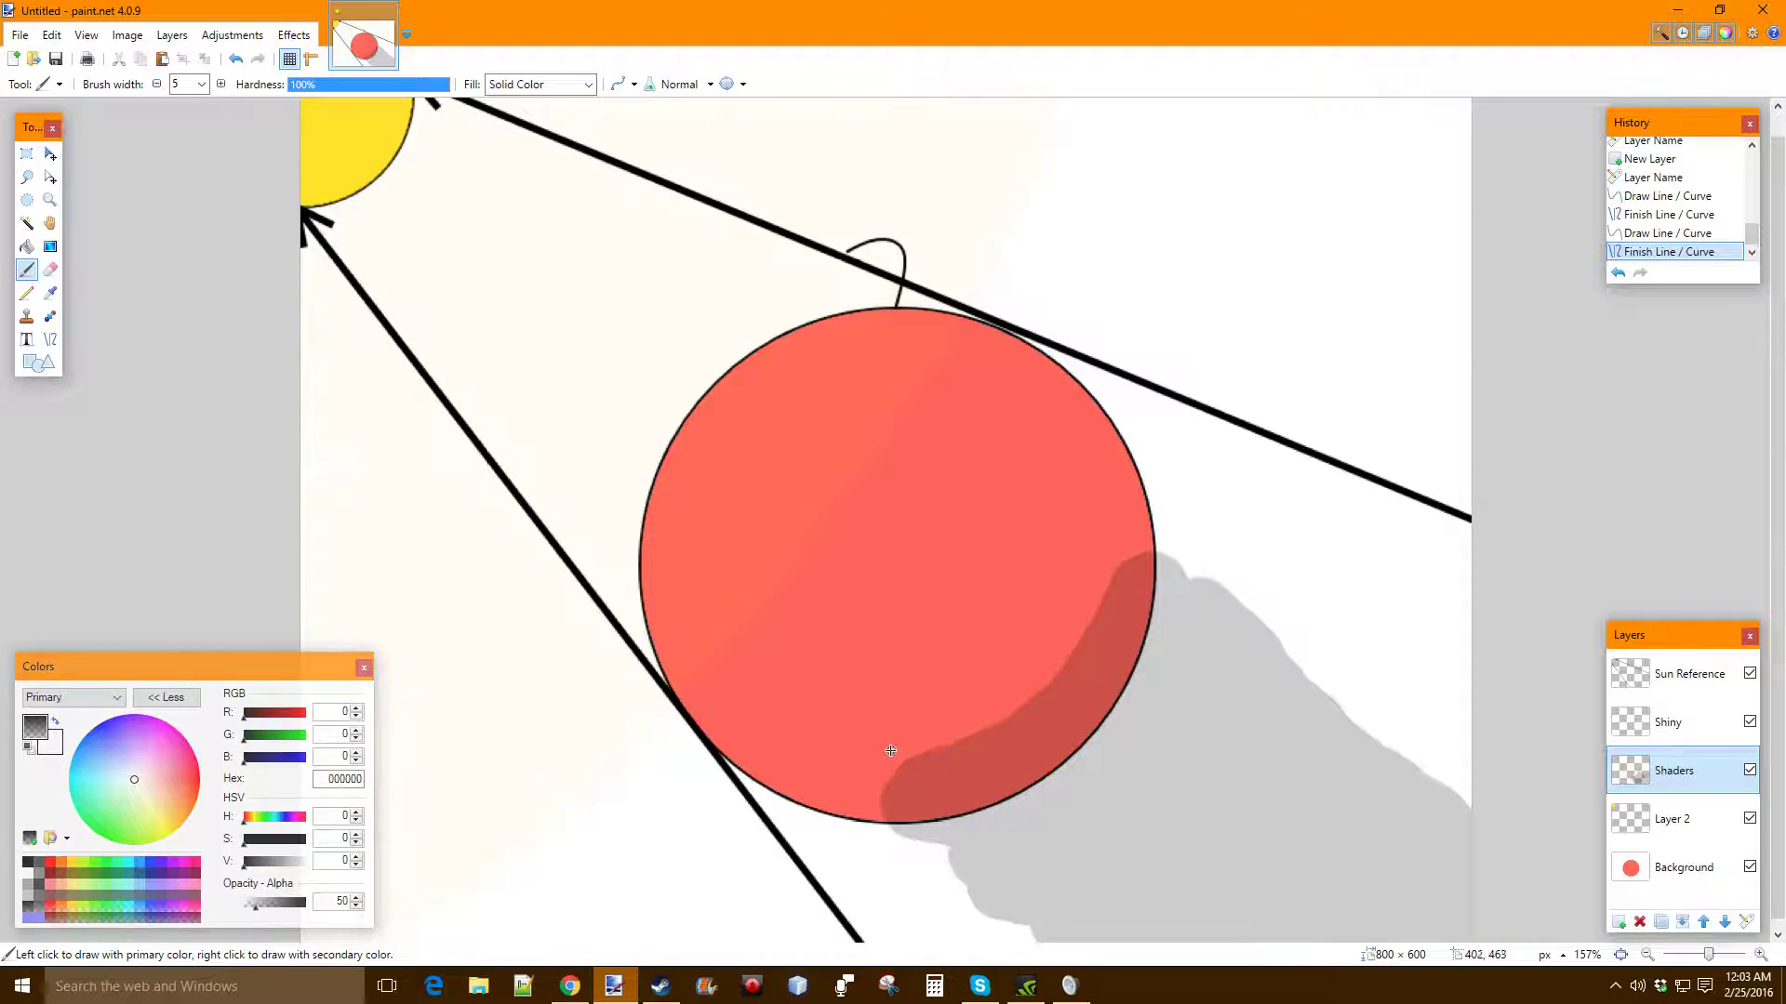
drag(897, 763, 876, 700)
scroll(903, 756, up, 3)
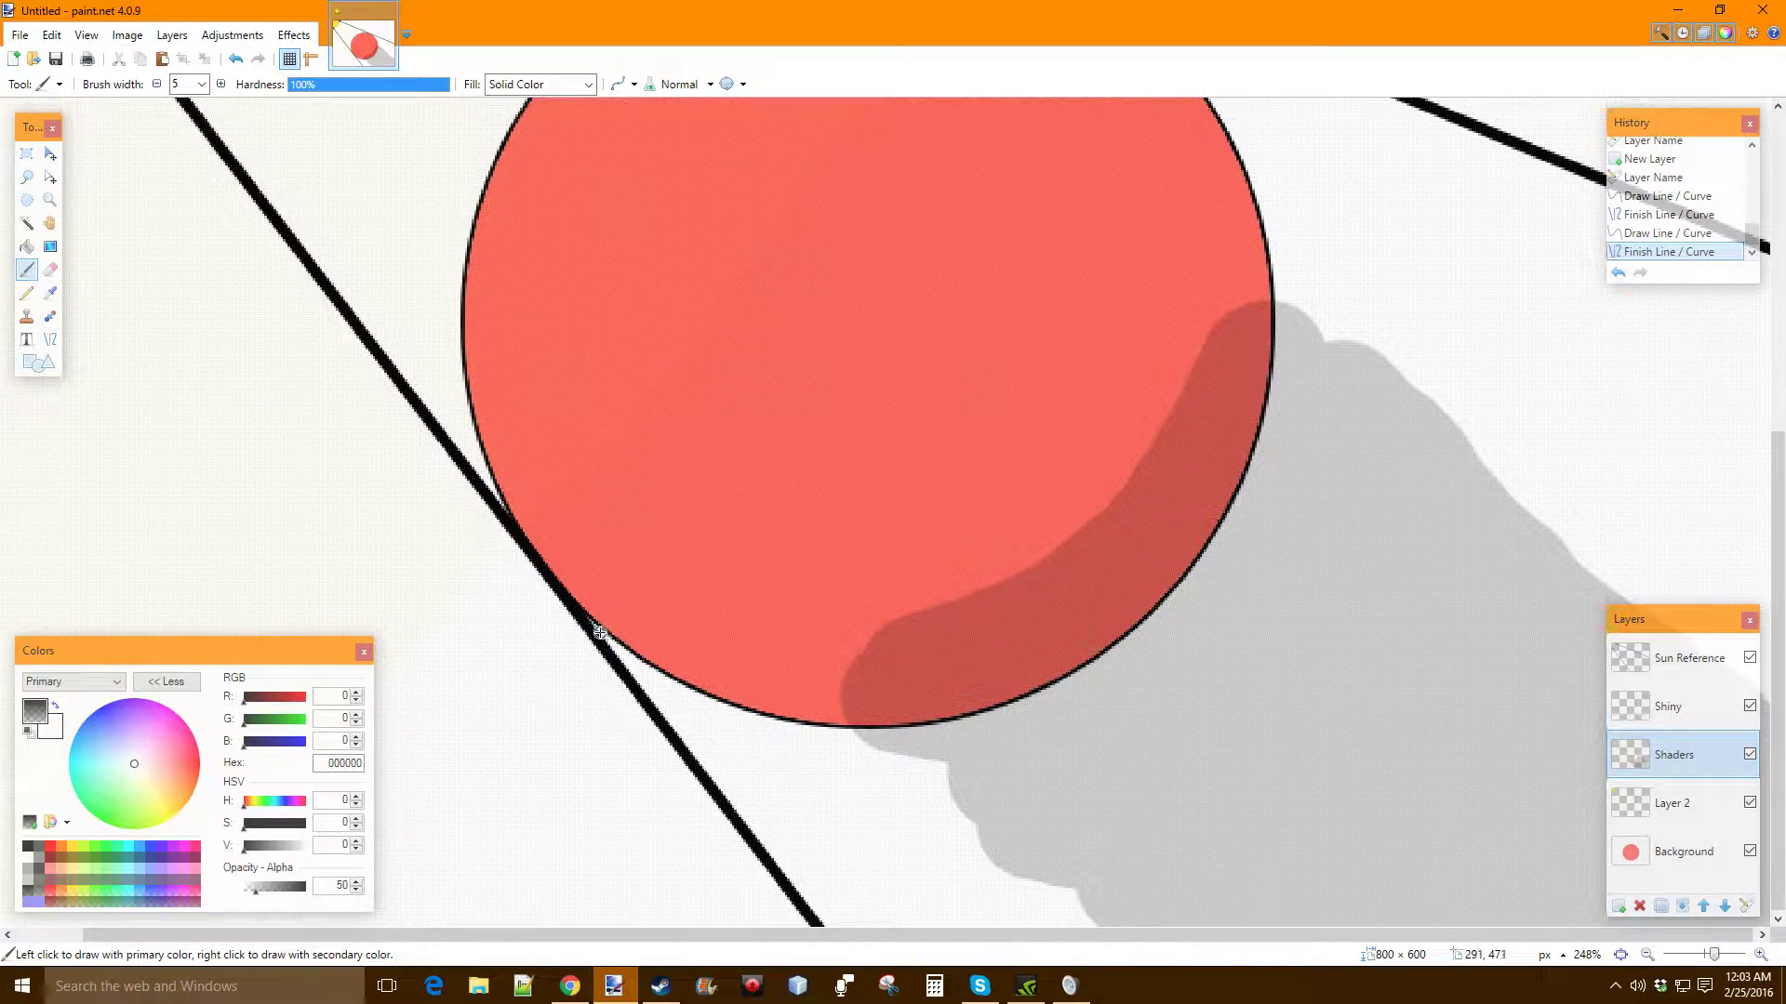
drag(614, 638, 669, 644)
key(ctrl+z)
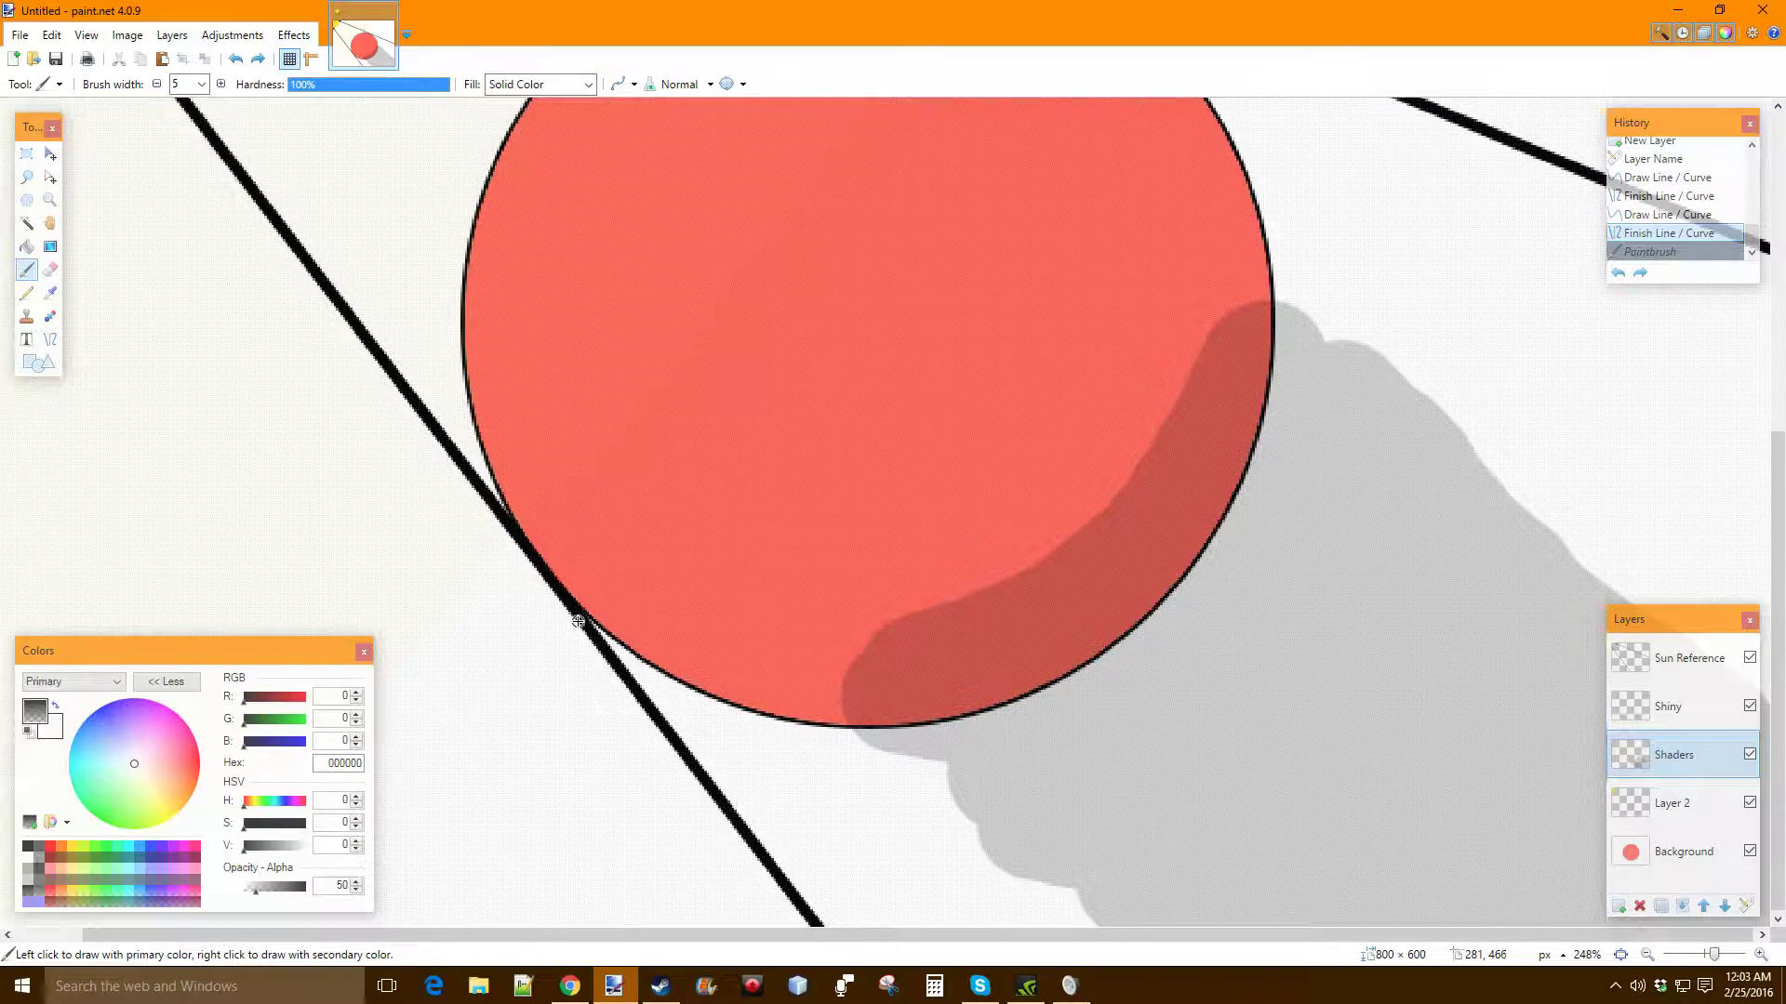
Try outlining a wider shadow with thin brush strokes between the lower reference line and the existing shadow, and undo it
mouse_move(618, 661)
mouse_down()
mouse_move(833, 925)
mouse_move(713, 777)
mouse_up()
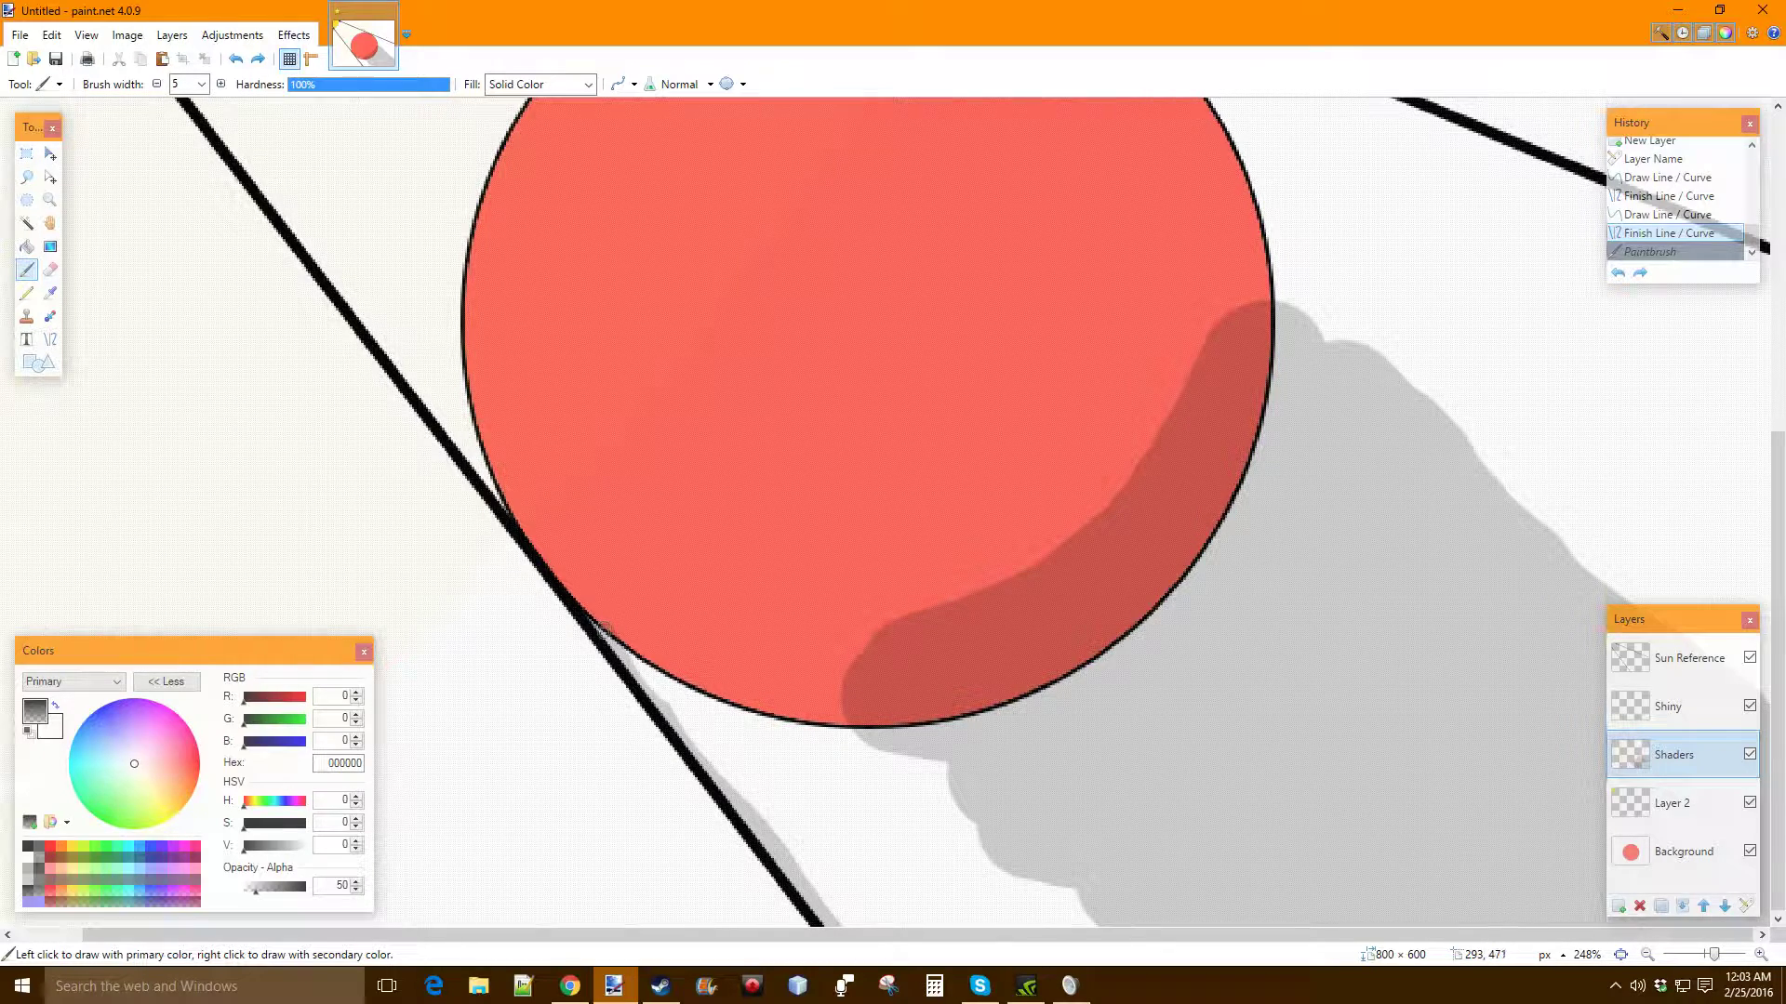
drag(643, 668, 711, 769)
mouse_move(796, 863)
mouse_down()
mouse_move(827, 891)
mouse_move(659, 683)
mouse_up()
mouse_move(848, 919)
mouse_down()
mouse_move(1116, 925)
mouse_move(964, 918)
mouse_up()
mouse_move(1105, 917)
mouse_down()
mouse_move(929, 899)
mouse_move(1061, 905)
mouse_move(1256, 828)
mouse_move(1202, 699)
mouse_move(1511, 704)
mouse_move(983, 925)
mouse_move(1127, 835)
mouse_move(942, 874)
mouse_up()
key(ctrl+z)
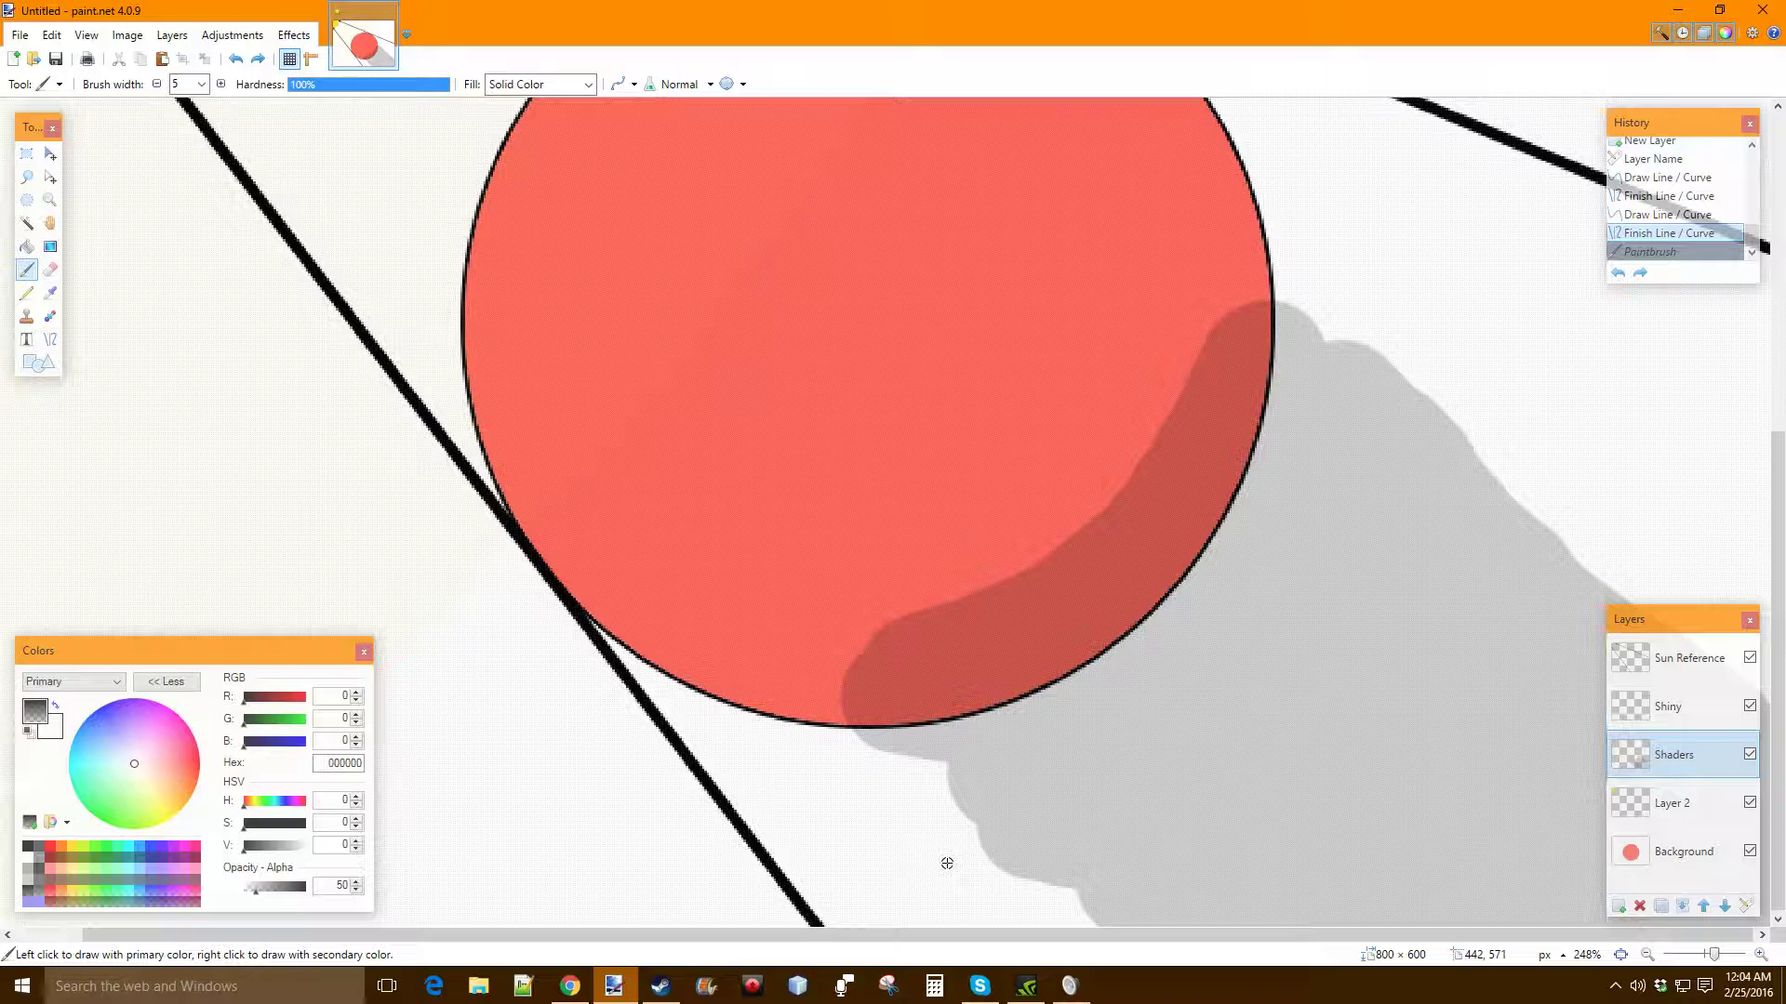
key(ctrl+0)
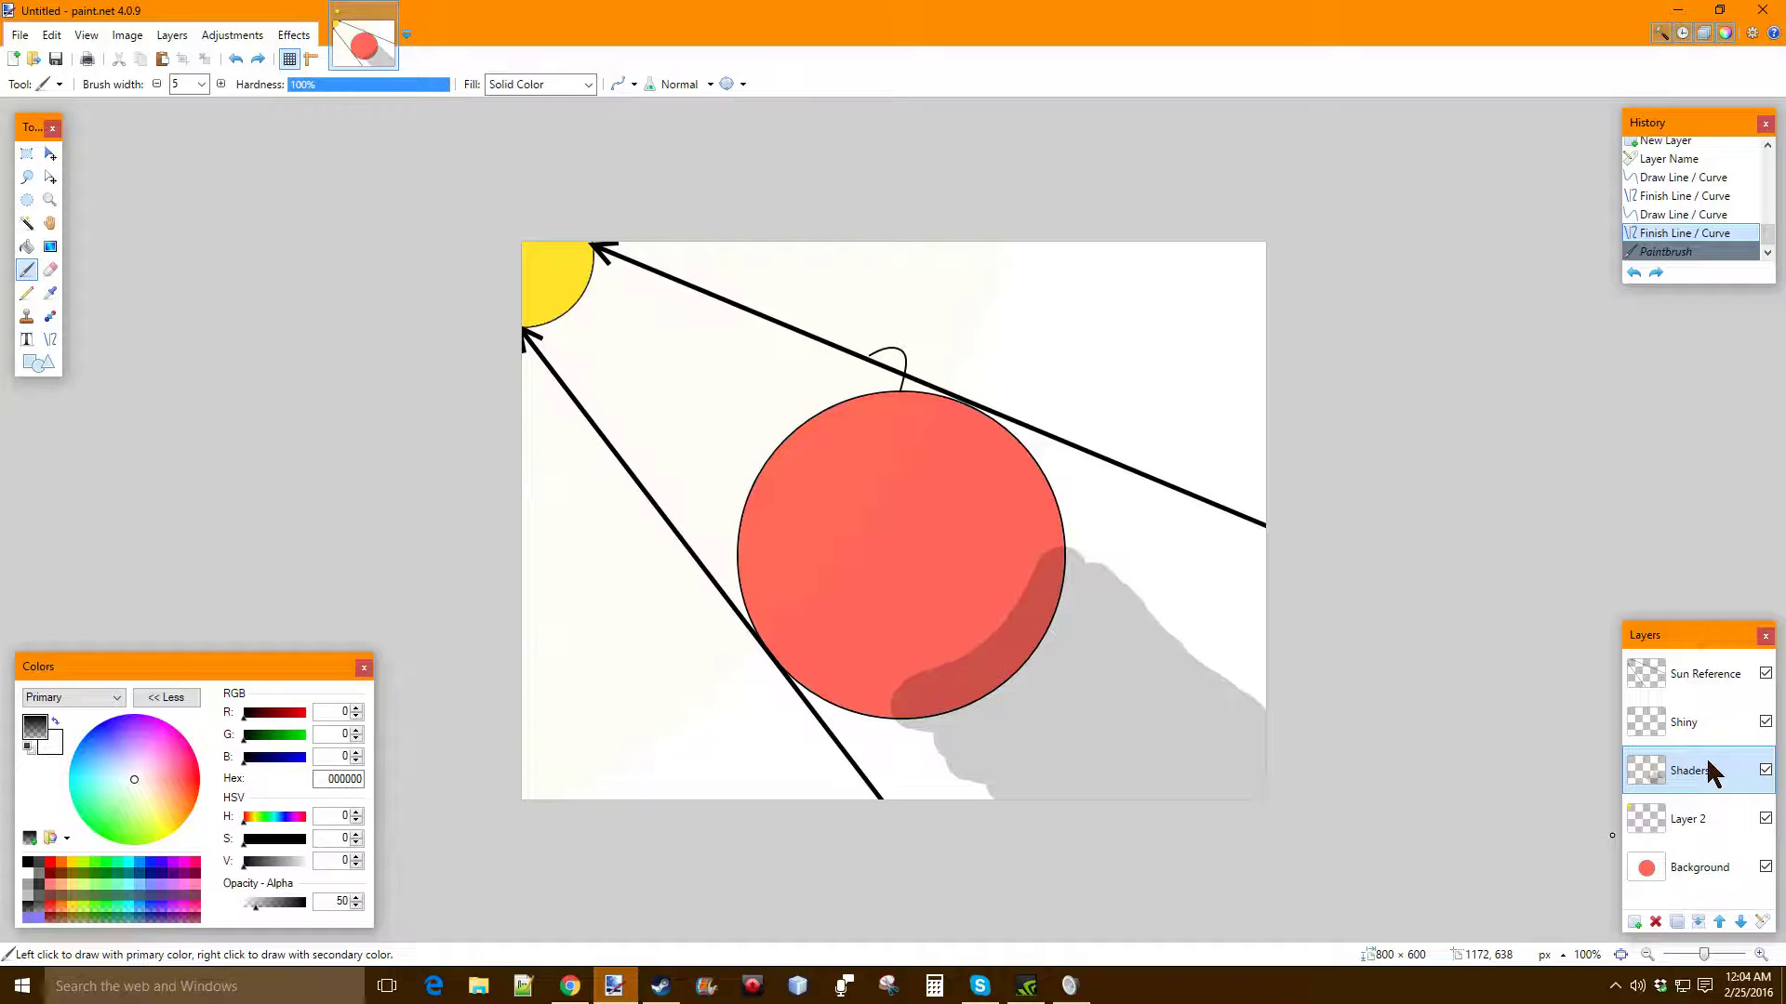
Erase the whole grey shadow on the Shaders layer with the Eraser at width 100, raising the opacity to 255
click(49, 269)
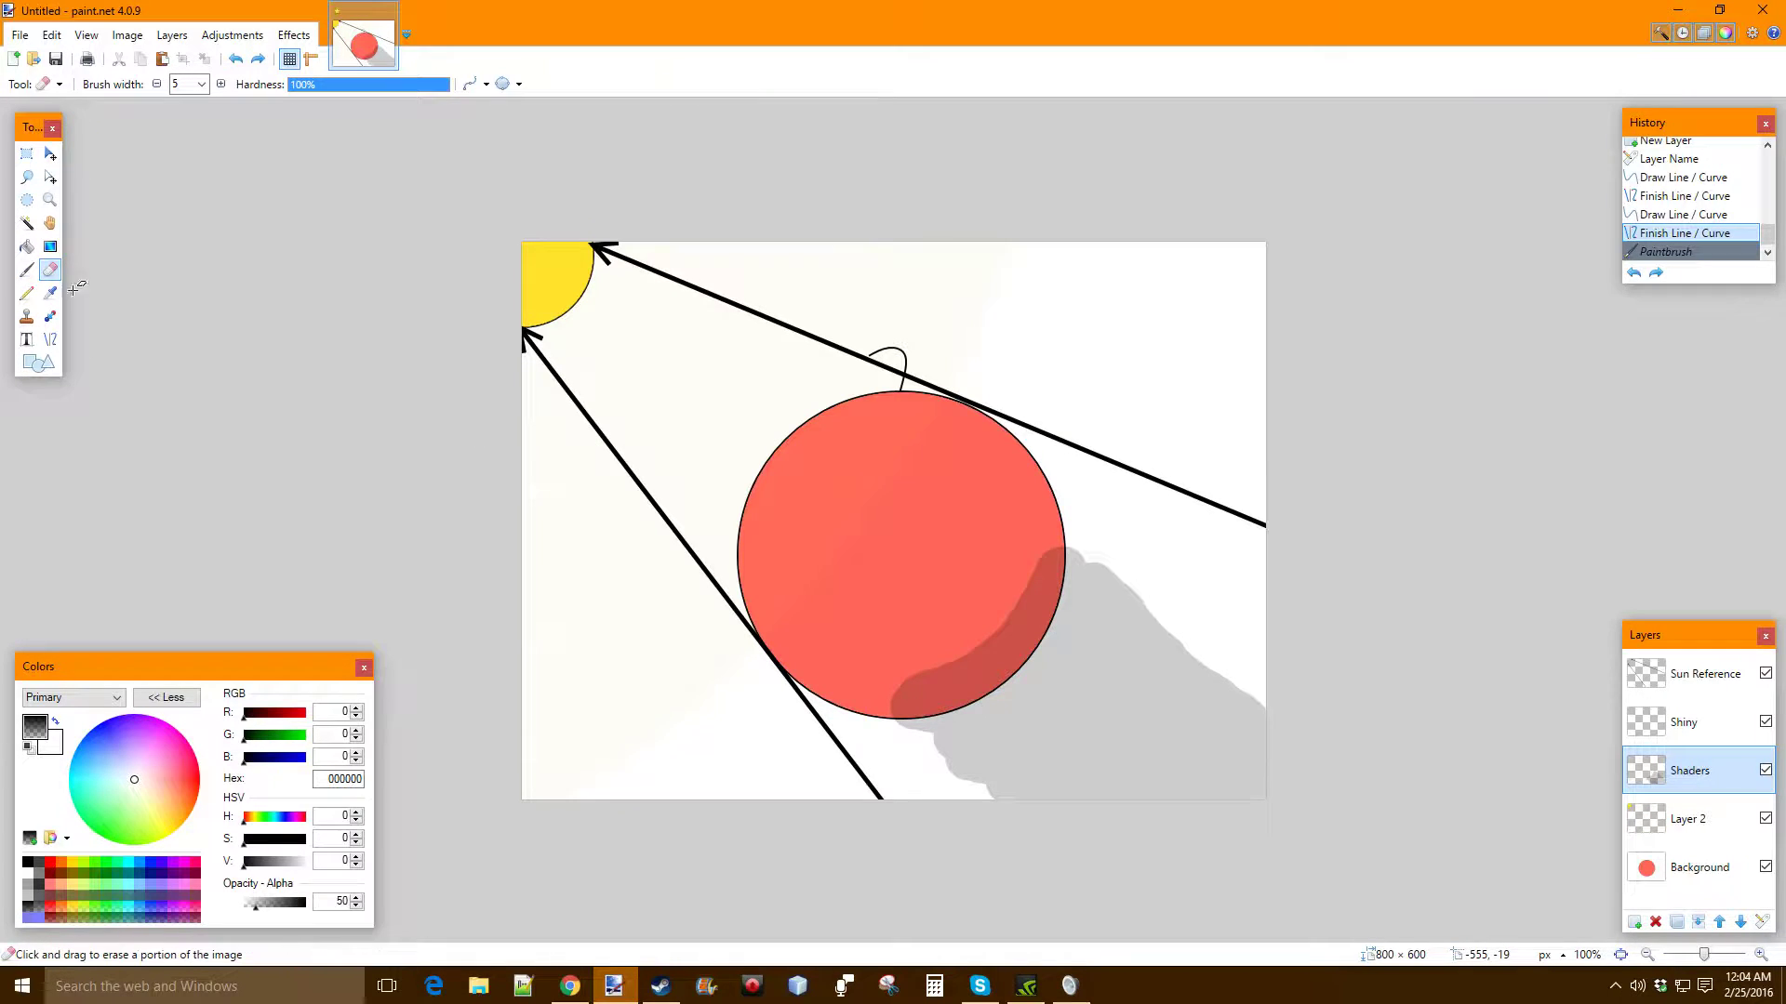
click(201, 84)
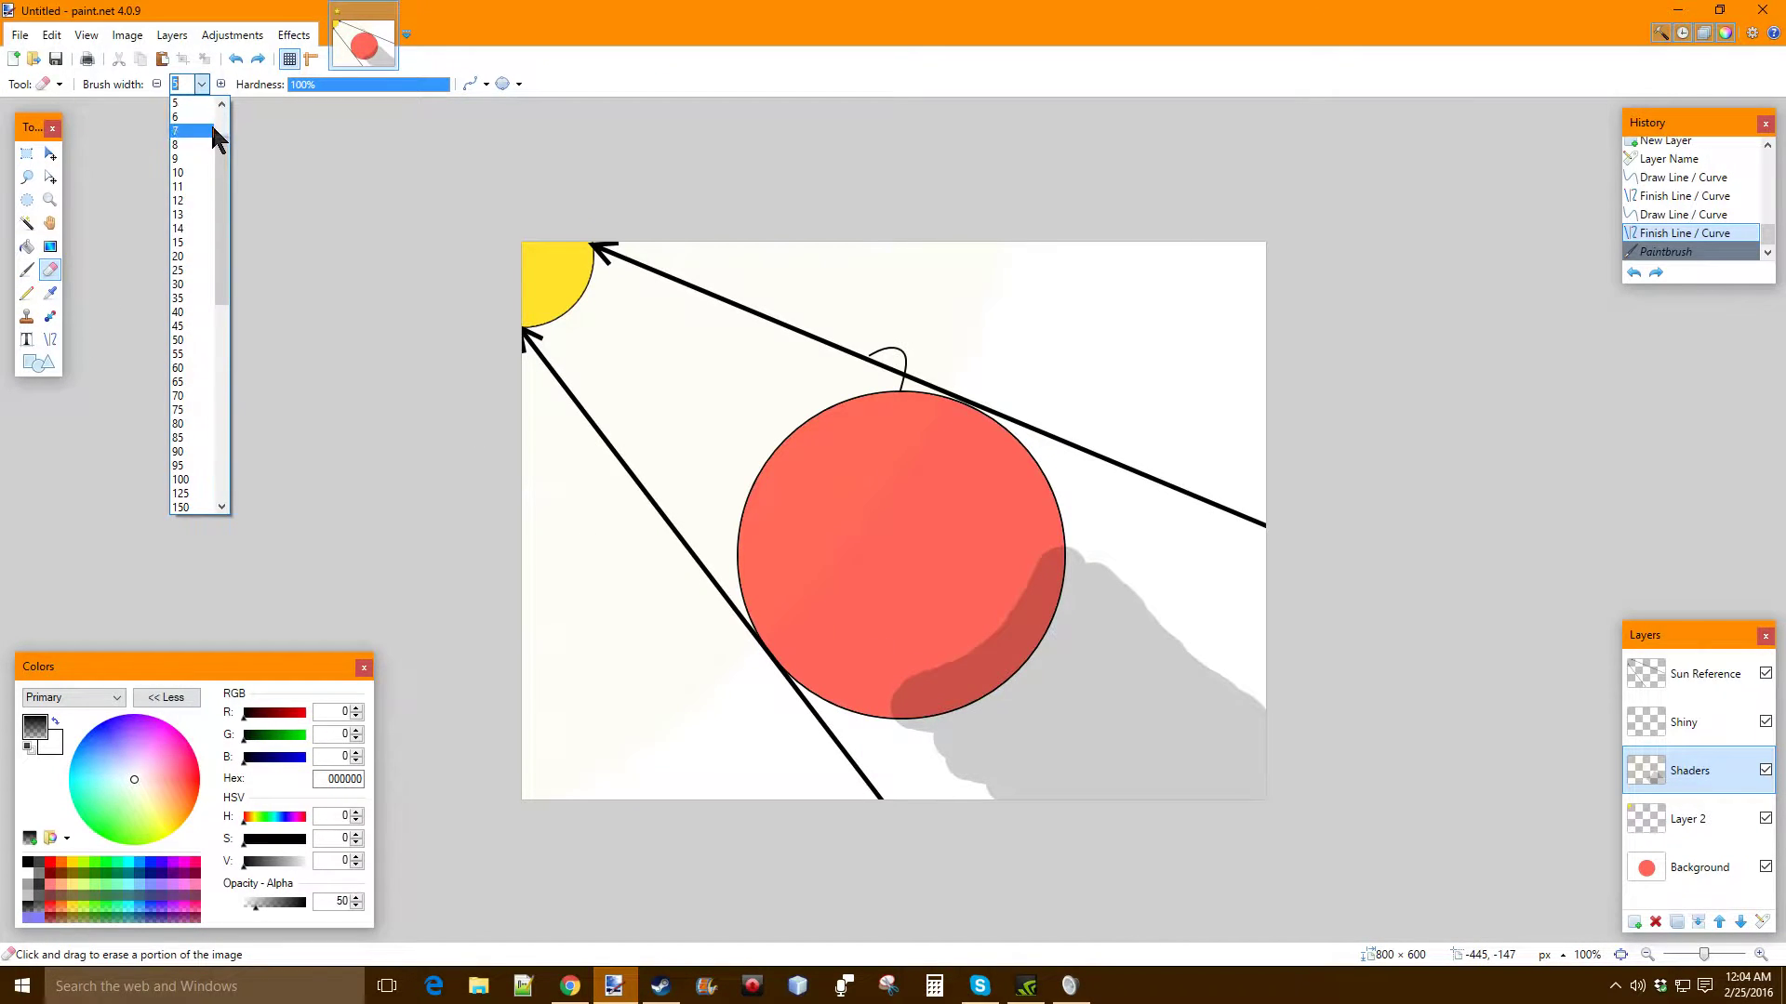
click(186, 479)
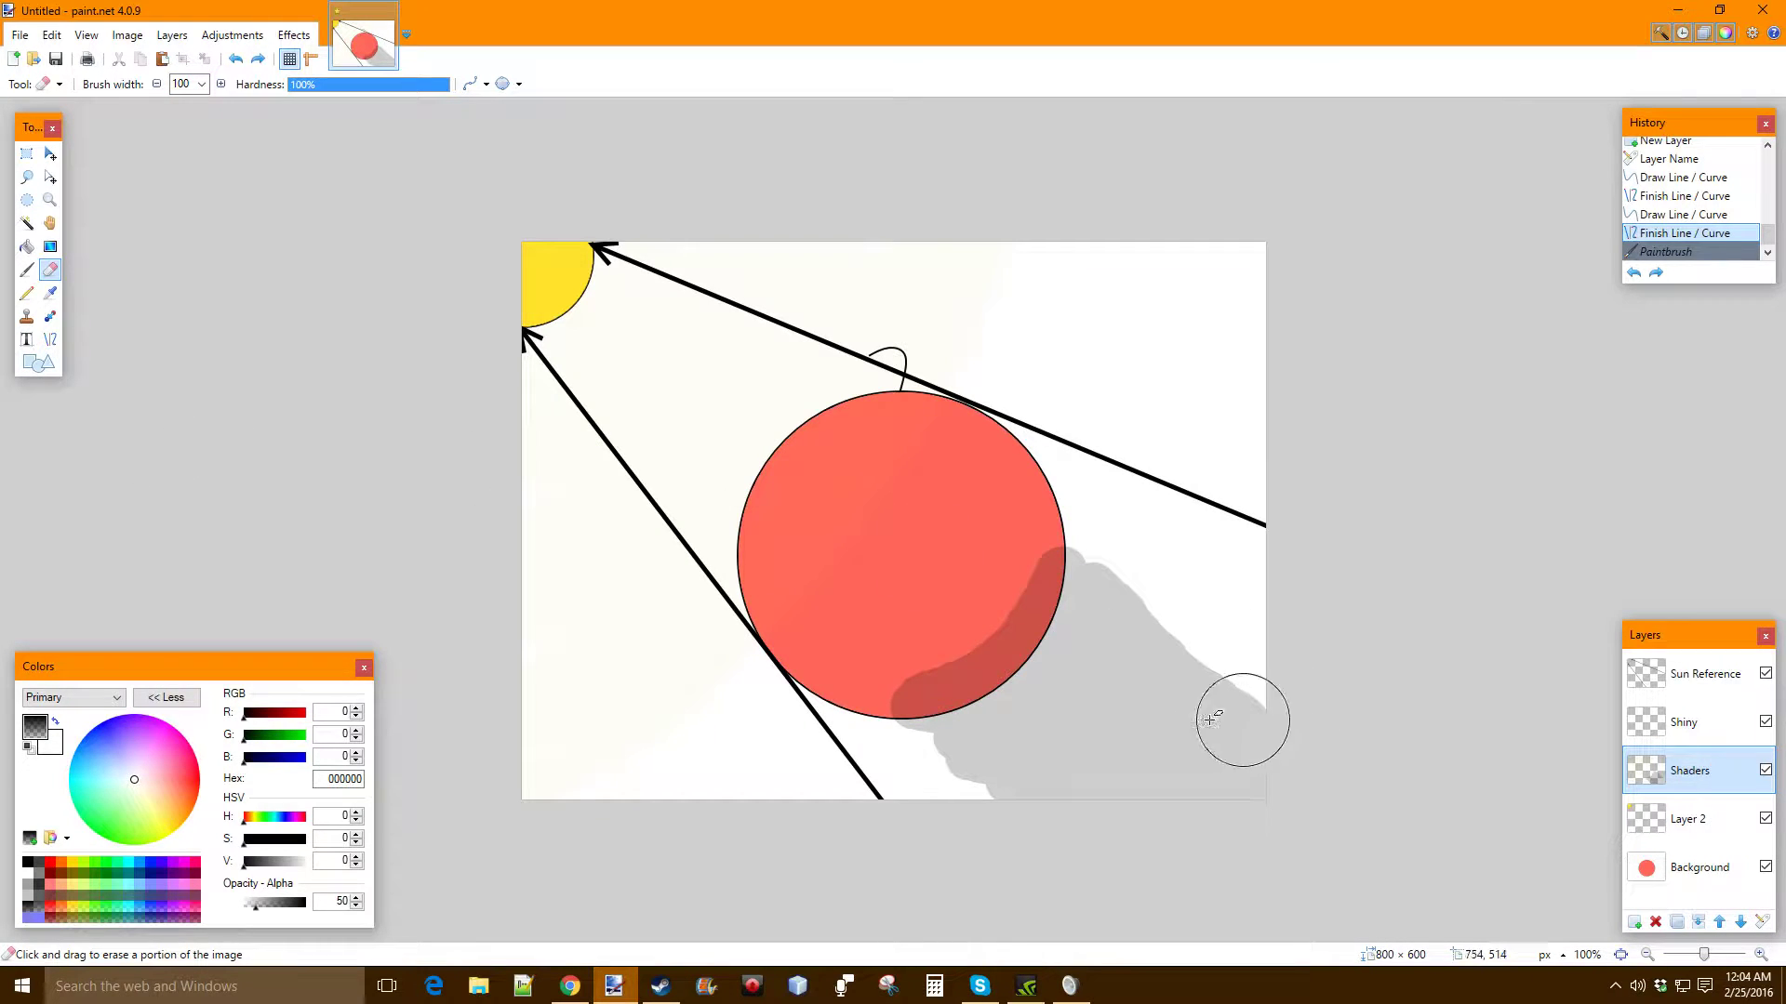
mouse_move(1027, 616)
mouse_down()
mouse_move(1050, 646)
mouse_move(1108, 542)
mouse_move(1082, 631)
mouse_move(1130, 627)
mouse_move(1148, 695)
mouse_move(1204, 667)
mouse_move(1176, 731)
mouse_move(1219, 704)
mouse_move(1201, 764)
mouse_move(1246, 737)
mouse_move(1212, 801)
mouse_move(1048, 776)
mouse_move(976, 790)
mouse_move(943, 703)
mouse_up()
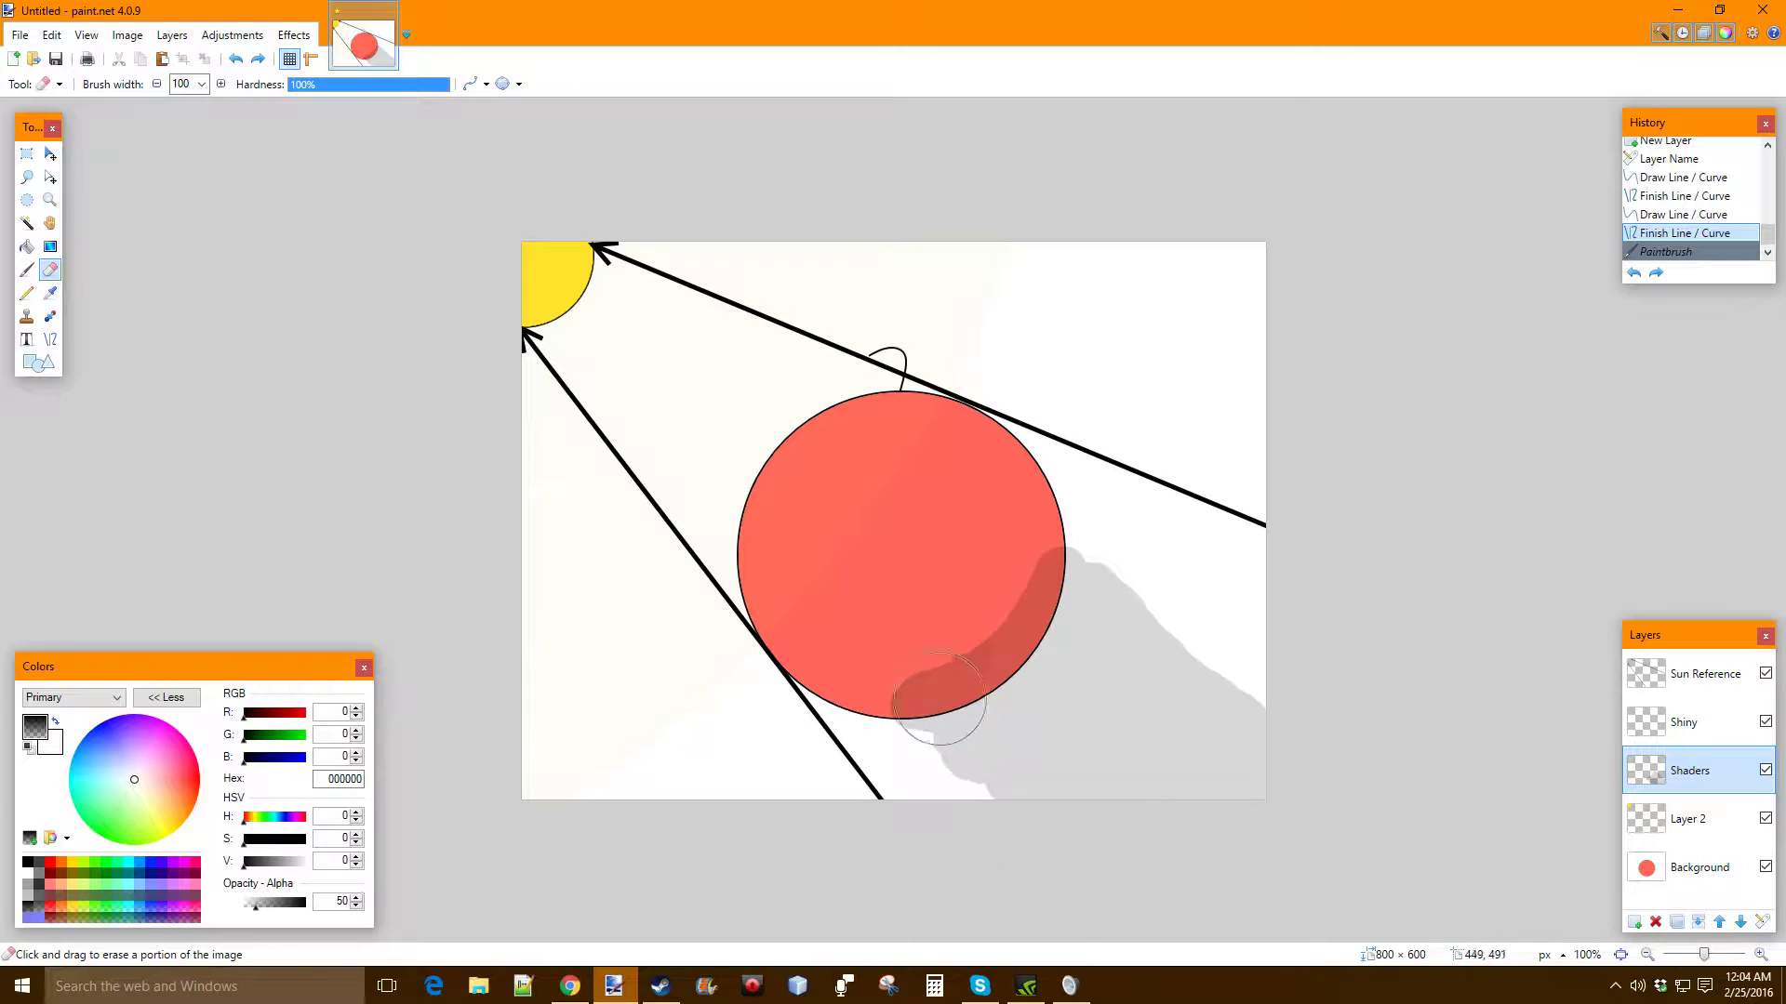
drag(1026, 614, 1084, 570)
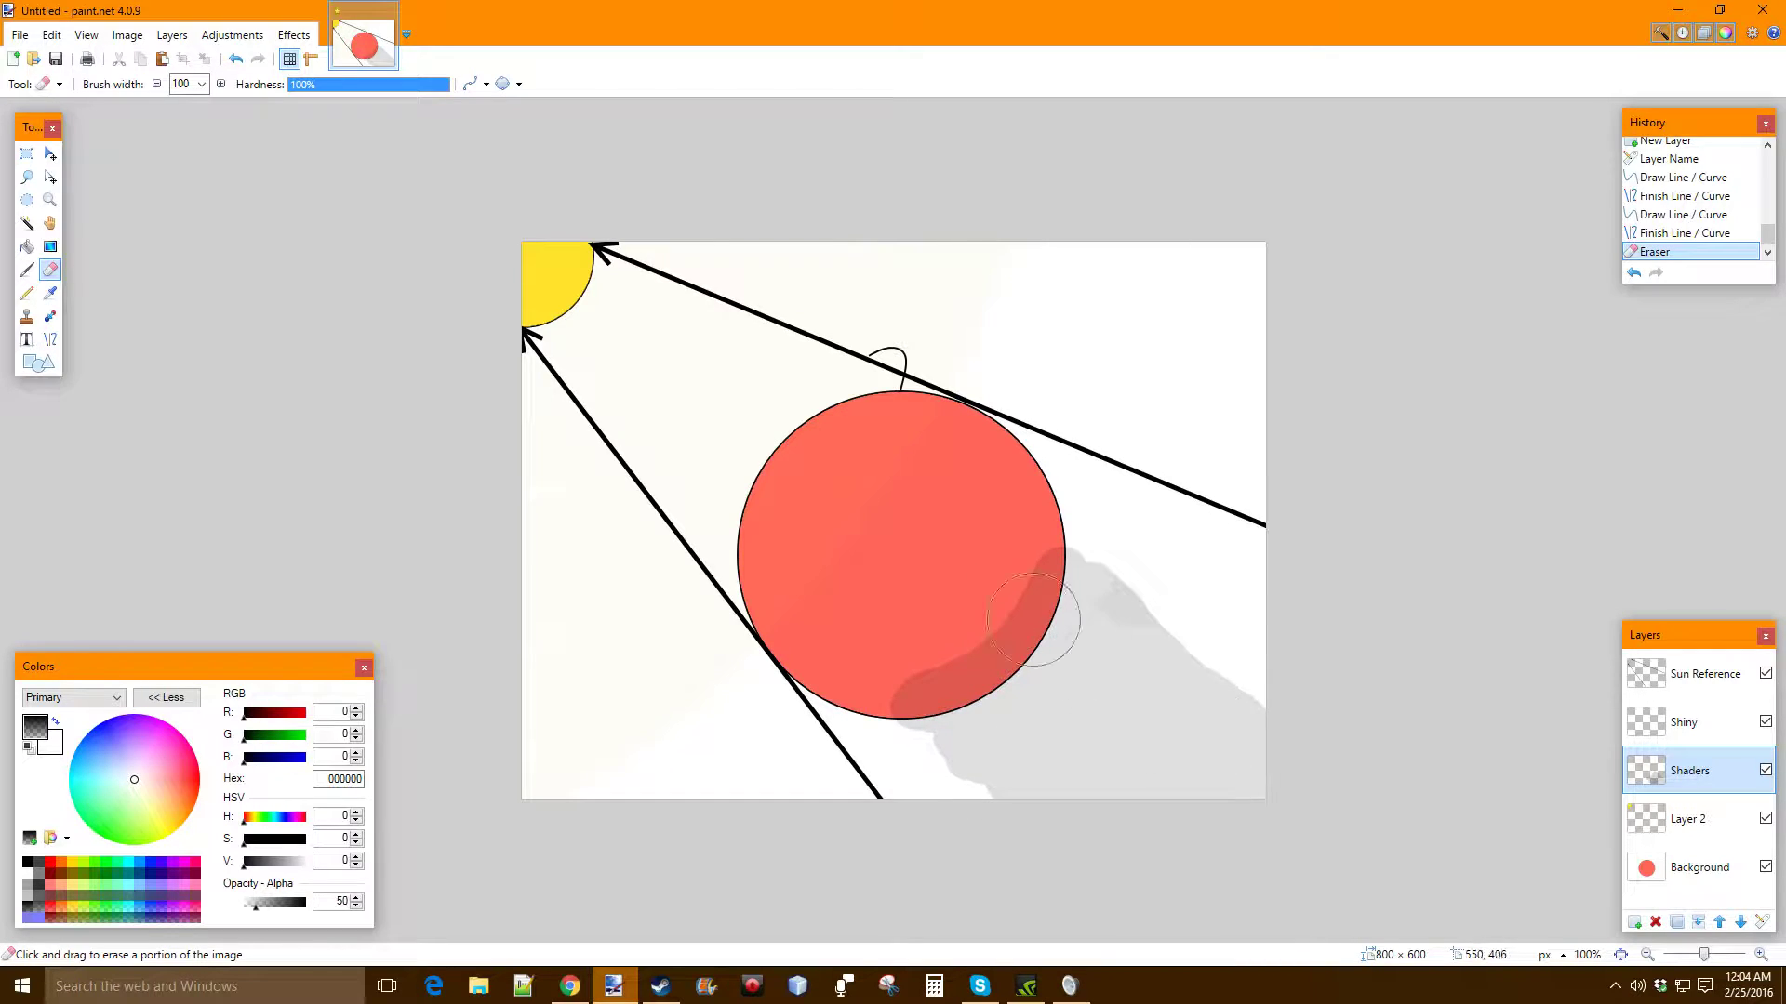
drag(1138, 630, 1101, 629)
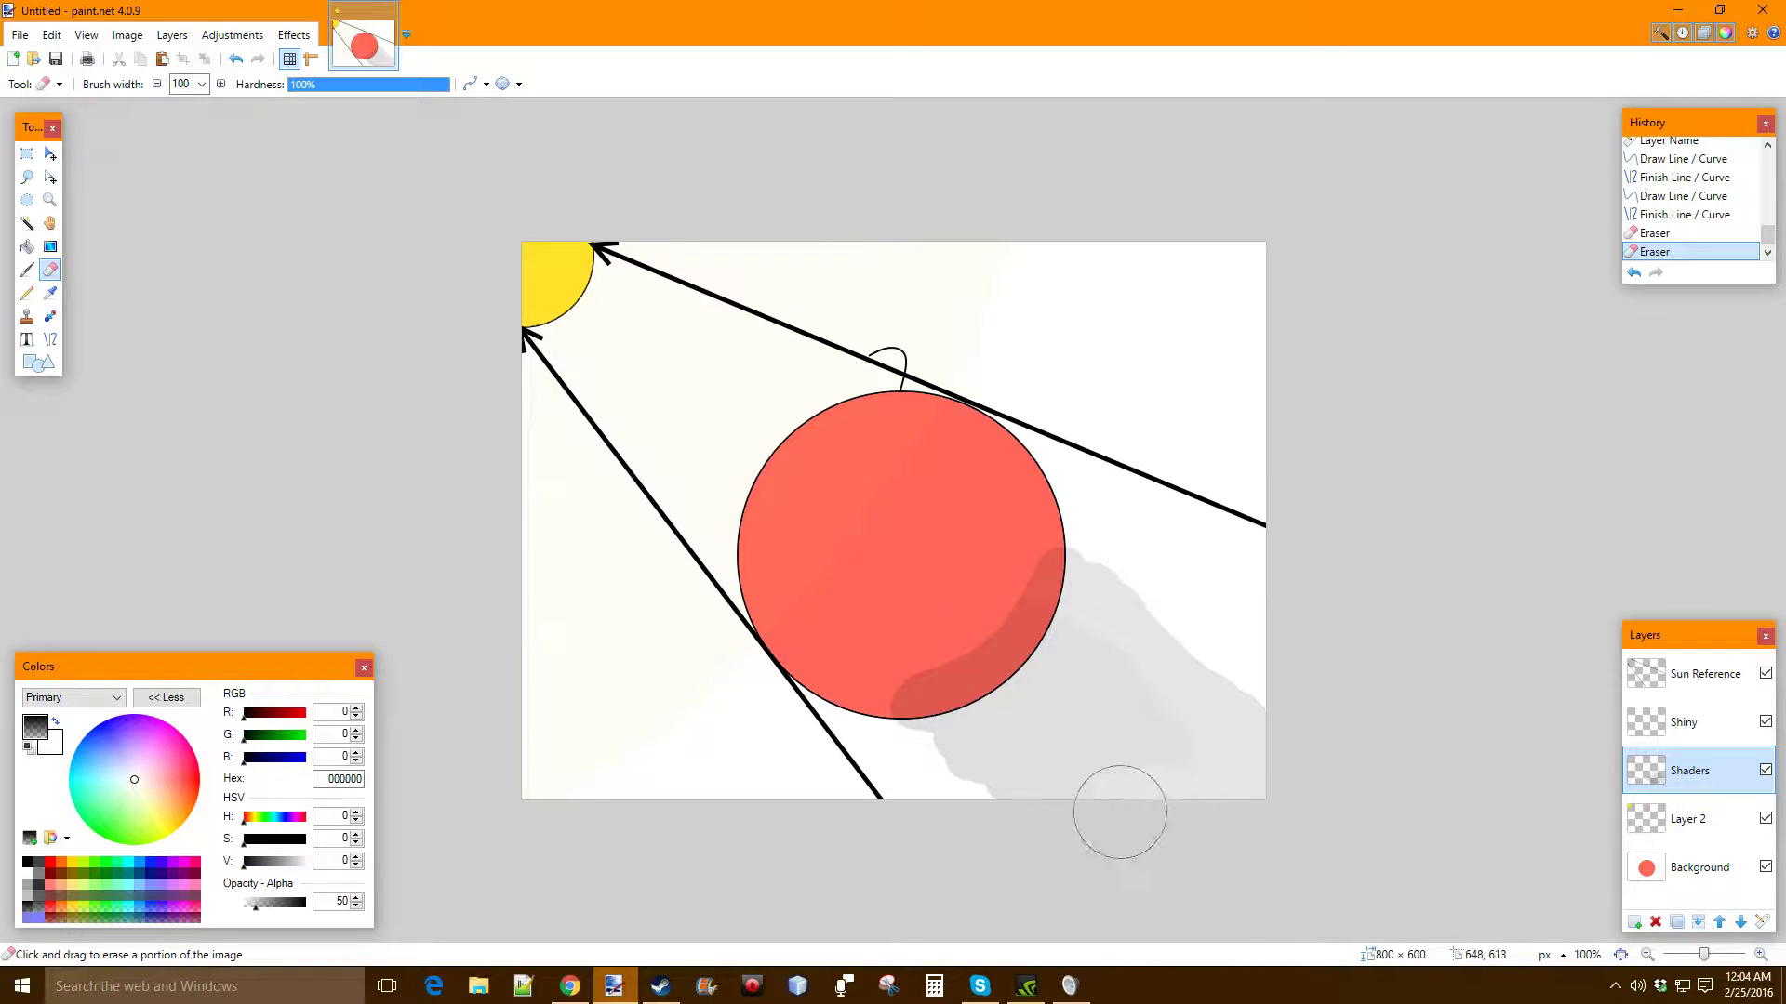
mouse_move(944, 716)
mouse_down()
mouse_move(1097, 685)
mouse_move(1171, 717)
mouse_move(1044, 742)
mouse_move(1088, 688)
mouse_up()
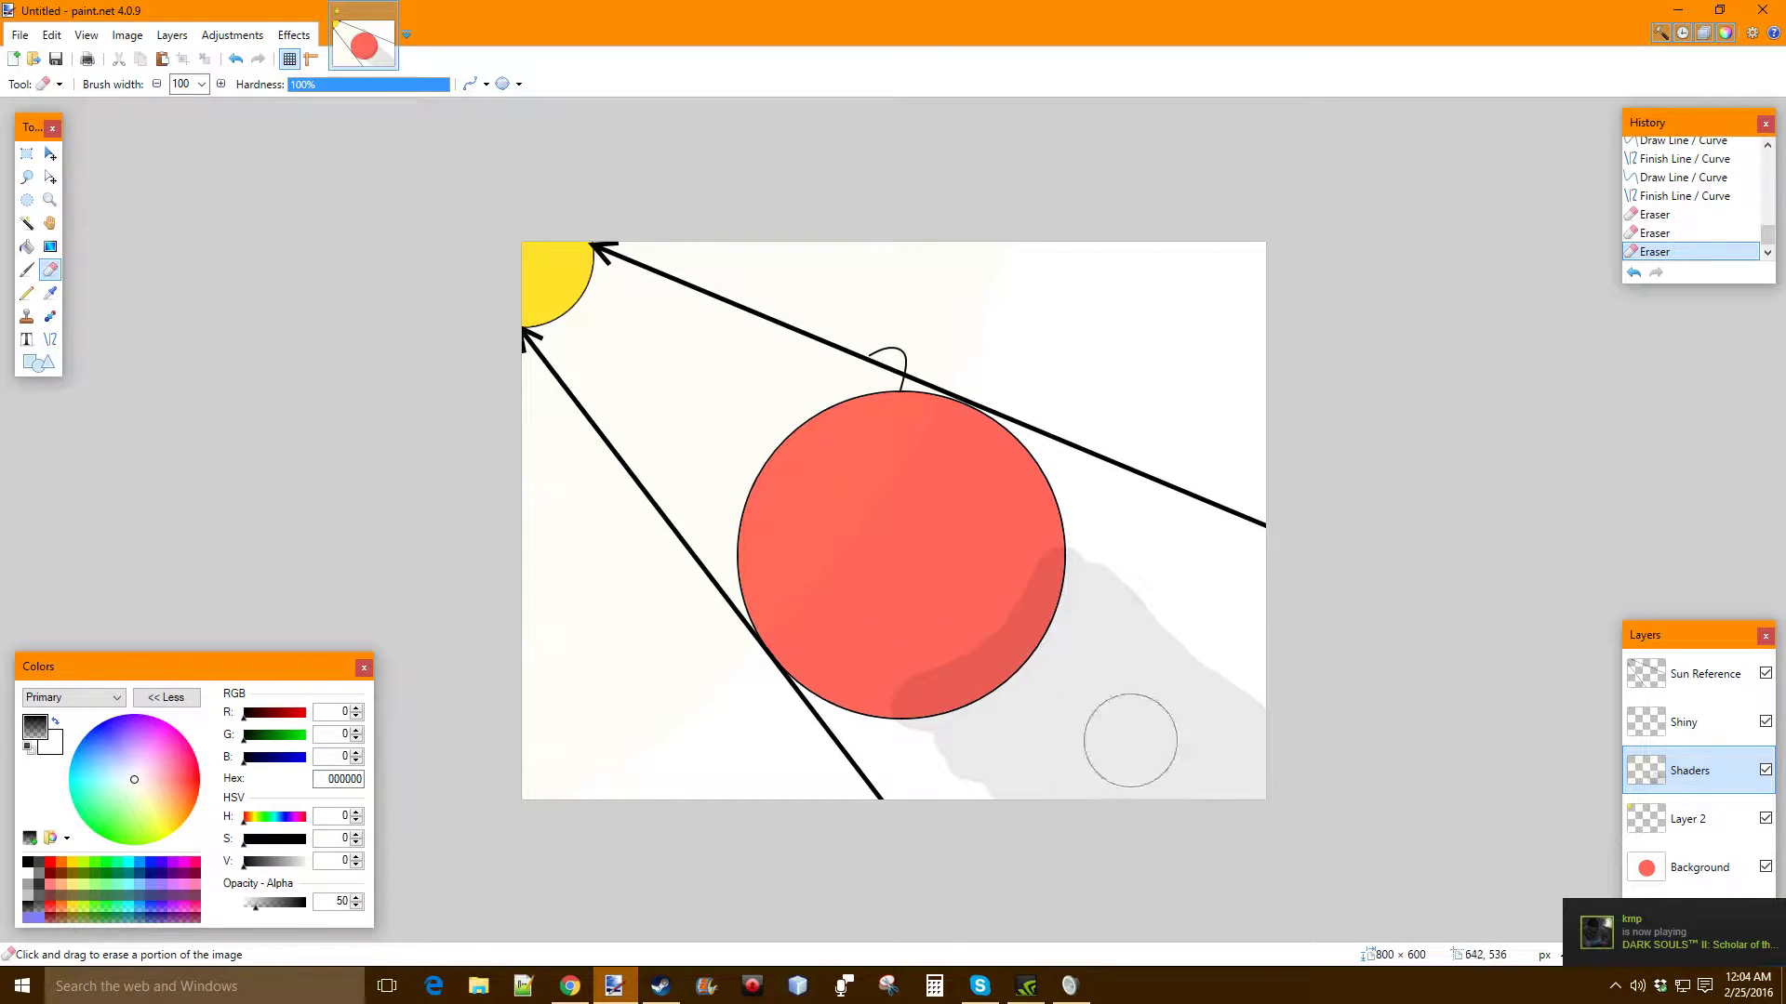
click(1013, 637)
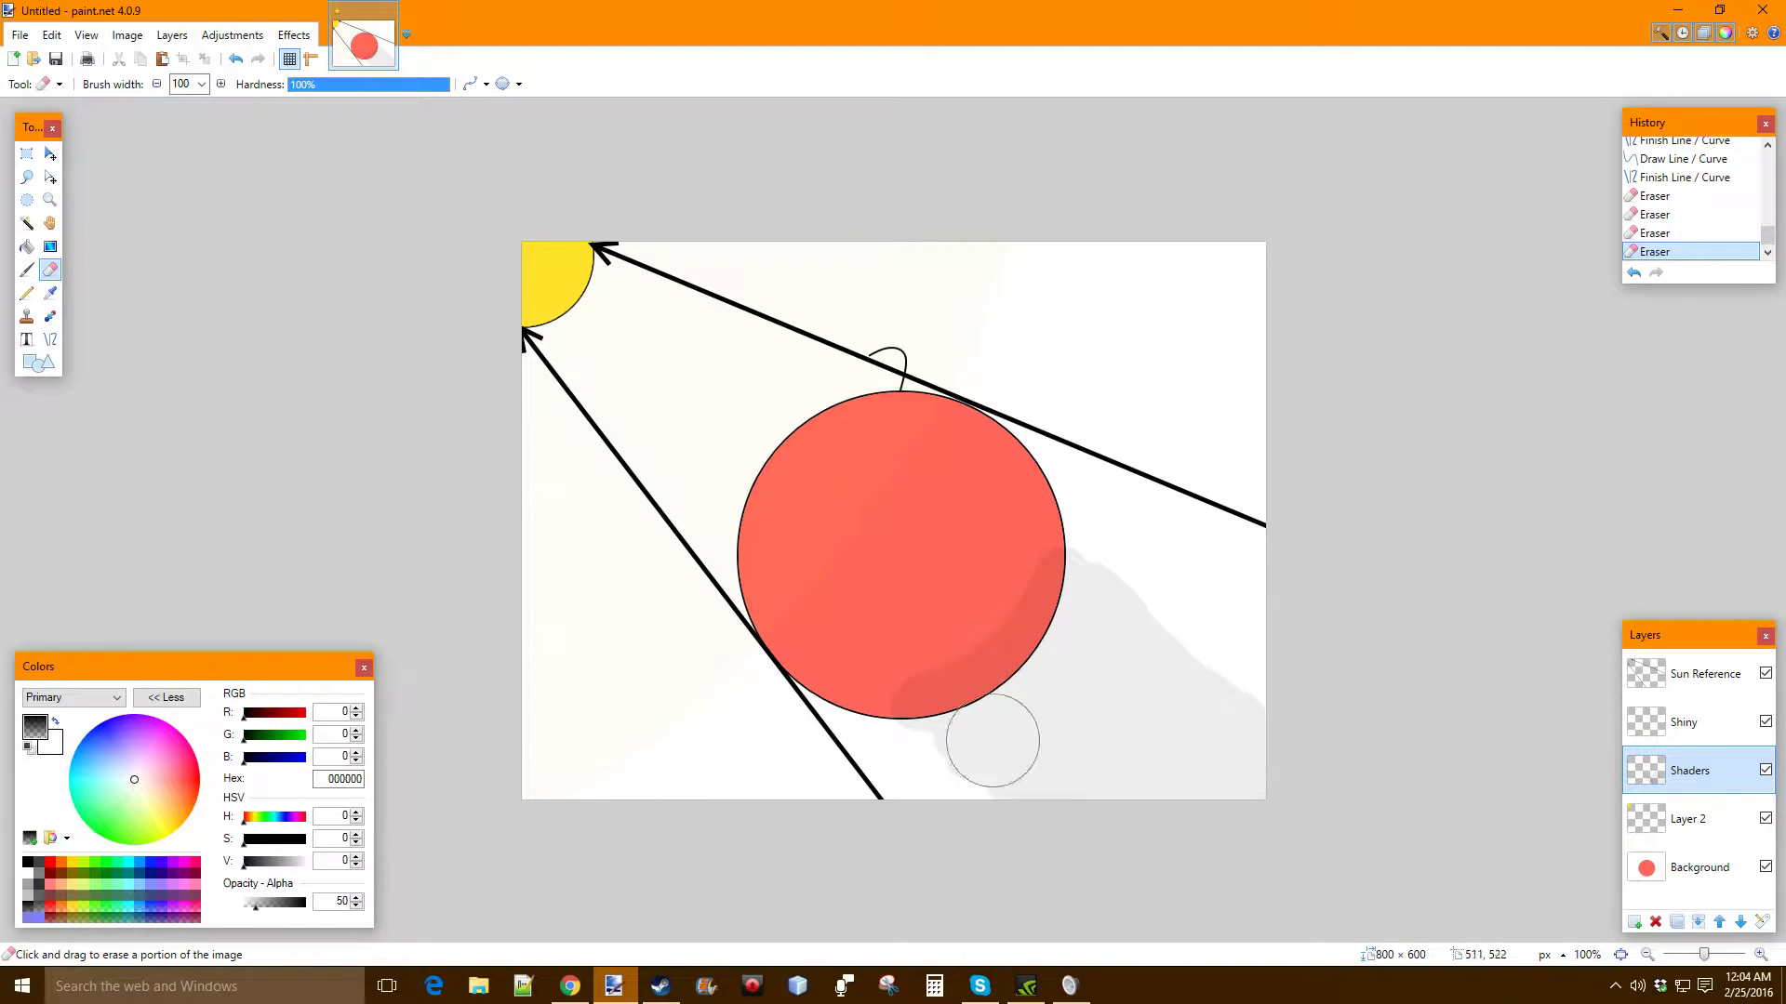
click(1054, 755)
drag(256, 904, 305, 904)
mouse_move(958, 688)
mouse_down()
mouse_move(933, 731)
mouse_move(1076, 793)
mouse_move(1249, 762)
mouse_move(1091, 726)
mouse_move(1199, 717)
mouse_move(1124, 626)
mouse_move(1167, 645)
mouse_move(1049, 602)
mouse_move(1036, 721)
mouse_move(1088, 689)
mouse_move(1065, 741)
mouse_up()
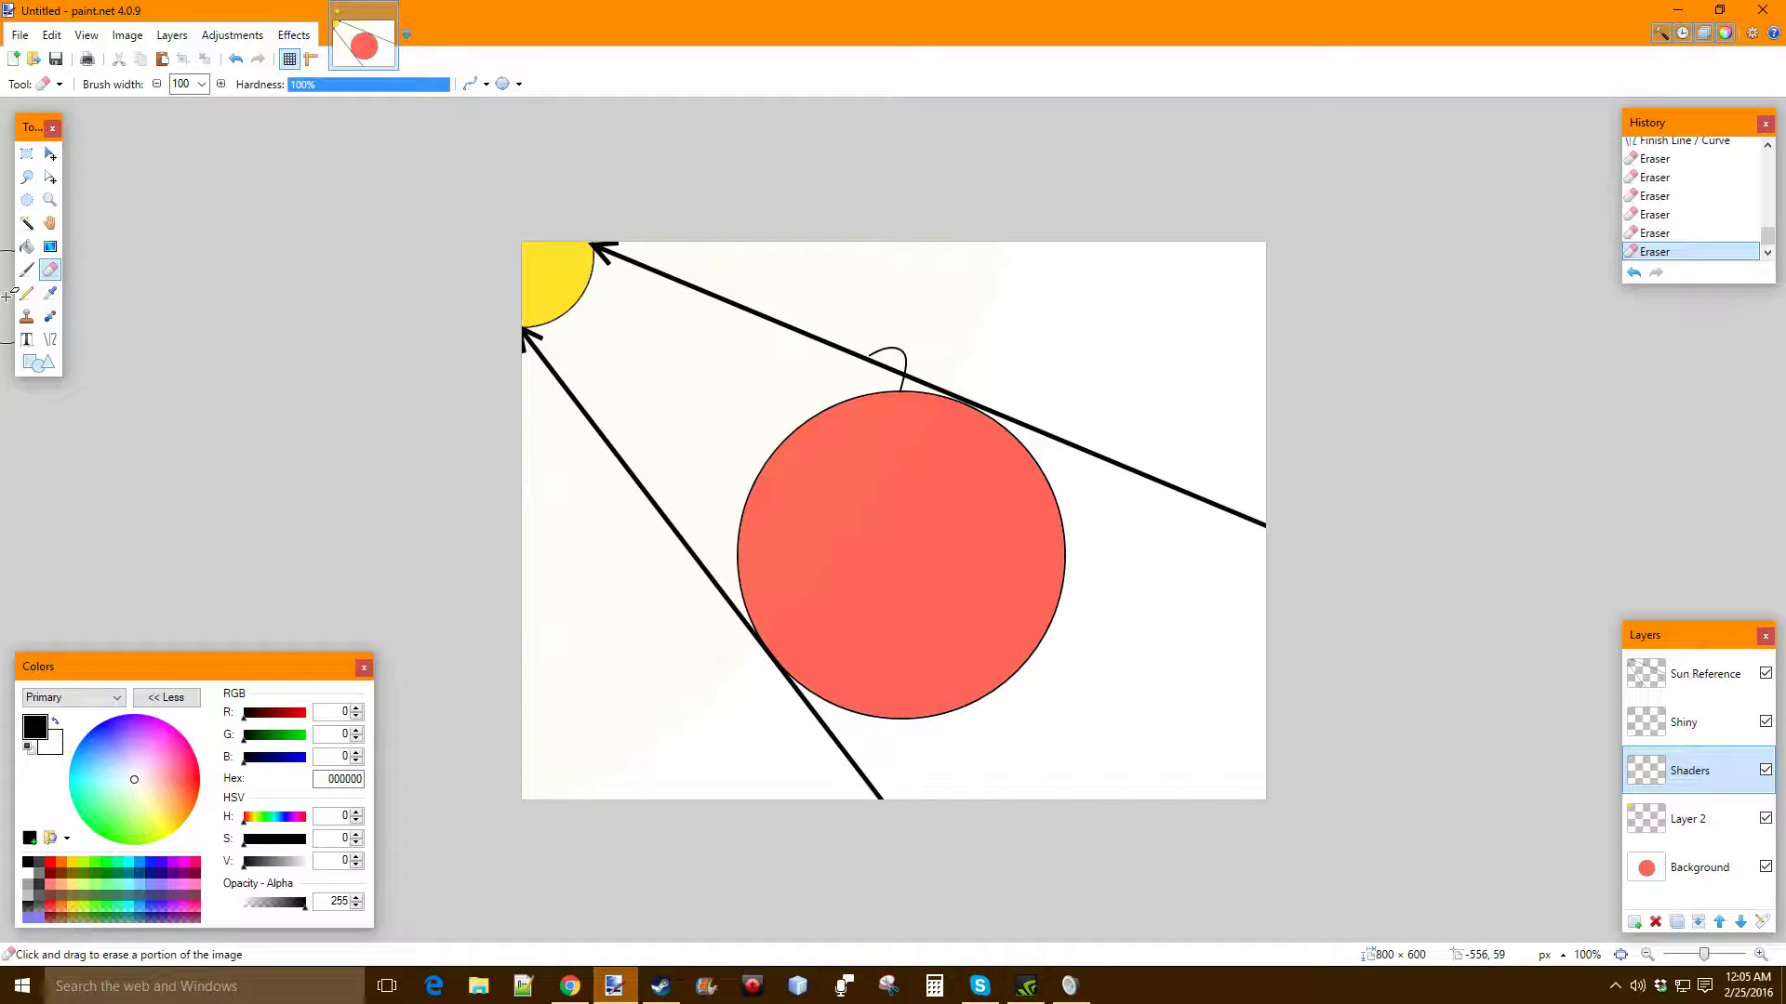
Paint a new black shadow at opacity 50 and brush width 100 over the fruit's far side and the area between the two reference lines
click(26, 273)
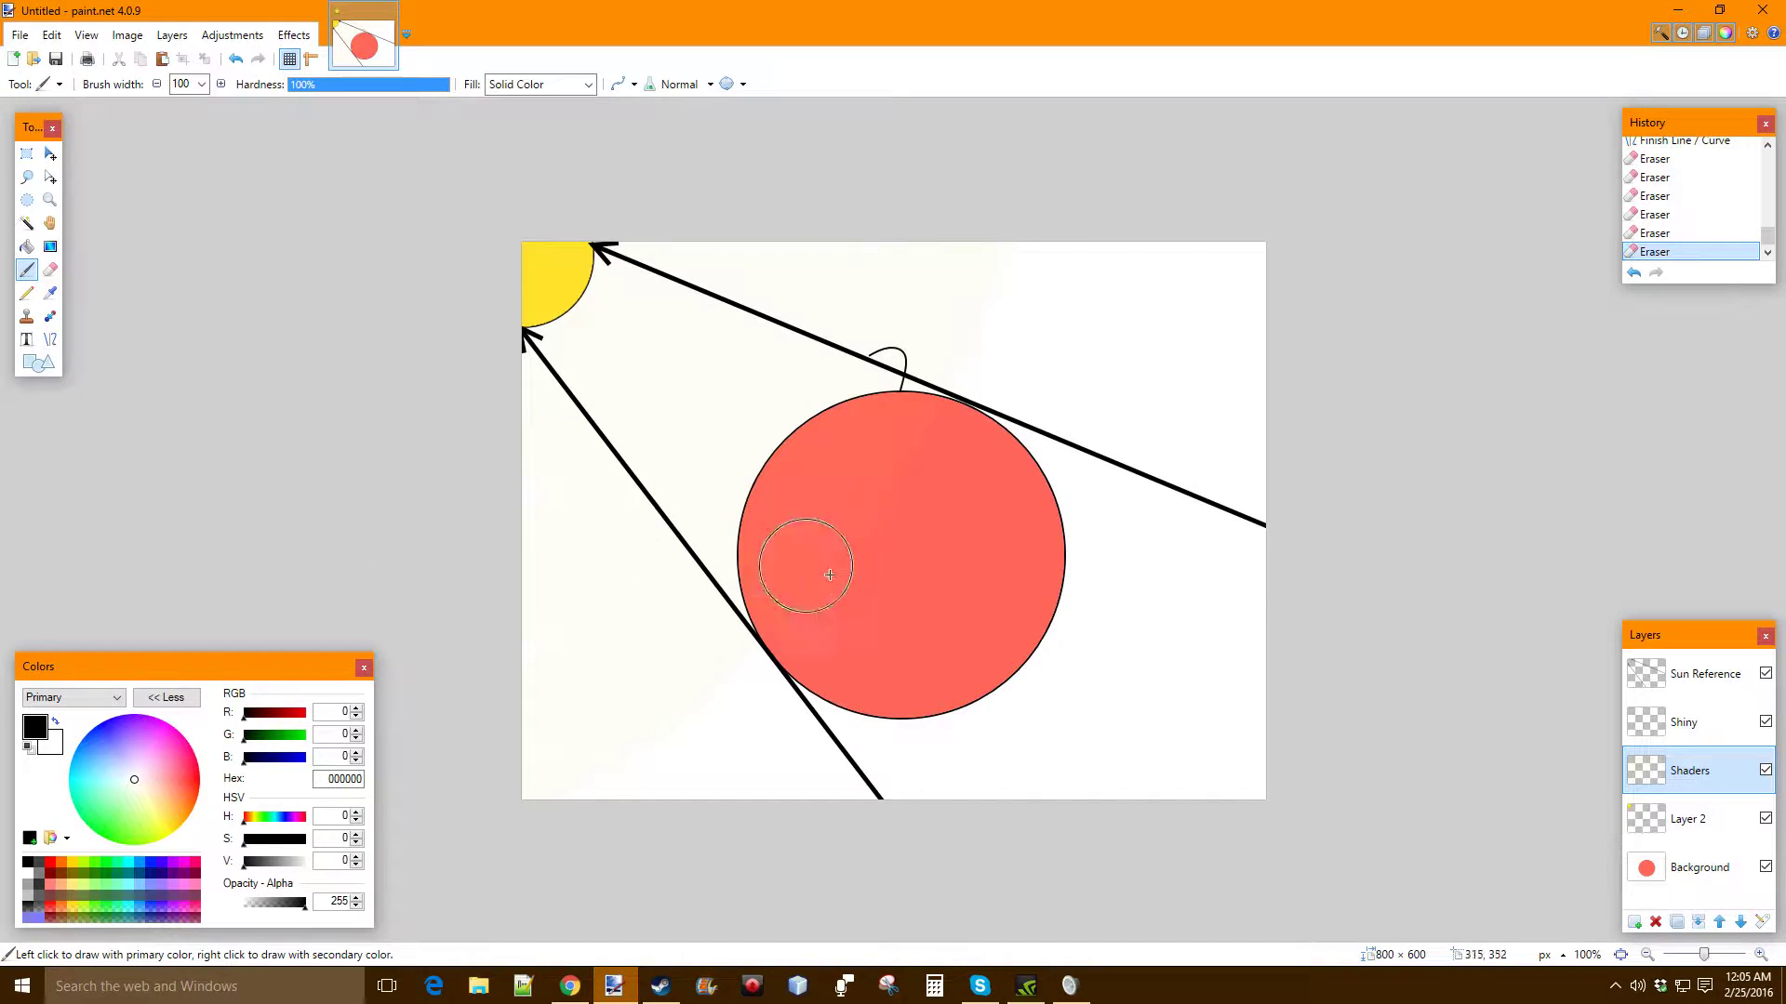
click(835, 662)
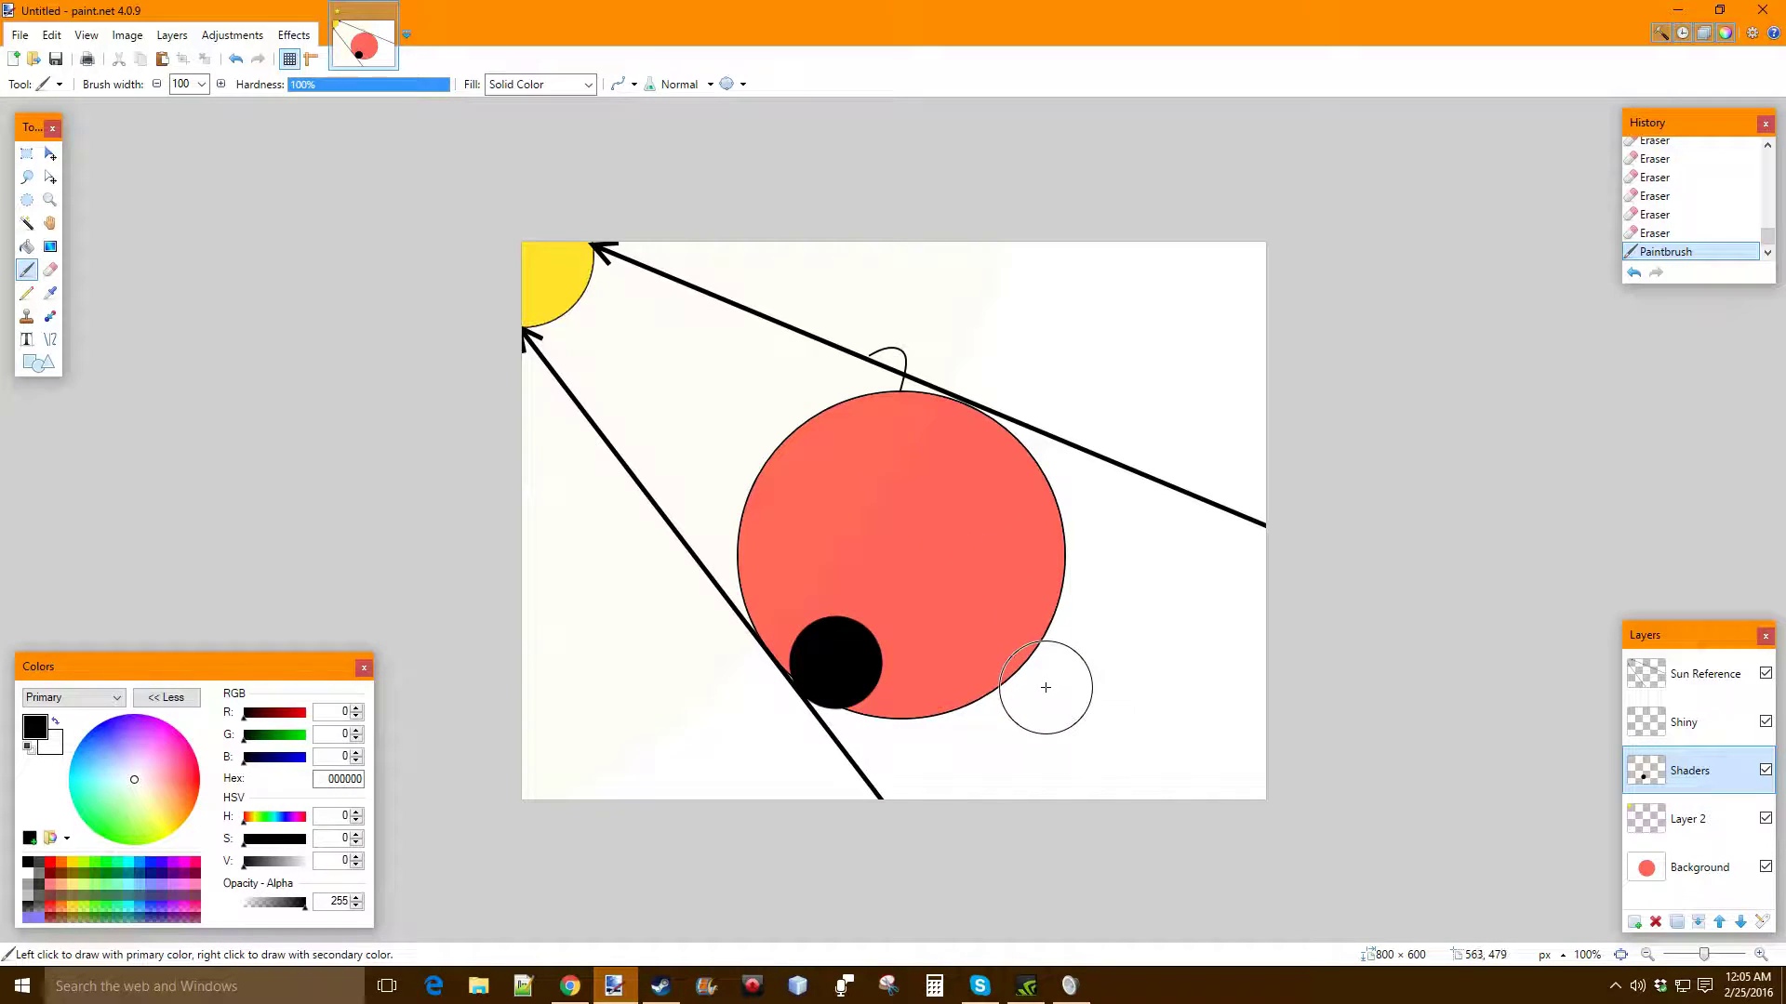
key(ctrl+z)
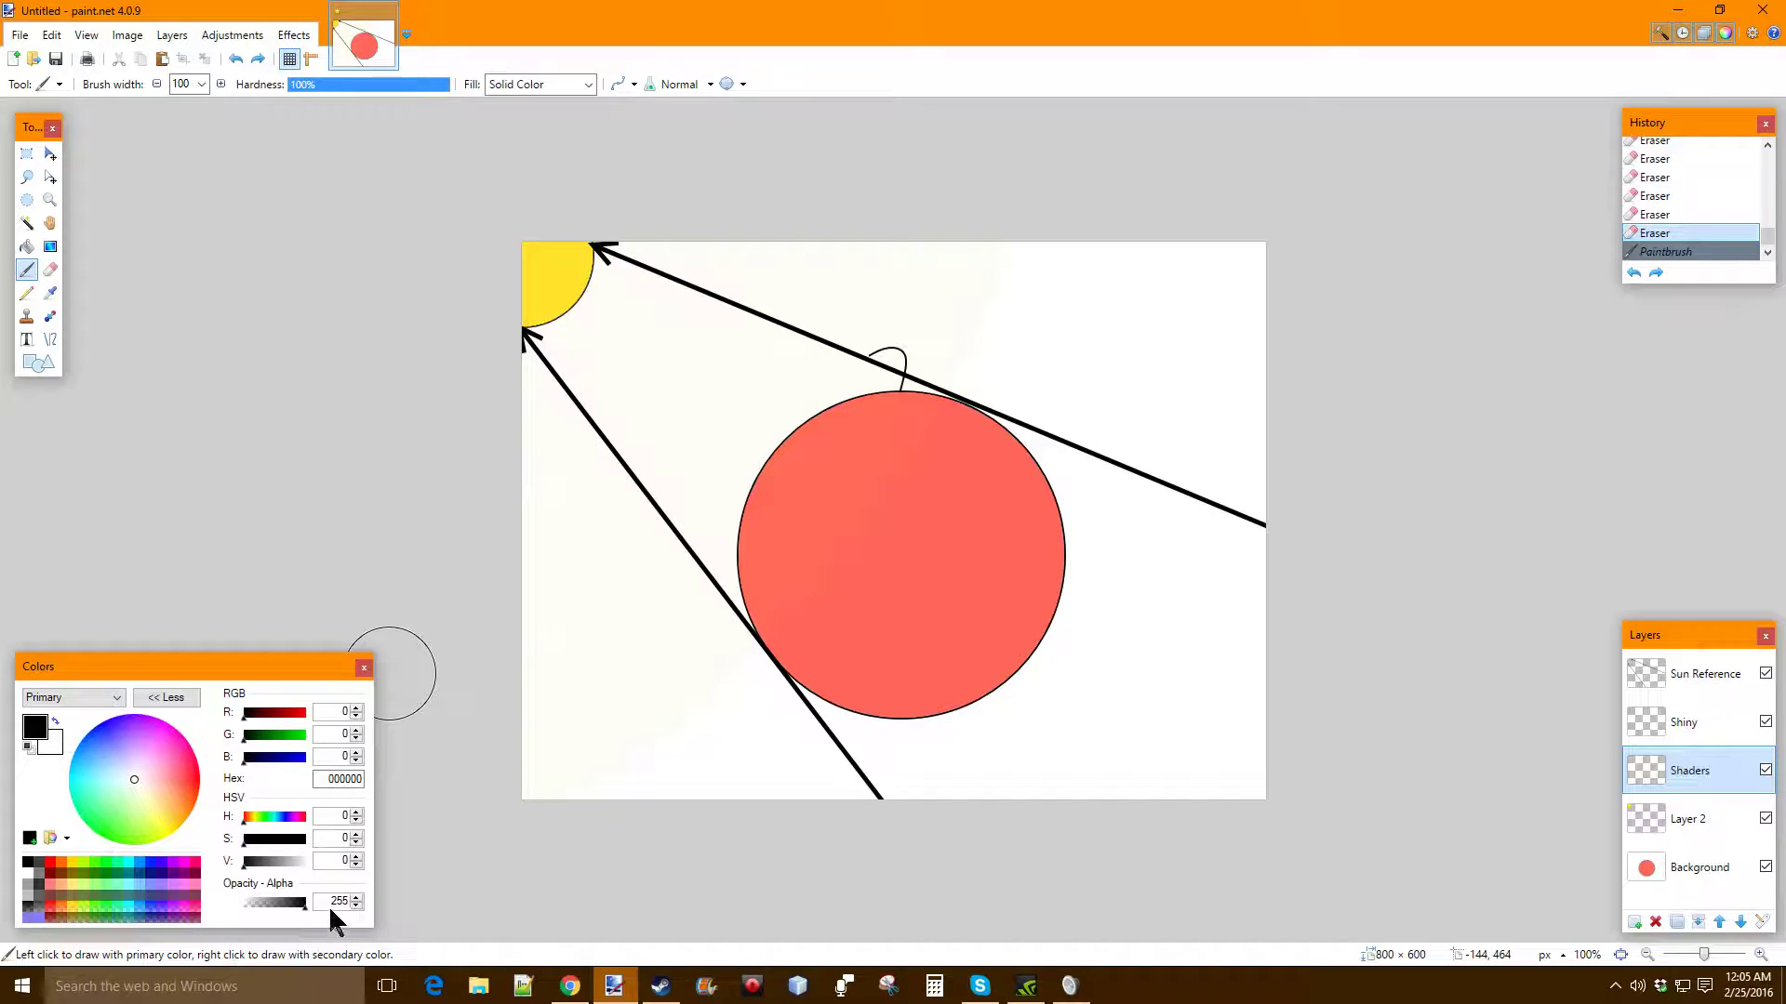
text(0)
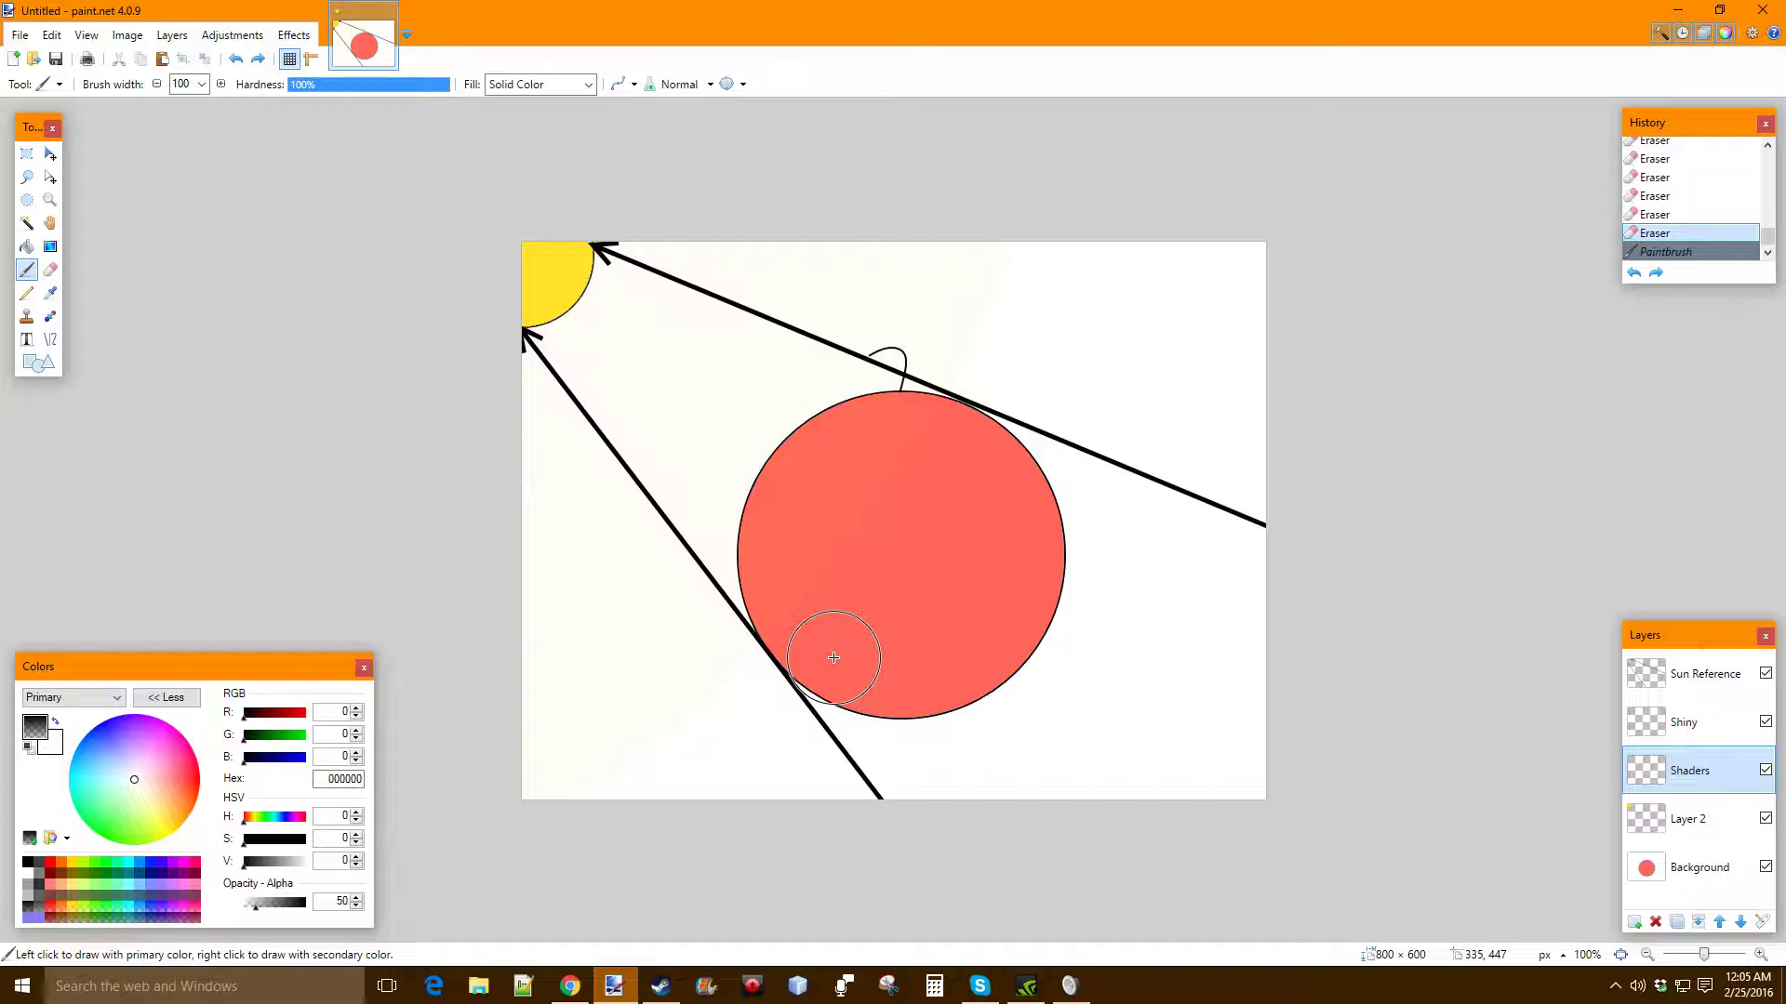
drag(833, 658, 887, 738)
key(ctrl+z)
mouse_move(823, 637)
mouse_down()
mouse_move(907, 761)
mouse_move(1238, 771)
mouse_move(1243, 568)
mouse_move(975, 450)
mouse_move(966, 465)
mouse_move(1024, 538)
mouse_move(1027, 602)
mouse_move(1017, 629)
mouse_move(927, 671)
mouse_move(1032, 563)
mouse_move(1076, 578)
mouse_move(970, 720)
mouse_move(1147, 618)
mouse_move(1128, 750)
mouse_move(1152, 582)
mouse_move(1130, 572)
mouse_move(1232, 694)
mouse_up()
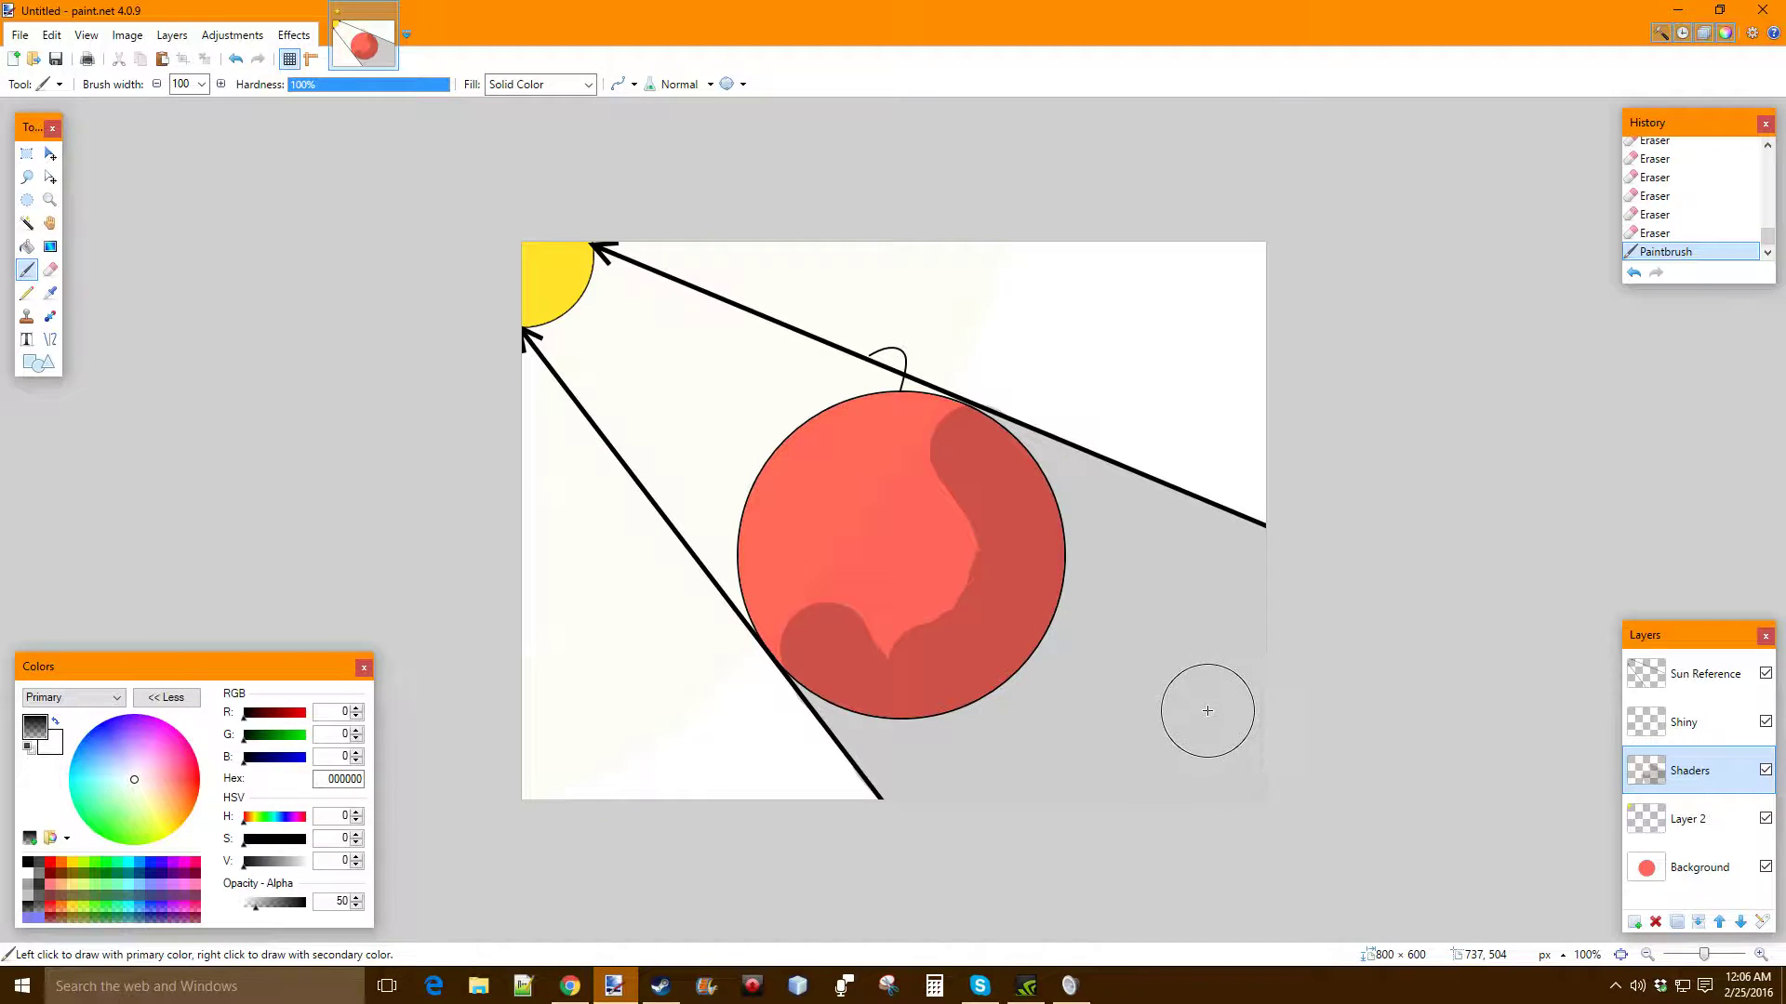
Hide the Sun Reference layer and try overlapping translucent black strokes across the fruit, the background and the sun
click(1765, 675)
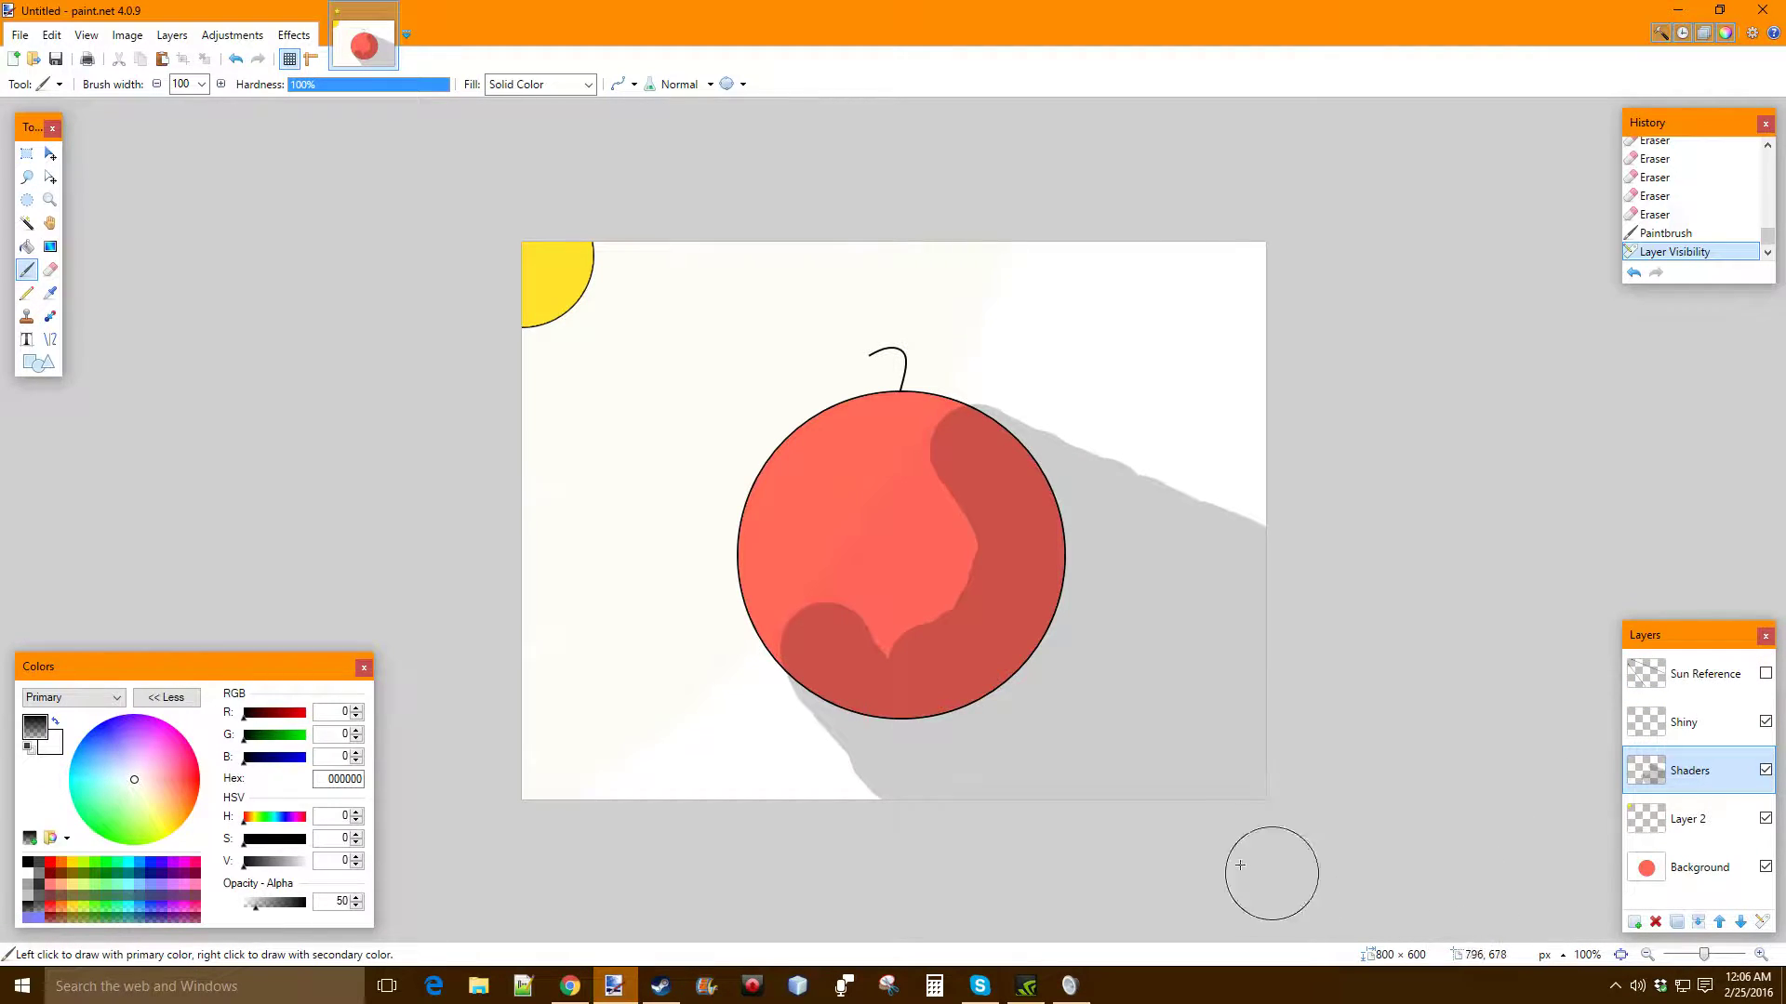
mouse_move(865, 642)
mouse_down()
mouse_move(934, 618)
mouse_move(964, 512)
mouse_move(886, 685)
mouse_move(893, 734)
mouse_up()
mouse_move(930, 734)
mouse_down()
mouse_move(1200, 577)
mouse_move(1050, 762)
mouse_move(1145, 637)
mouse_move(577, 707)
mouse_move(1209, 409)
mouse_move(605, 437)
mouse_up()
Undo back past the first reference line, and redo until both reference lines are drawn again
key(ctrl+z)
key(ctrl+z)
key(ctrl+z)
key(ctrl+z)
key(ctrl+z)
key(ctrl+z)
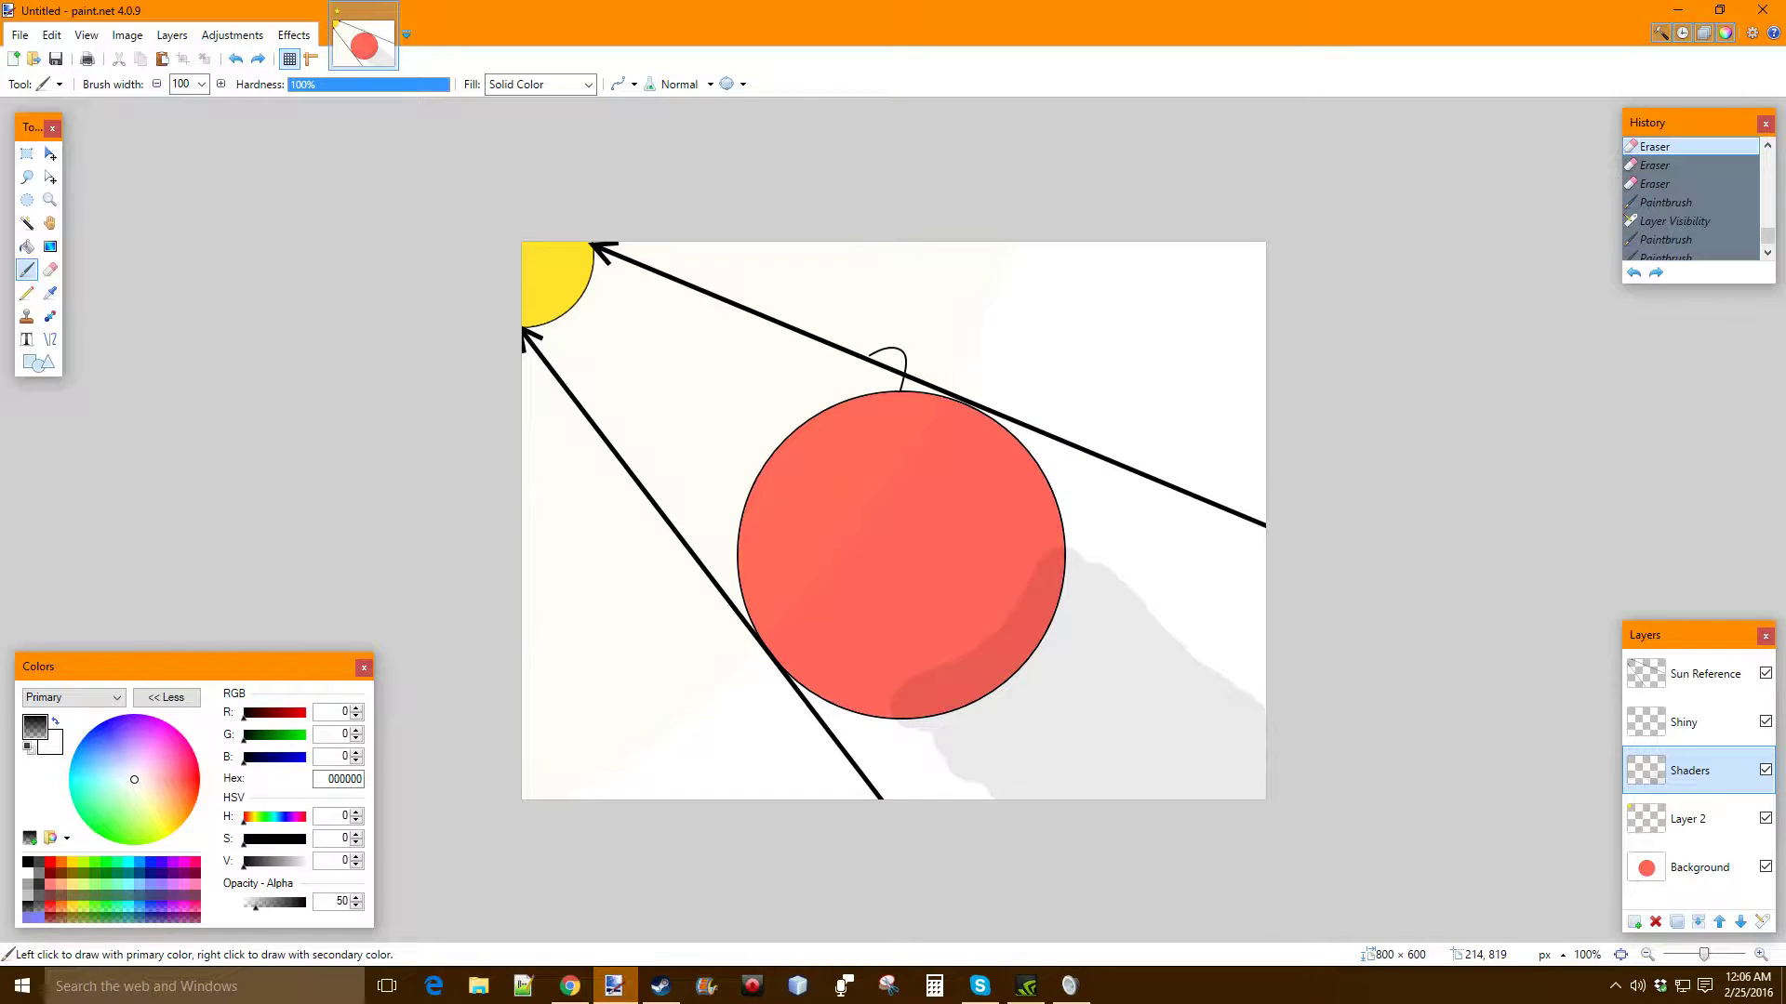
key(ctrl+z)
key(ctrl+z)
key(ctrl+z)
key(ctrl+z)
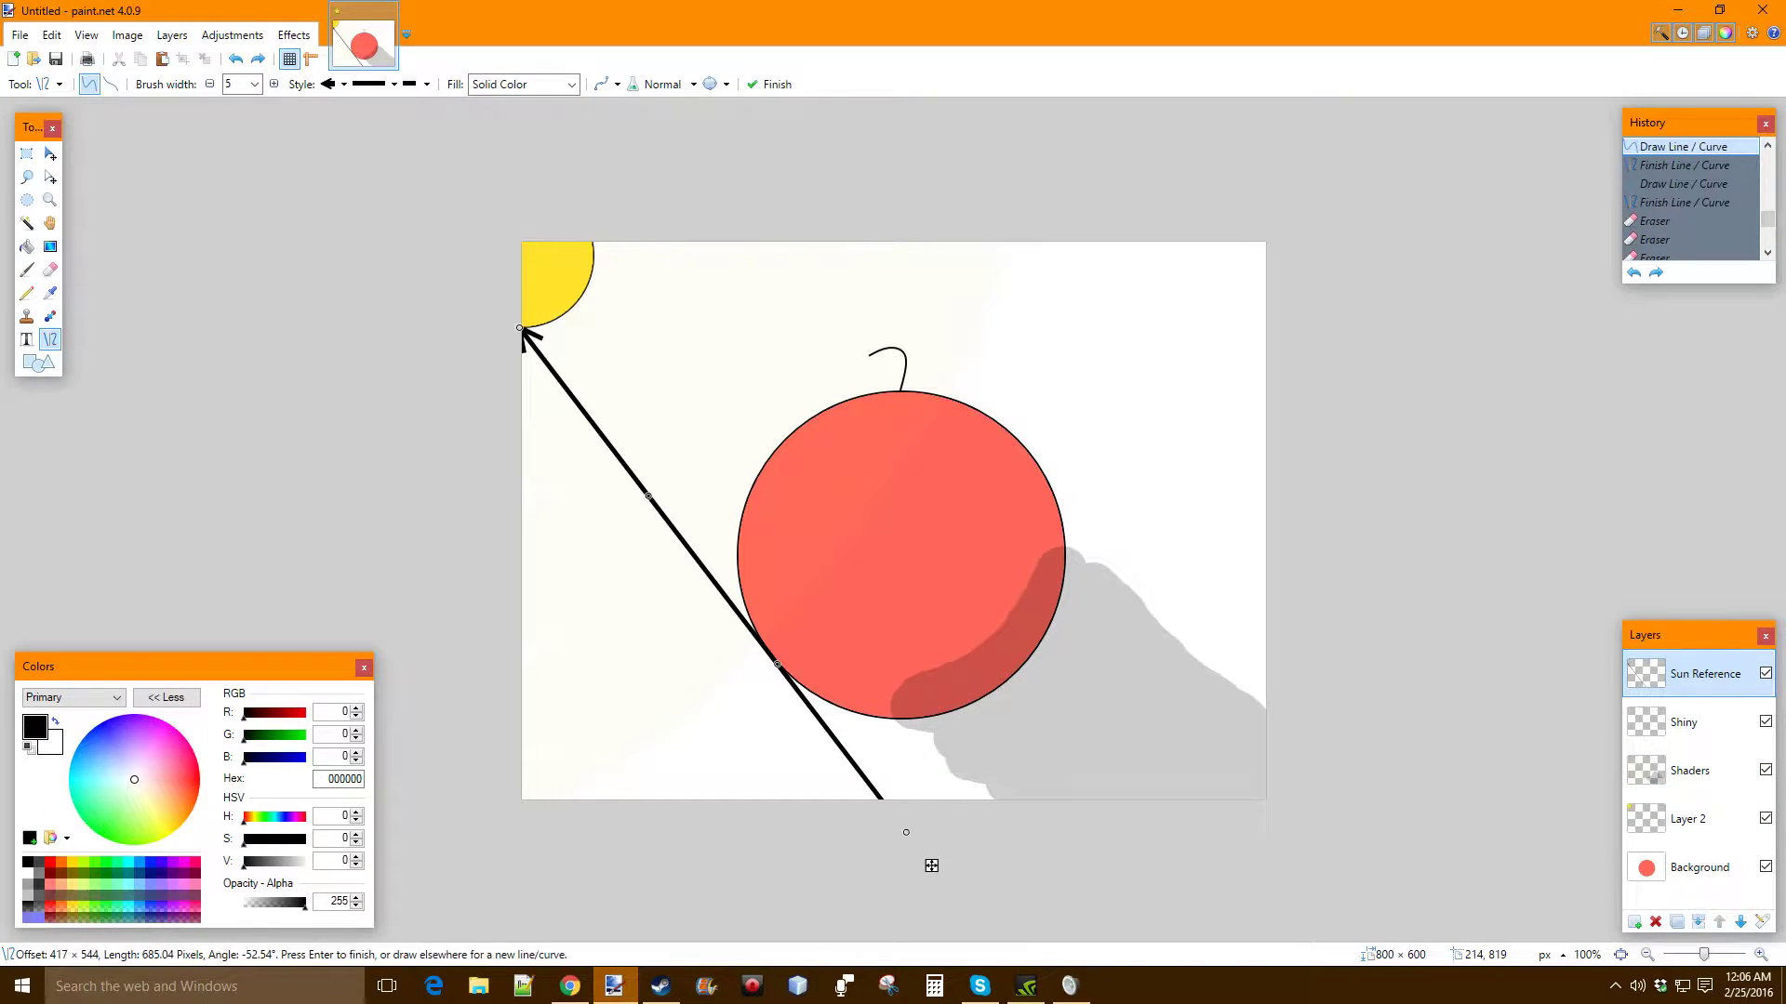
key(ctrl+z)
key(ctrl+y)
key(ctrl+y)
key(ctrl+y)
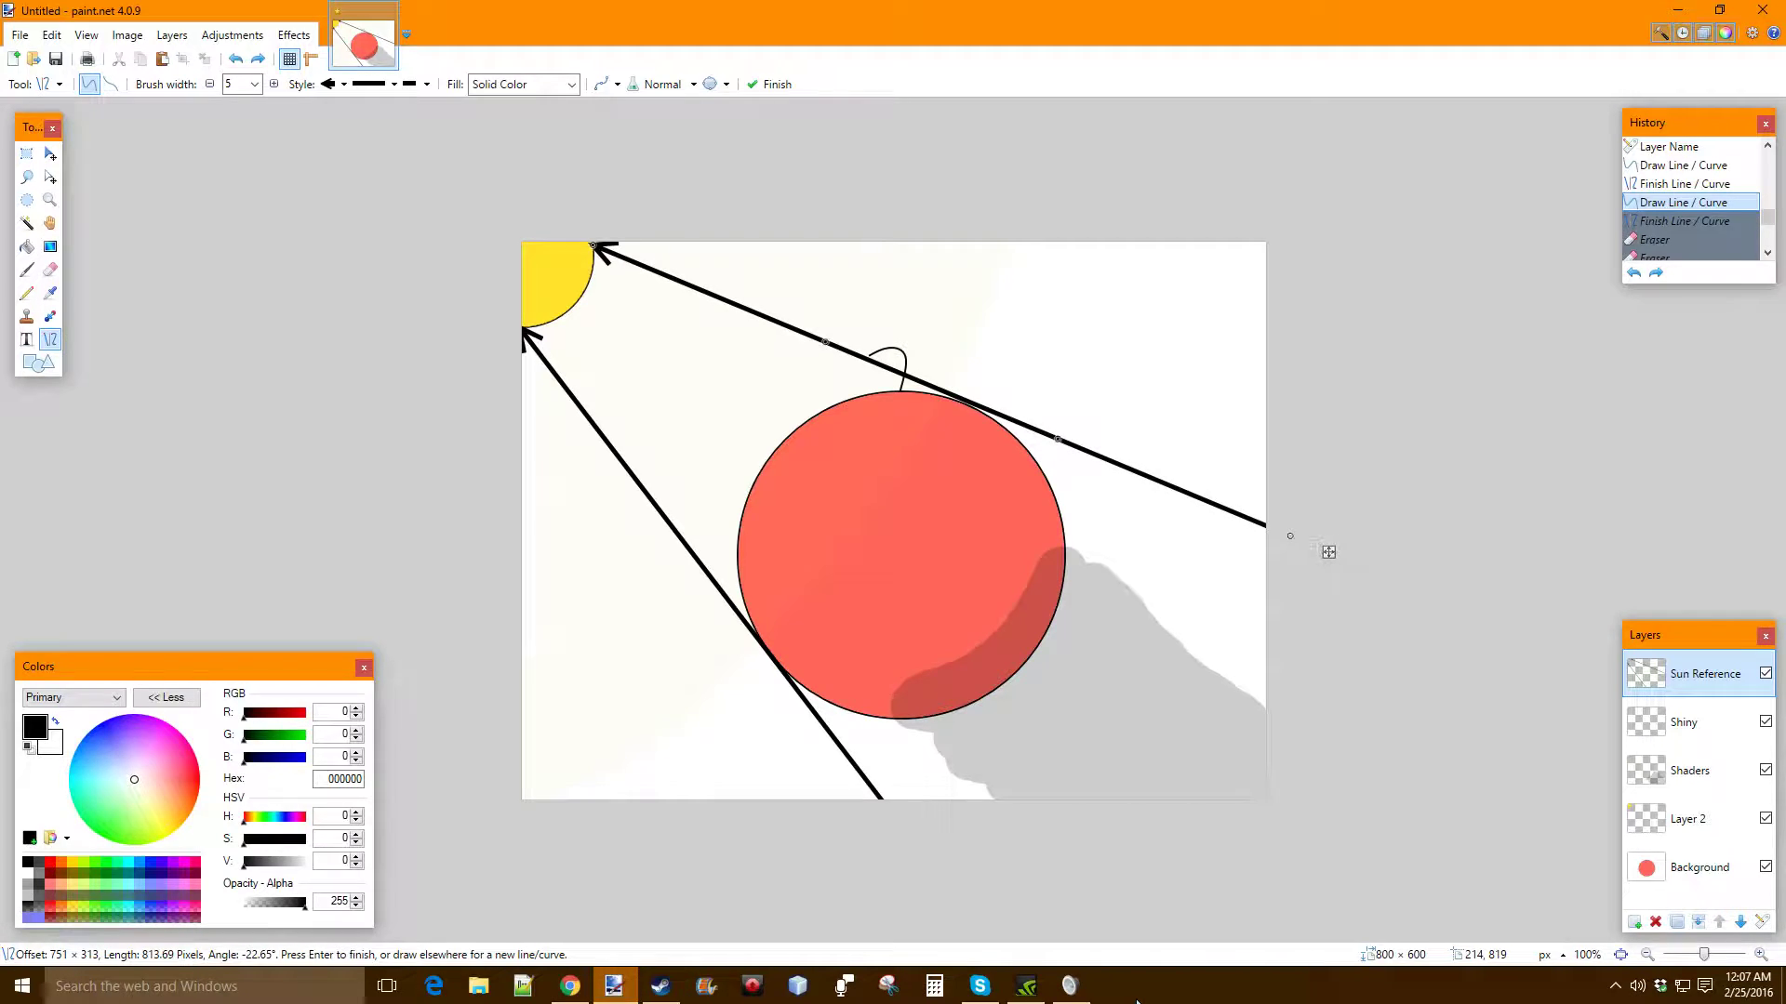
Jump to the latest Paintbrush entry in the history and return to the state with the new shadow and both reference lines
scroll(1758, 196, down, 3)
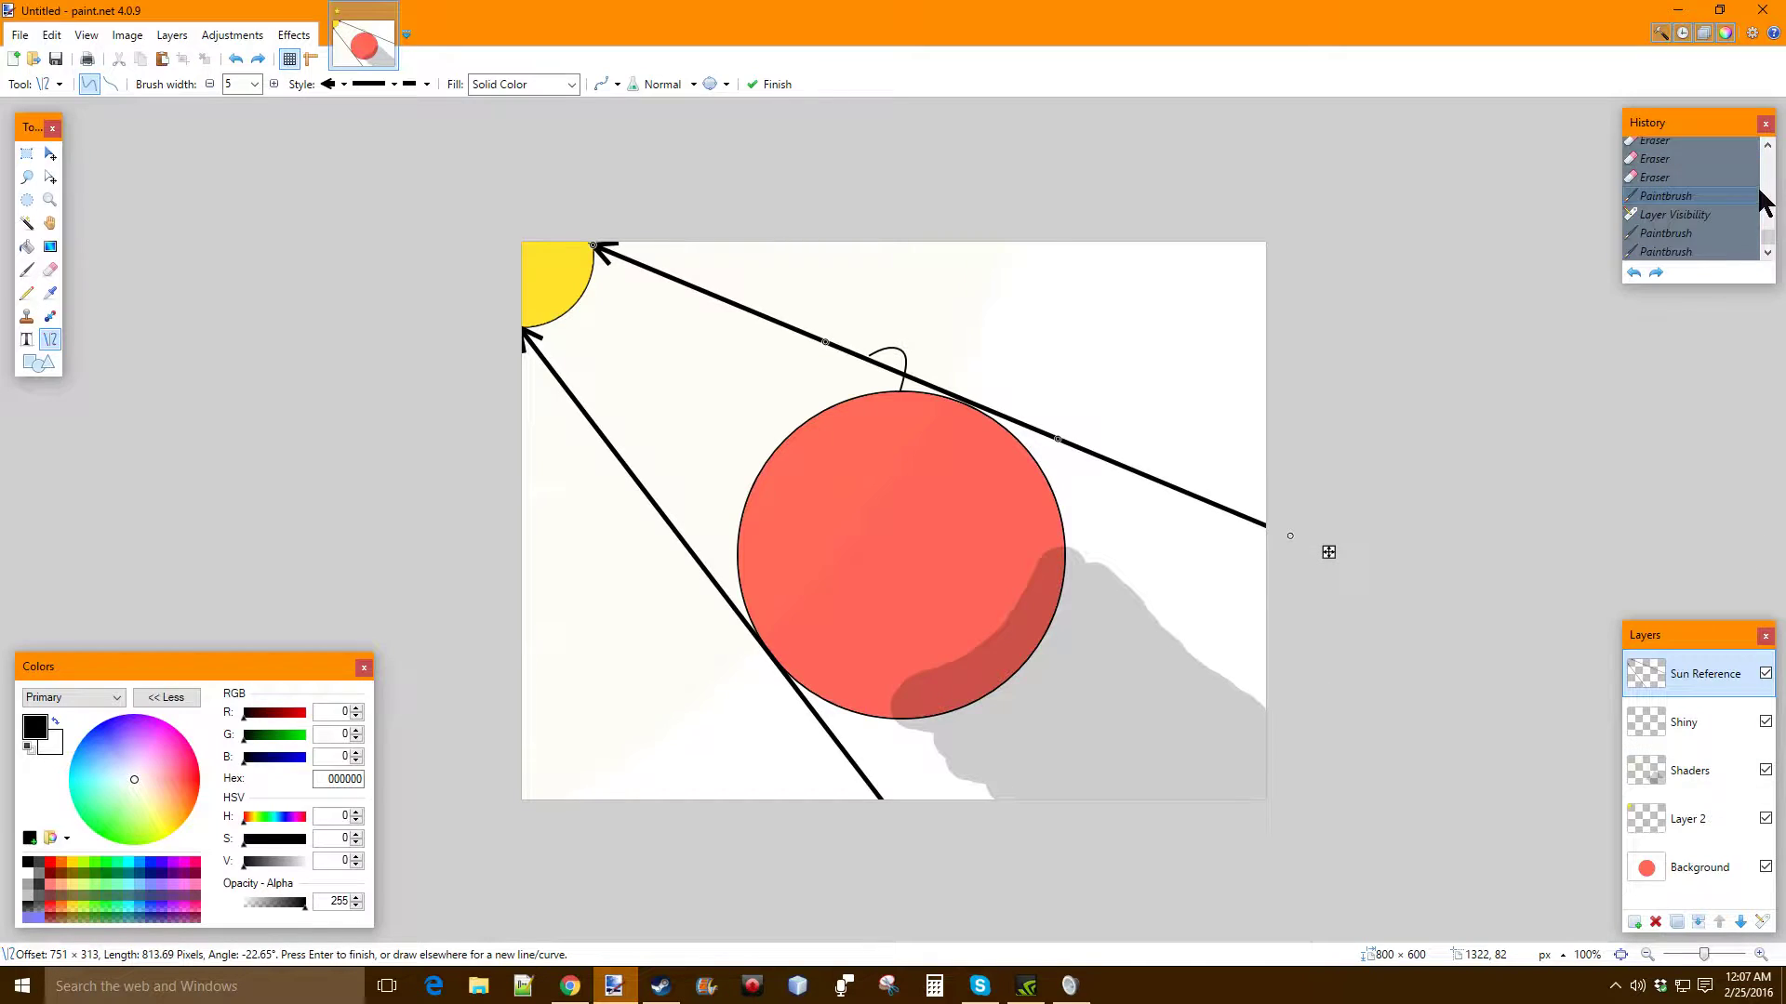
click(1726, 254)
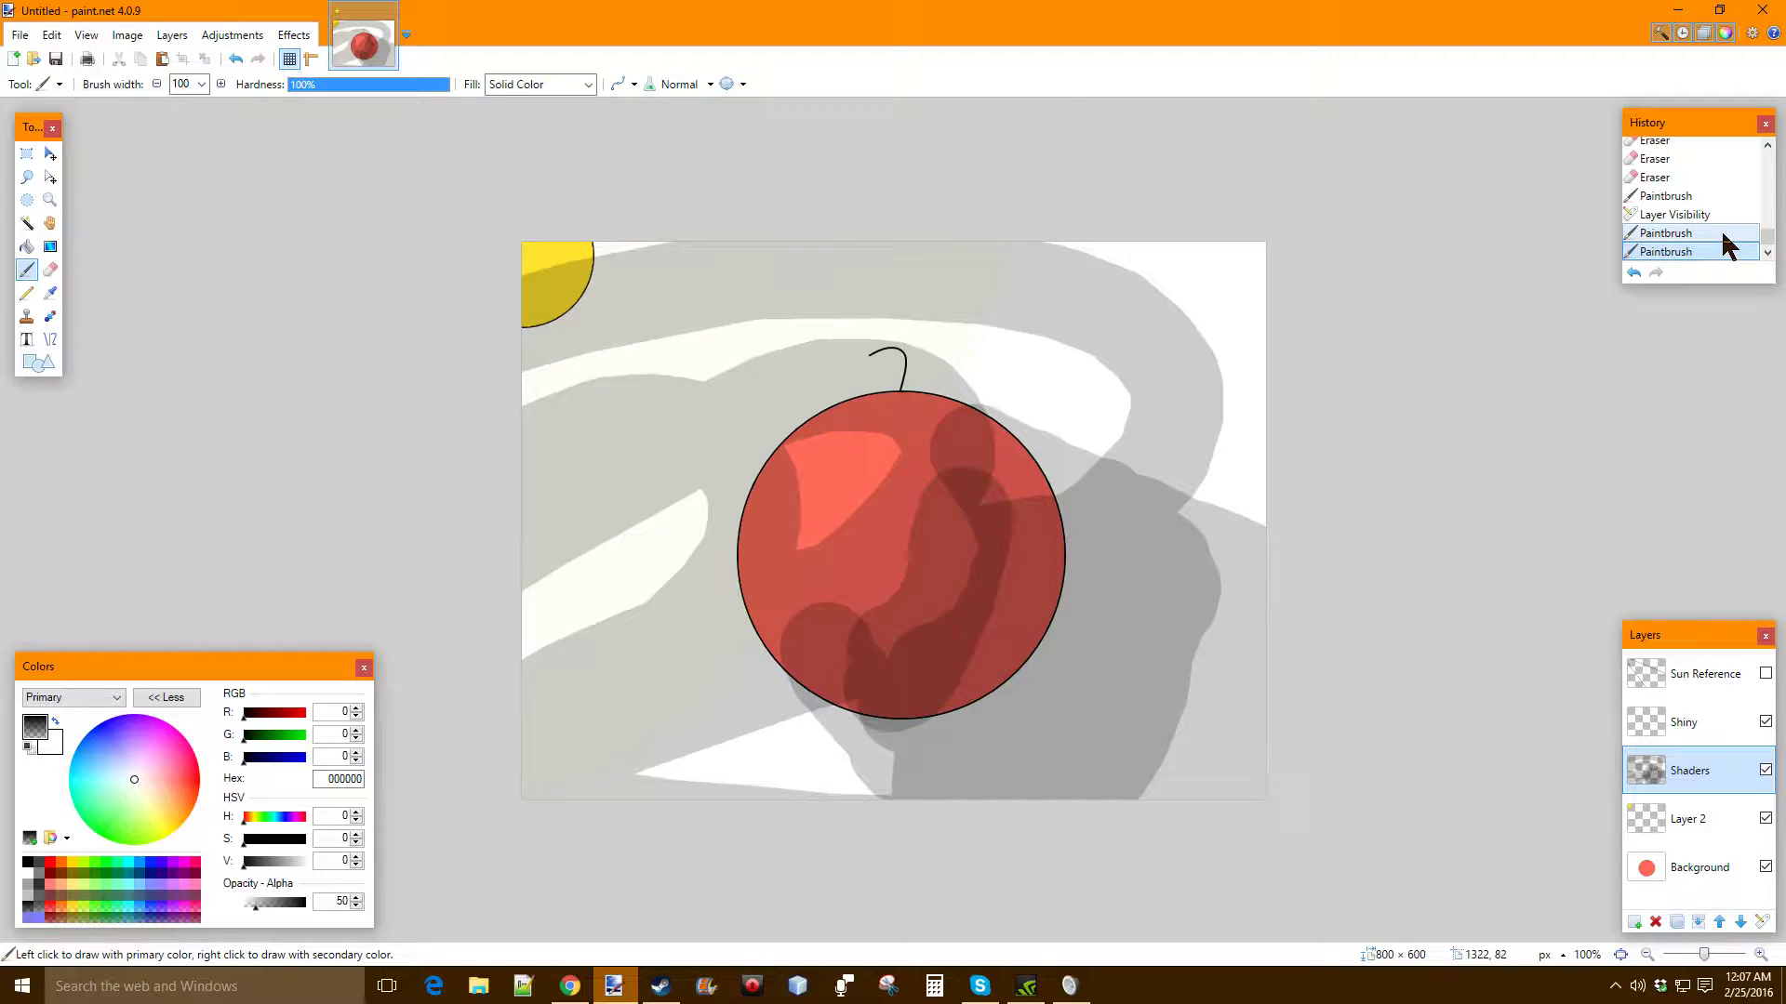
click(1723, 234)
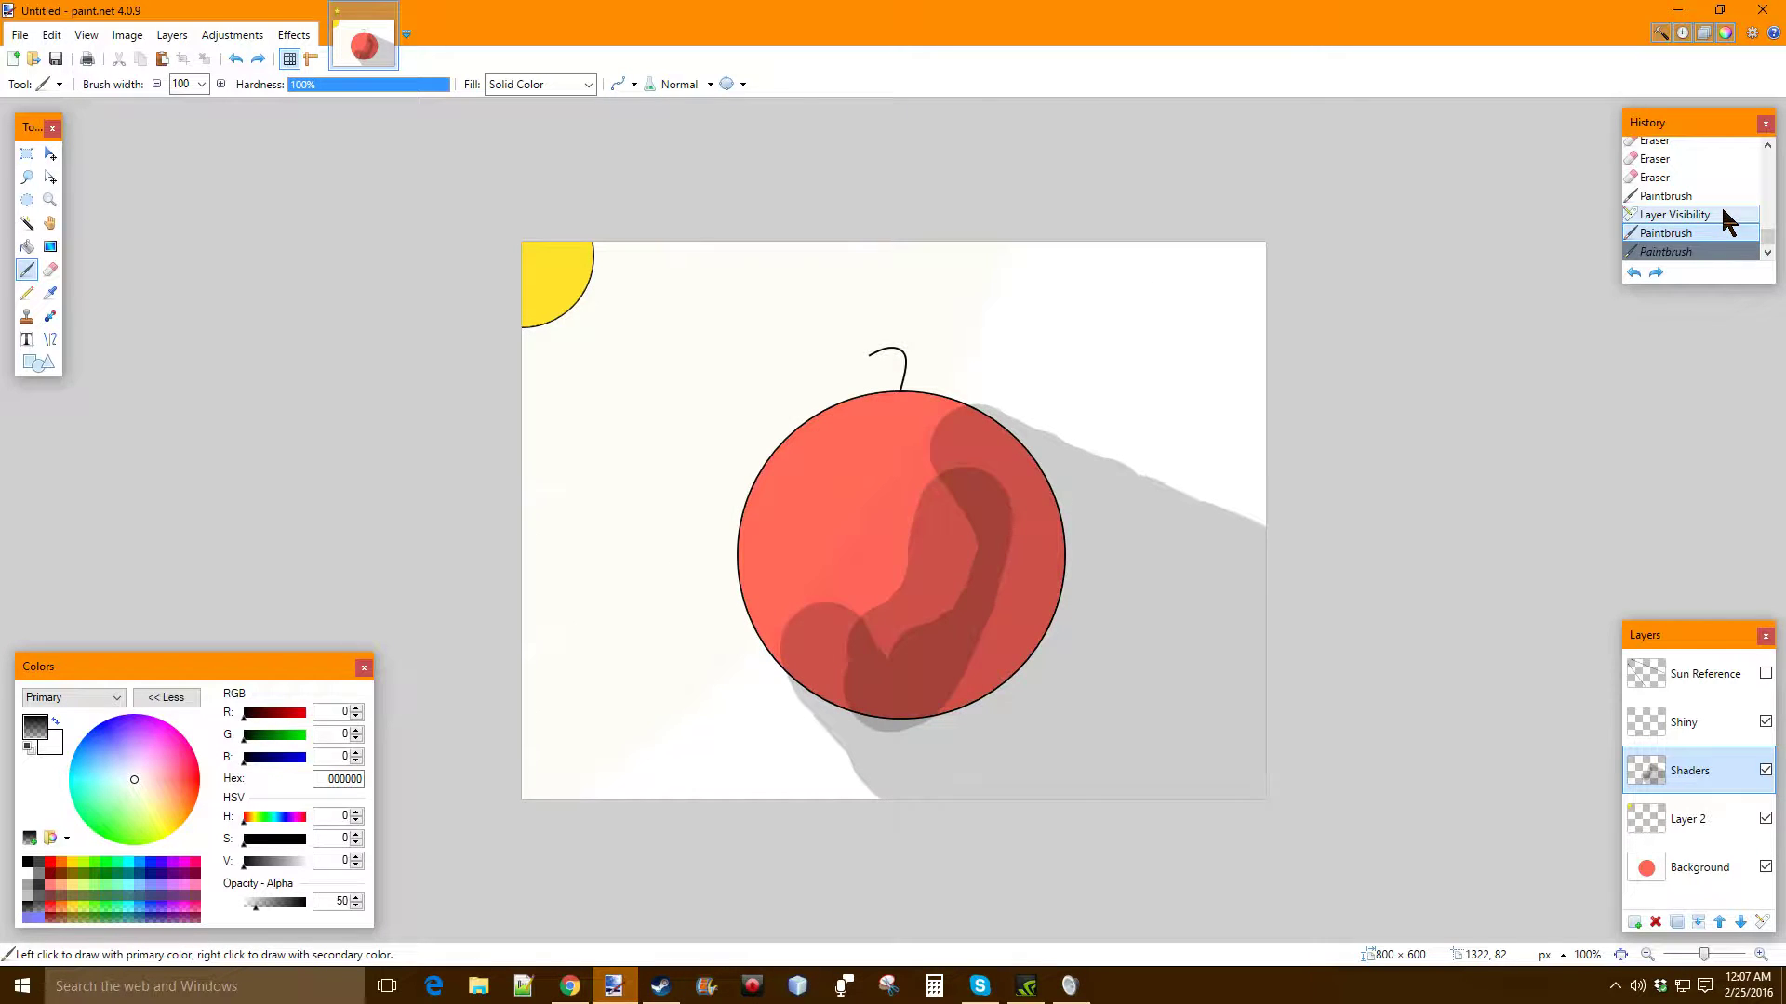
click(1718, 195)
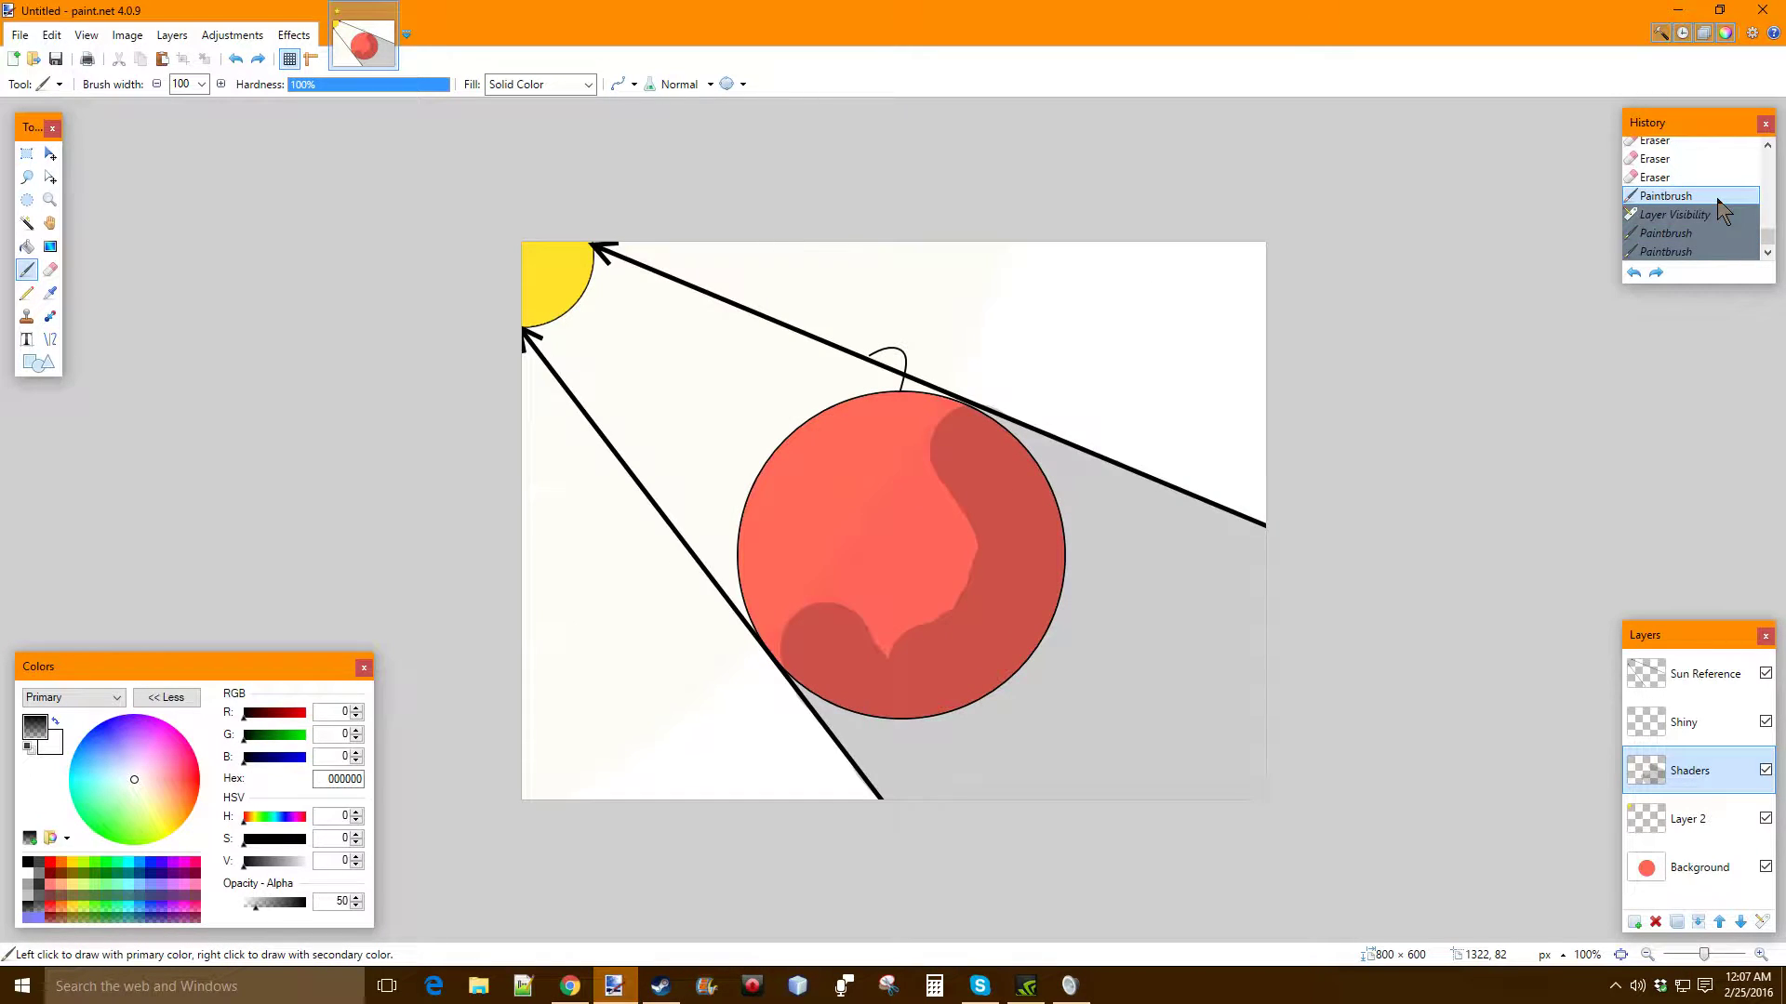
click(1699, 219)
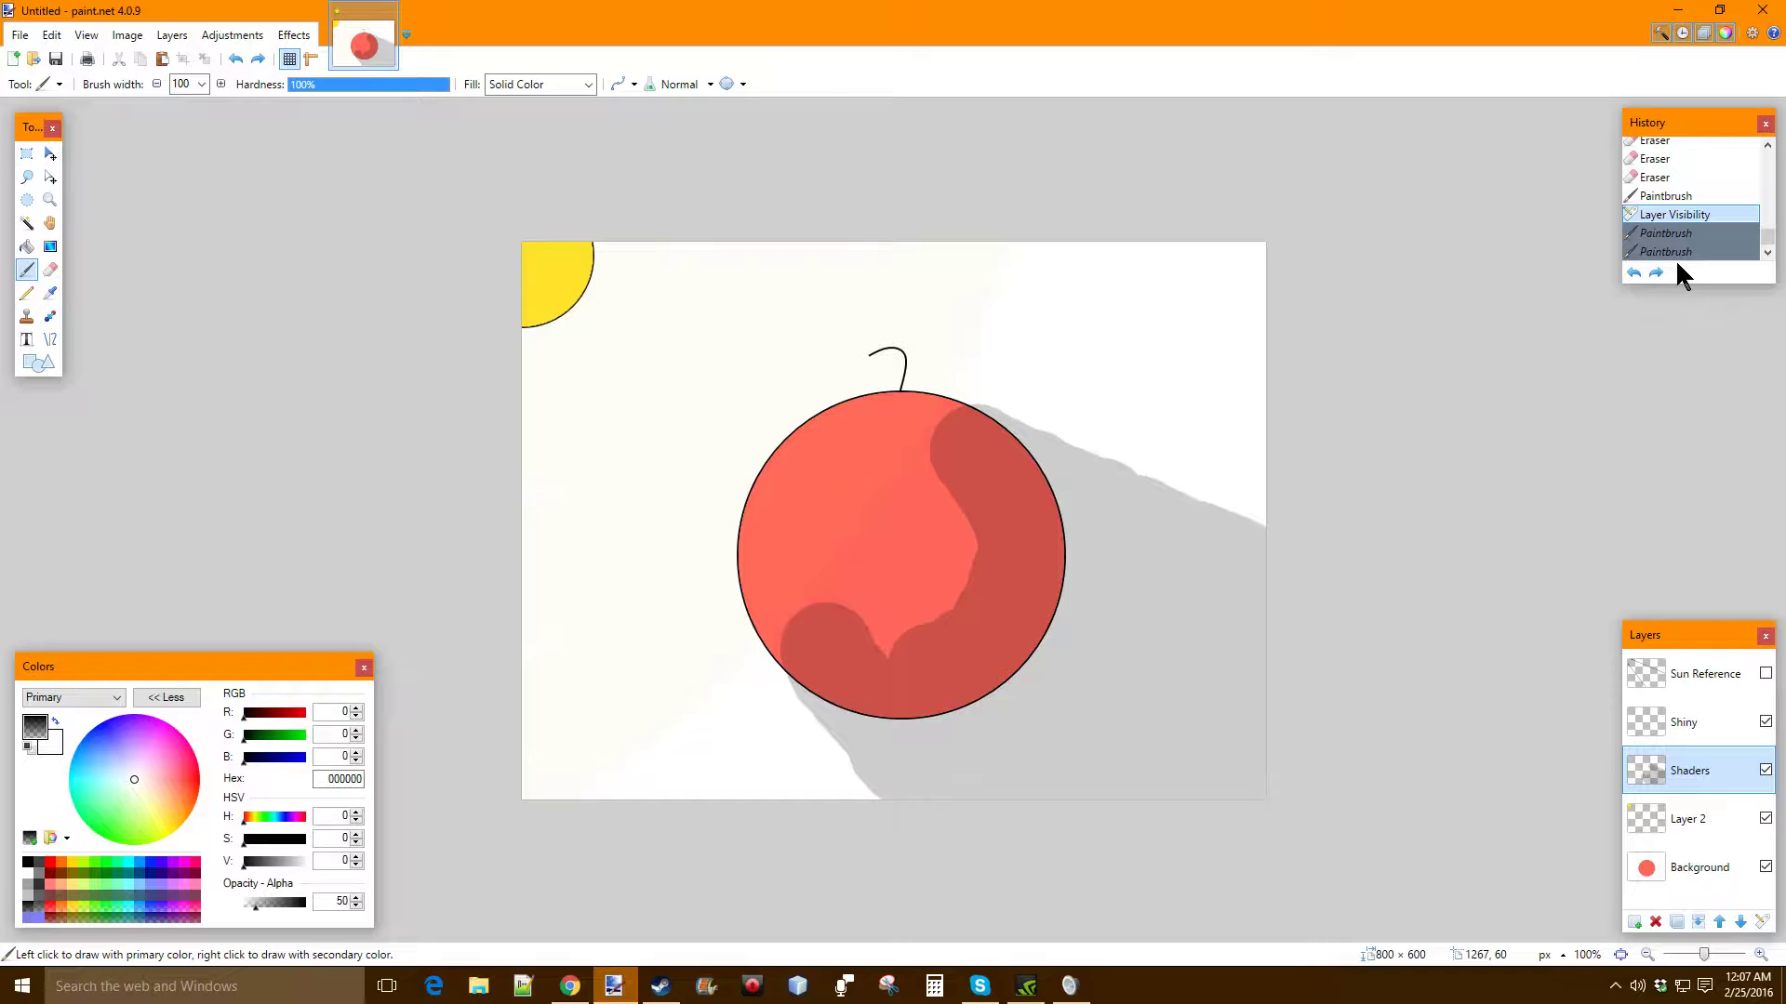
key(ctrl+z)
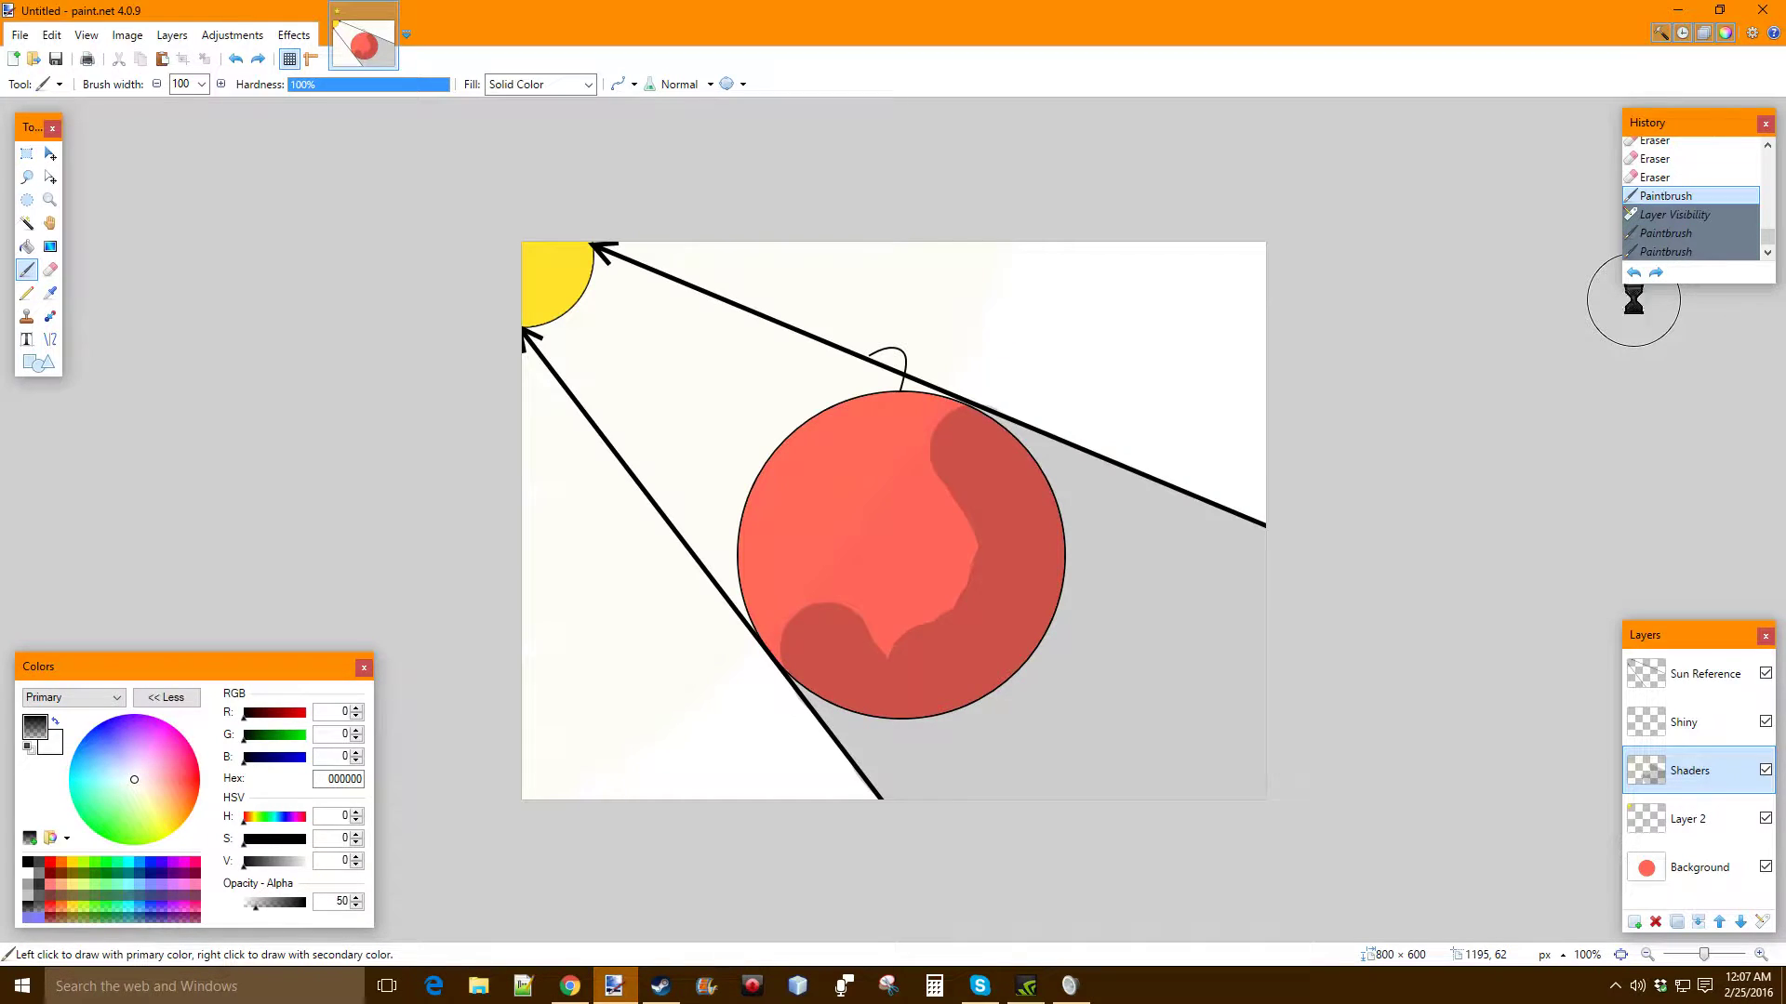
Undo back through the history to the state before the fruit and the sun were filled with colour
key(ctrl+z)
key(ctrl+z)
key(ctrl+z)
key(ctrl+z)
key(ctrl+z)
key(ctrl+z)
key(ctrl+z)
key(ctrl+z)
key(ctrl+z)
key(ctrl+z)
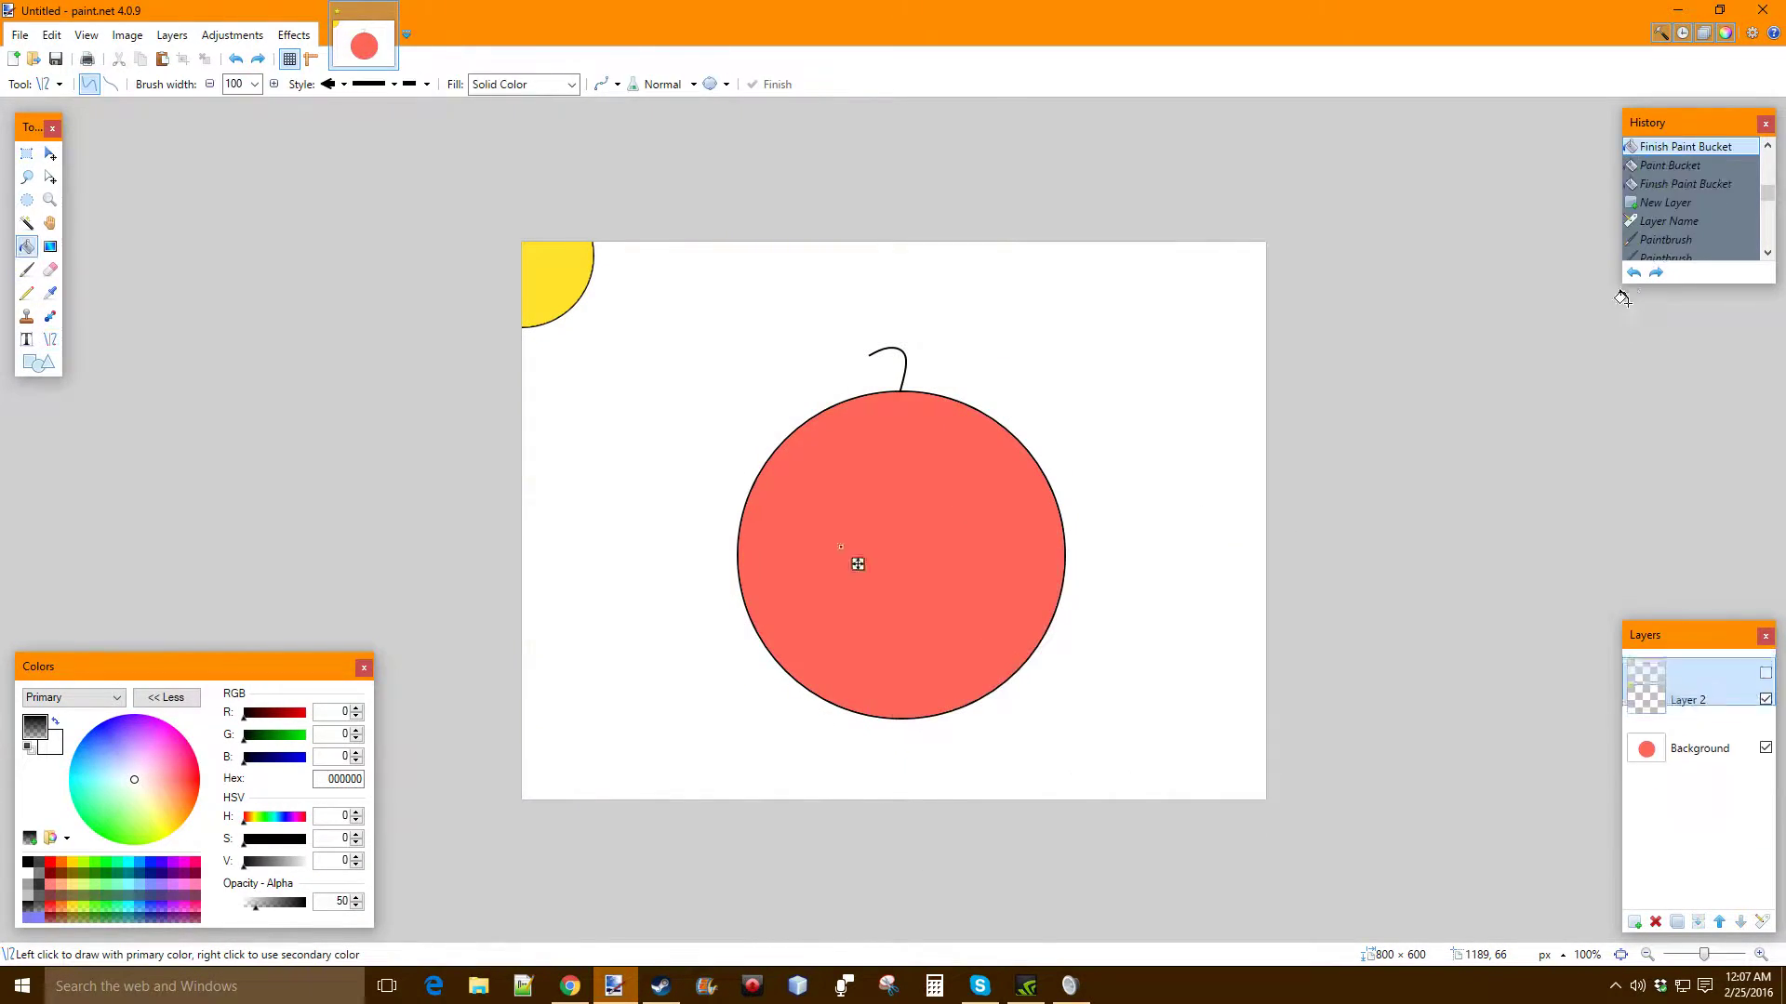
key(ctrl+z)
key(ctrl+z)
key(ctrl+z)
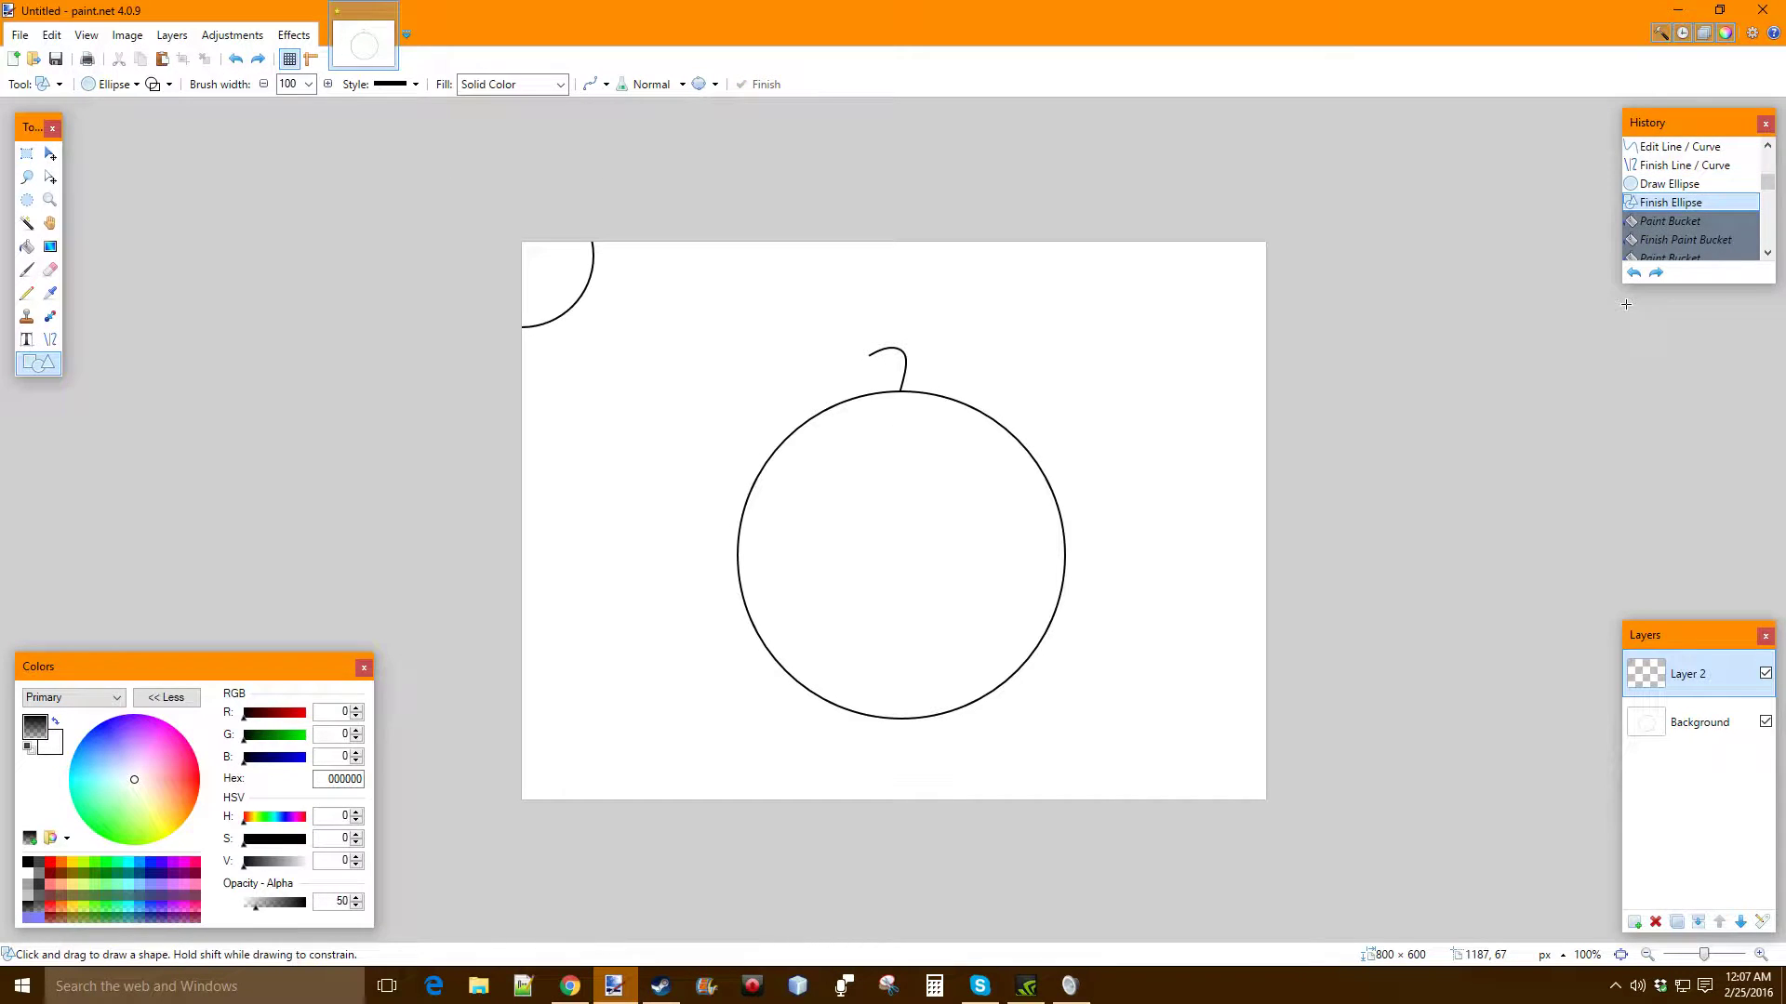
Redo the fills, layers, original shadow and both reference lines, stopping just before the first Eraser entry
key(ctrl+y)
key(ctrl+y)
key(ctrl+y)
key(ctrl+y)
key(ctrl+y)
key(ctrl+y)
key(ctrl+y)
key(ctrl+y)
key(ctrl+y)
key(ctrl+y)
key(ctrl+y)
key(ctrl+y)
key(ctrl+y)
key(ctrl+y)
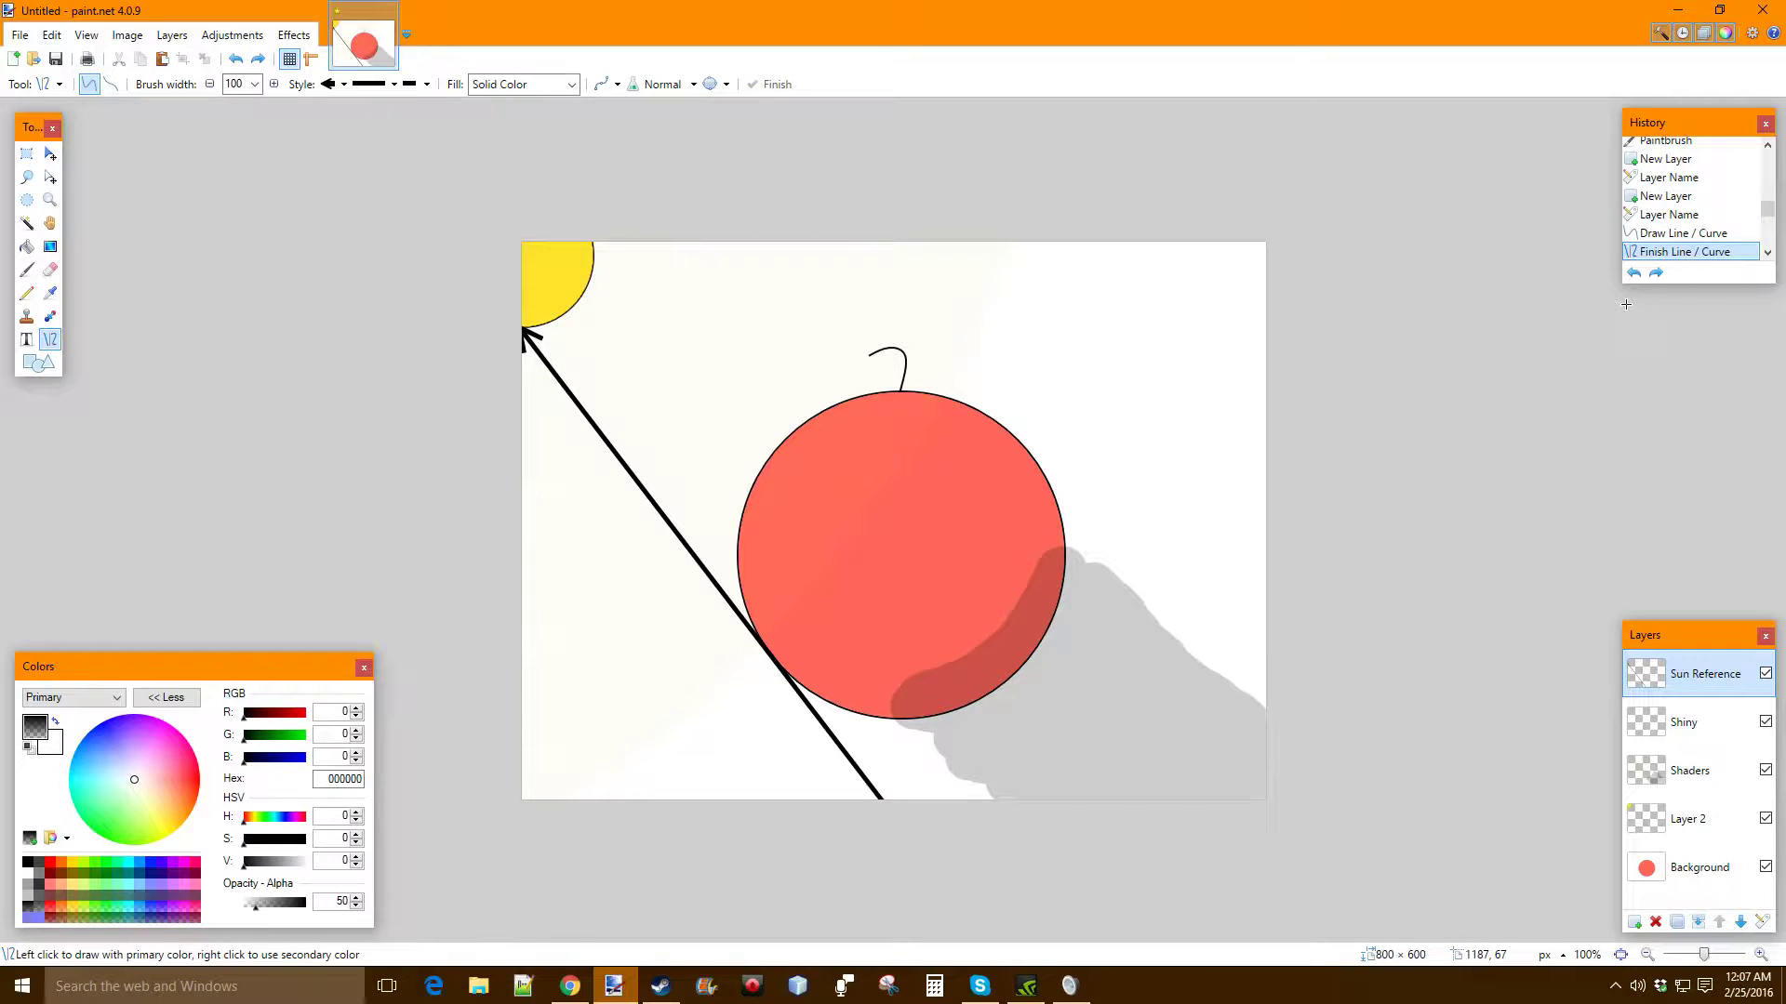
key(ctrl+y)
key(ctrl+y)
key(ctrl+y)
key(ctrl+z)
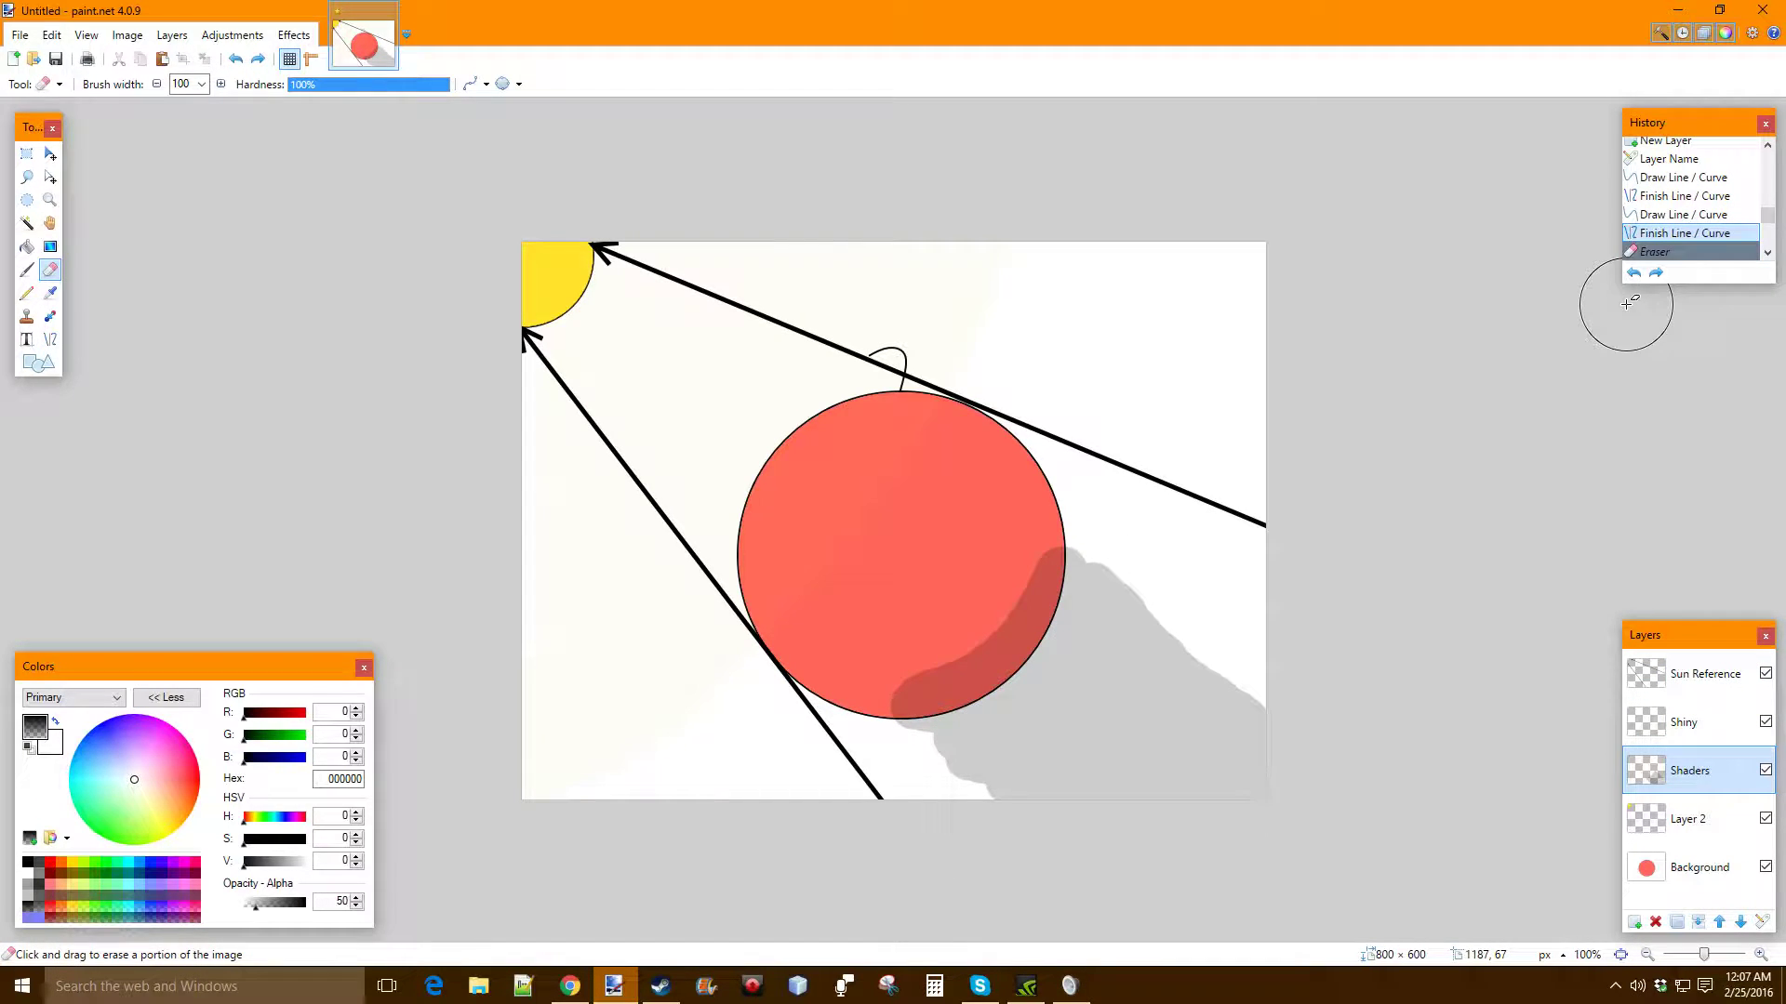
Undo the finishing of the second reference line and redo it
key(ctrl+z)
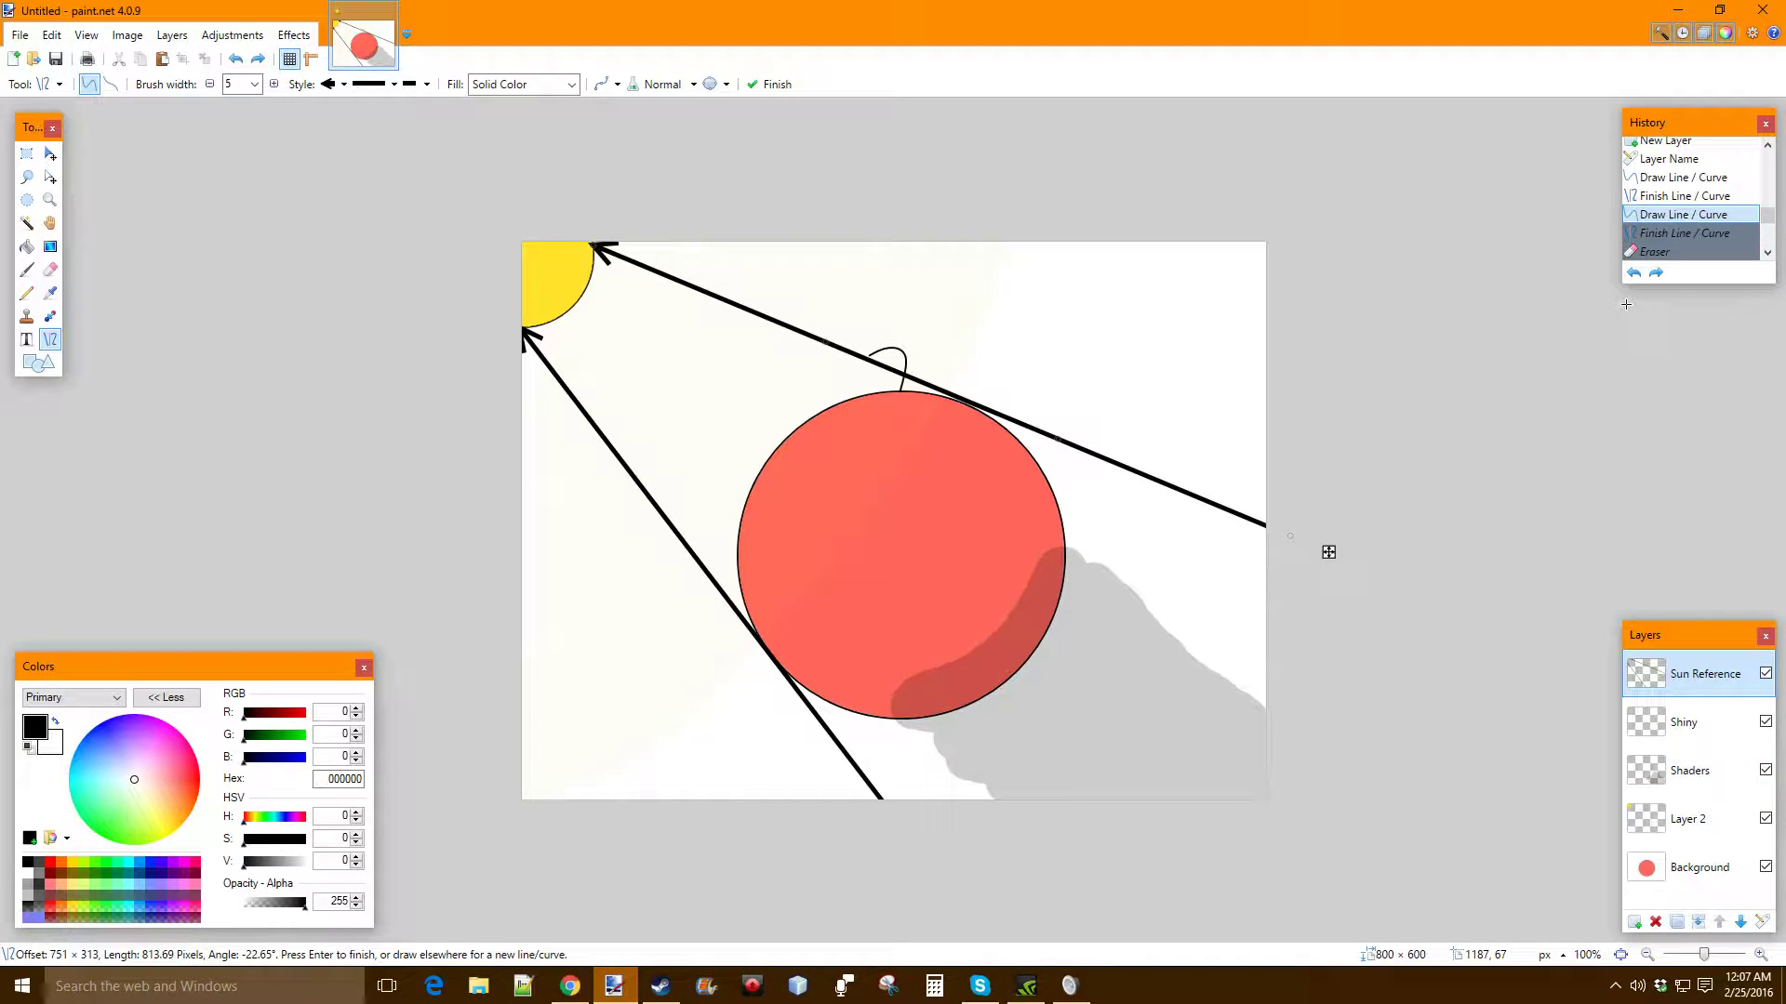
key(ctrl+y)
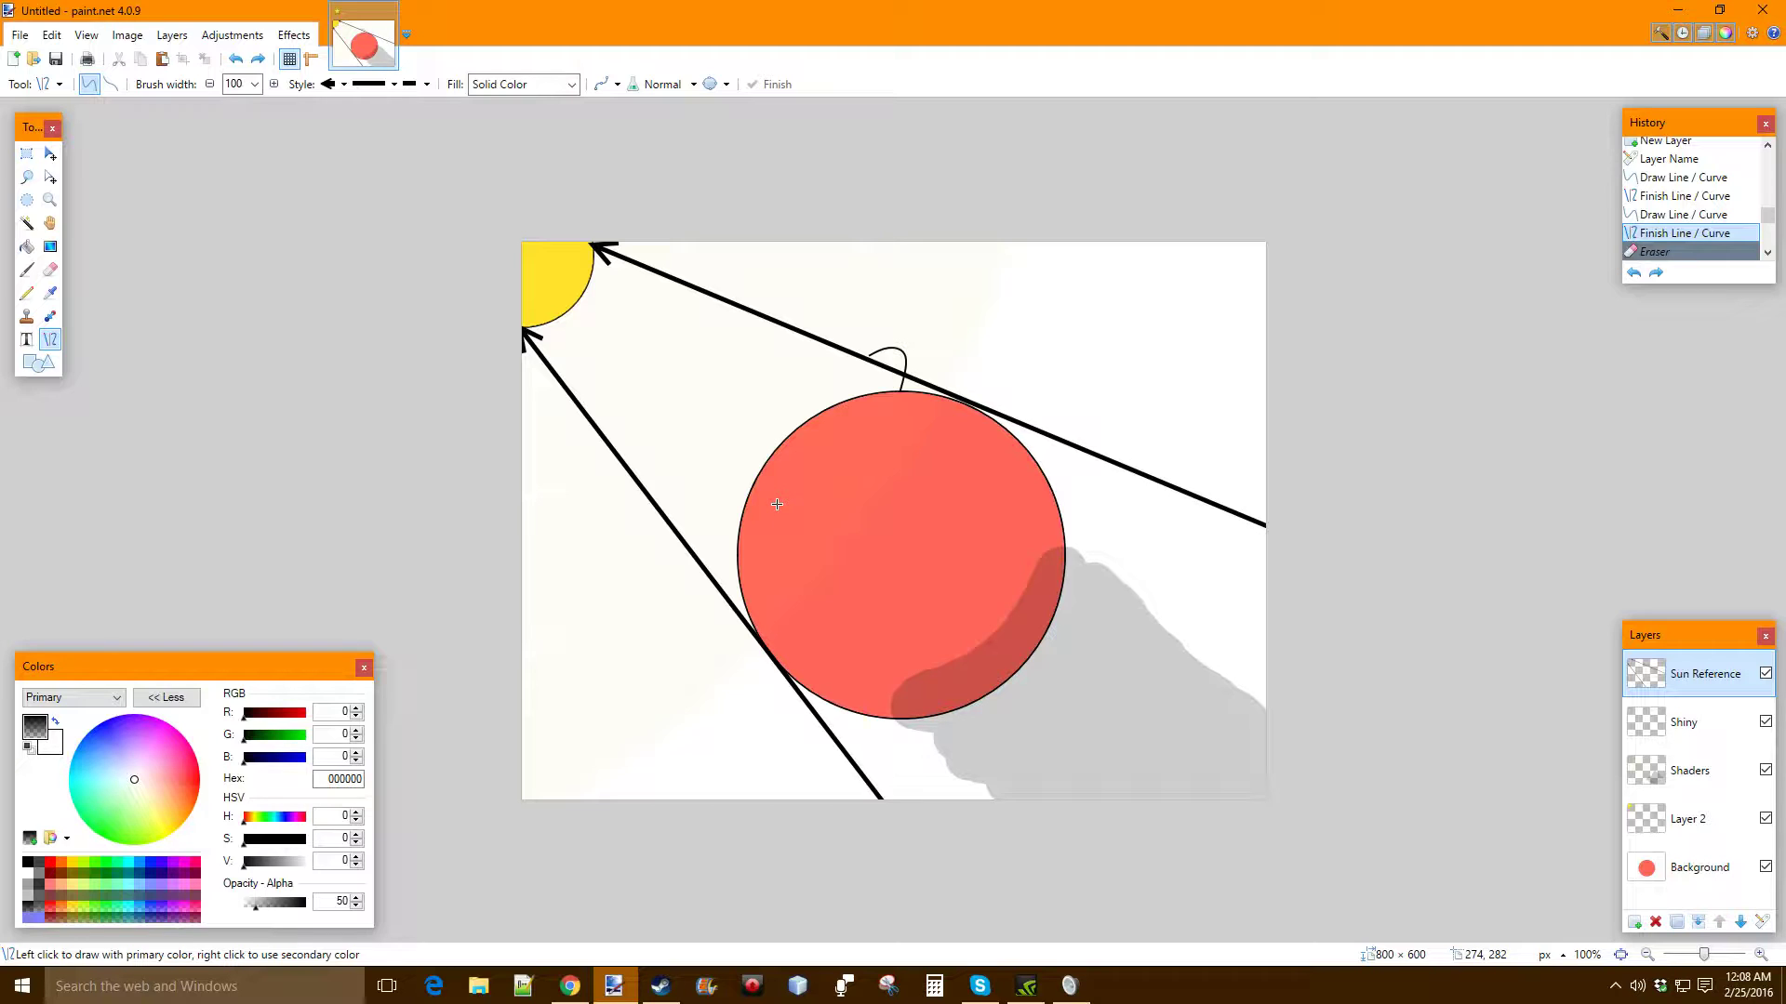
Erase the whole existing shadow on the Shaders layer with the 100-wide Eraser and the primary colour's opacity at 255
click(1707, 776)
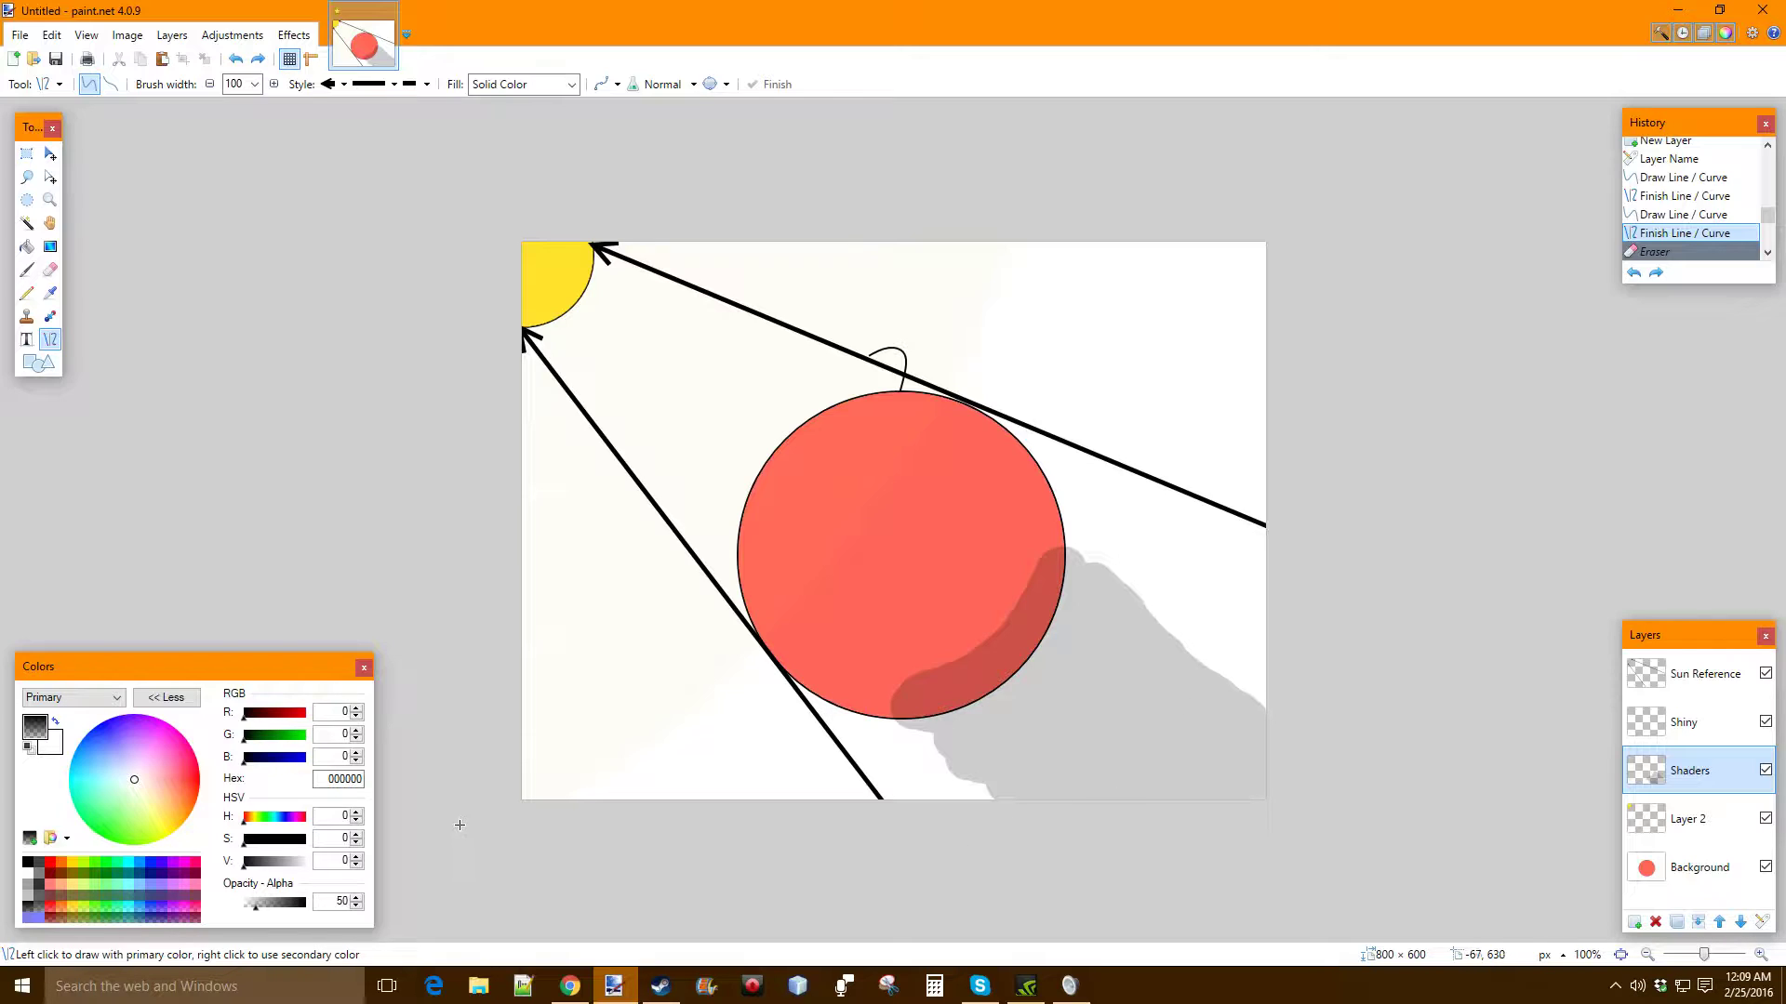
drag(258, 906, 381, 907)
click(49, 270)
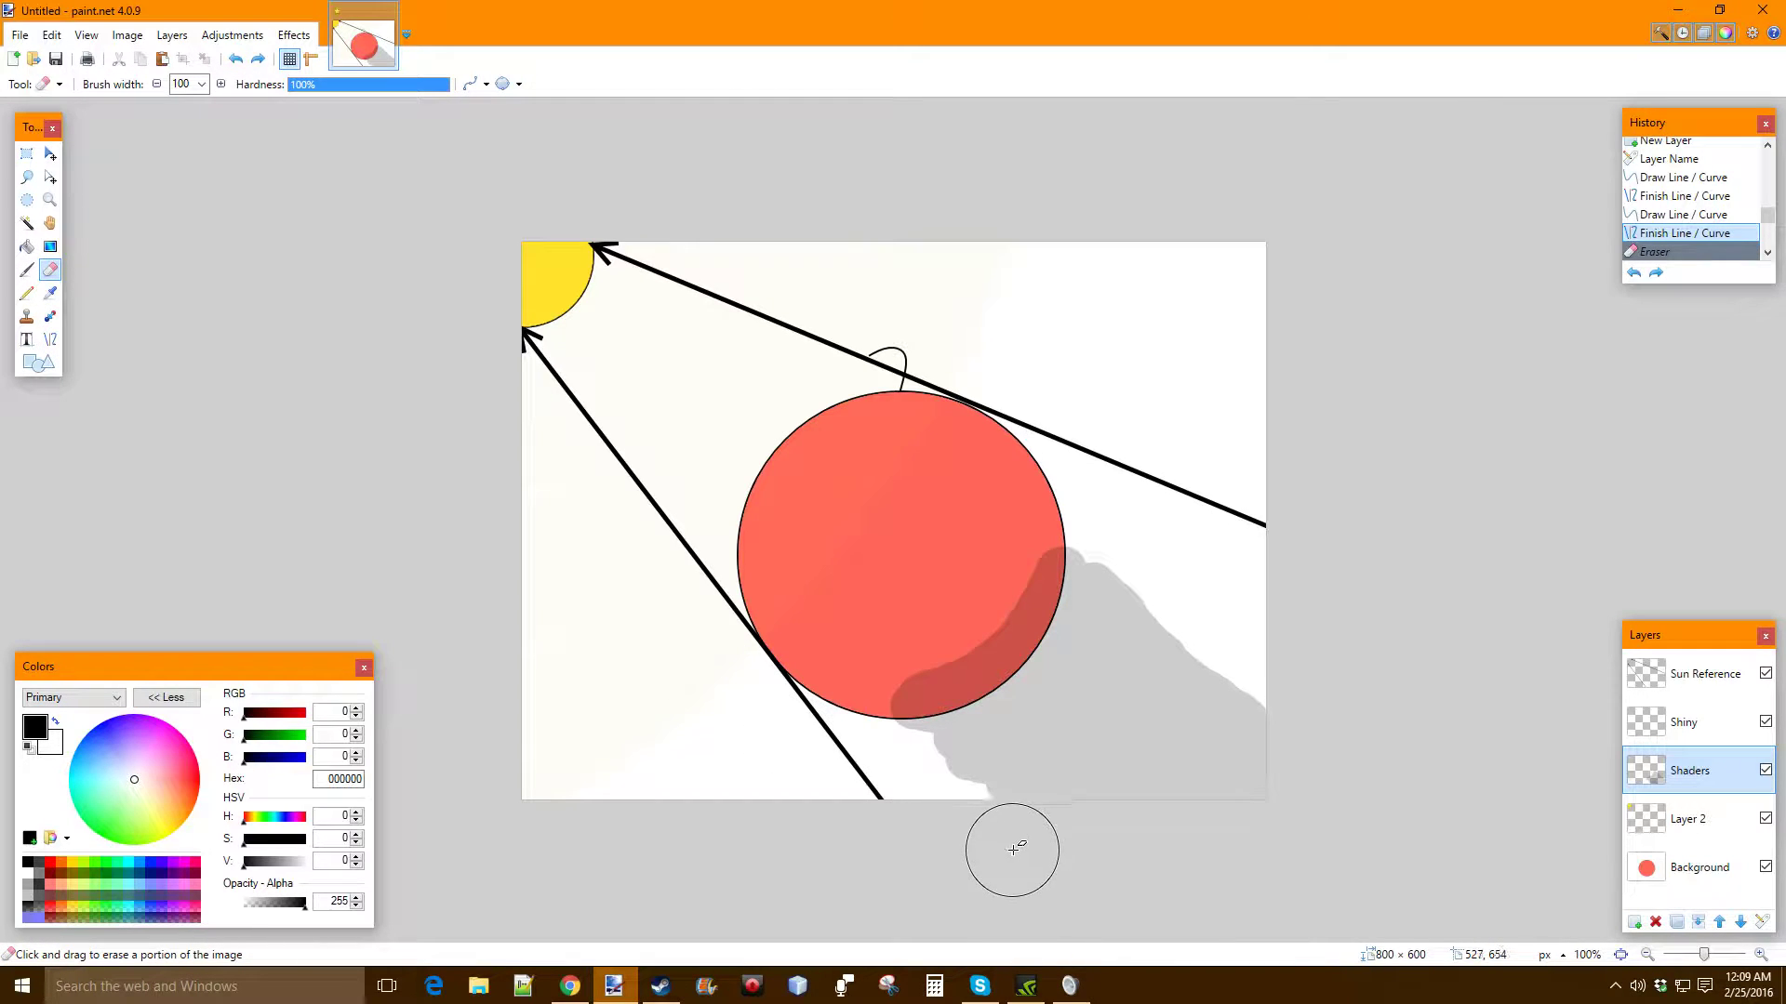
mouse_move(1041, 852)
mouse_down()
mouse_move(1133, 822)
mouse_move(1191, 748)
mouse_move(1209, 652)
mouse_move(1182, 583)
mouse_move(1230, 636)
mouse_move(1282, 753)
mouse_move(1036, 917)
mouse_up()
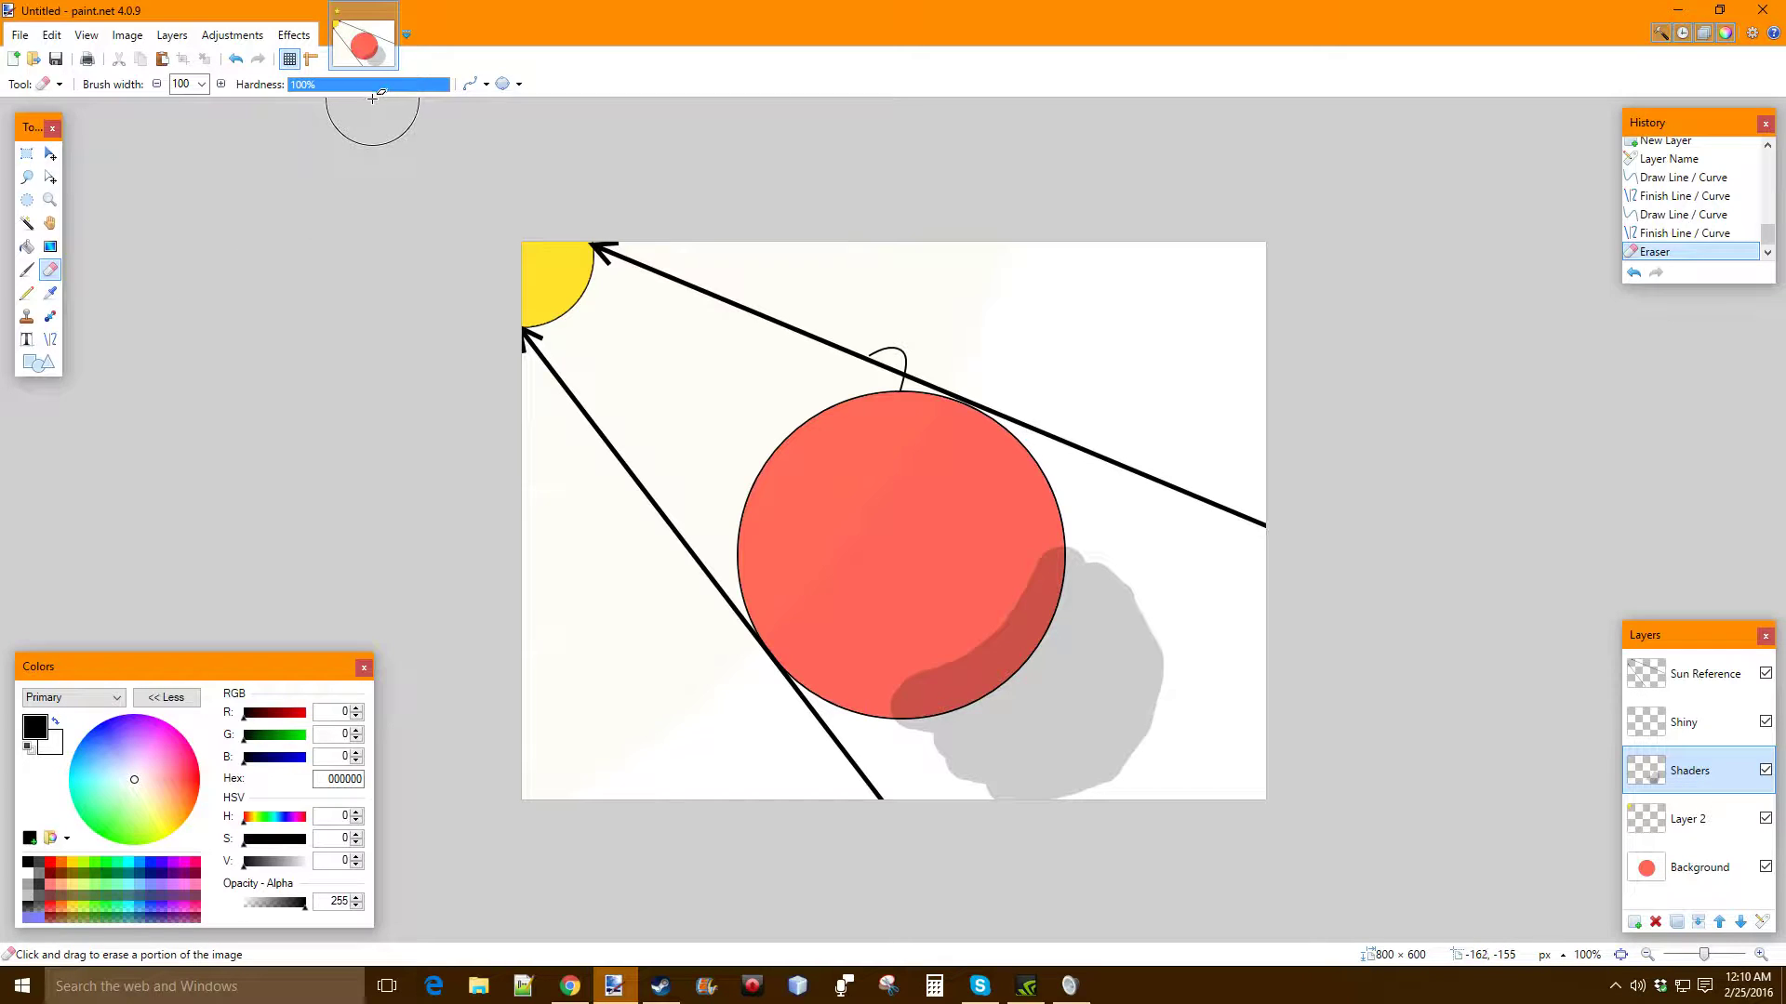
key(ctrl+z)
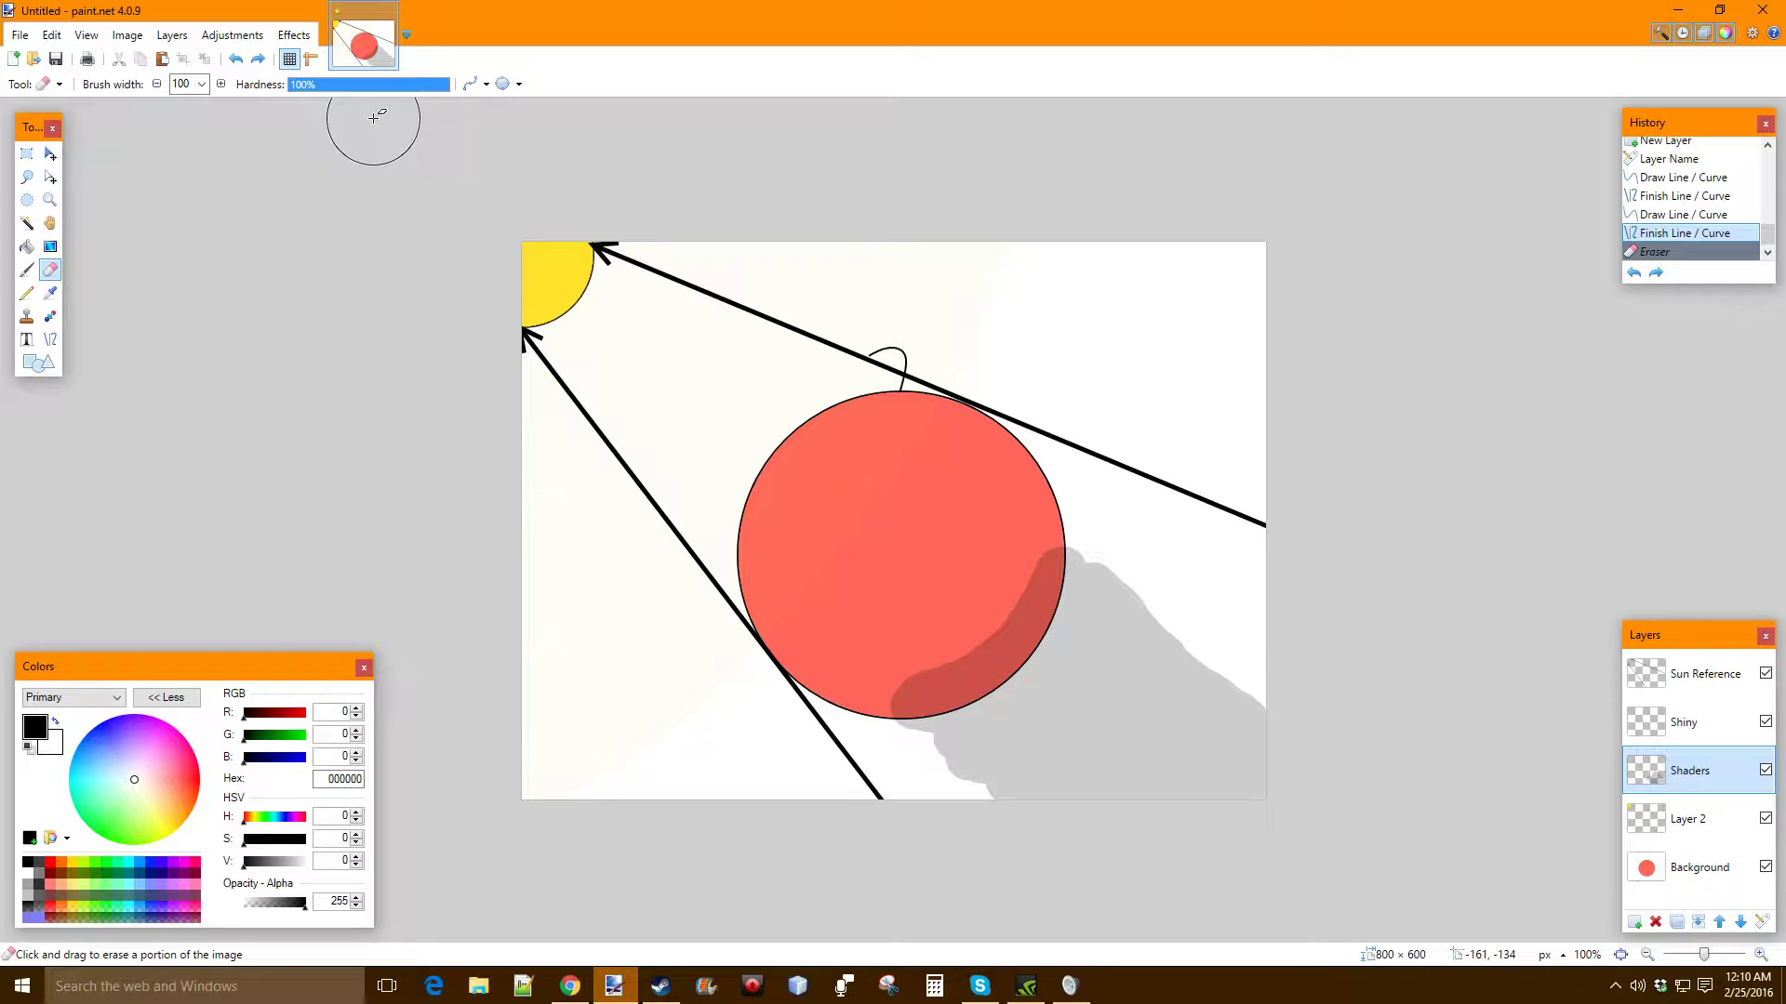
key(ctrl+y)
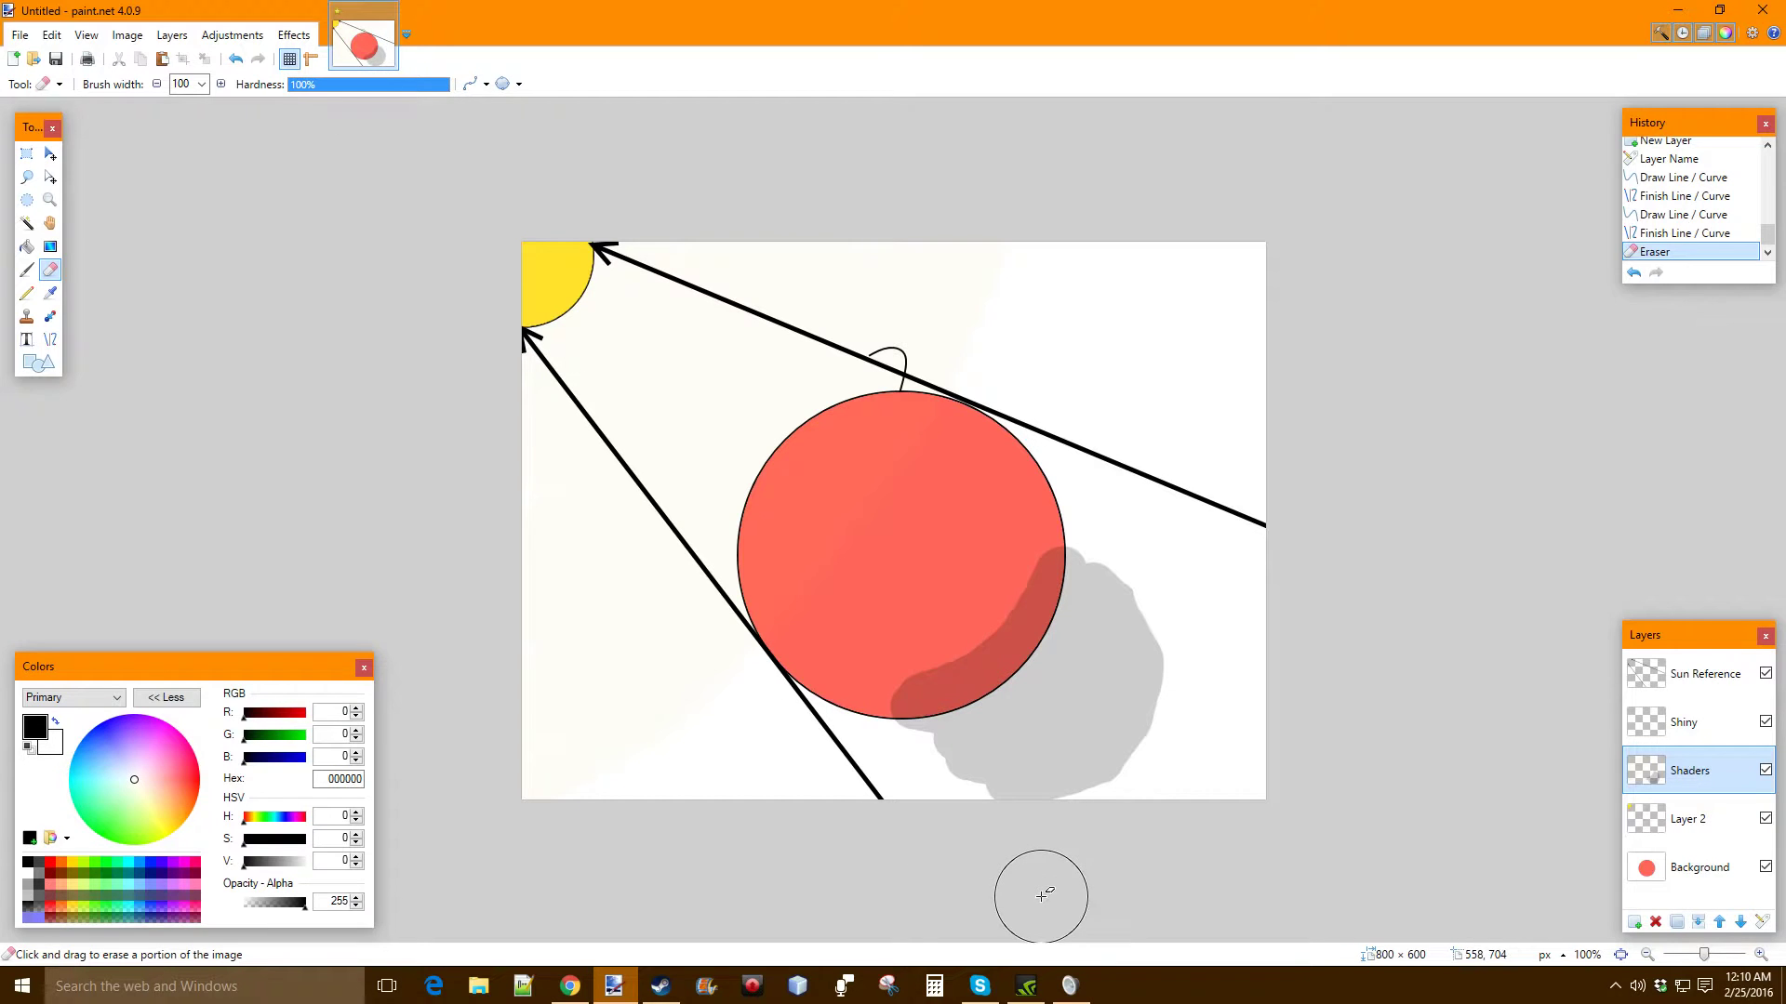
mouse_move(957, 747)
mouse_down()
mouse_move(1076, 856)
mouse_move(1124, 686)
mouse_move(1113, 601)
mouse_move(1177, 564)
mouse_up()
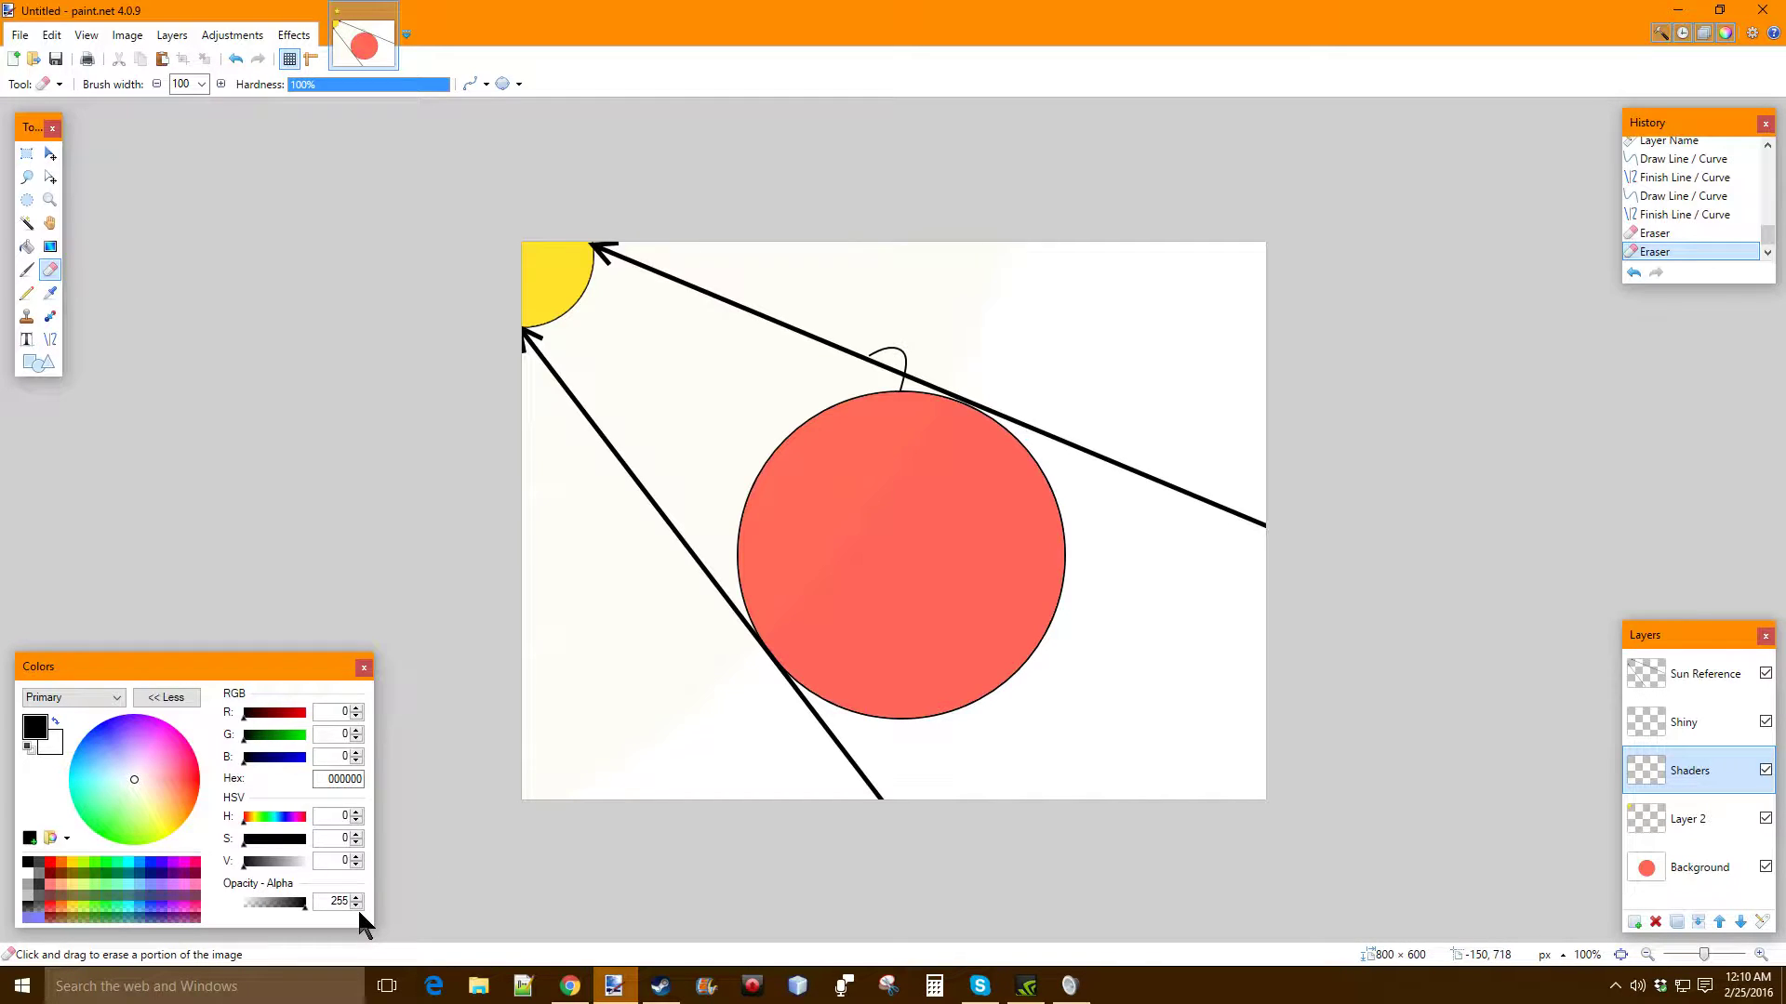
Set the black primary colour's opacity to 50 and switch to the Paintbrush
drag(336, 901, 372, 900)
key(BackSpace)
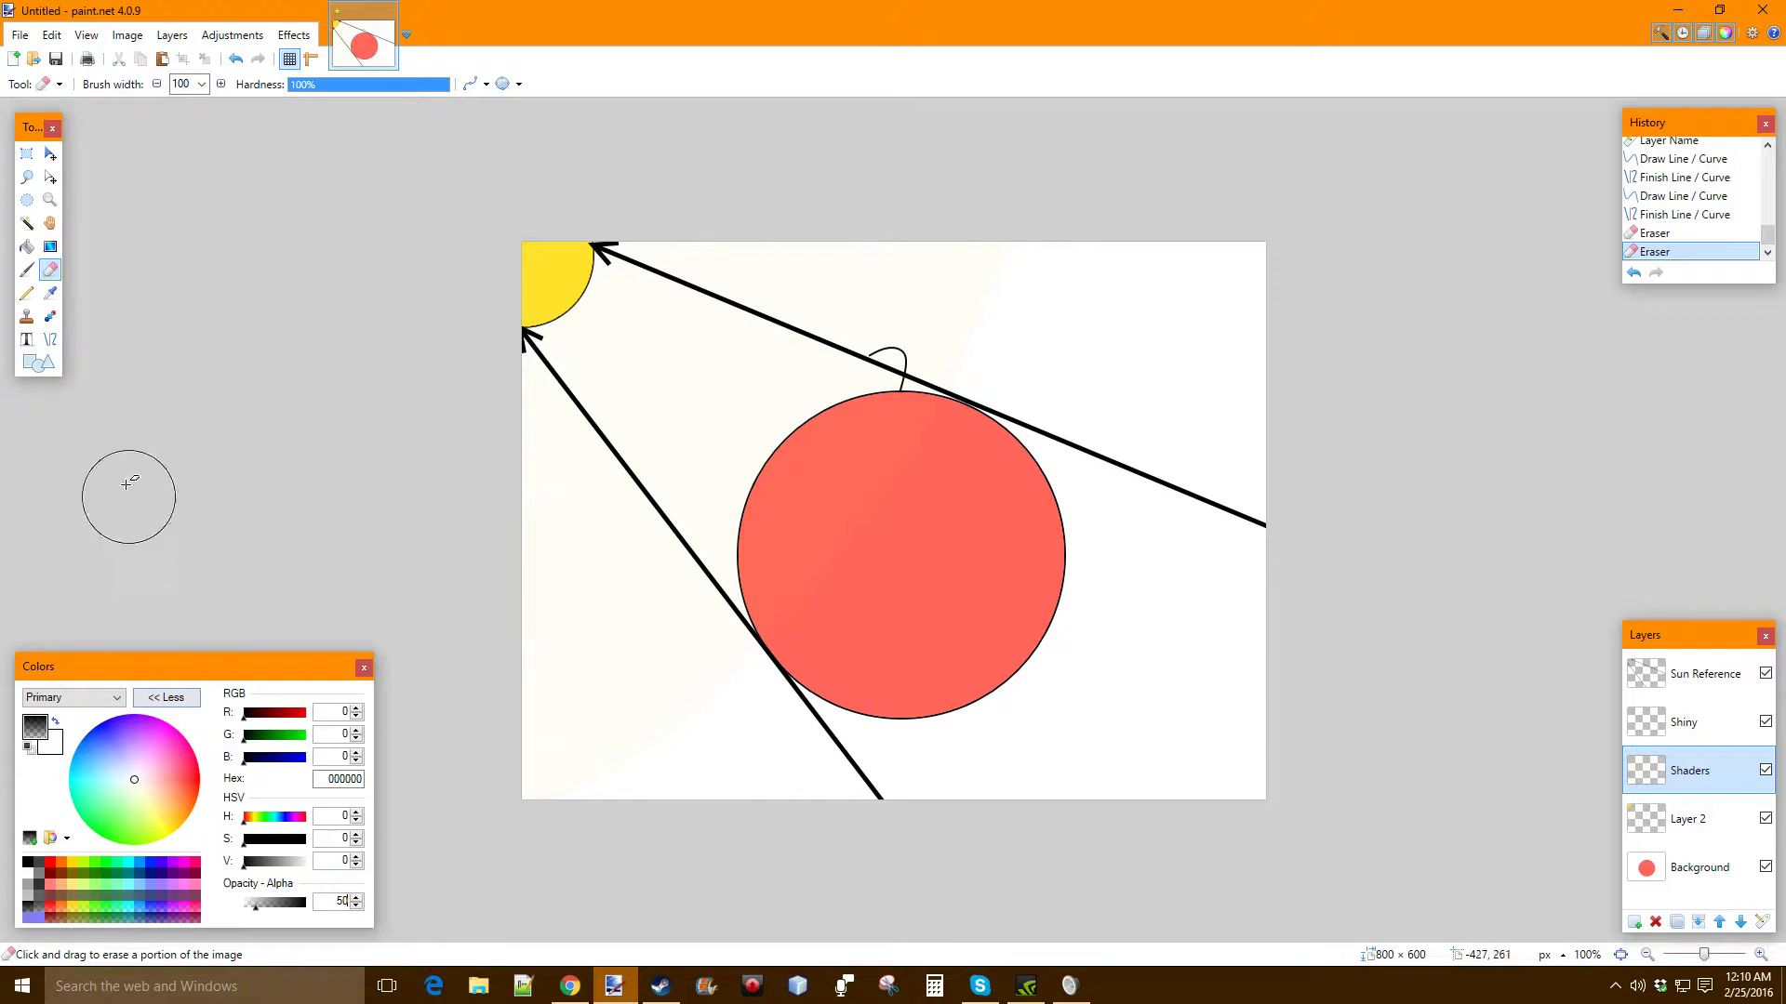
click(27, 293)
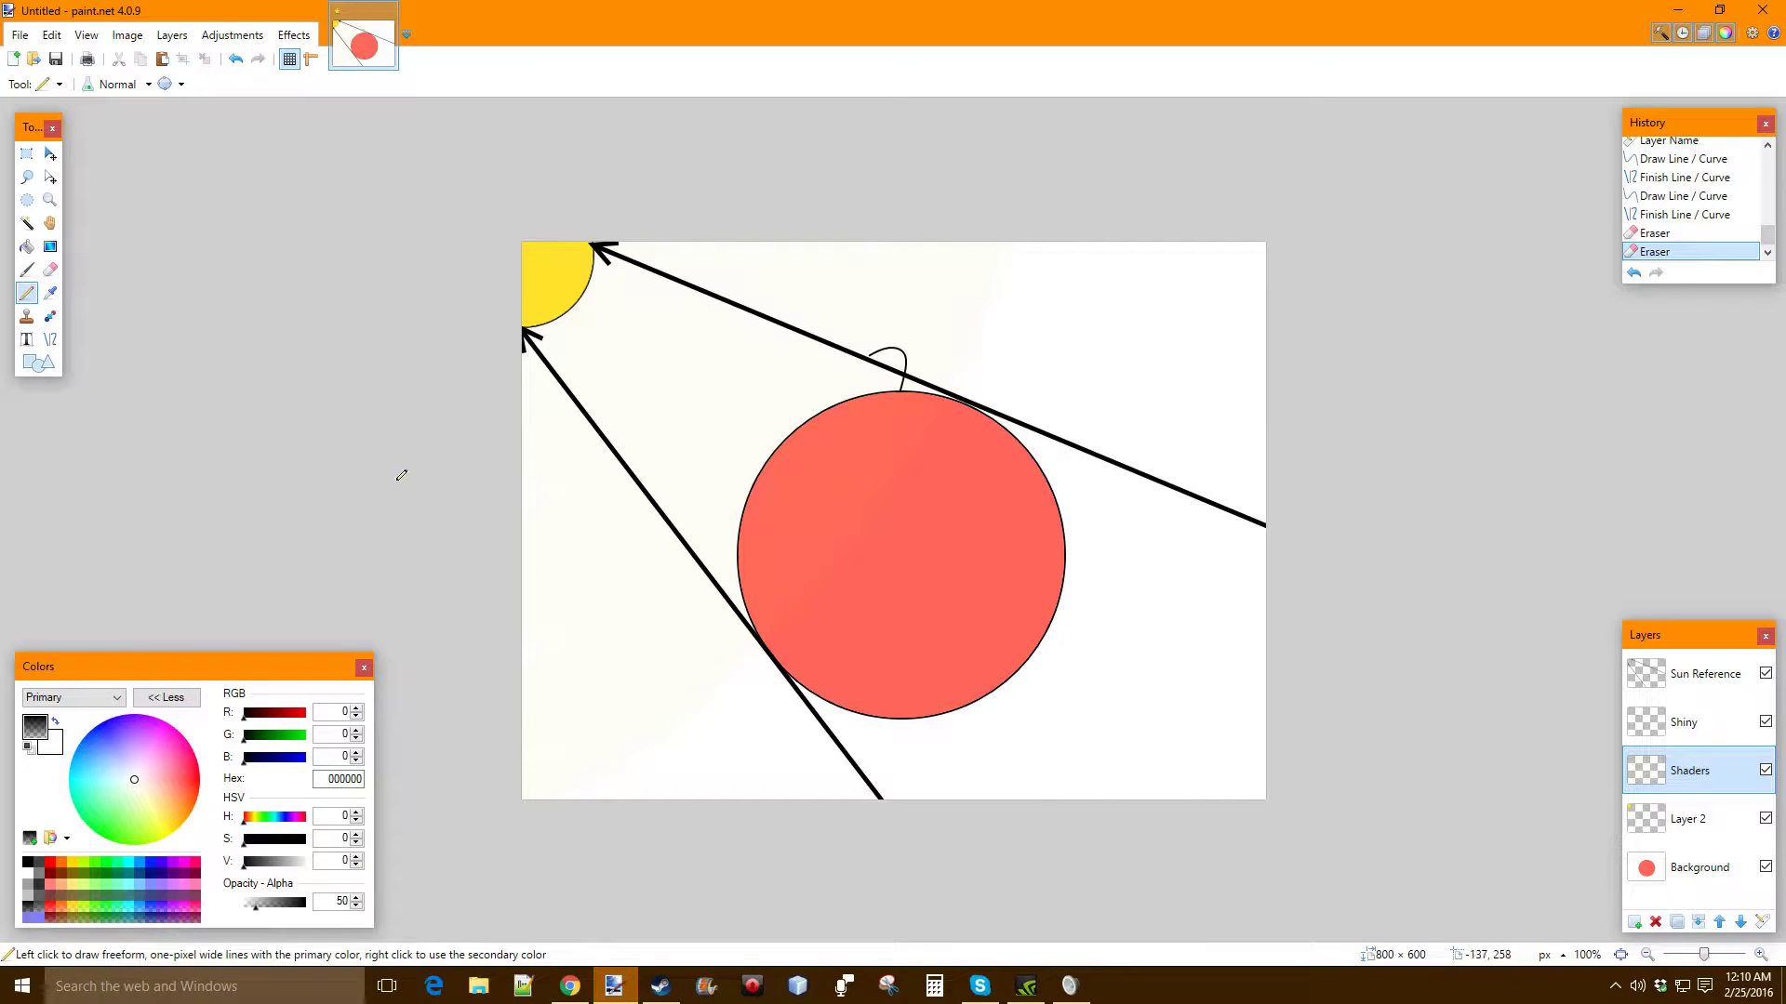
click(20, 271)
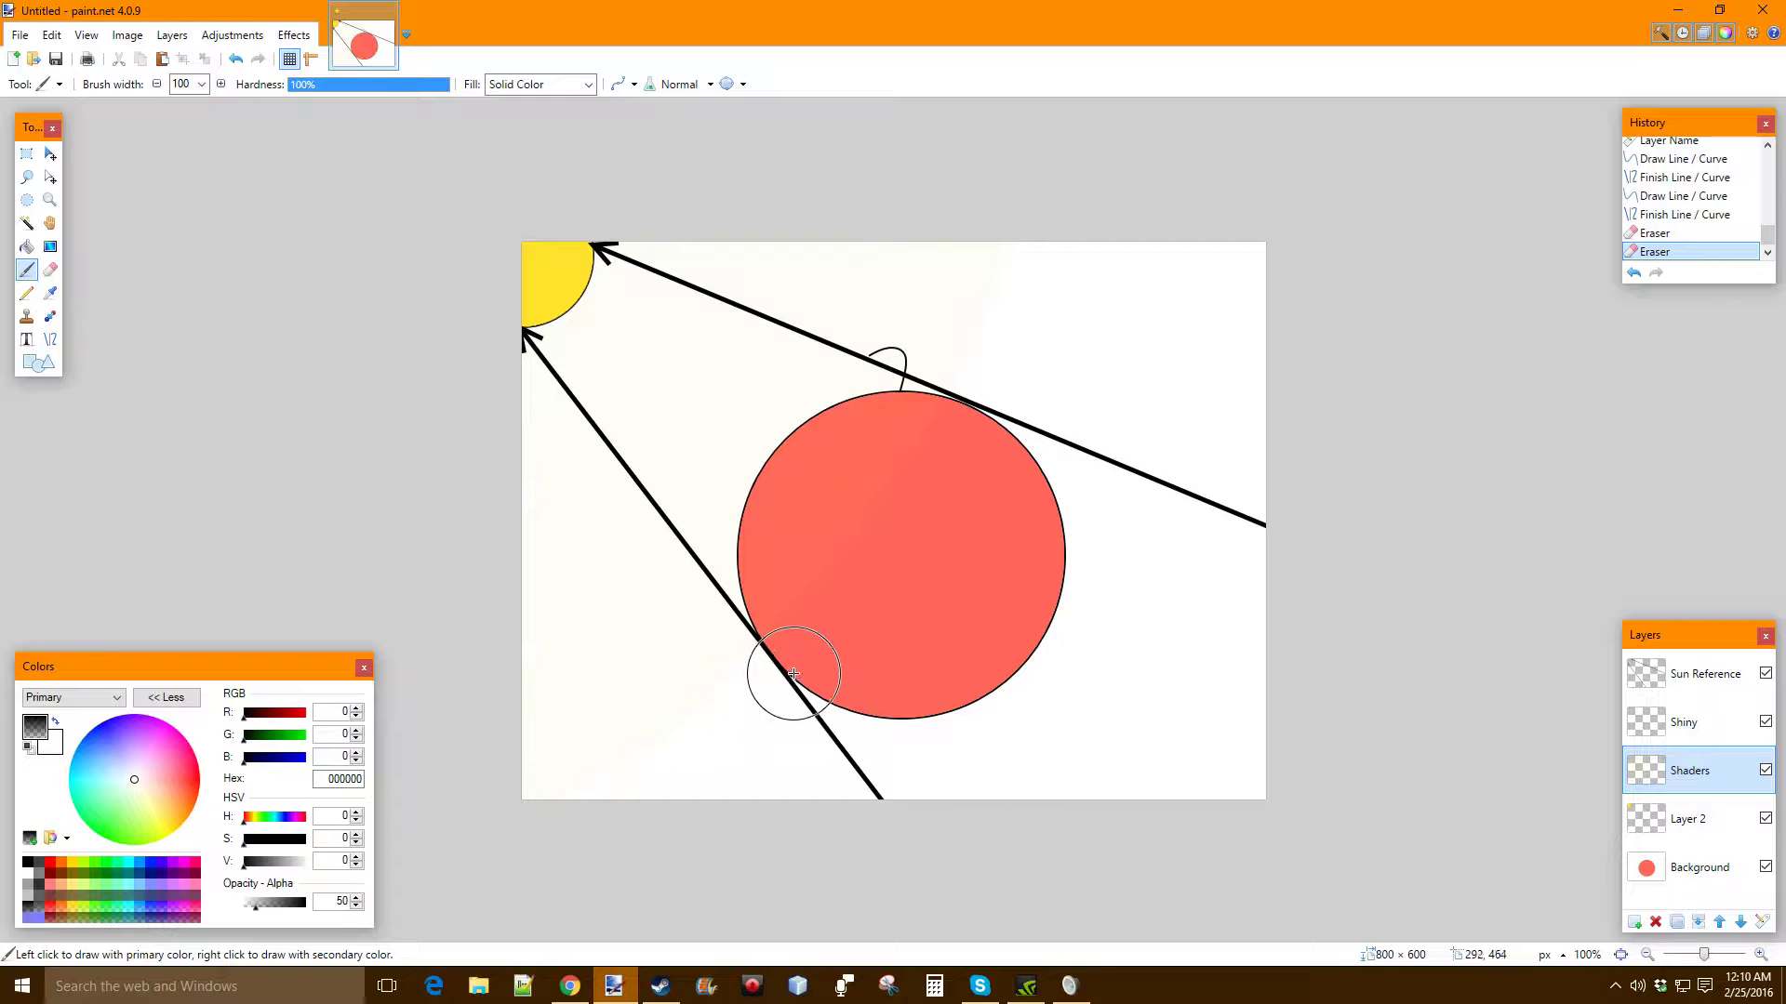
click(877, 719)
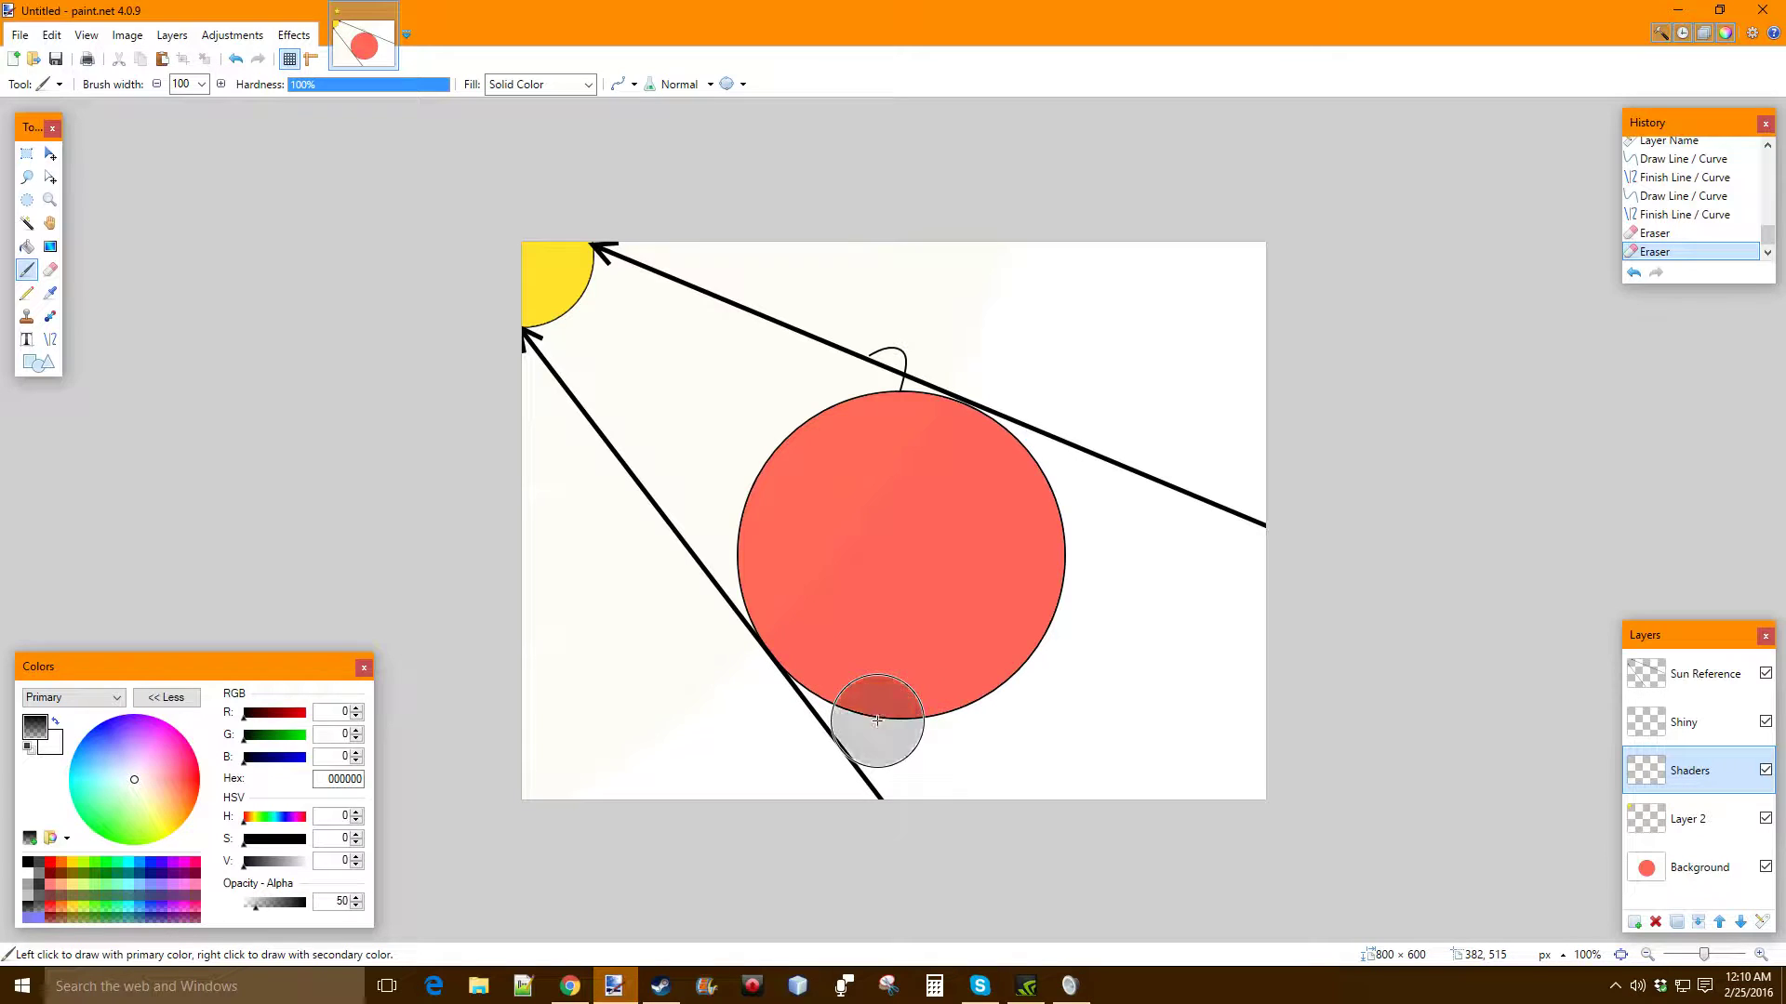
mouse_move(877, 719)
mouse_down()
mouse_move(937, 717)
mouse_move(985, 679)
mouse_move(948, 743)
mouse_up()
key(ctrl+z)
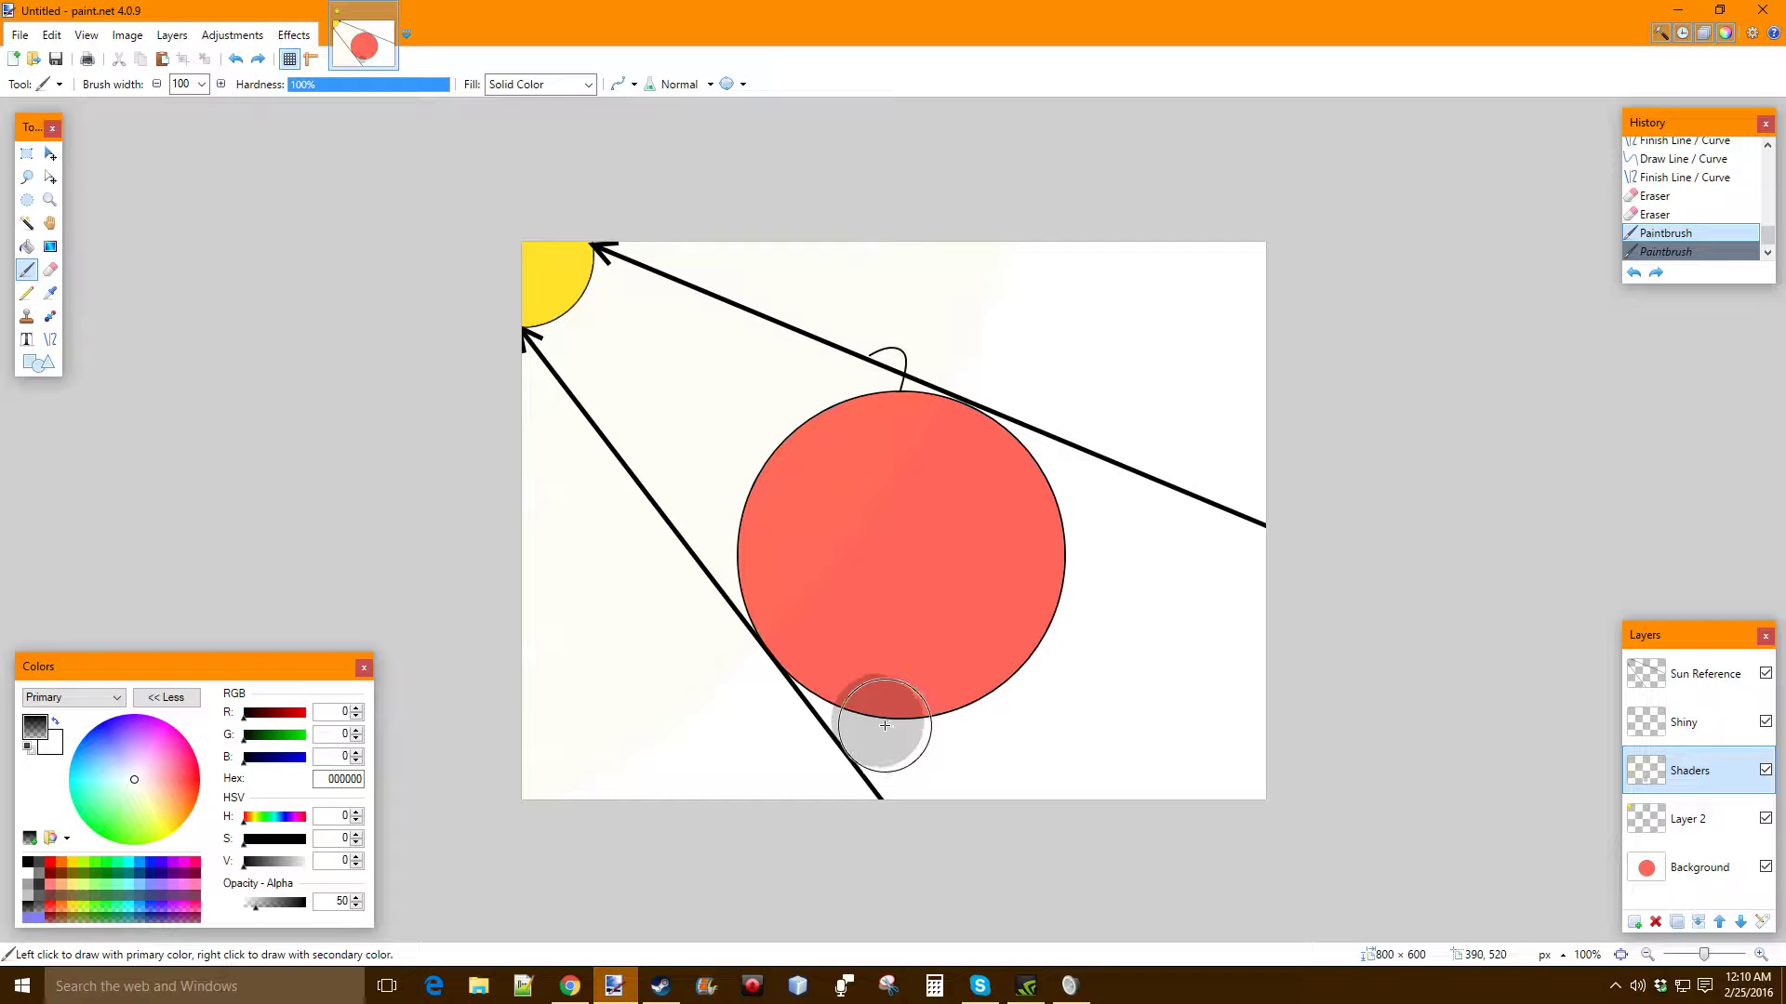
key(ctrl+z)
Paint a new 100-wide shadow band along the fruit's lower-right edge on the Shaders layer, and hide the Sun Reference layer
mouse_move(879, 719)
mouse_down()
mouse_move(976, 705)
mouse_move(1008, 680)
mouse_move(1056, 584)
mouse_move(1054, 474)
mouse_up()
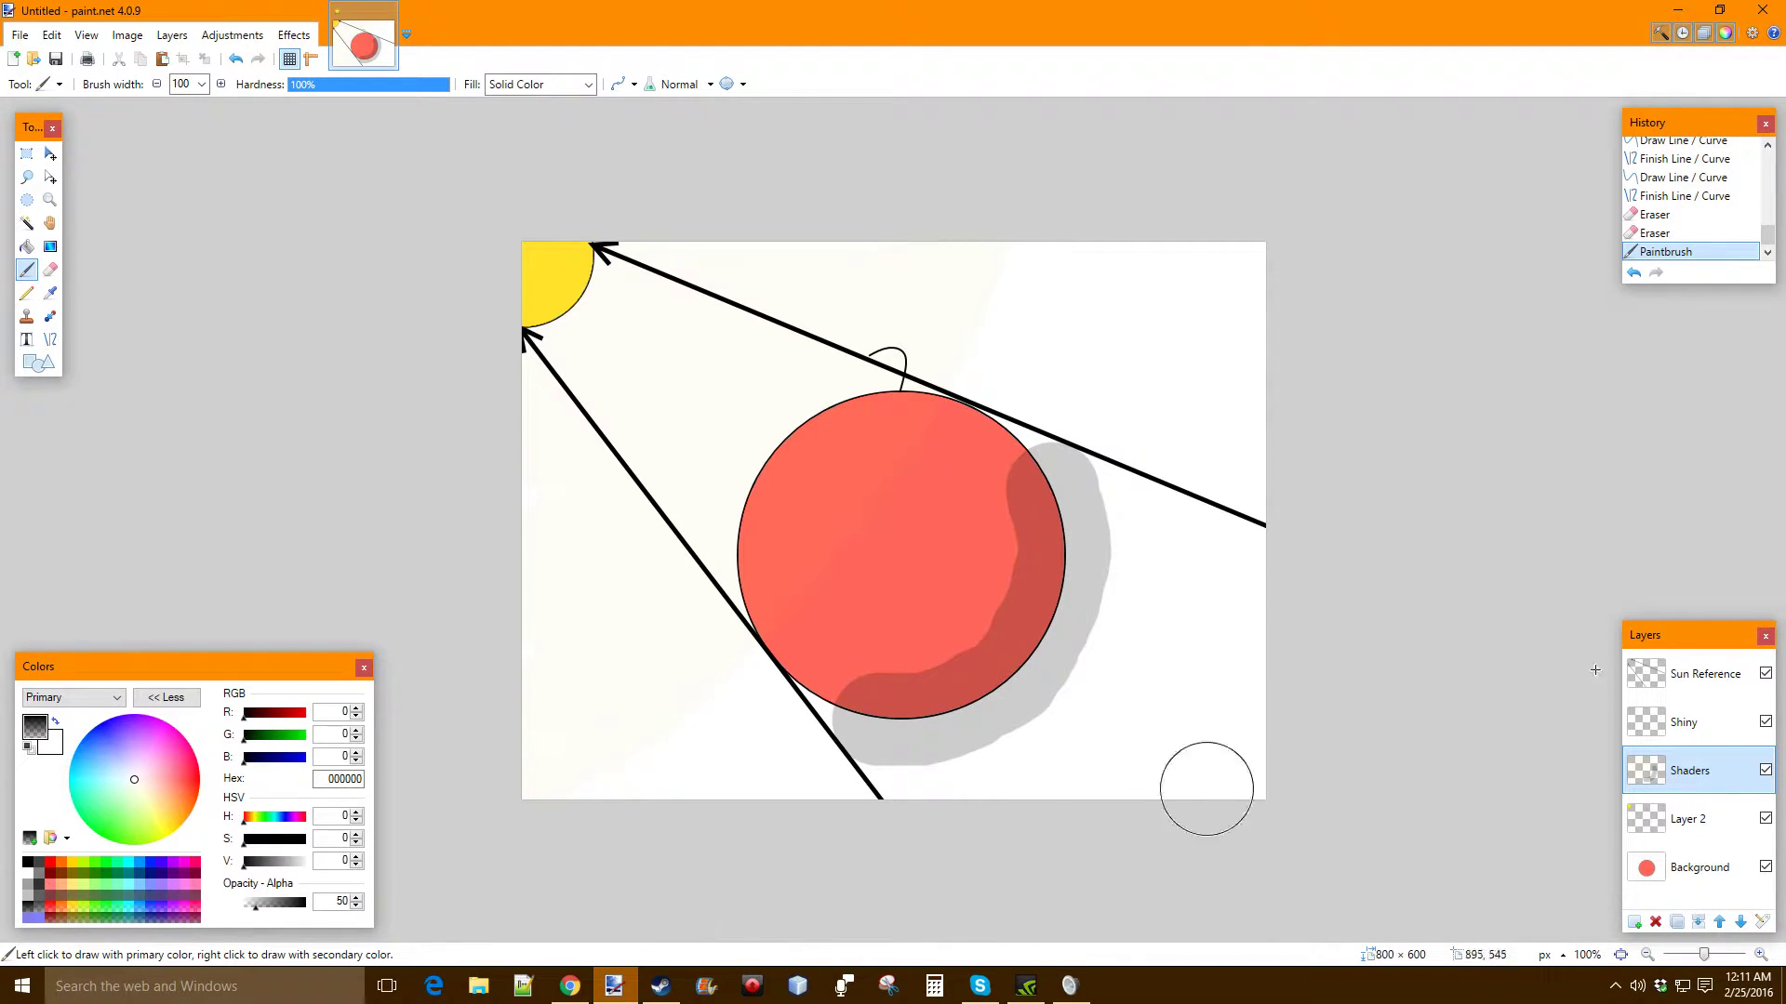
click(1758, 677)
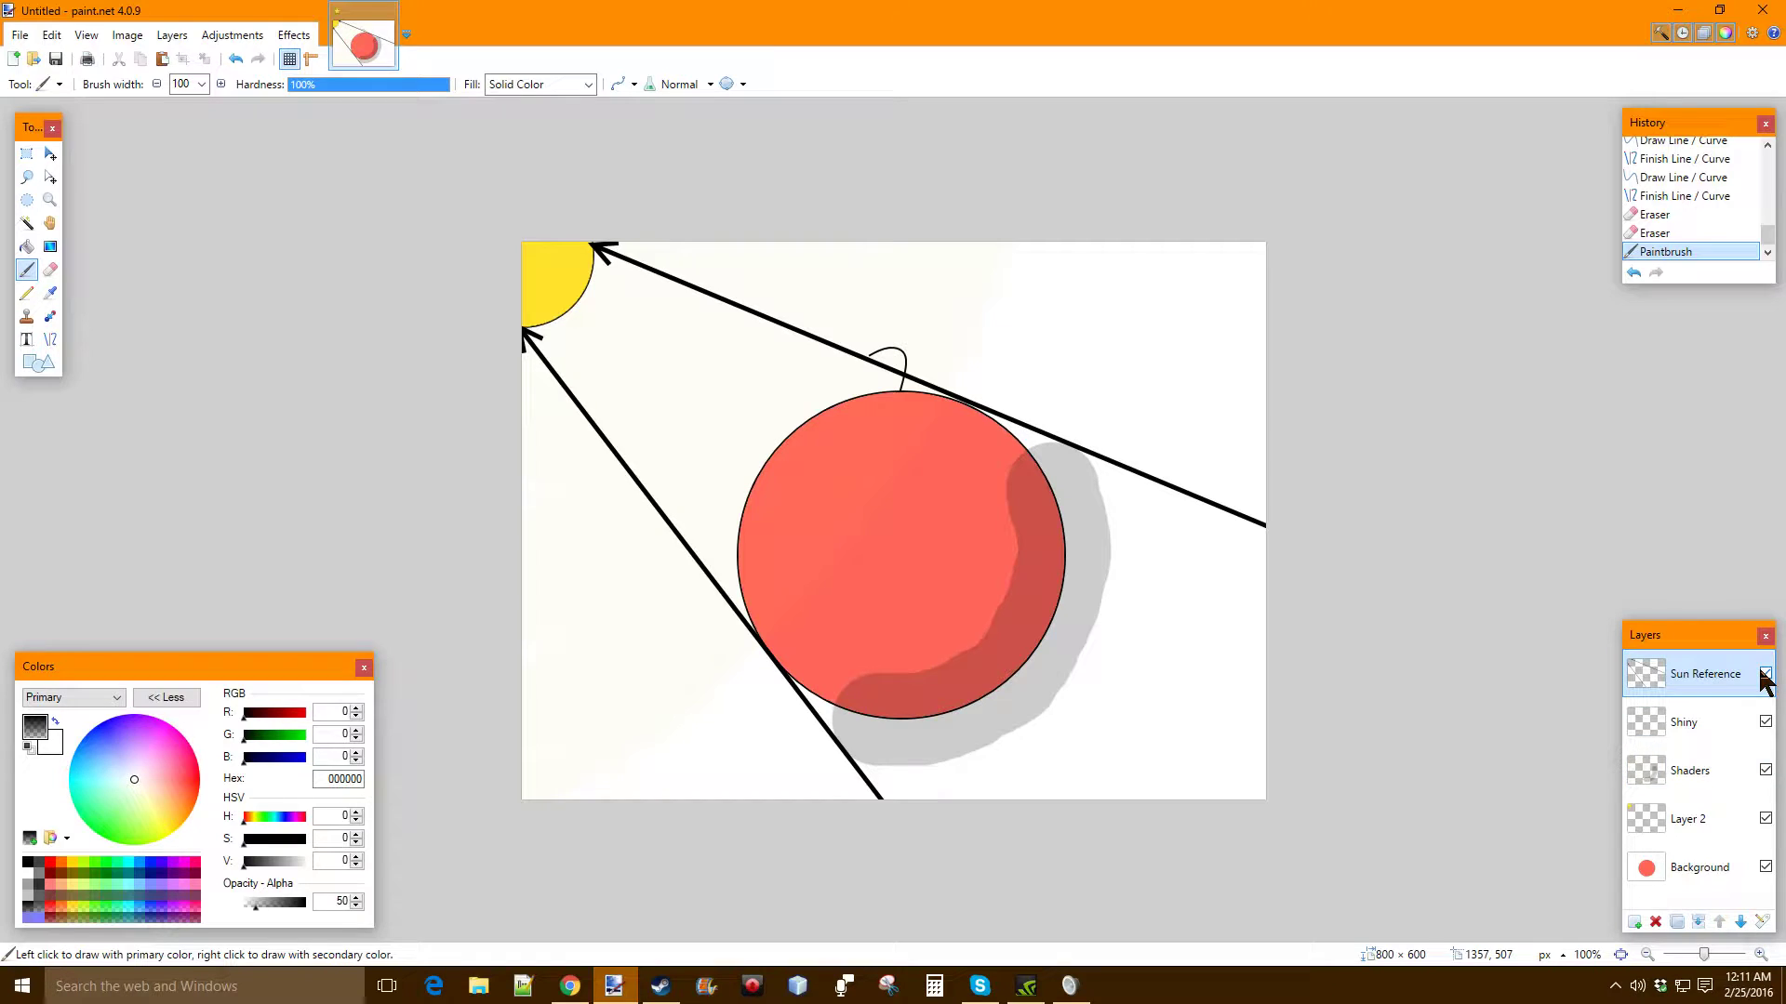
click(1763, 673)
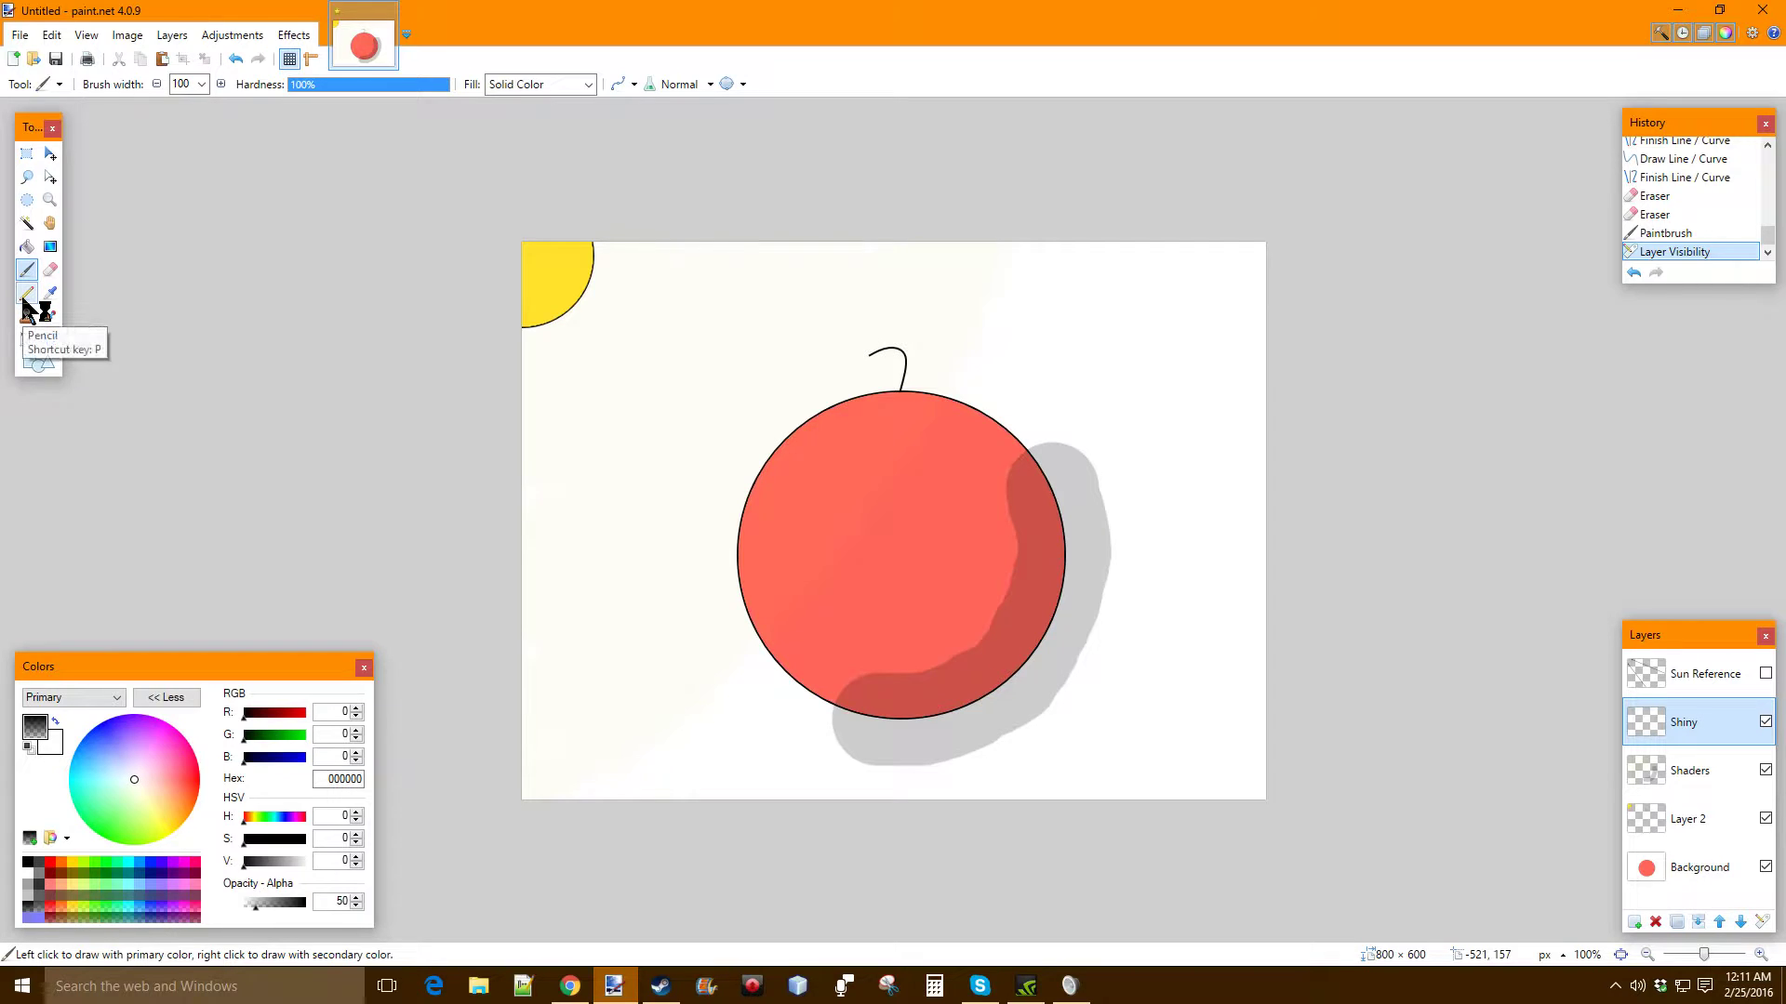
Set the brush width to 50 and show the Sun Reference layer again
click(201, 84)
scroll(209, 188, up, 6)
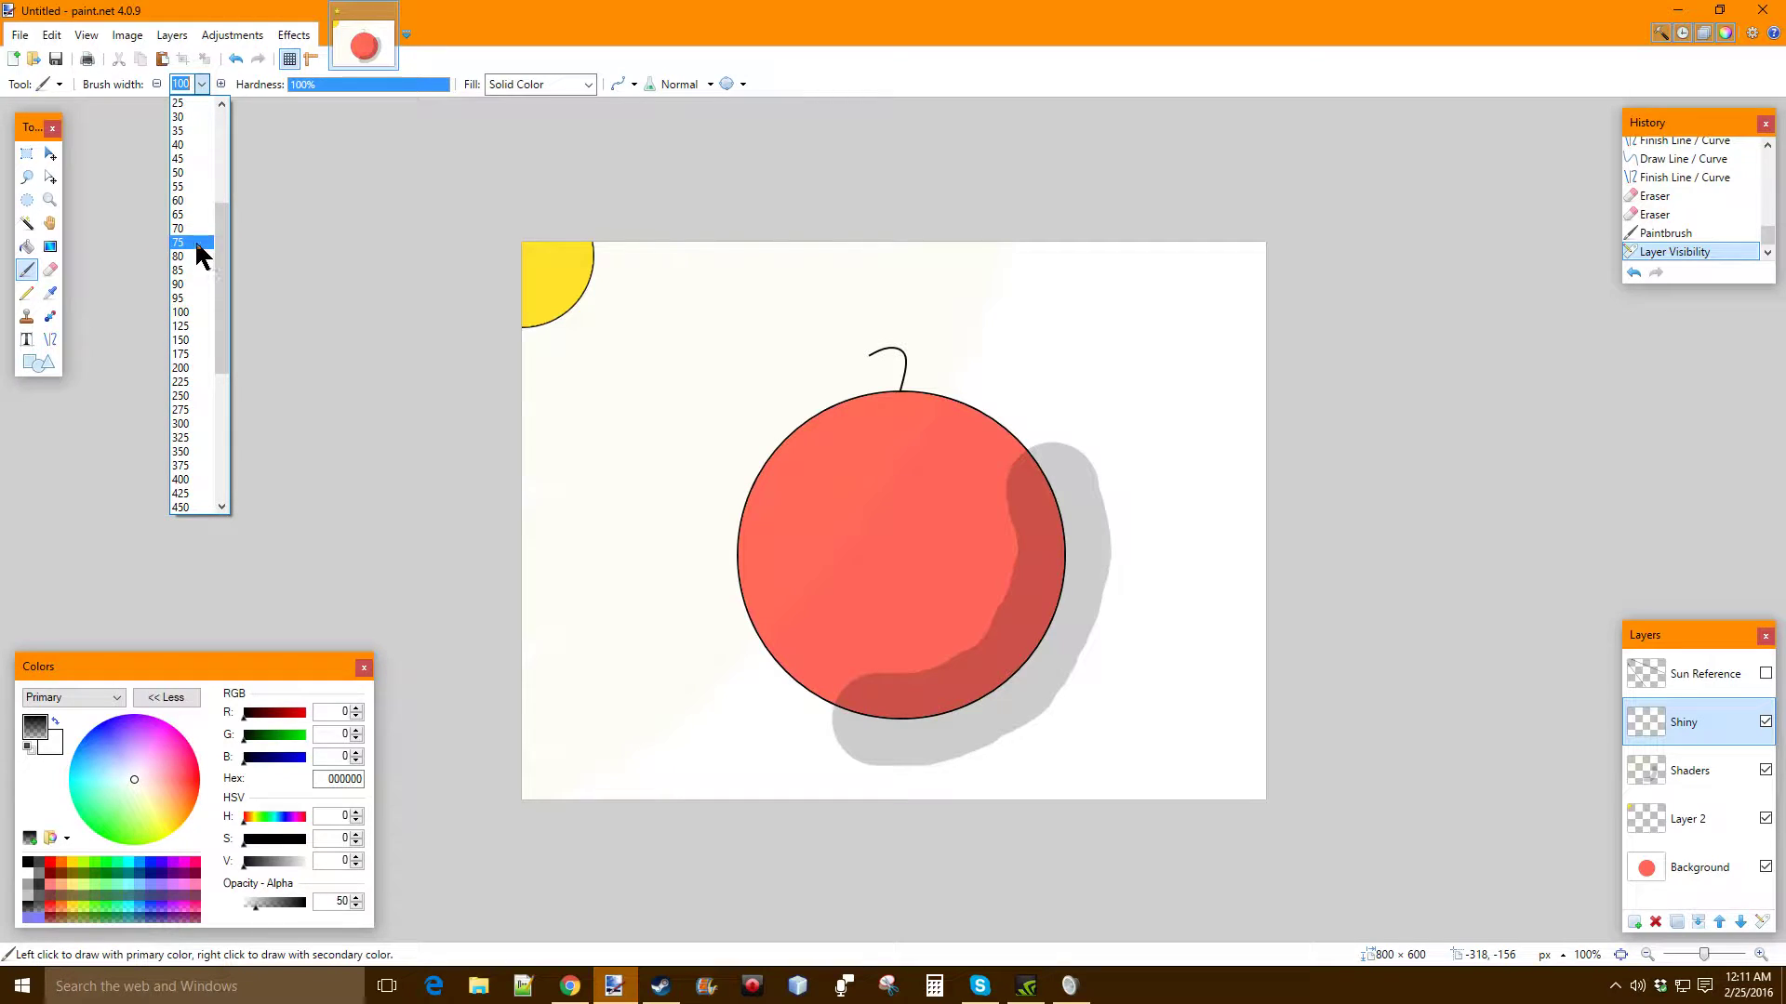
click(179, 214)
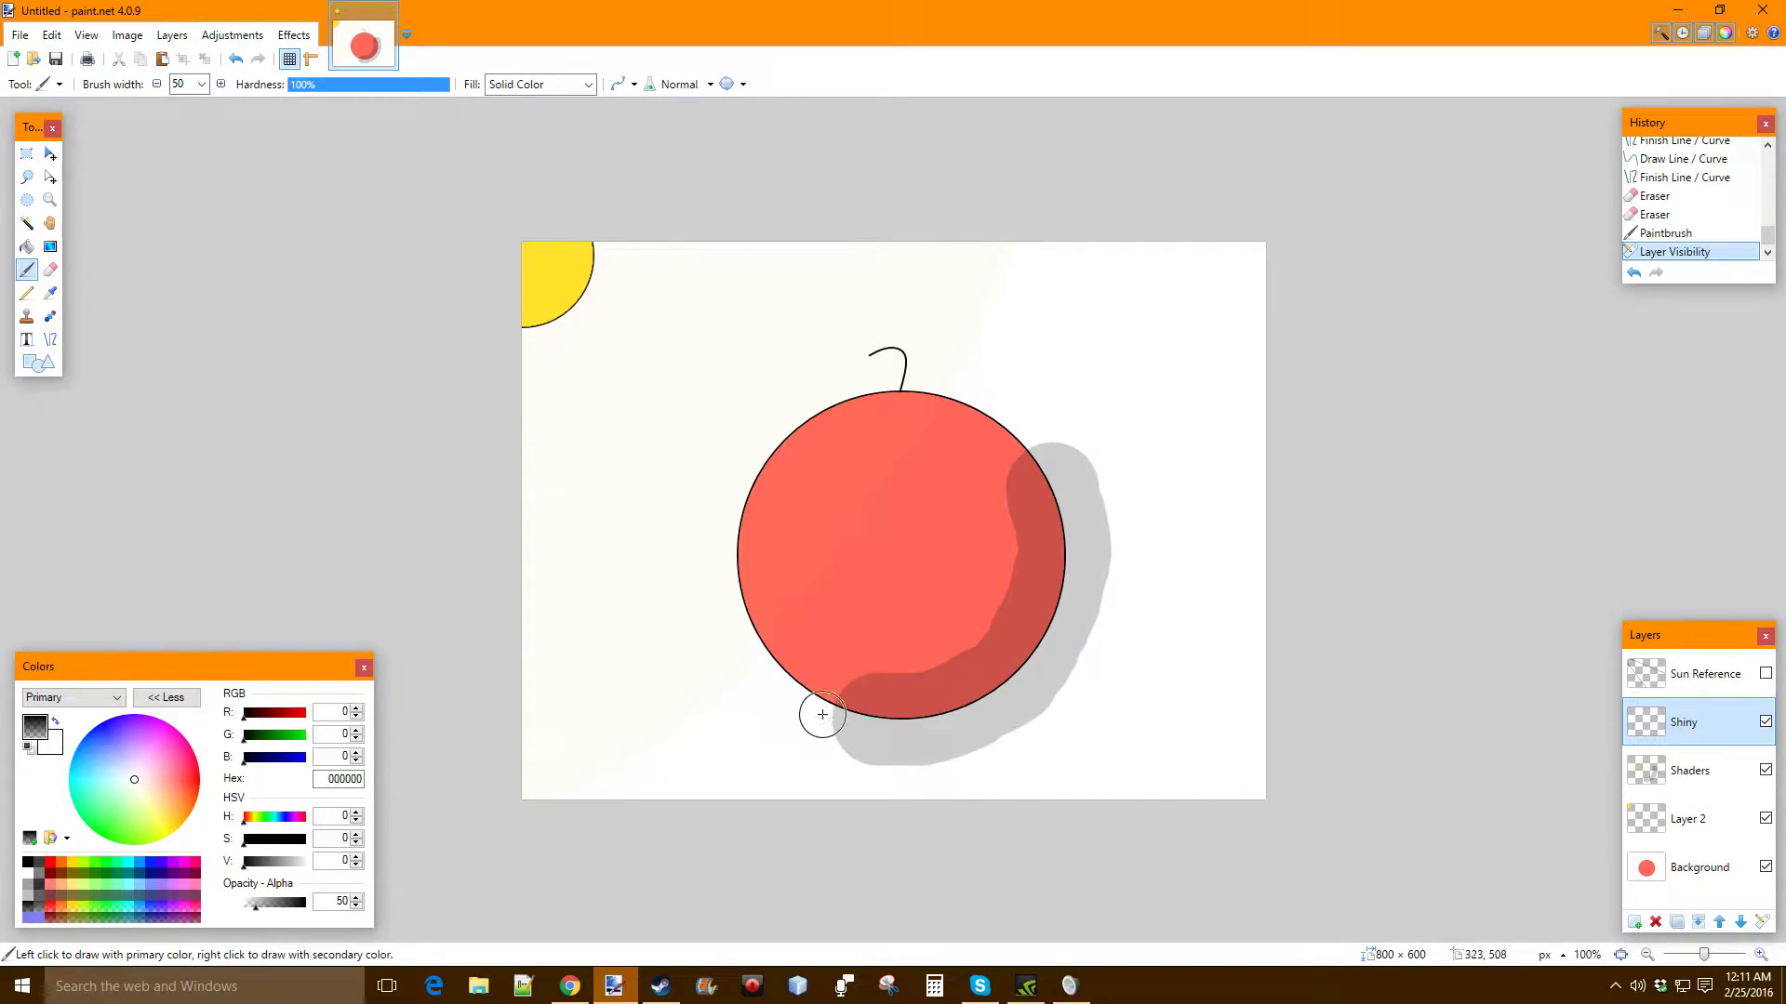
click(1766, 673)
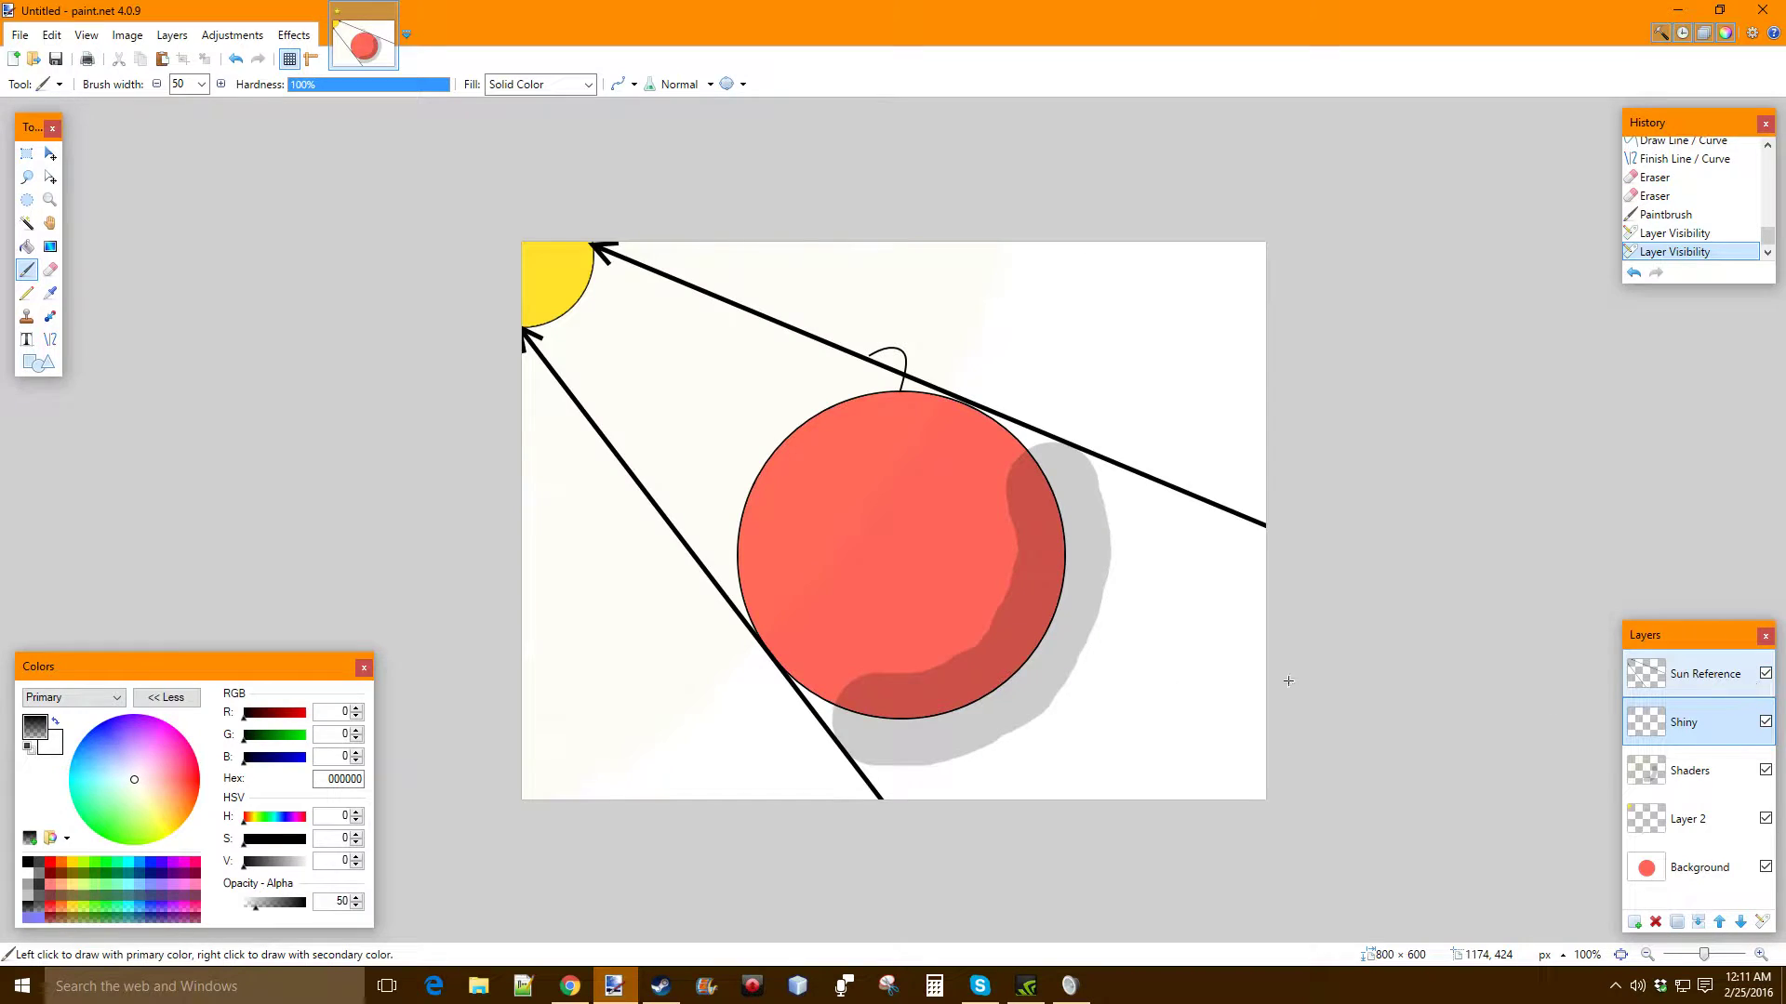
Using a 10-wide brush on the Shiny layer, fill the gaps between both ends of the shadow and the reference lines
click(199, 86)
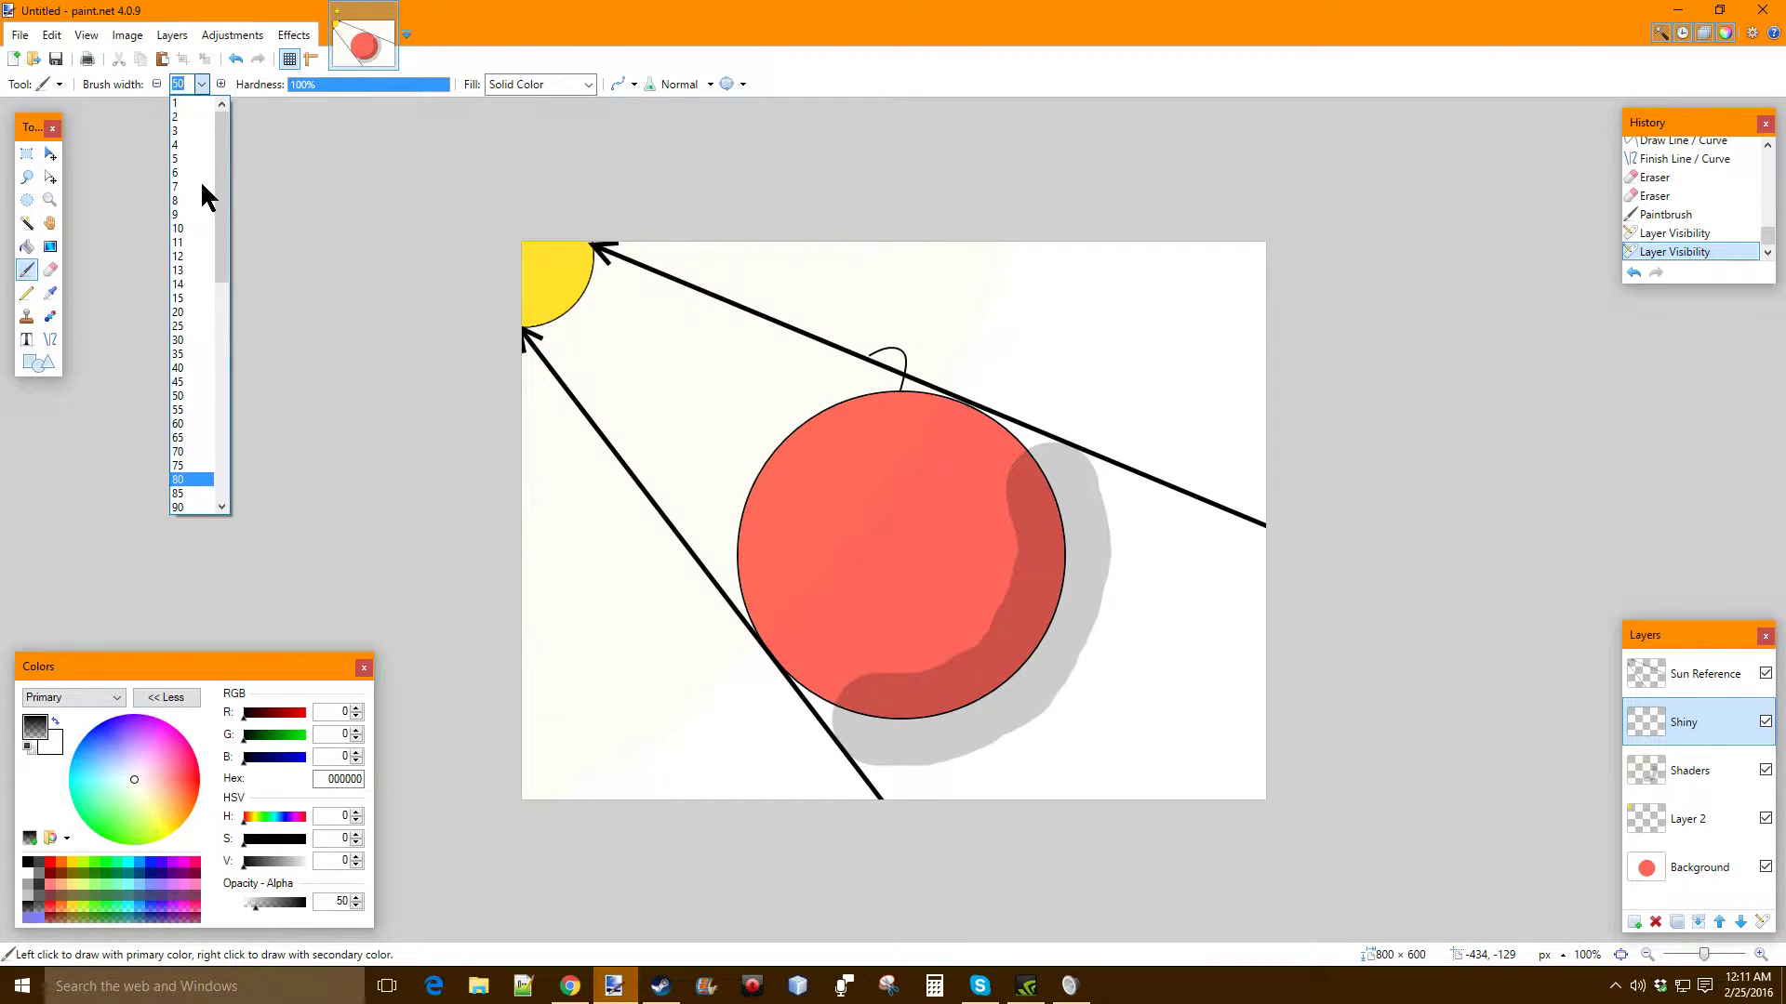
click(184, 230)
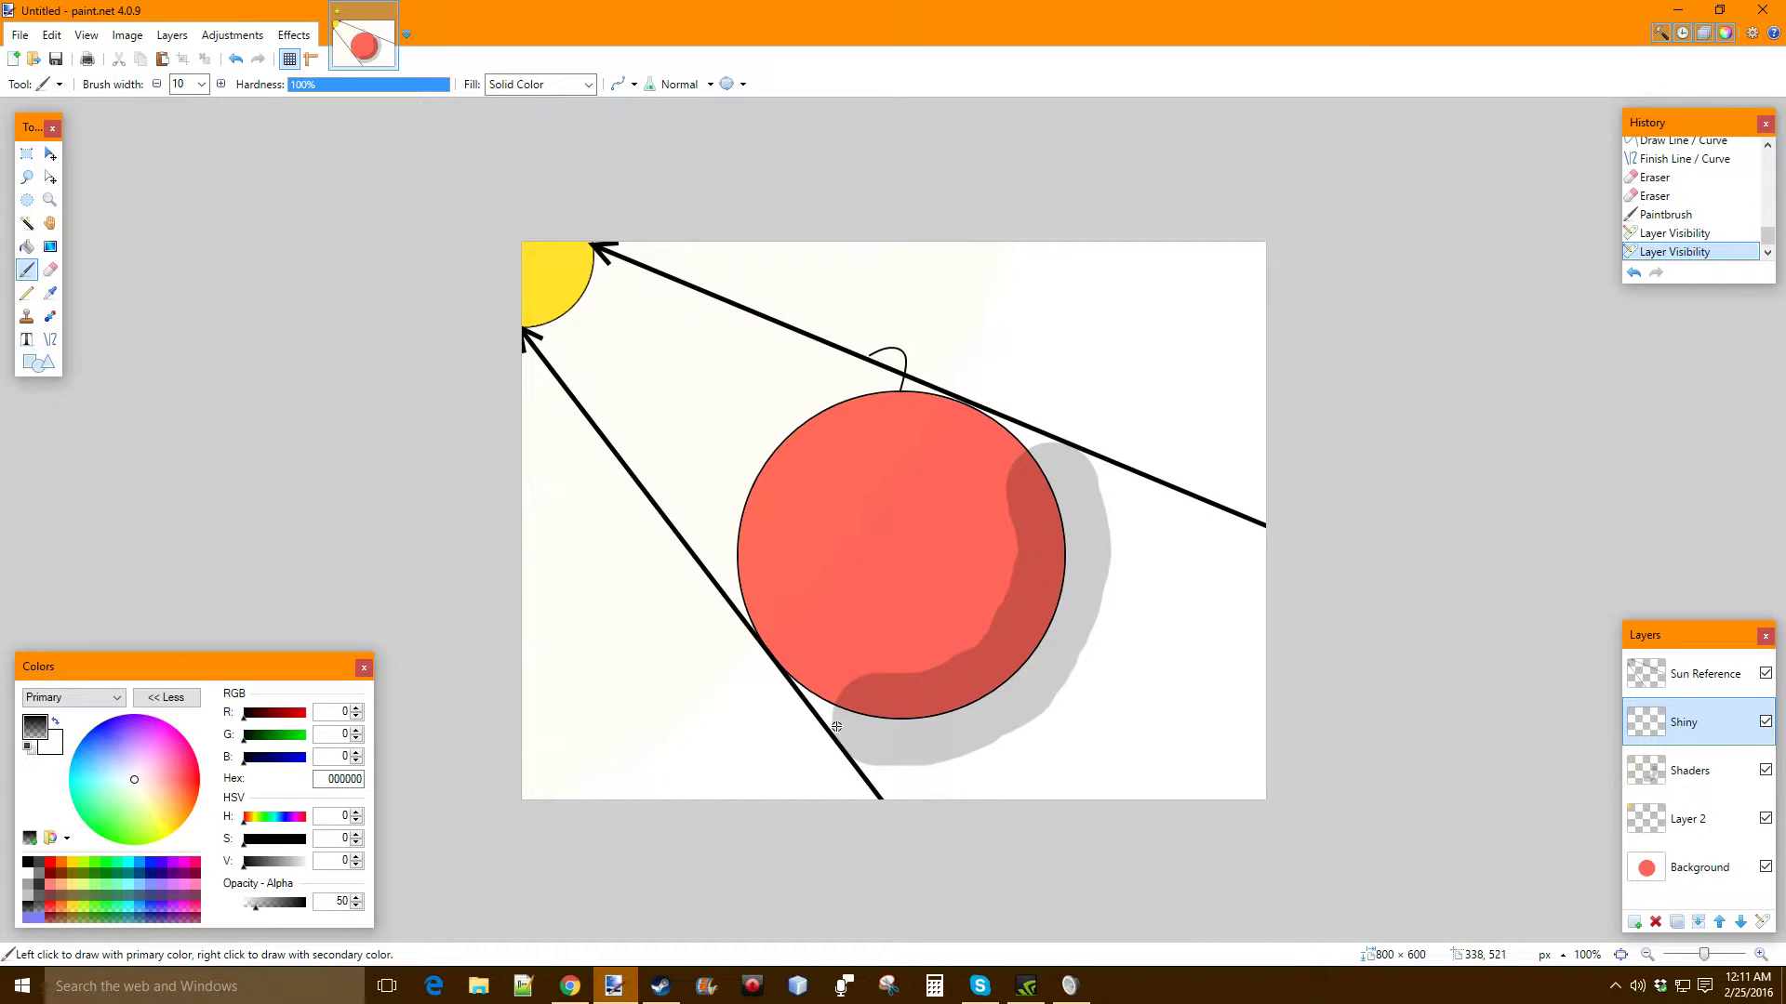
scroll(835, 726, up, 3)
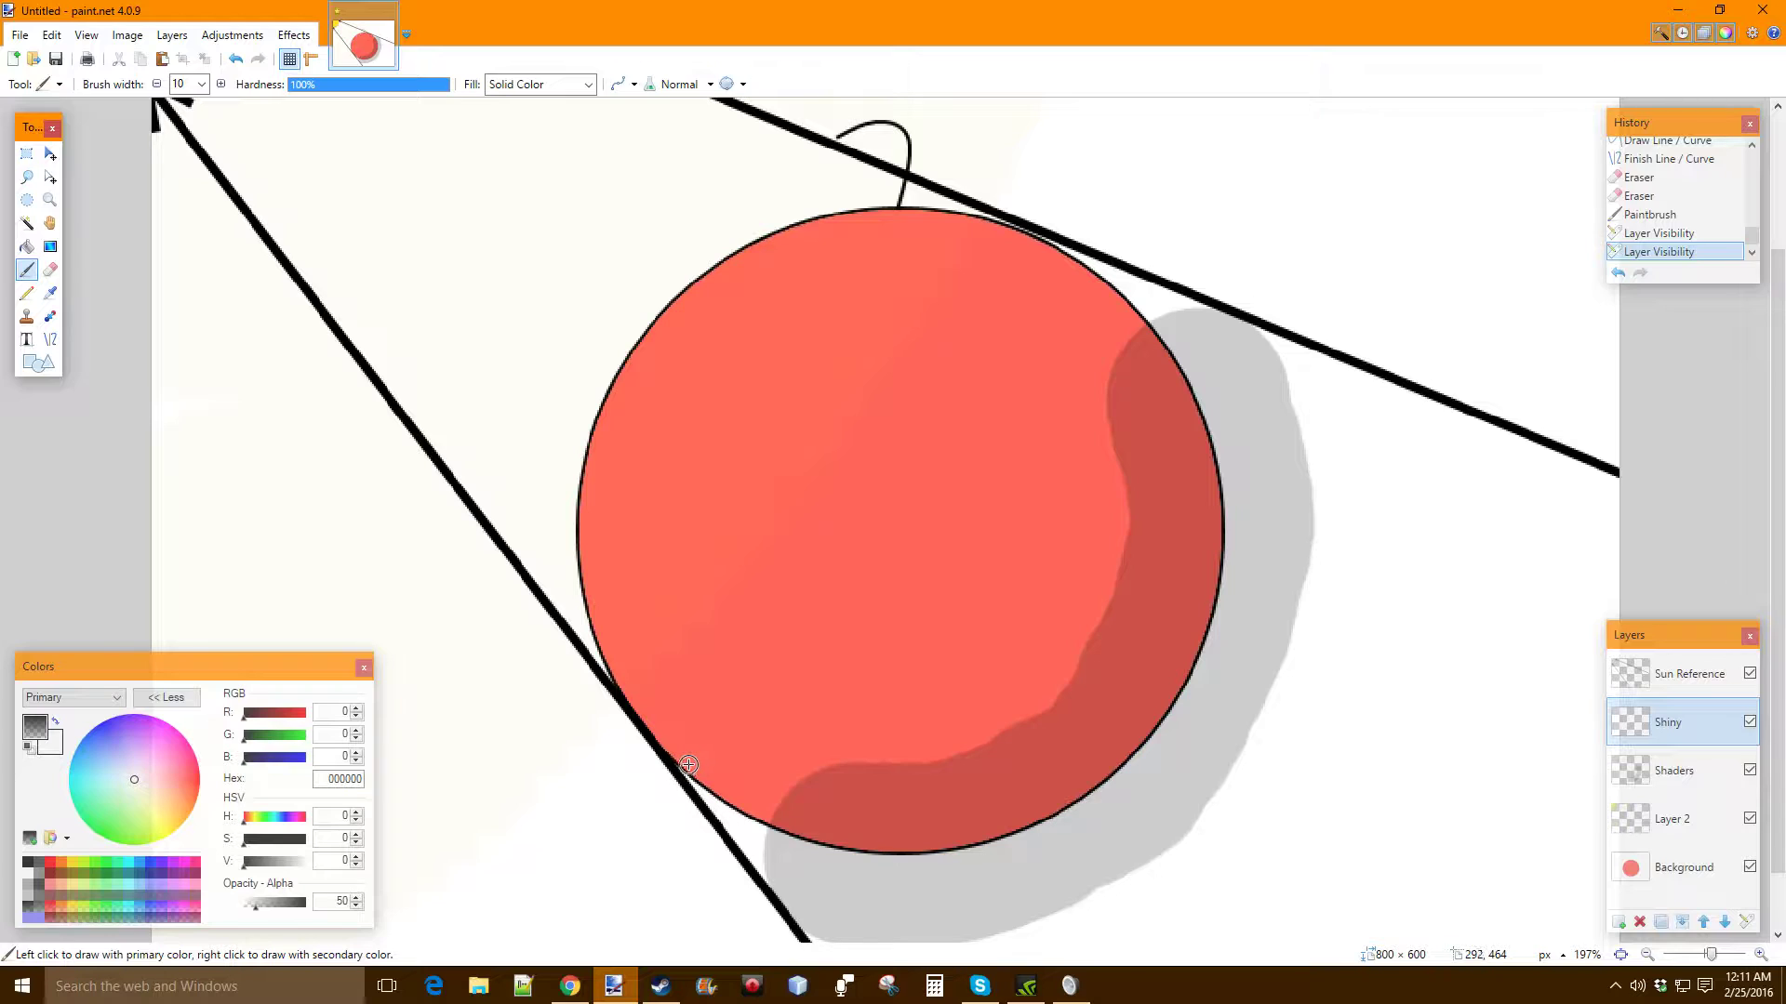
mouse_move(689, 764)
mouse_down()
mouse_move(759, 878)
mouse_move(766, 813)
mouse_move(815, 773)
mouse_move(668, 754)
mouse_move(748, 786)
mouse_move(717, 784)
mouse_move(752, 840)
mouse_move(738, 795)
mouse_up()
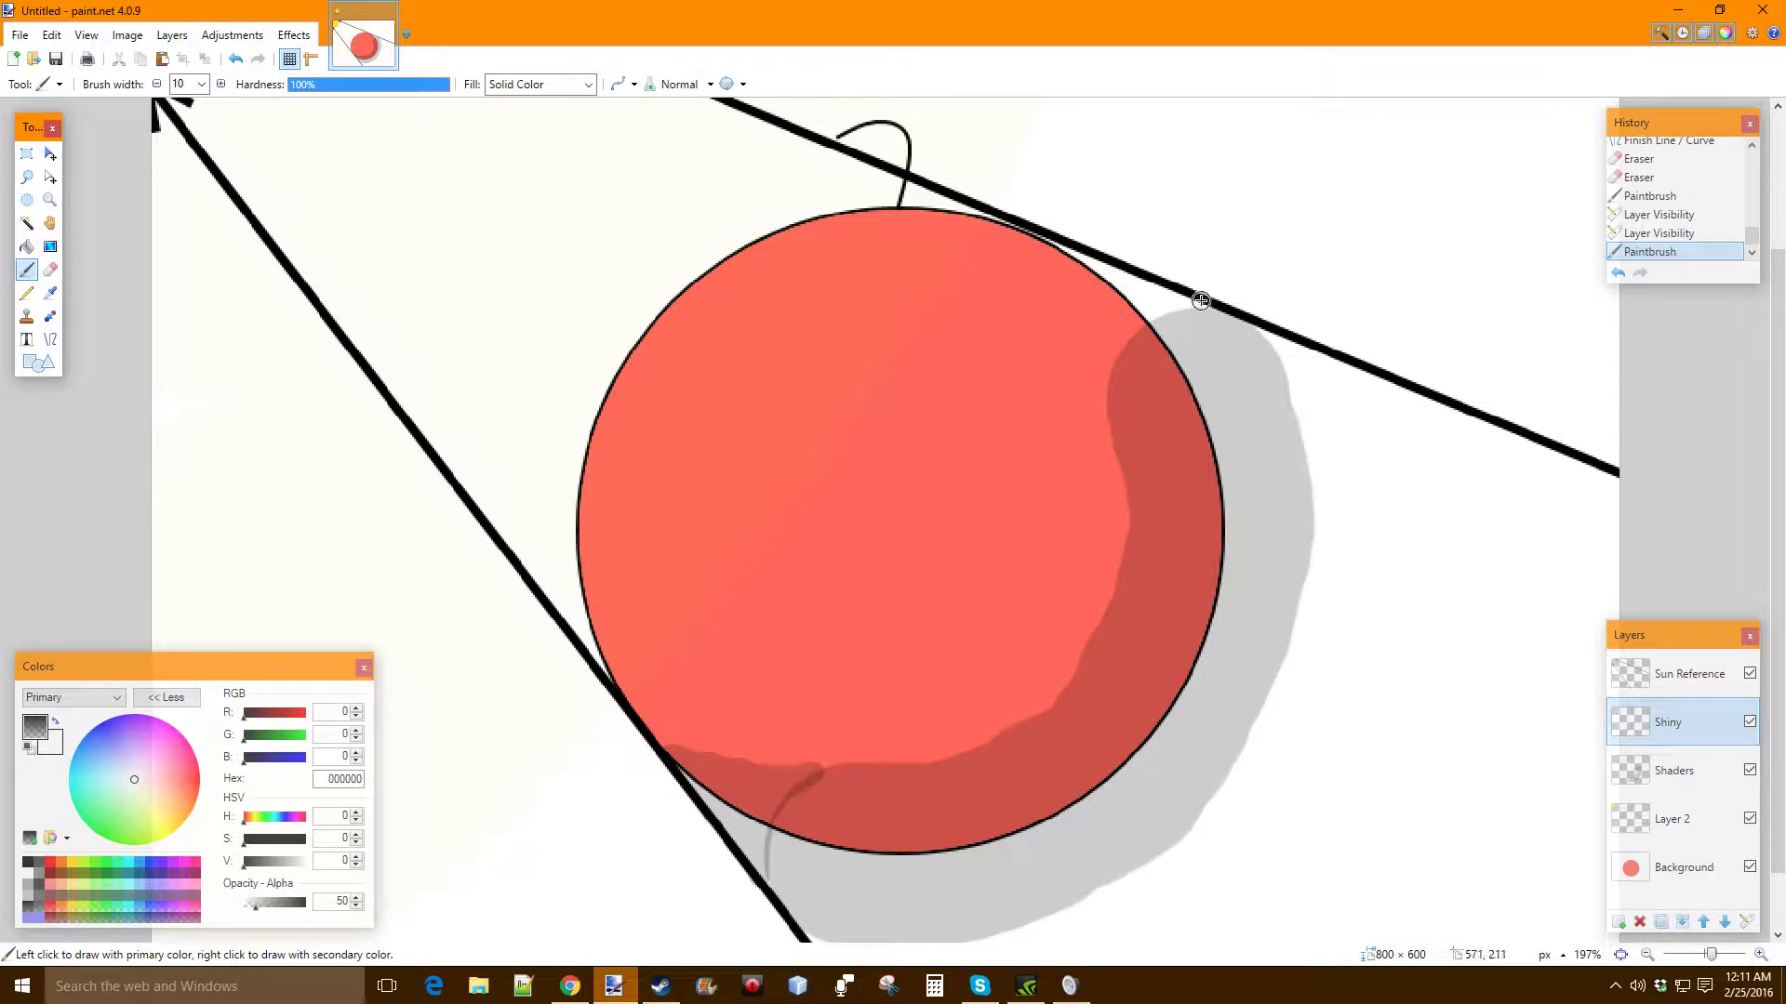
mouse_move(1206, 306)
mouse_down()
mouse_move(1052, 241)
mouse_move(1173, 311)
mouse_up()
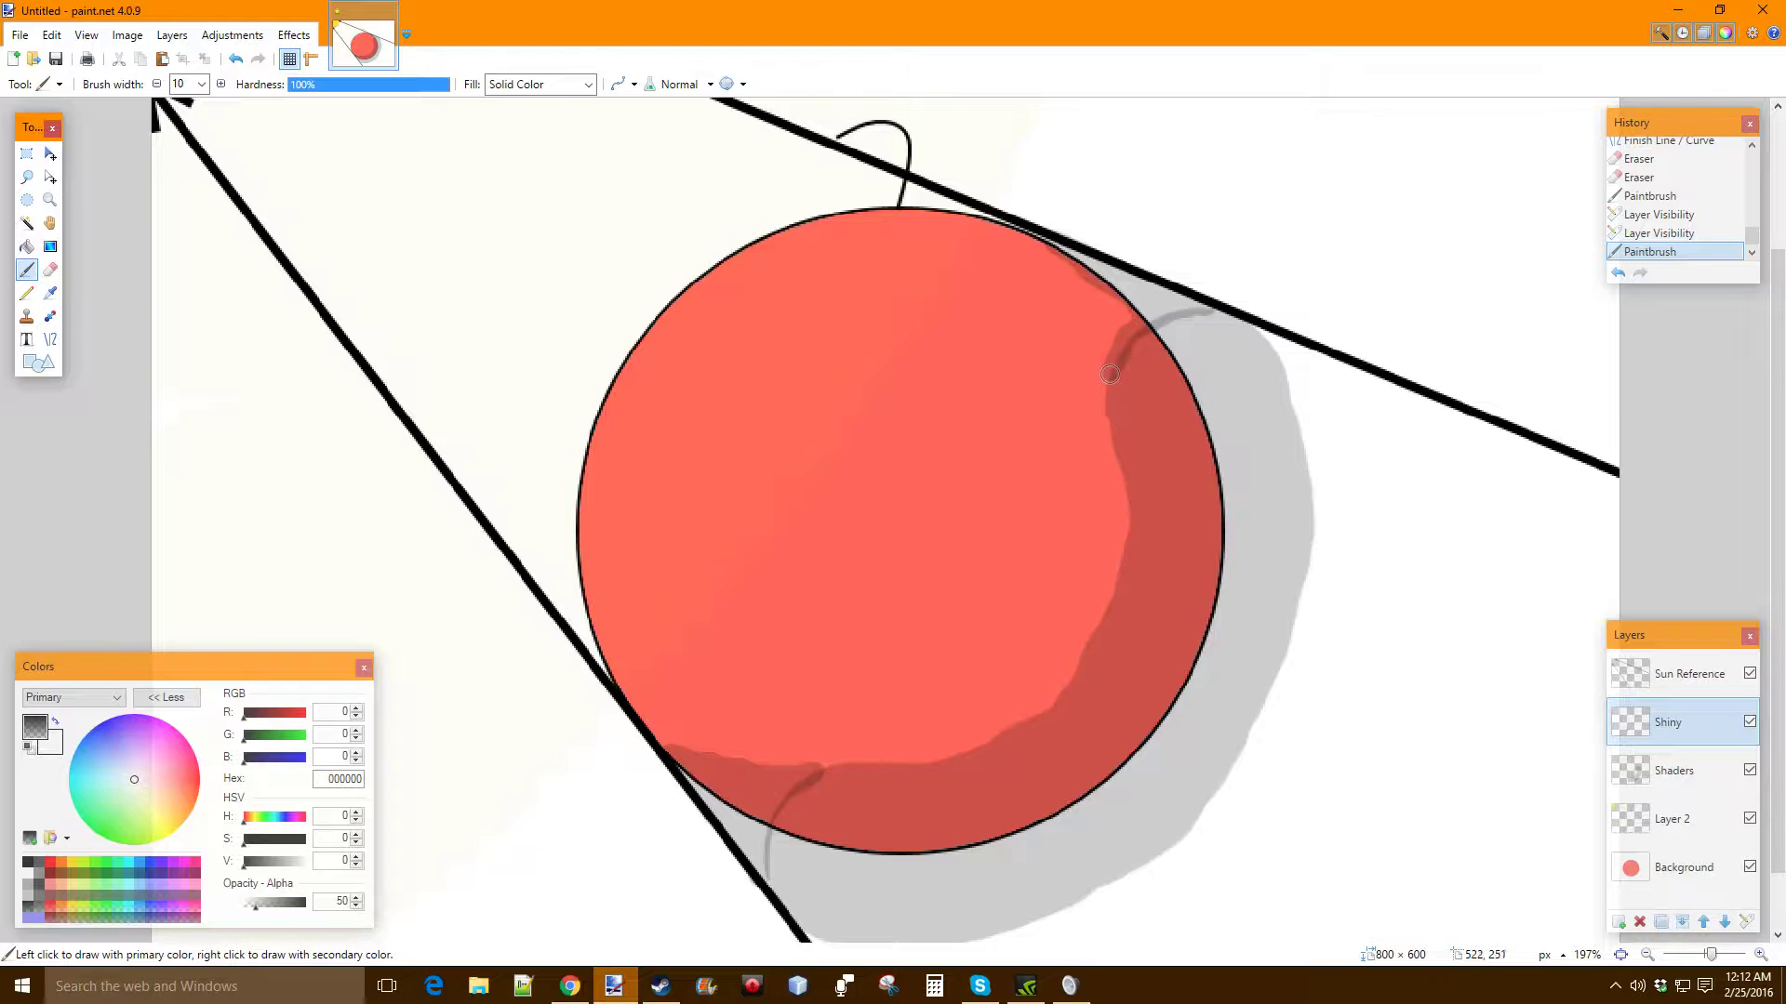
drag(1104, 346, 1049, 238)
drag(1129, 328, 1103, 296)
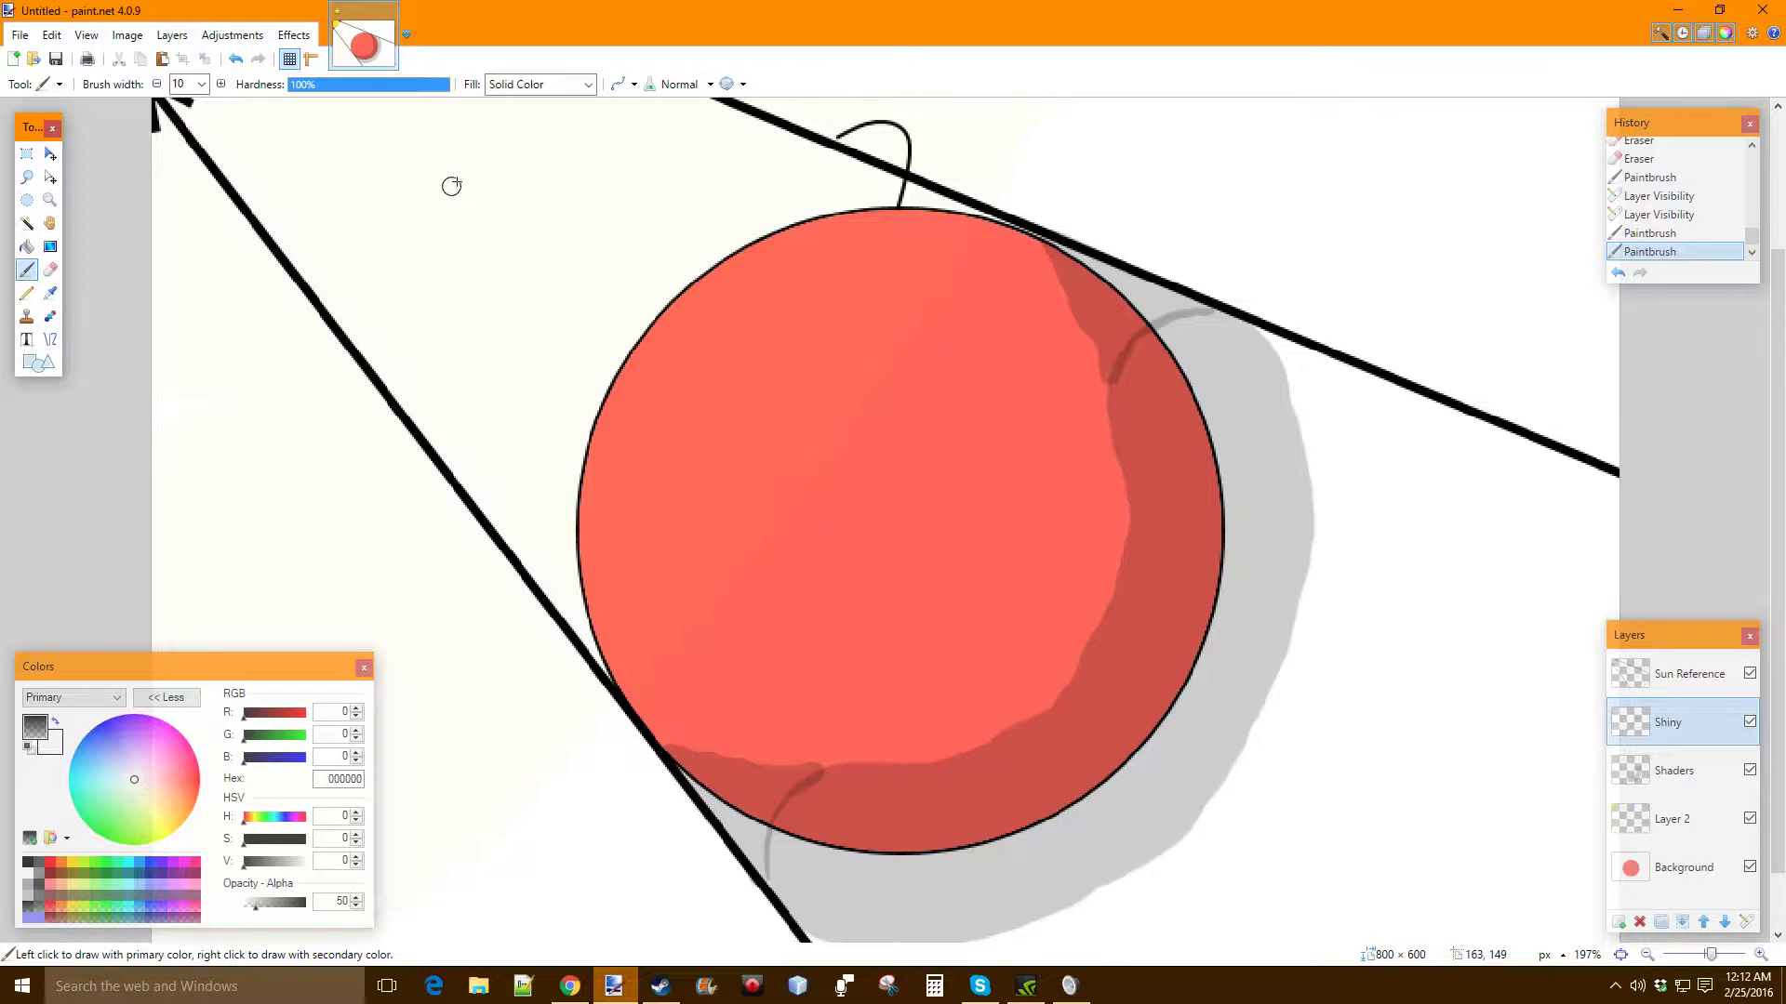
Hide and show the Sun Reference layer to examine the extended shadow with and without the reference lines
click(1749, 674)
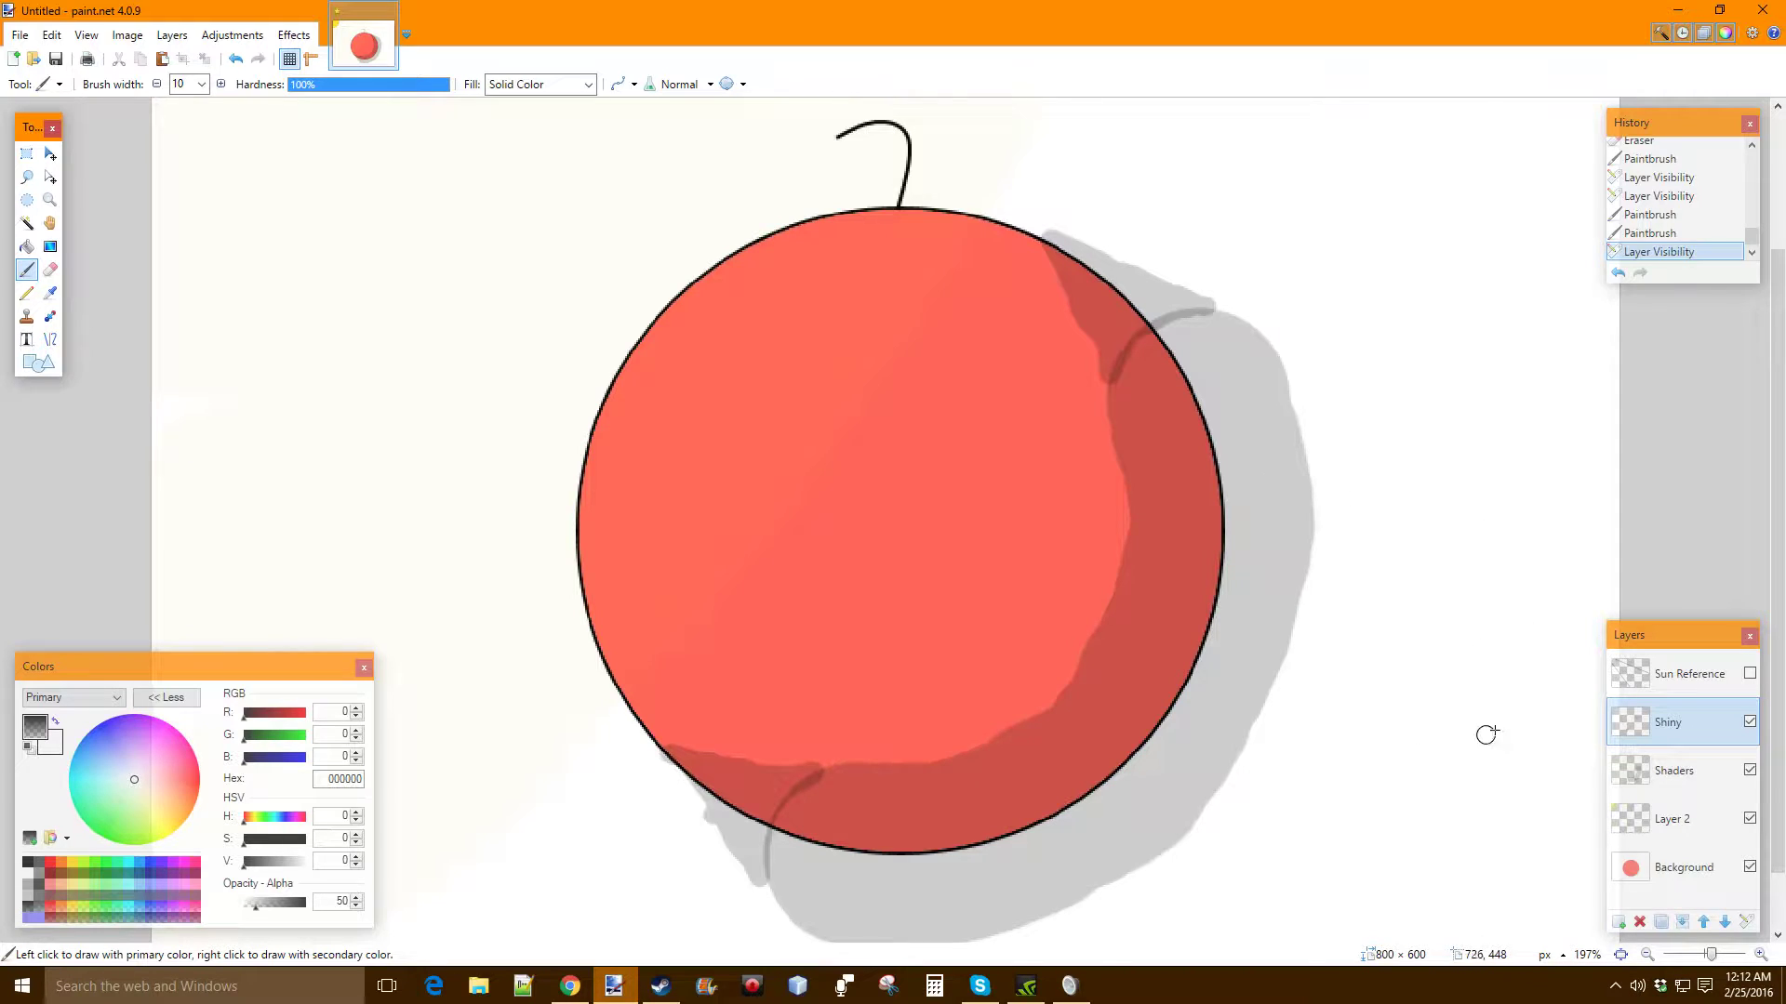
click(1751, 676)
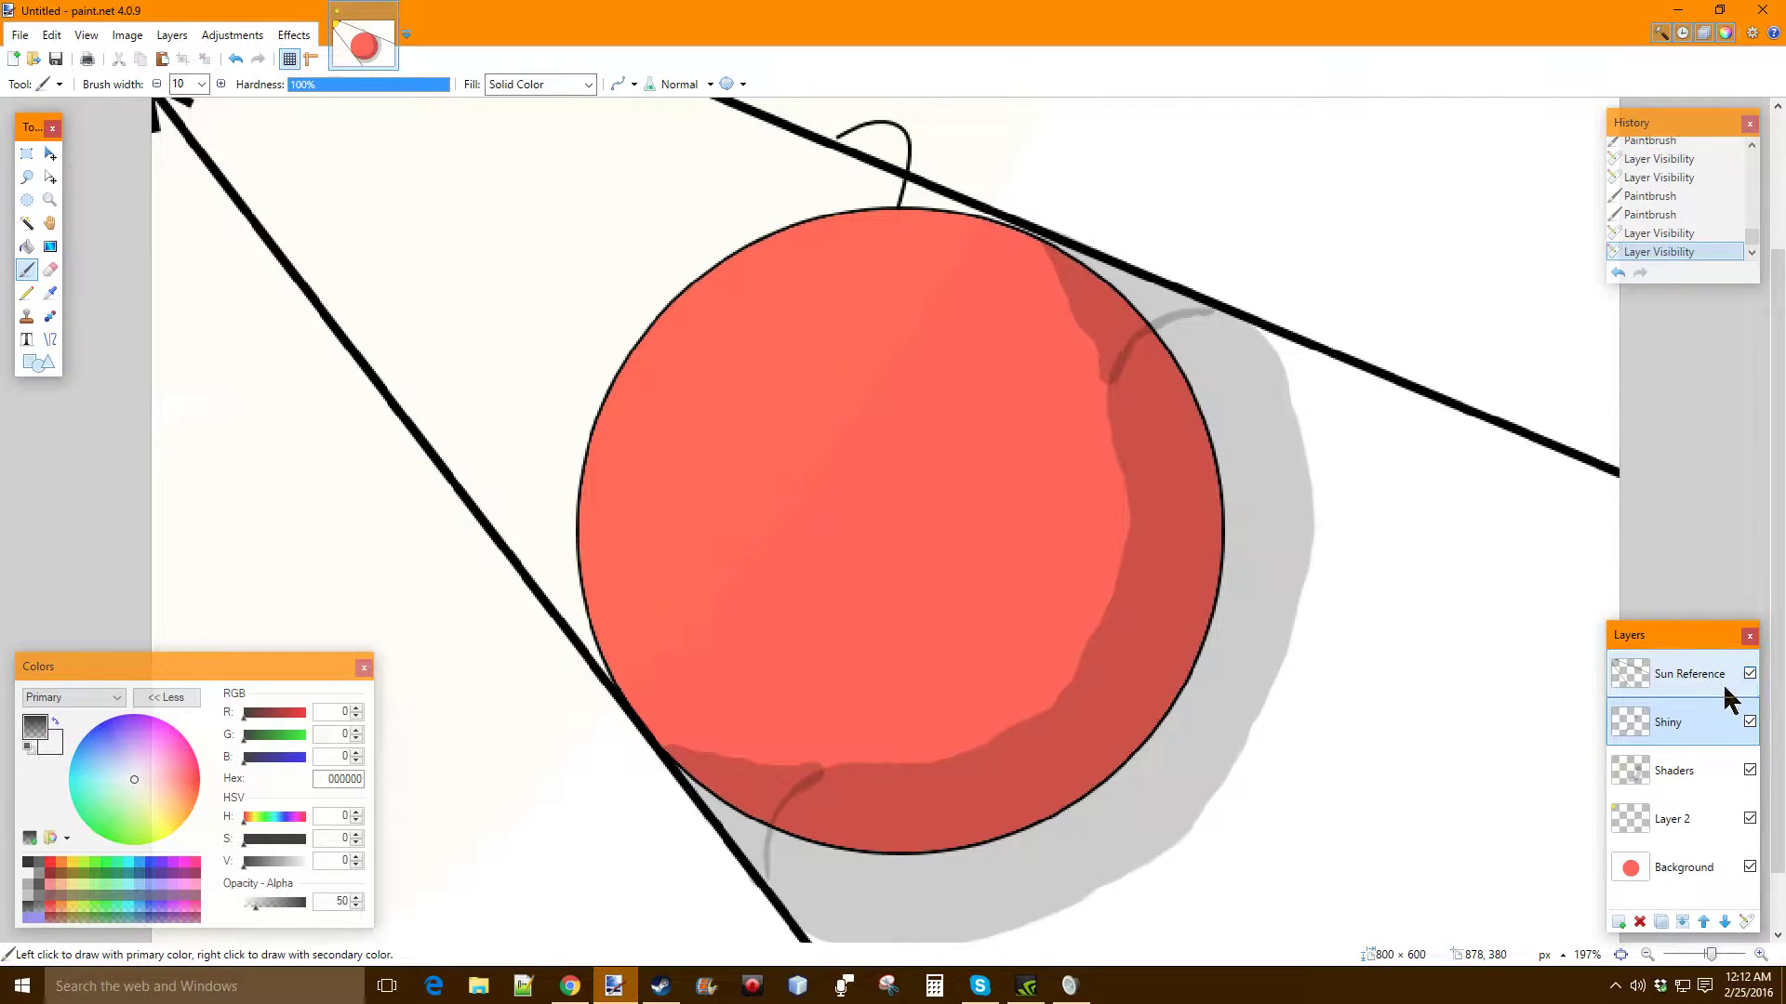
key(super)
key(super)
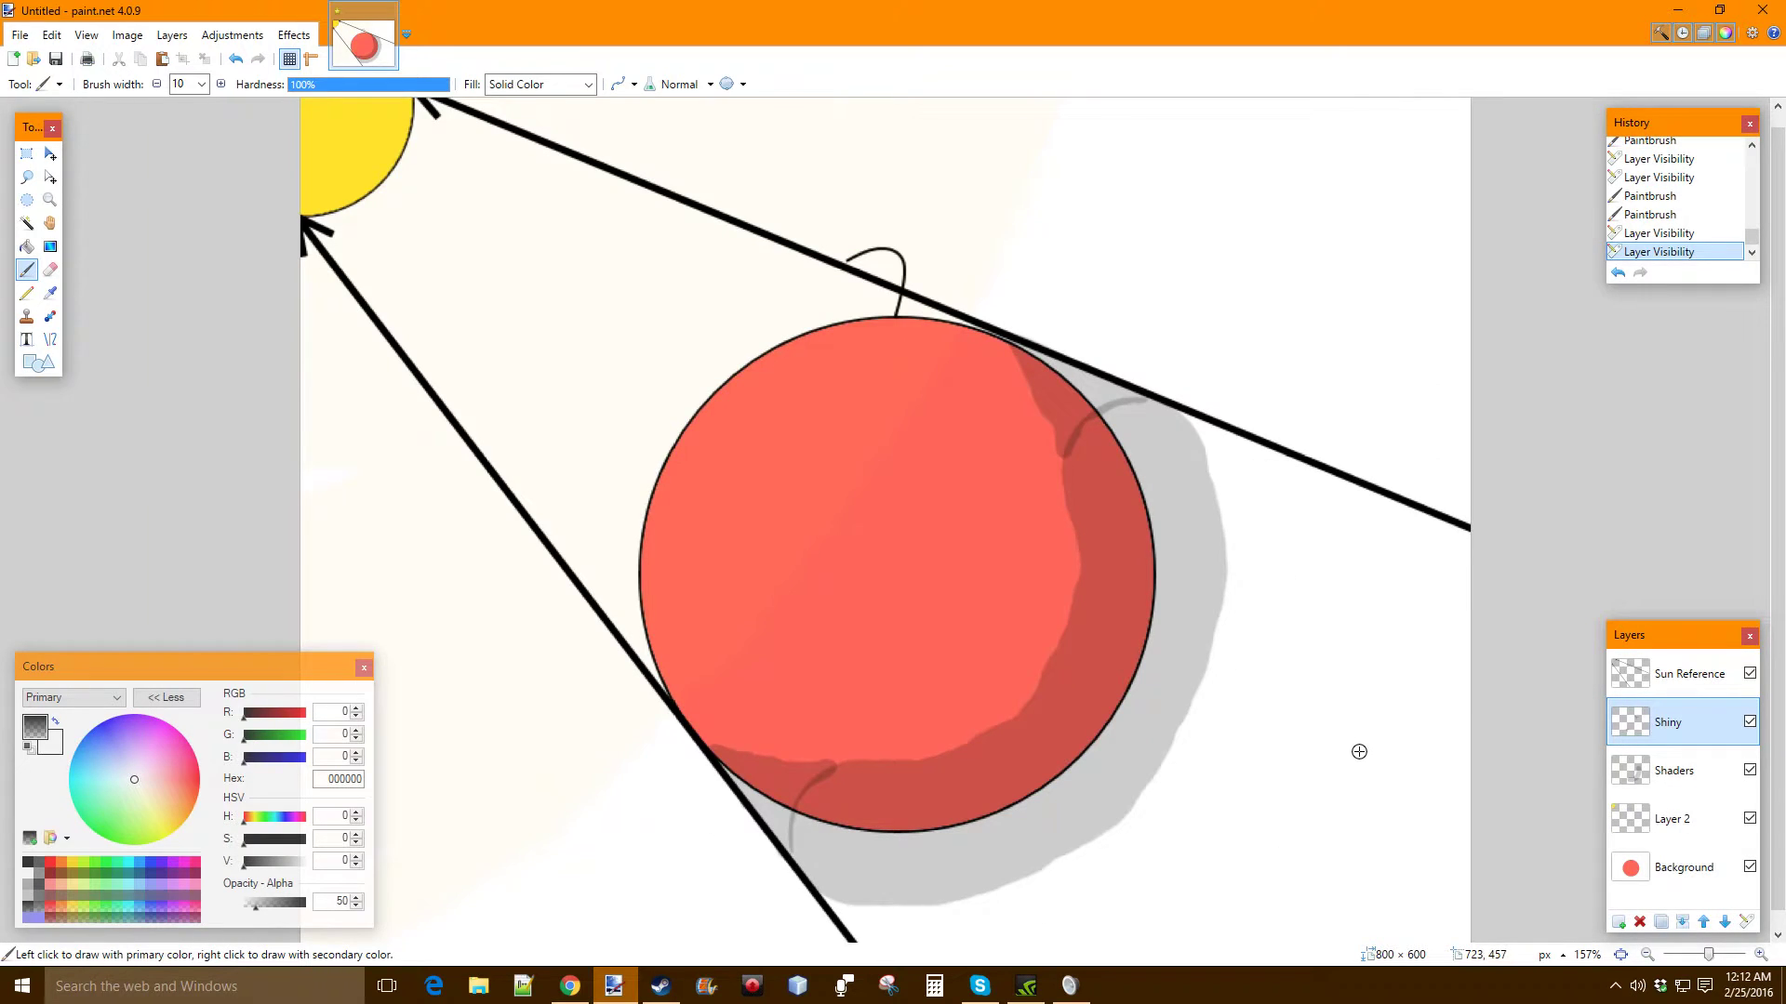
scroll(1358, 752, down, 1)
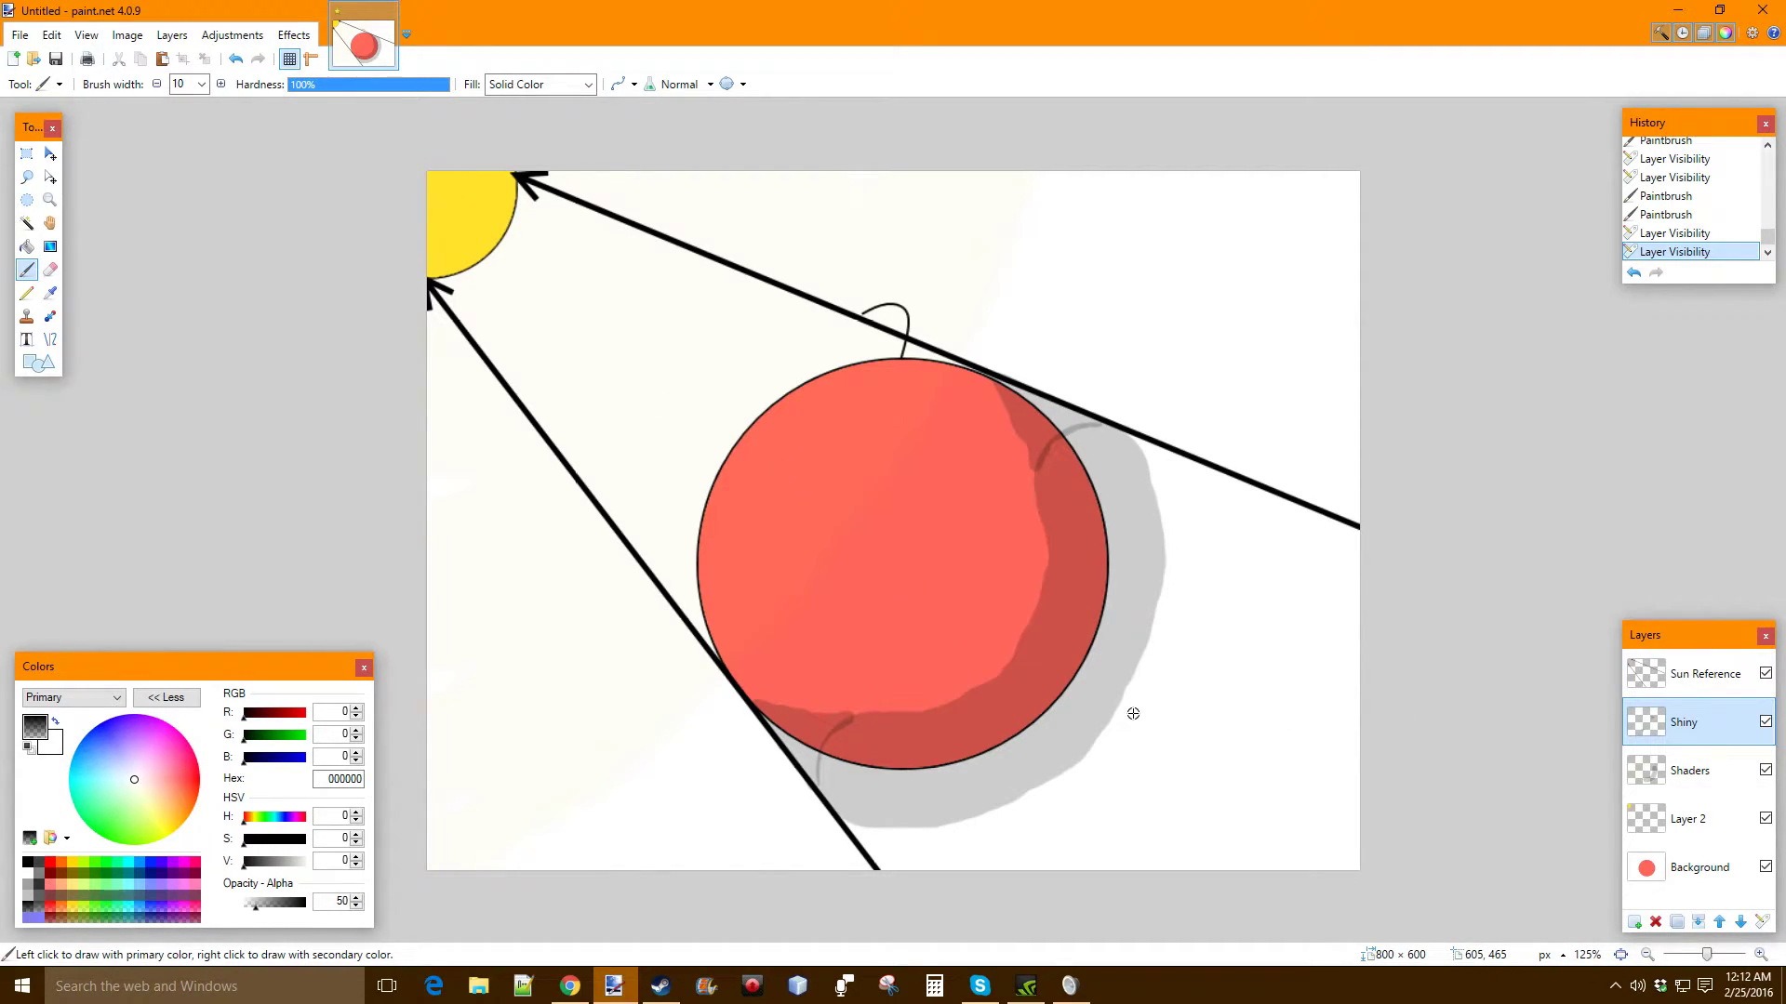
click(1764, 674)
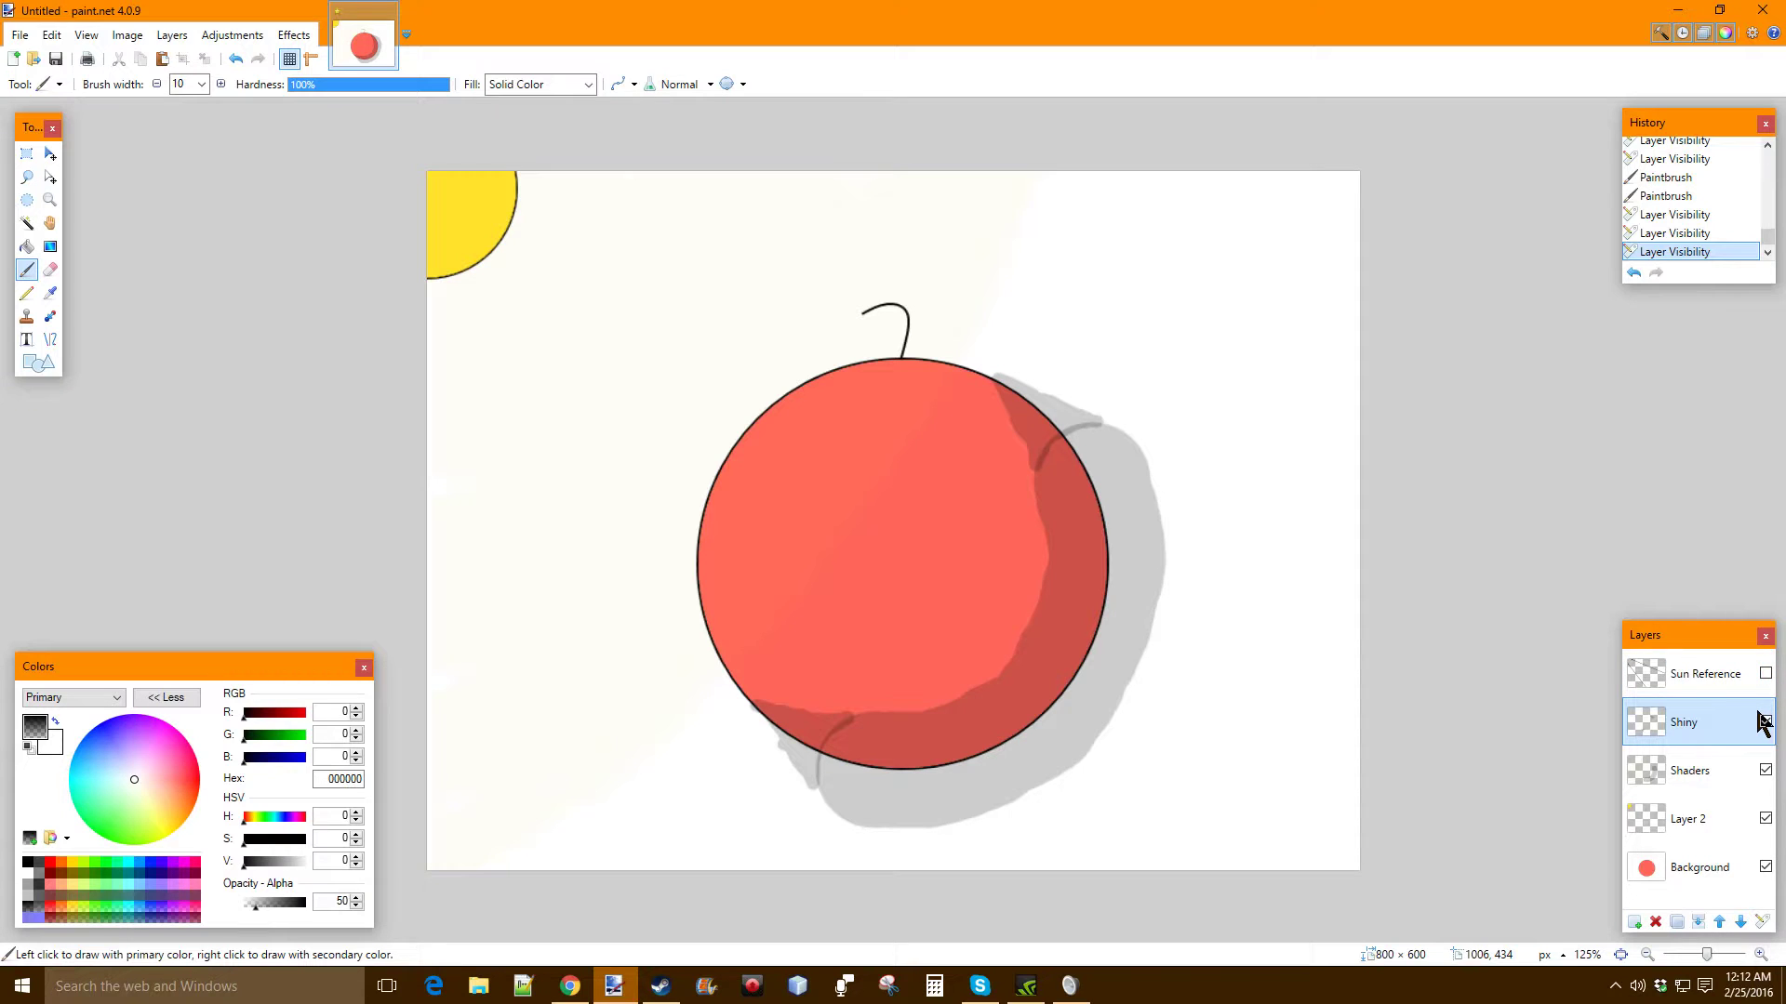
click(1766, 675)
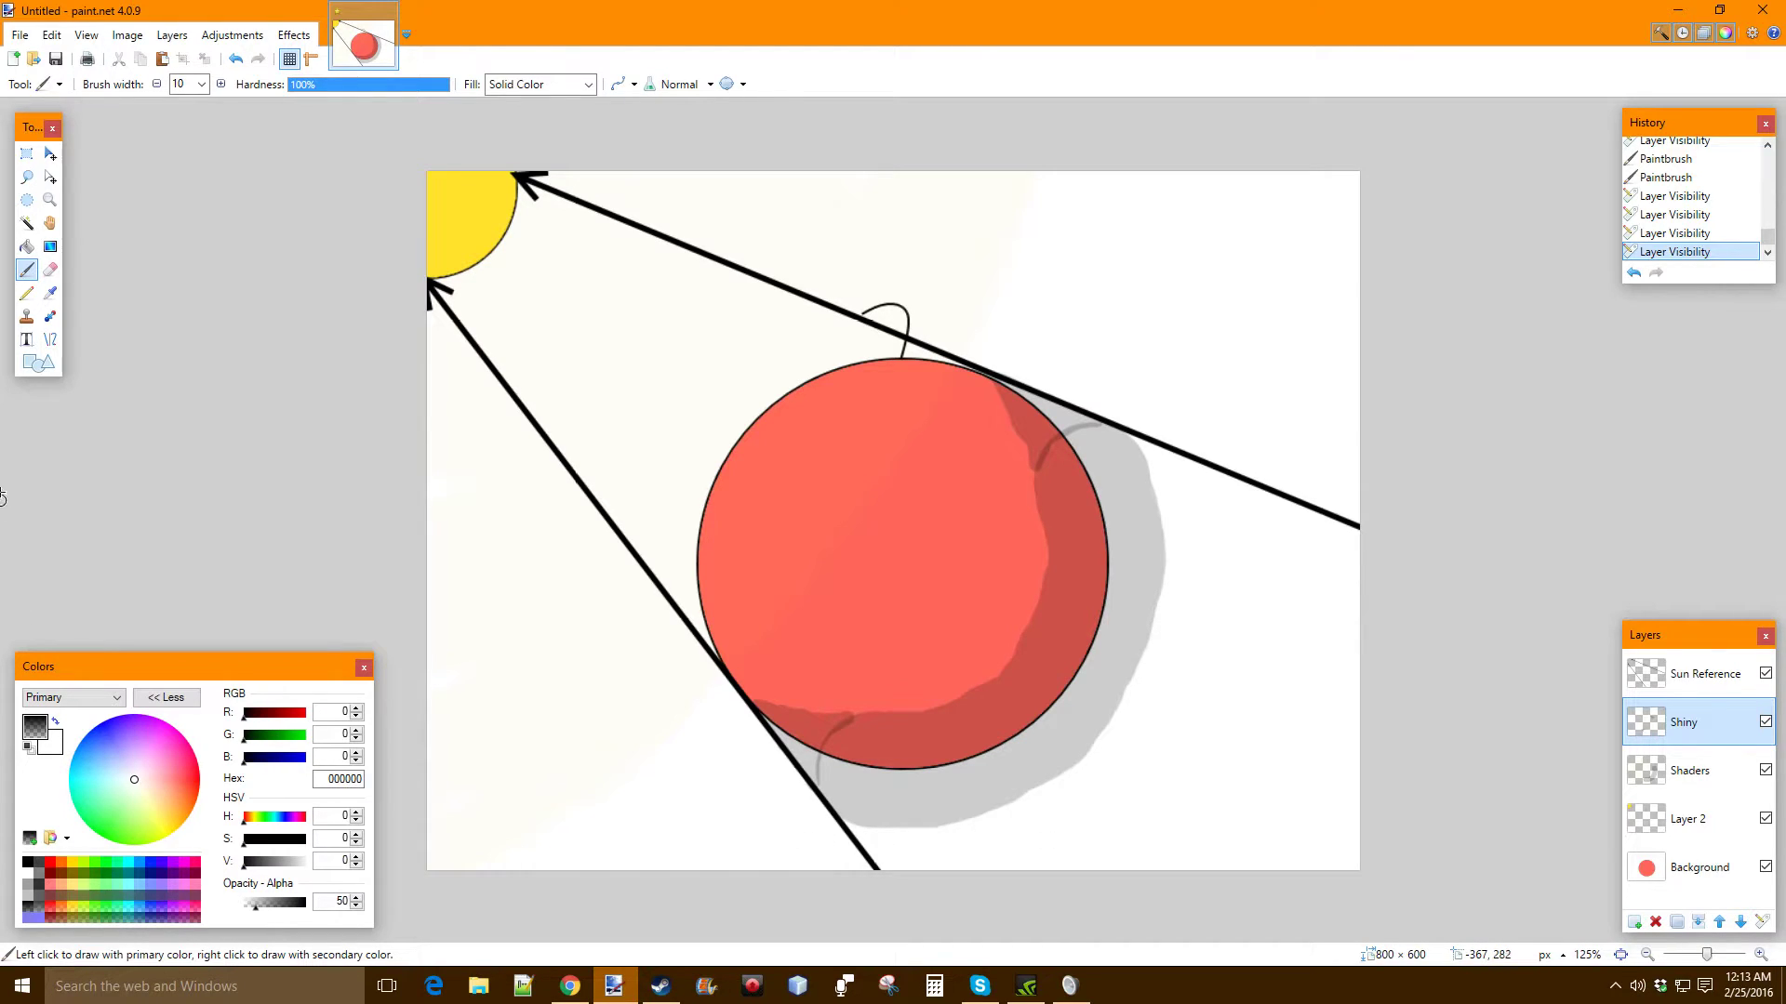
Paint a 50-wide band around the outer edge of the shadow between the two reference lines, and hide the Sun Reference layer
click(201, 84)
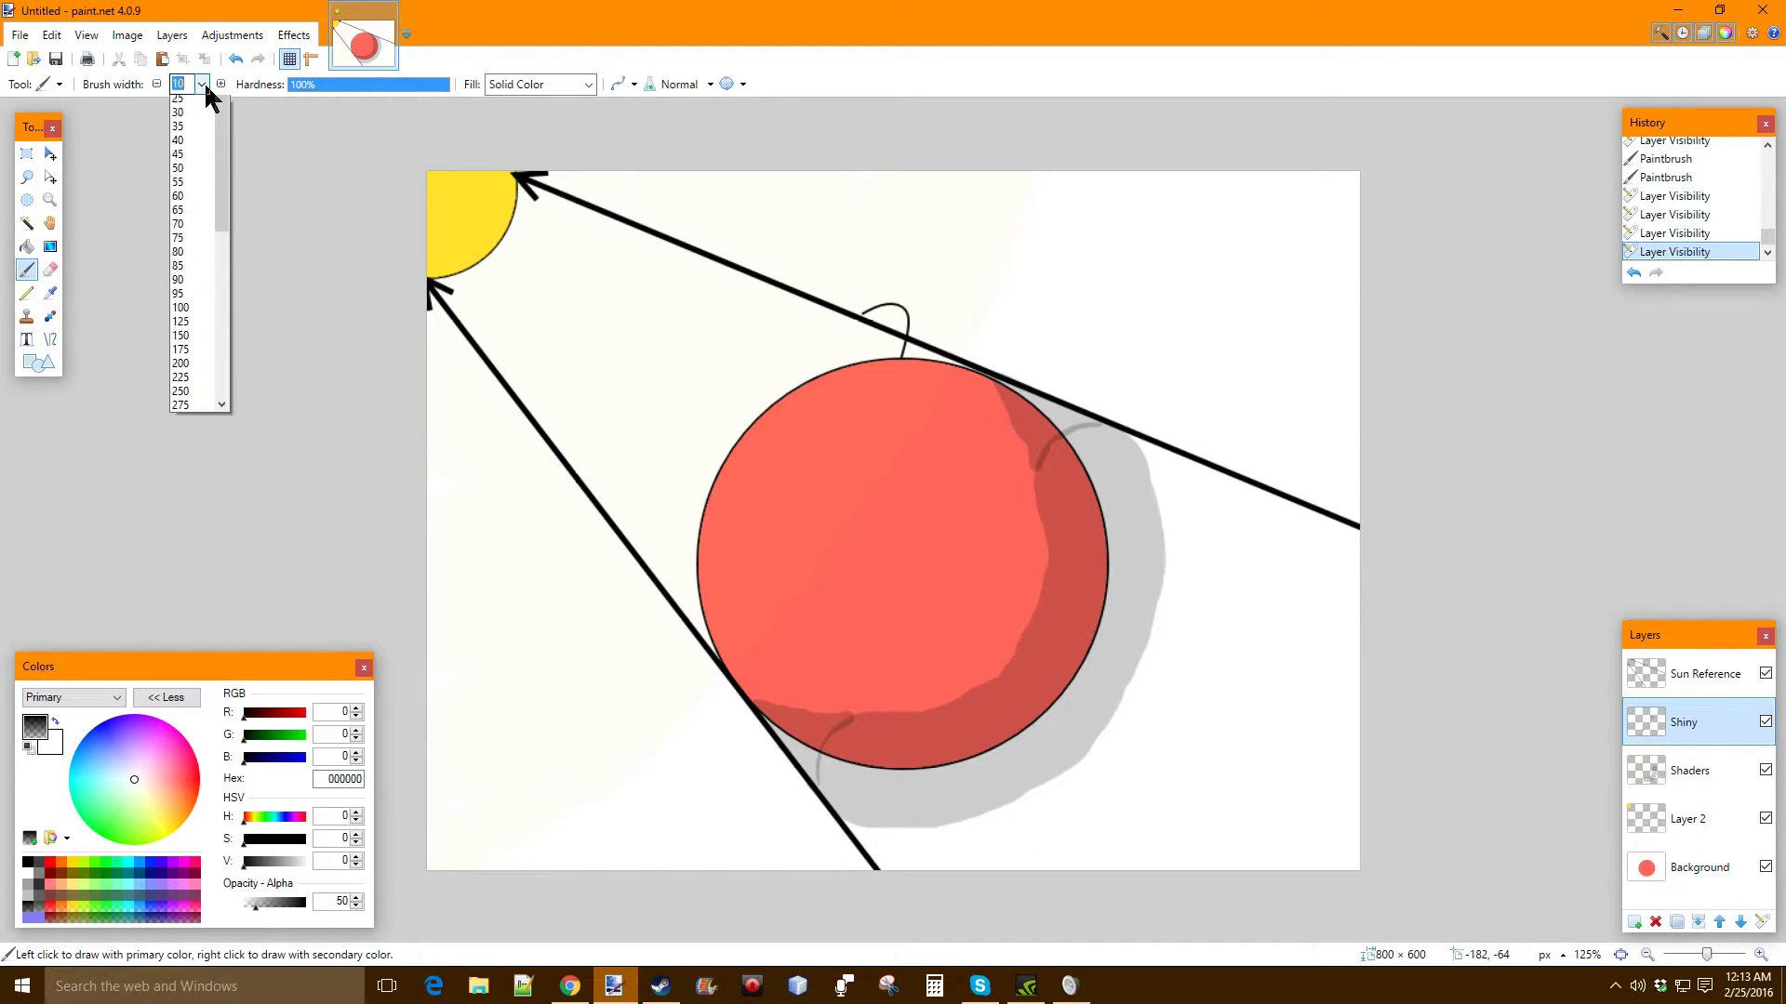
click(195, 292)
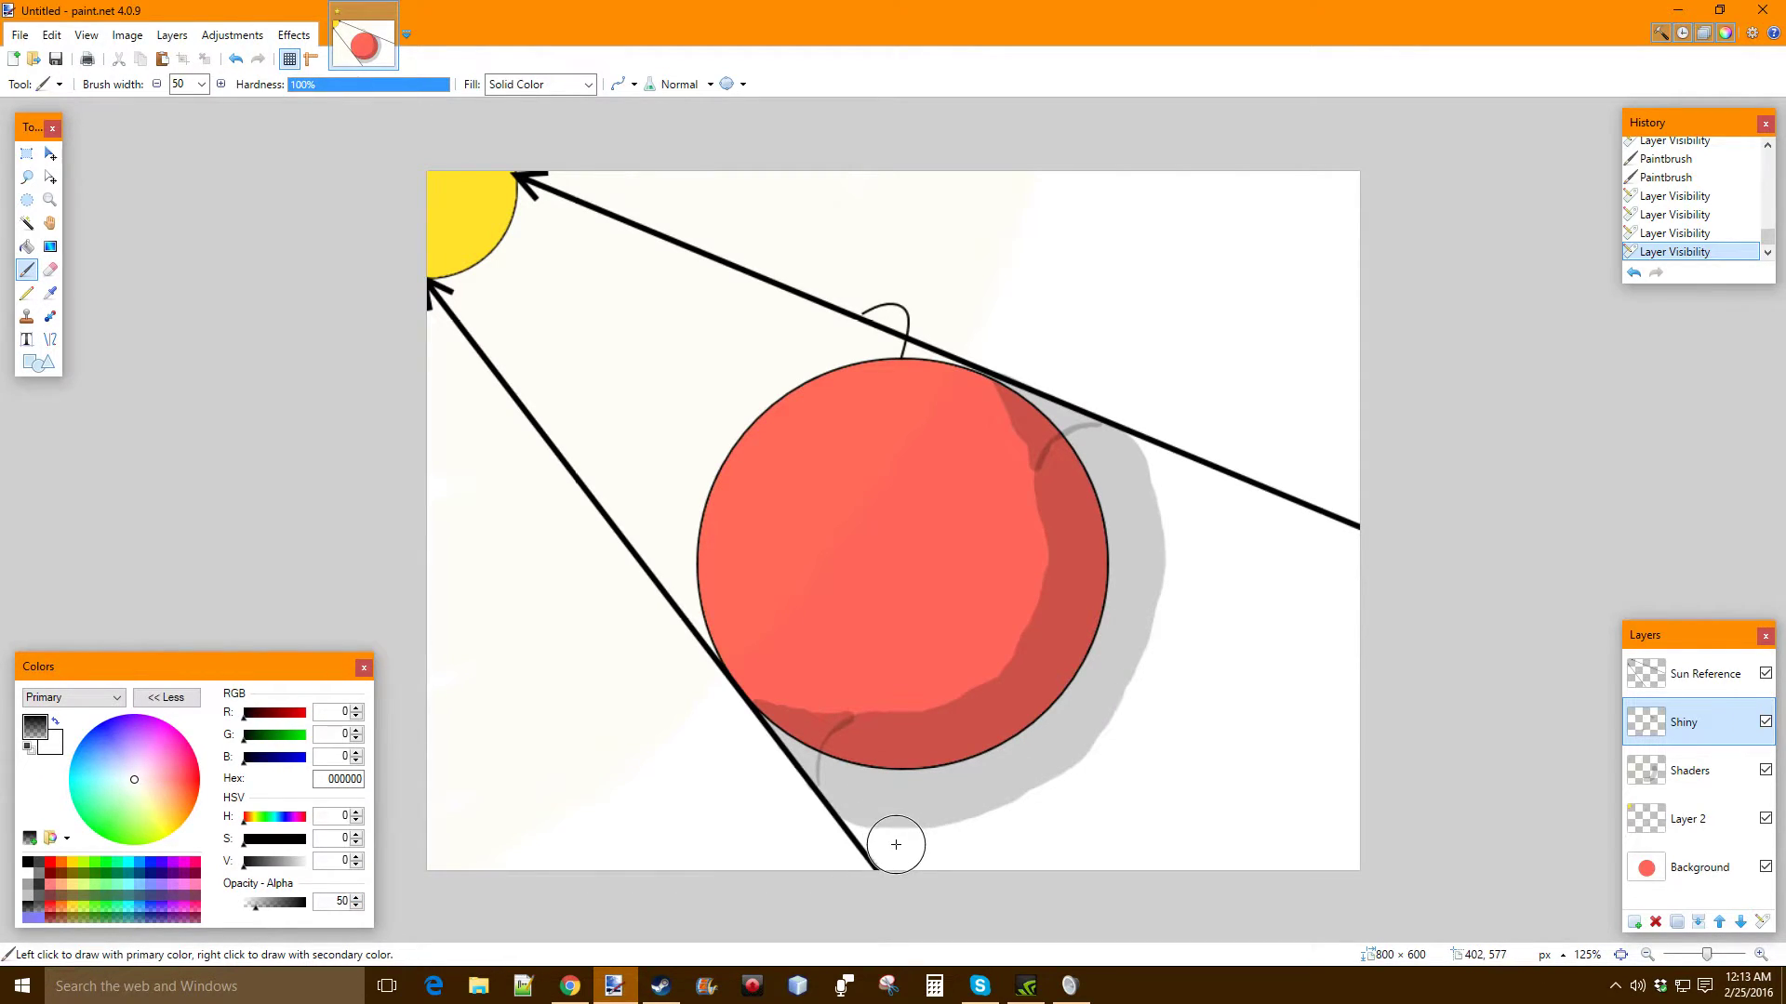
mouse_move(869, 809)
mouse_down()
mouse_move(912, 842)
mouse_move(994, 837)
mouse_move(1049, 817)
mouse_move(1105, 755)
mouse_move(1168, 646)
mouse_move(1167, 437)
mouse_move(1197, 520)
mouse_move(1186, 651)
mouse_move(1109, 751)
mouse_move(933, 856)
mouse_up()
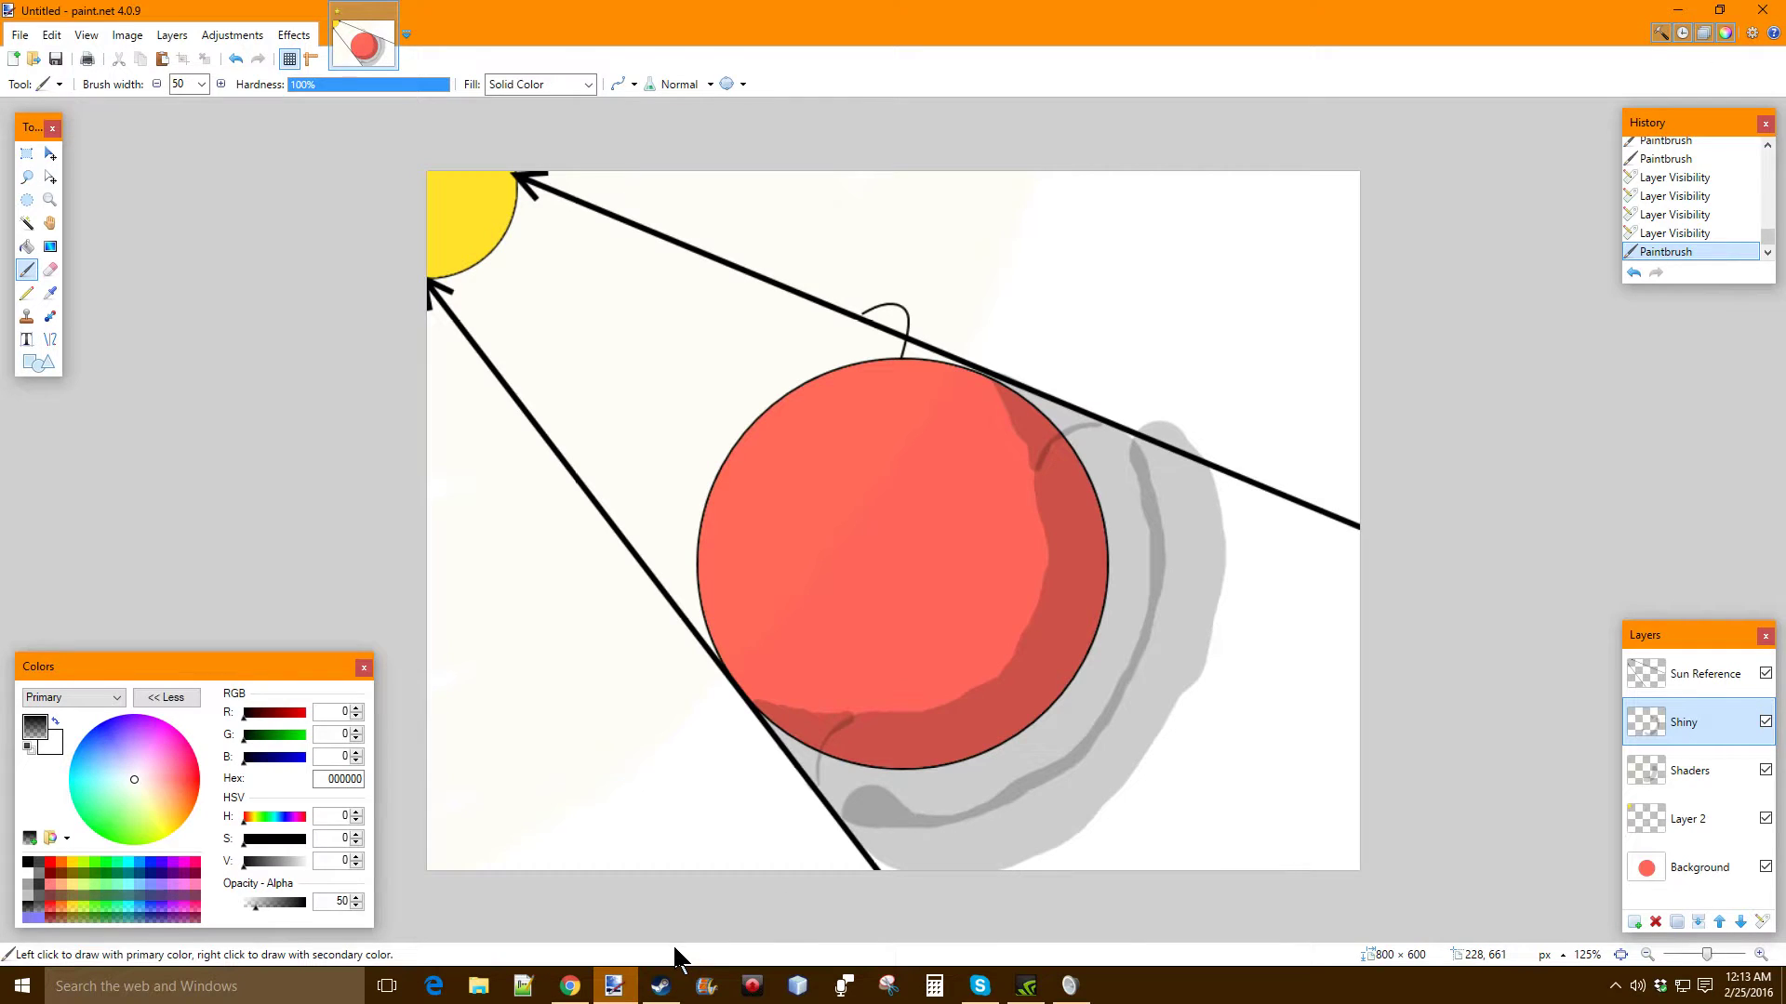
click(1765, 675)
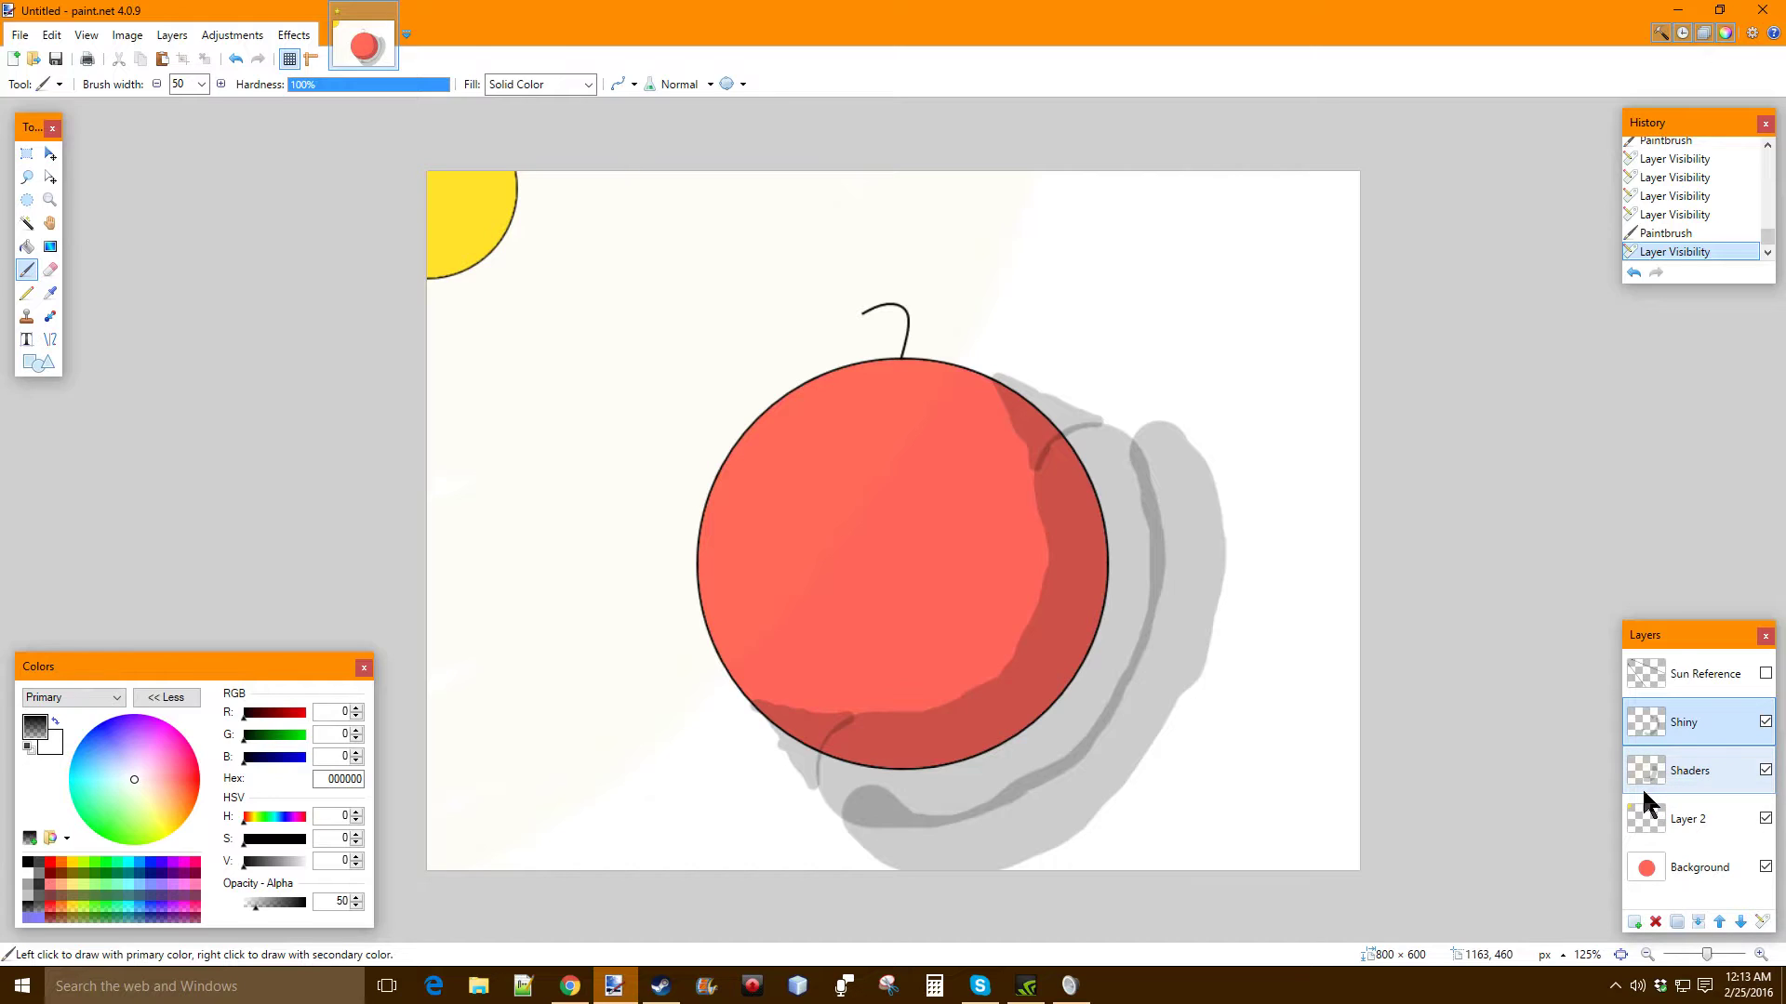
Replace the outer shadow band with a 50-wide one closer to the circle between the reference lines, and hide the Sun Reference layer
key(ctrl+z)
key(ctrl+z)
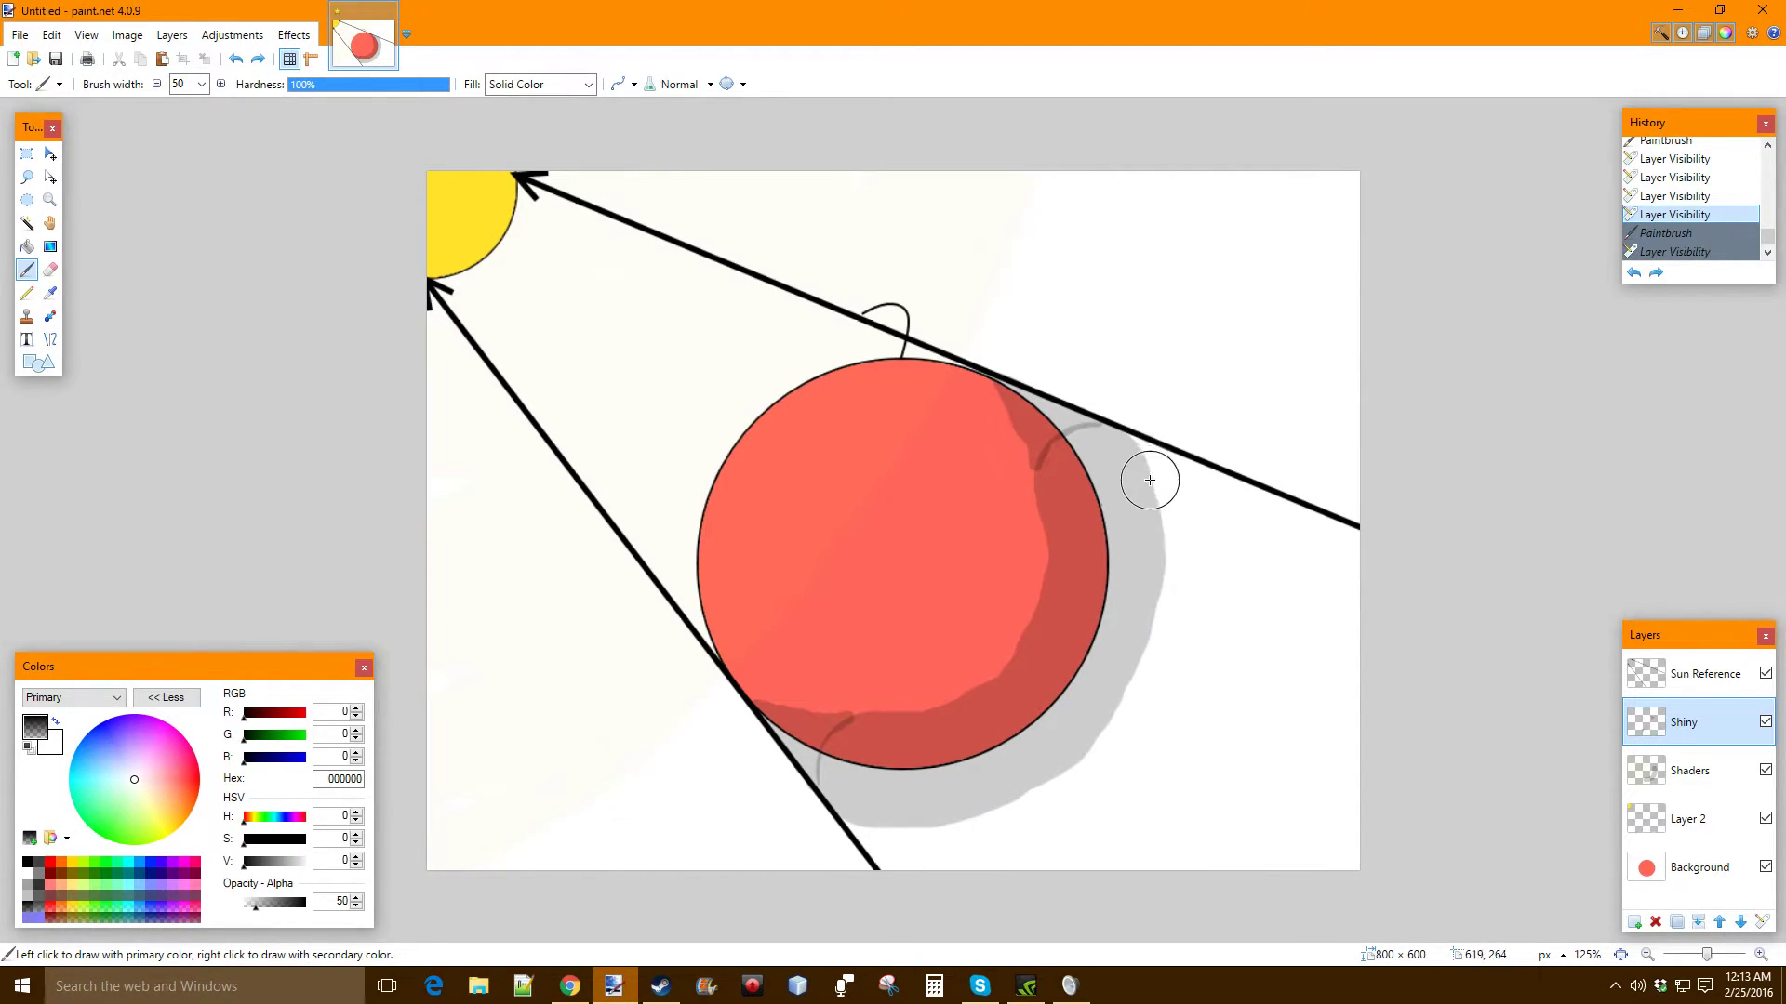
mouse_move(1139, 464)
mouse_down()
mouse_move(1150, 631)
mouse_move(1108, 731)
mouse_move(988, 814)
mouse_move(869, 808)
mouse_up()
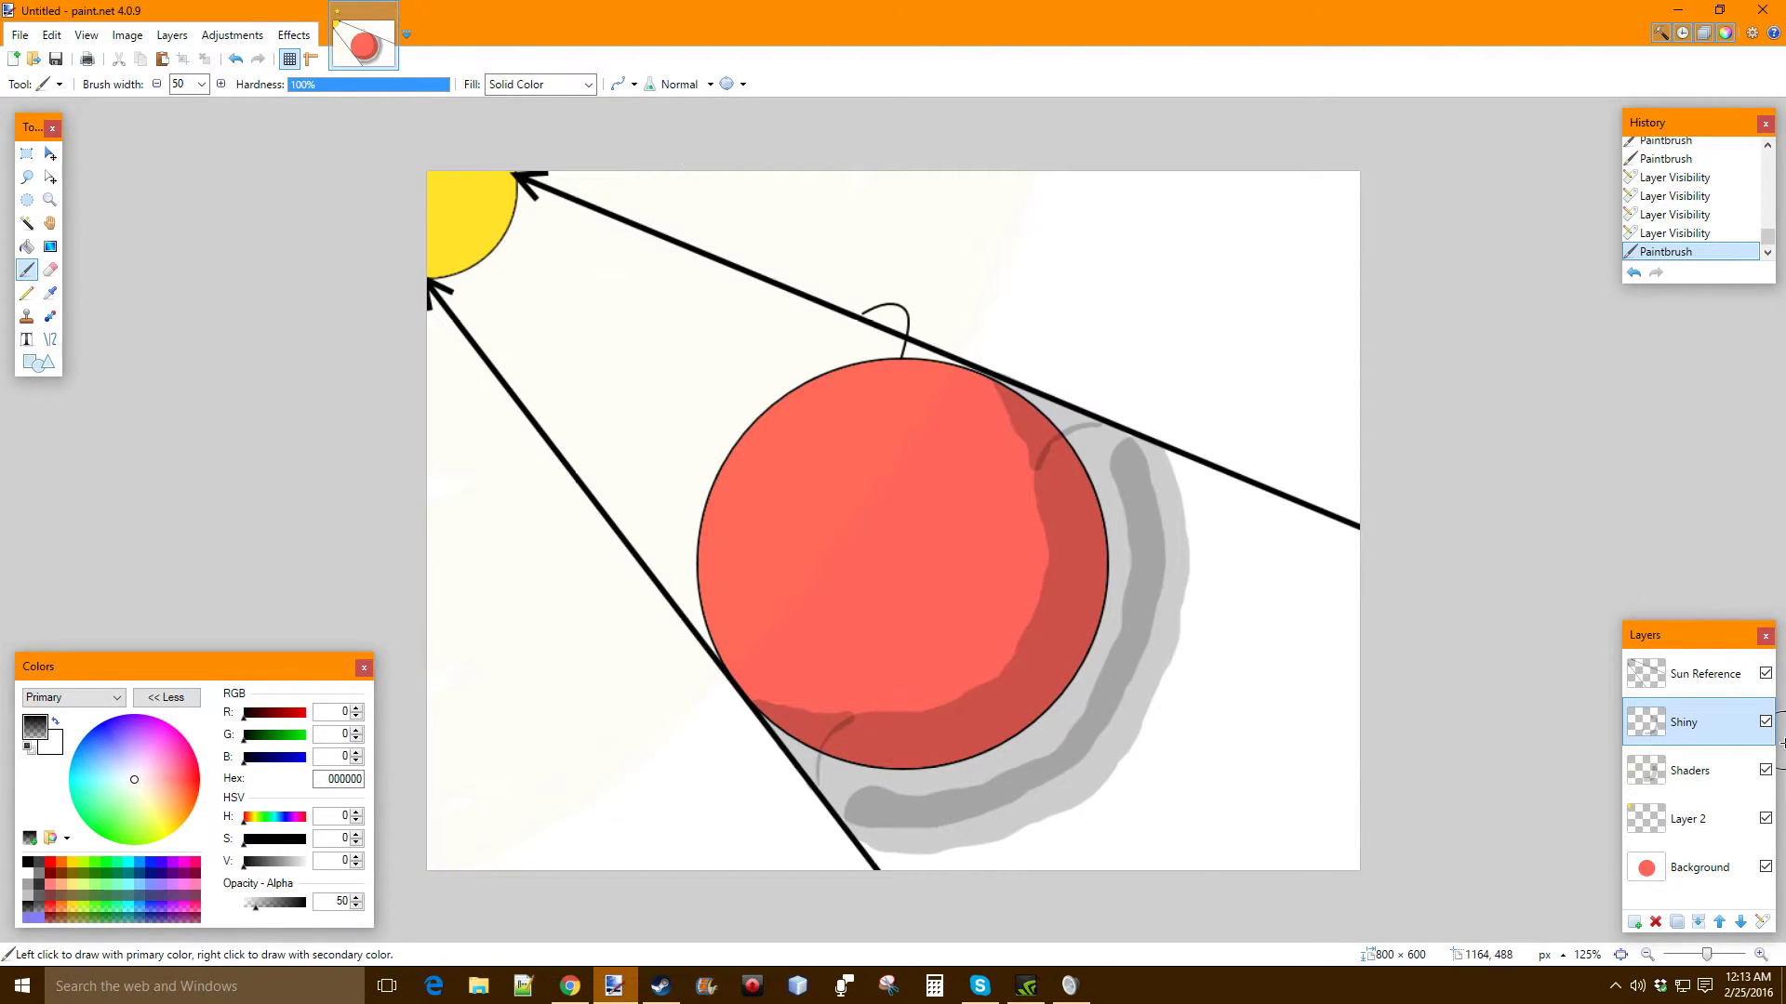
click(1765, 673)
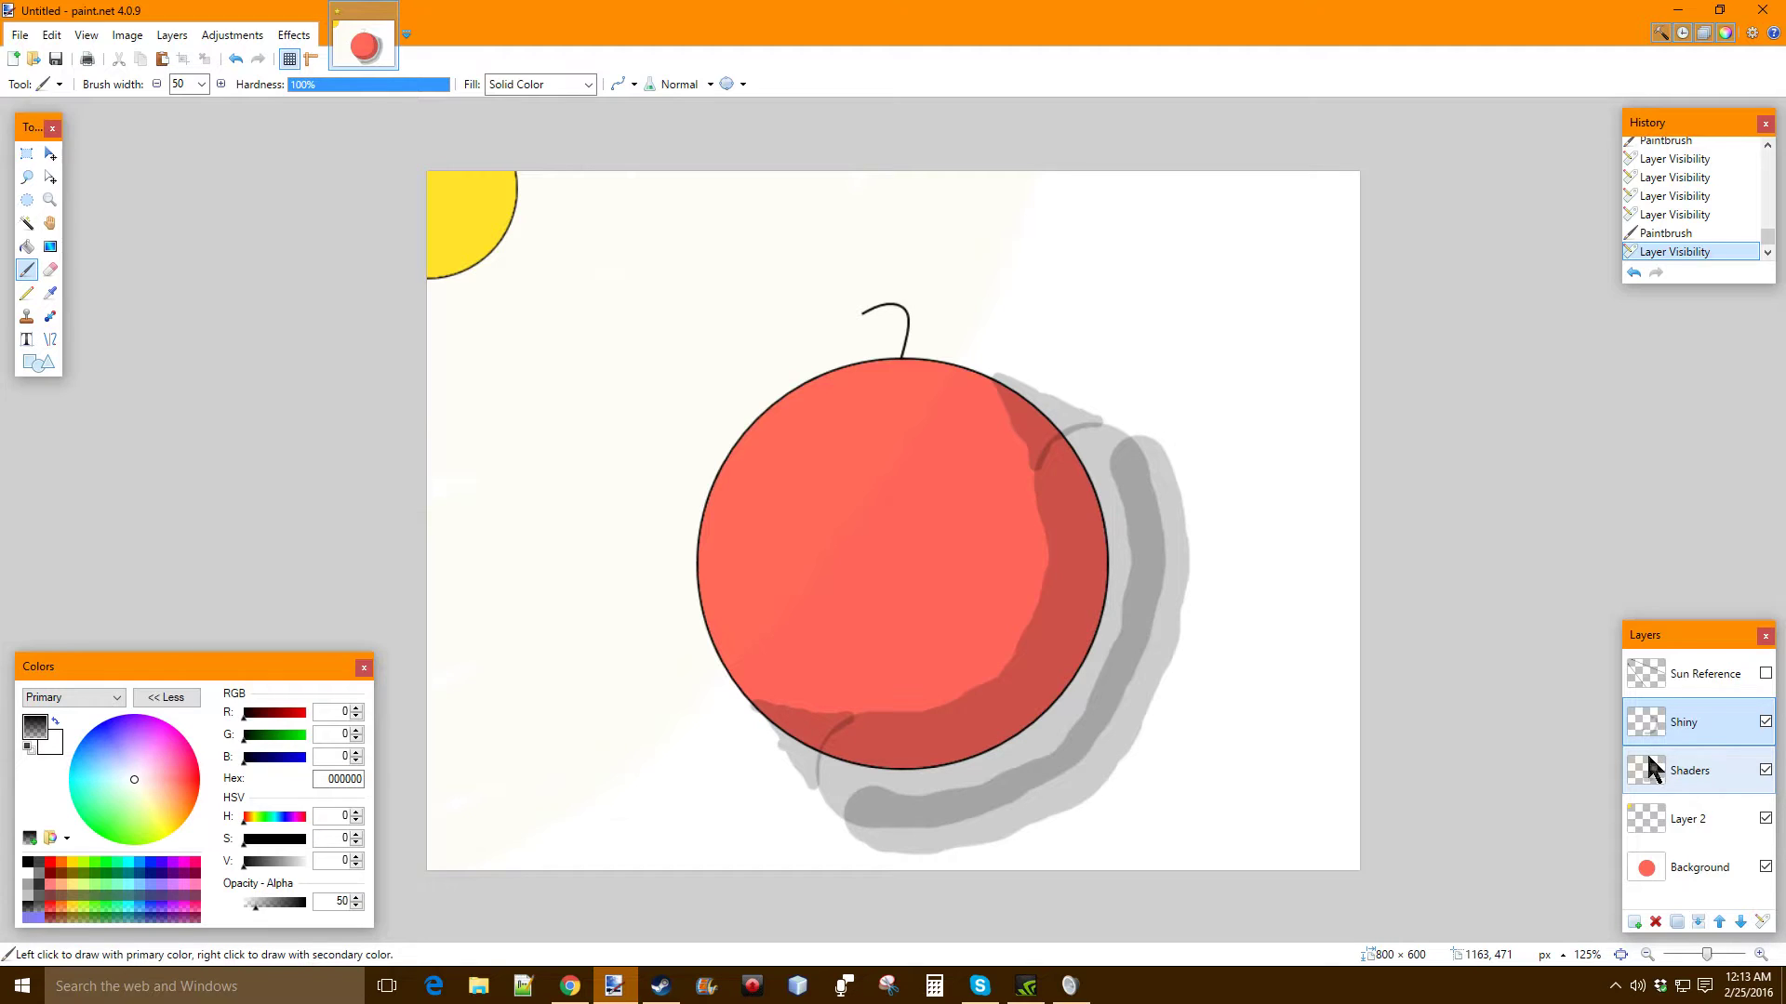
Try a 50-wide band over the inner part of the shadow on the Shiny layer, along the circle's lower-right edge
mouse_move(1069, 444)
mouse_down()
mouse_move(1105, 560)
mouse_move(1034, 723)
mouse_move(952, 773)
mouse_move(817, 786)
mouse_up()
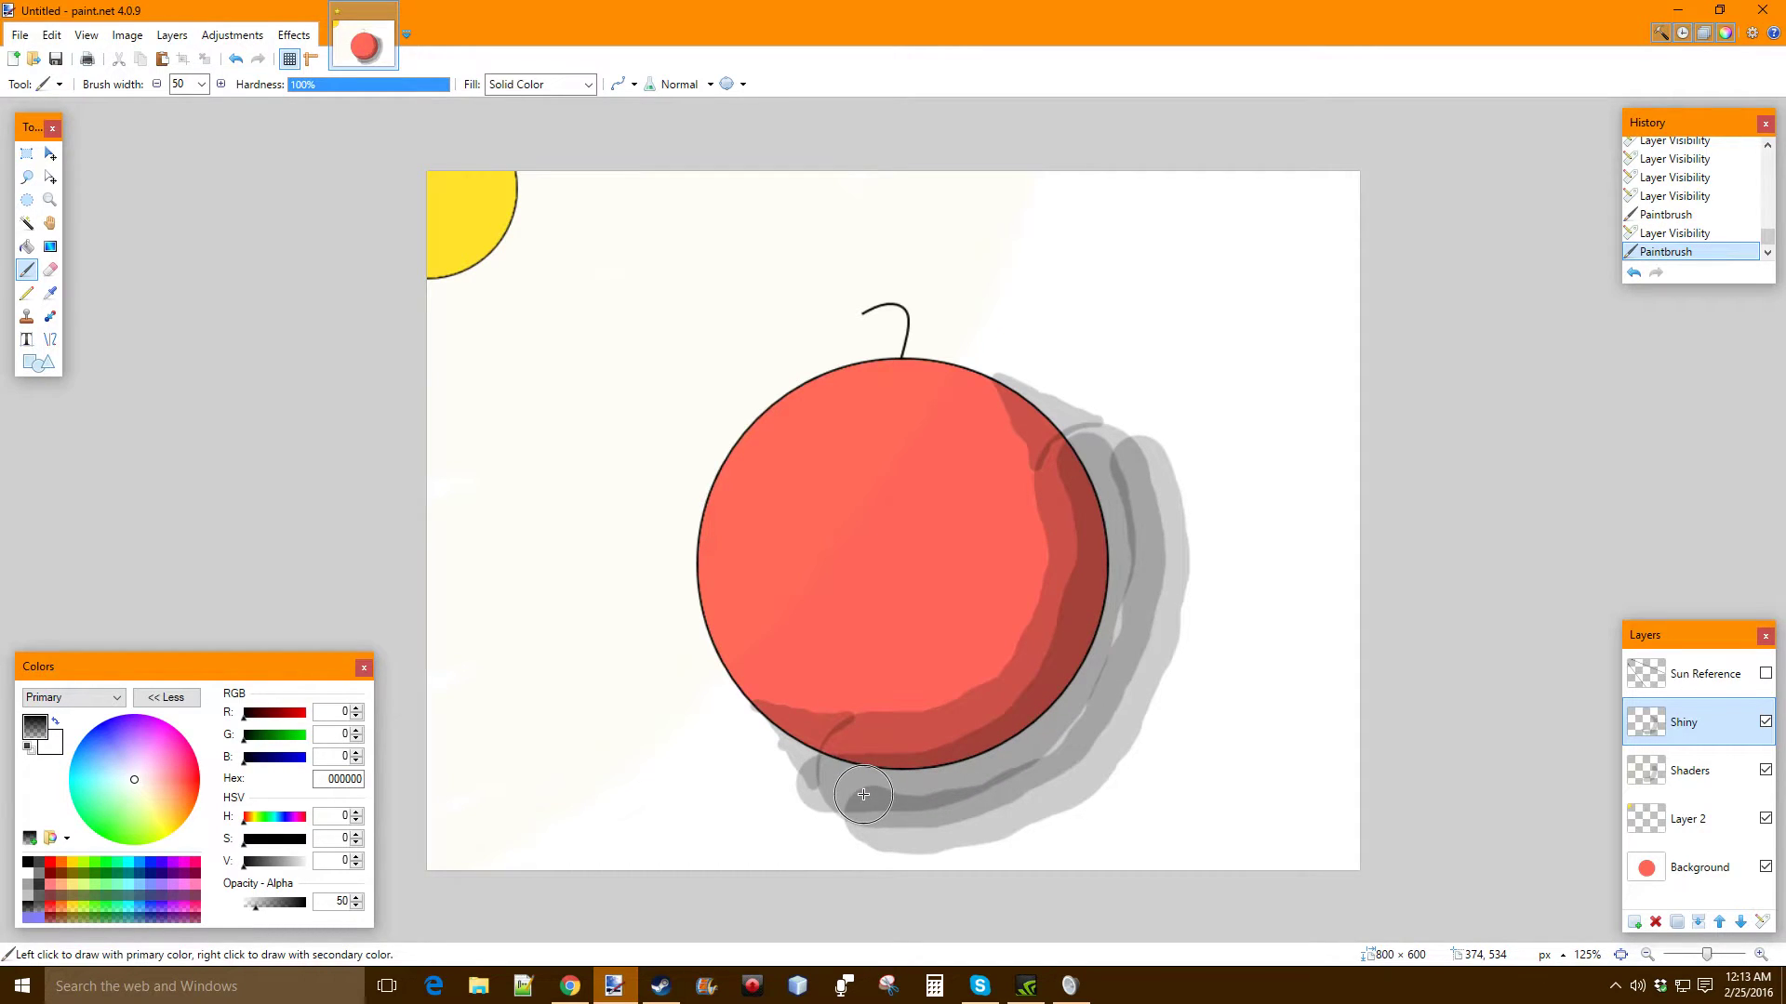
drag(864, 795, 866, 798)
key(ctrl+z)
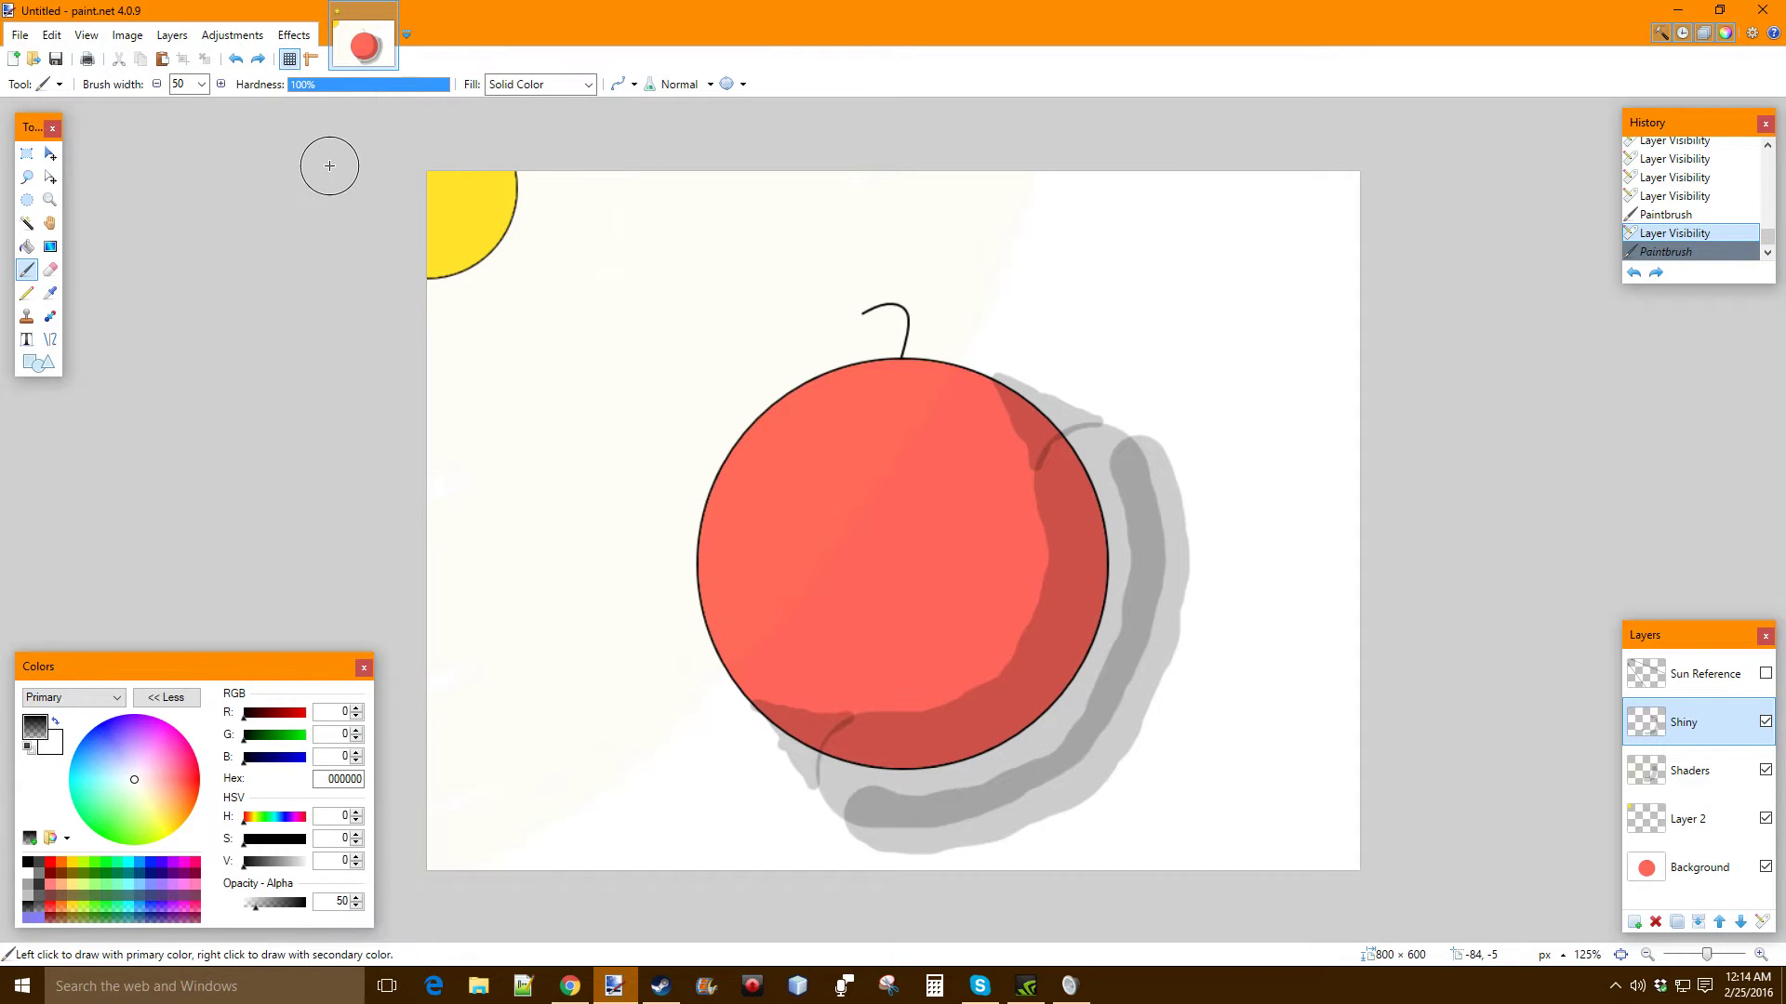
Undo the outer shadow band and all earlier shadow strokes until the circle has no shading and the Sun Reference layer is shown
key(ctrl+z)
key(ctrl+z)
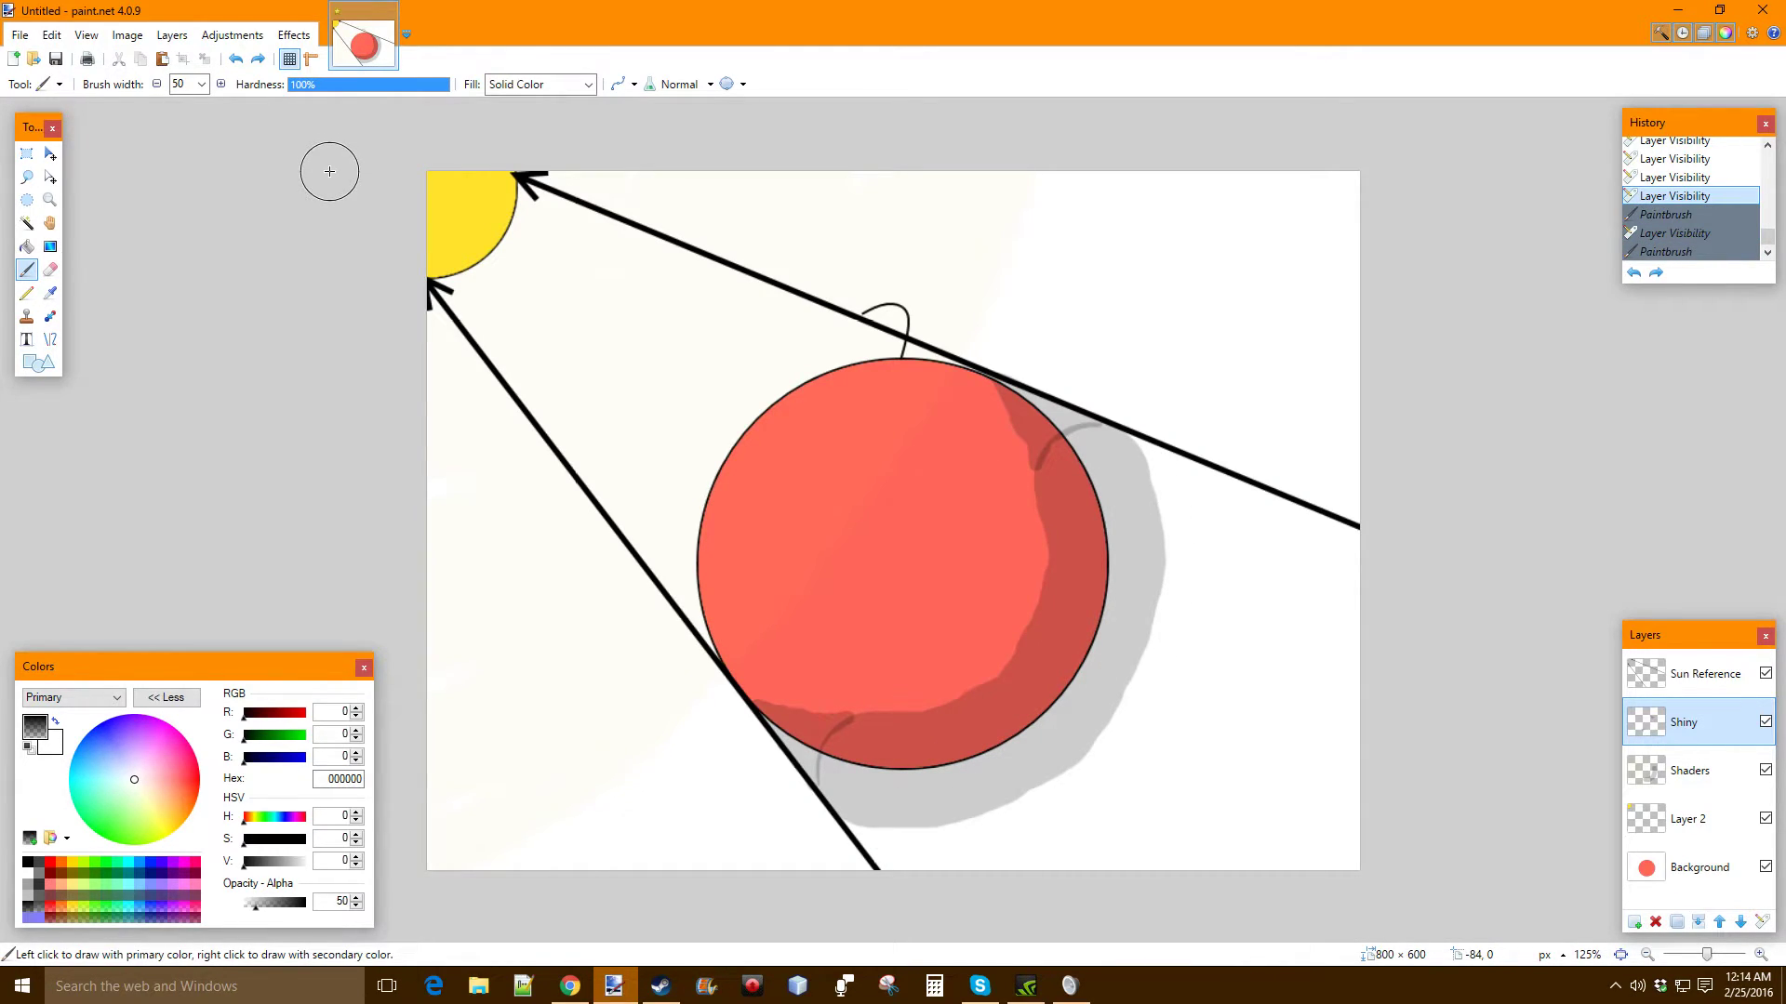
key(ctrl+z)
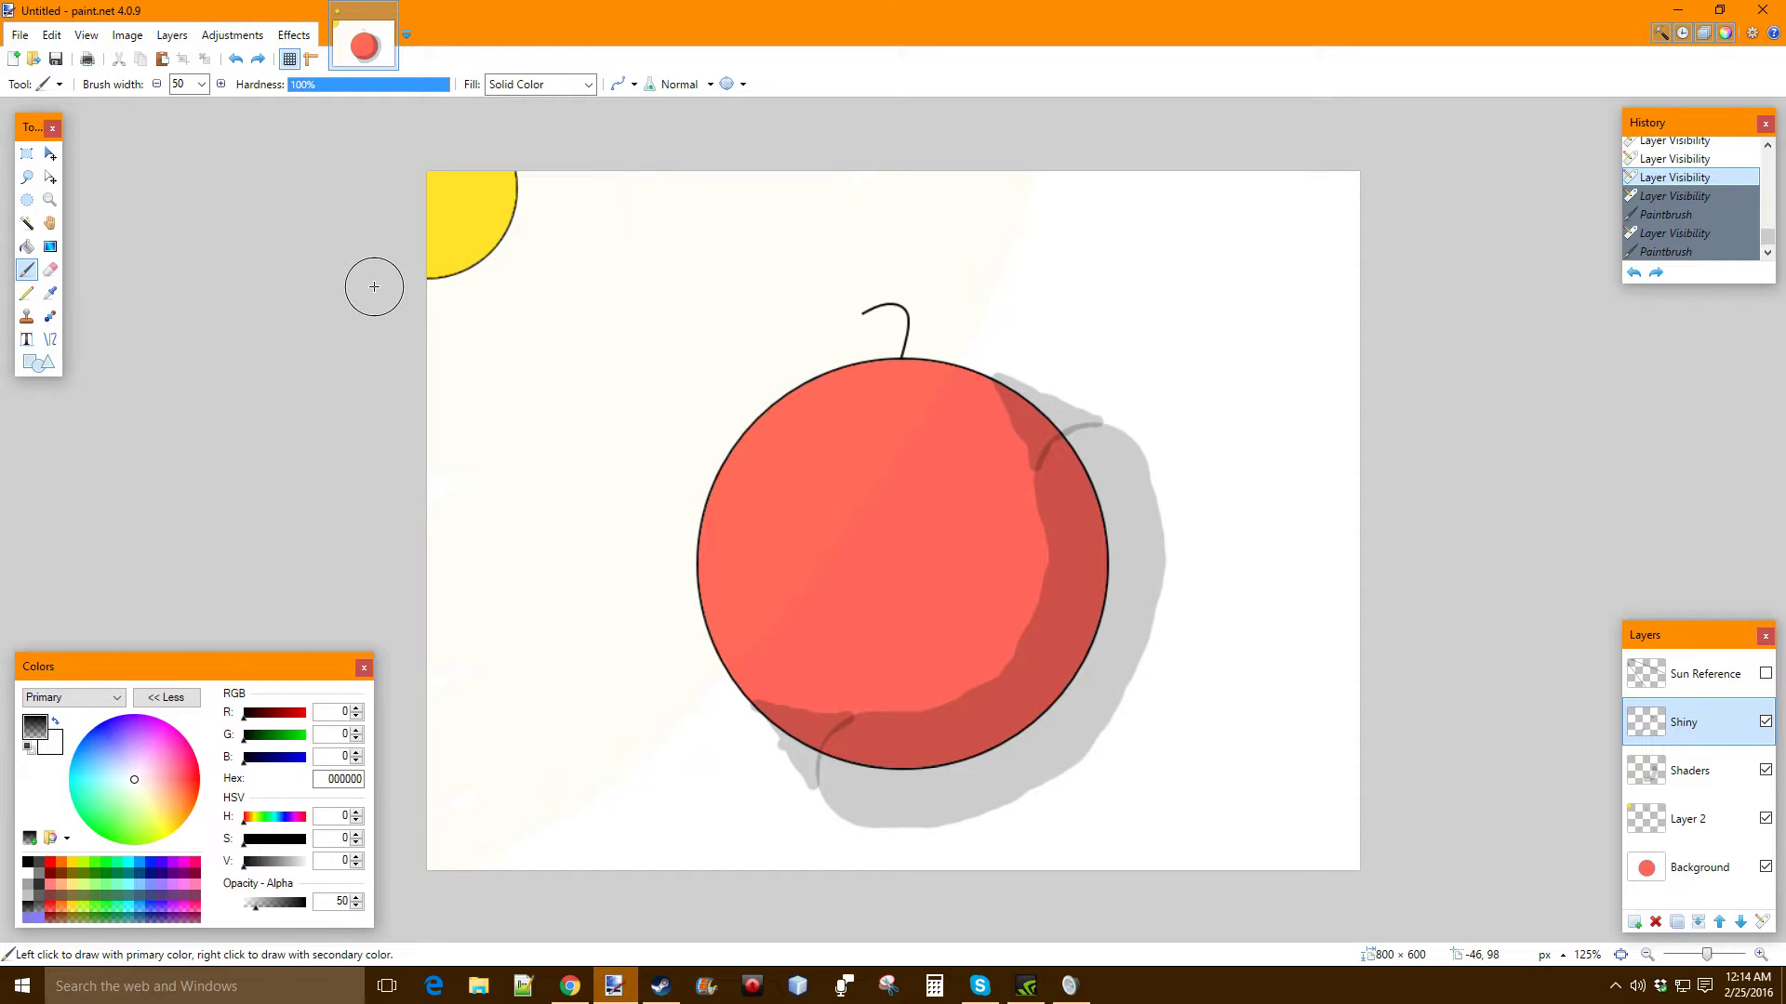
key(ctrl+z)
key(ctrl+z)
key(ctrl+z)
key(ctrl+z)
key(ctrl+z)
key(ctrl+z)
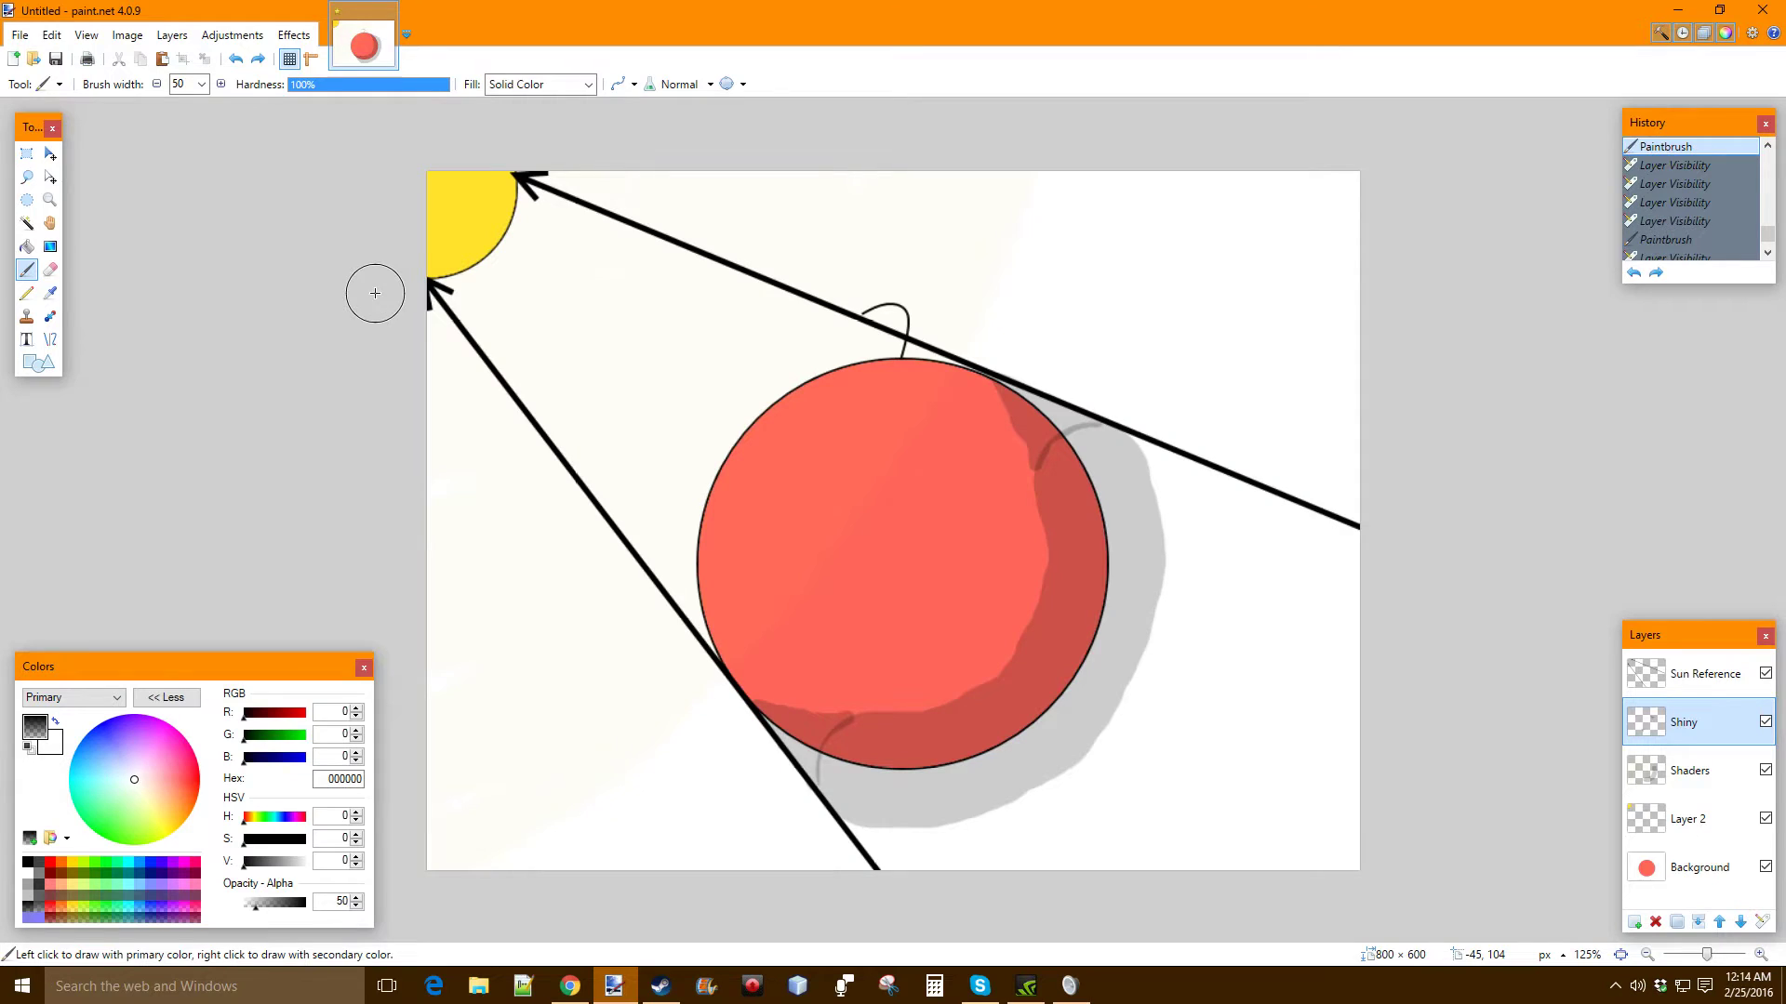
key(ctrl+z)
key(ctrl+z)
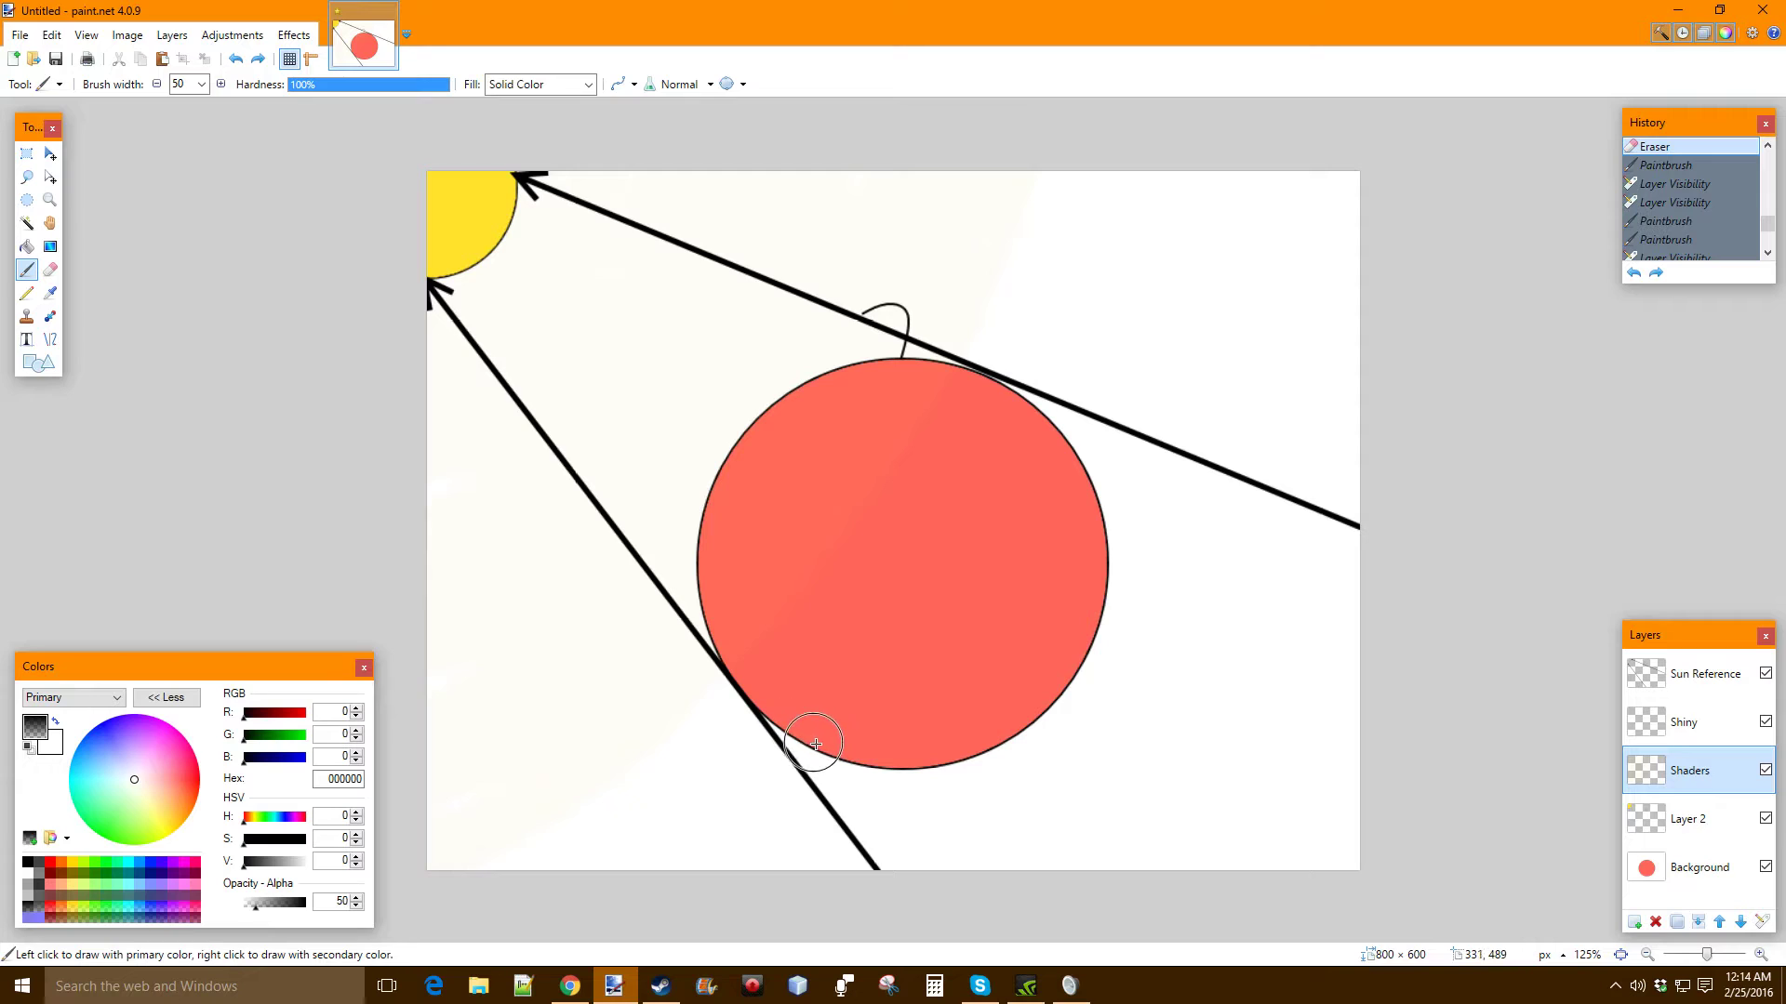
Try several 50-wide shadow strokes on the Shaders layer along the circle's lower edge, starting at the lower reference line, undoing each attempt
mouse_move(828, 754)
mouse_down()
mouse_move(1022, 754)
mouse_move(1062, 716)
mouse_move(949, 752)
mouse_move(844, 752)
mouse_move(936, 765)
mouse_move(1017, 732)
mouse_move(1070, 683)
mouse_move(1070, 737)
mouse_move(1020, 772)
mouse_move(1089, 761)
mouse_move(1108, 615)
mouse_move(1051, 732)
mouse_move(985, 780)
mouse_move(926, 783)
mouse_move(993, 759)
mouse_move(1064, 692)
mouse_move(1115, 581)
mouse_move(1121, 682)
mouse_move(1098, 771)
mouse_move(1139, 731)
mouse_move(1162, 634)
mouse_up()
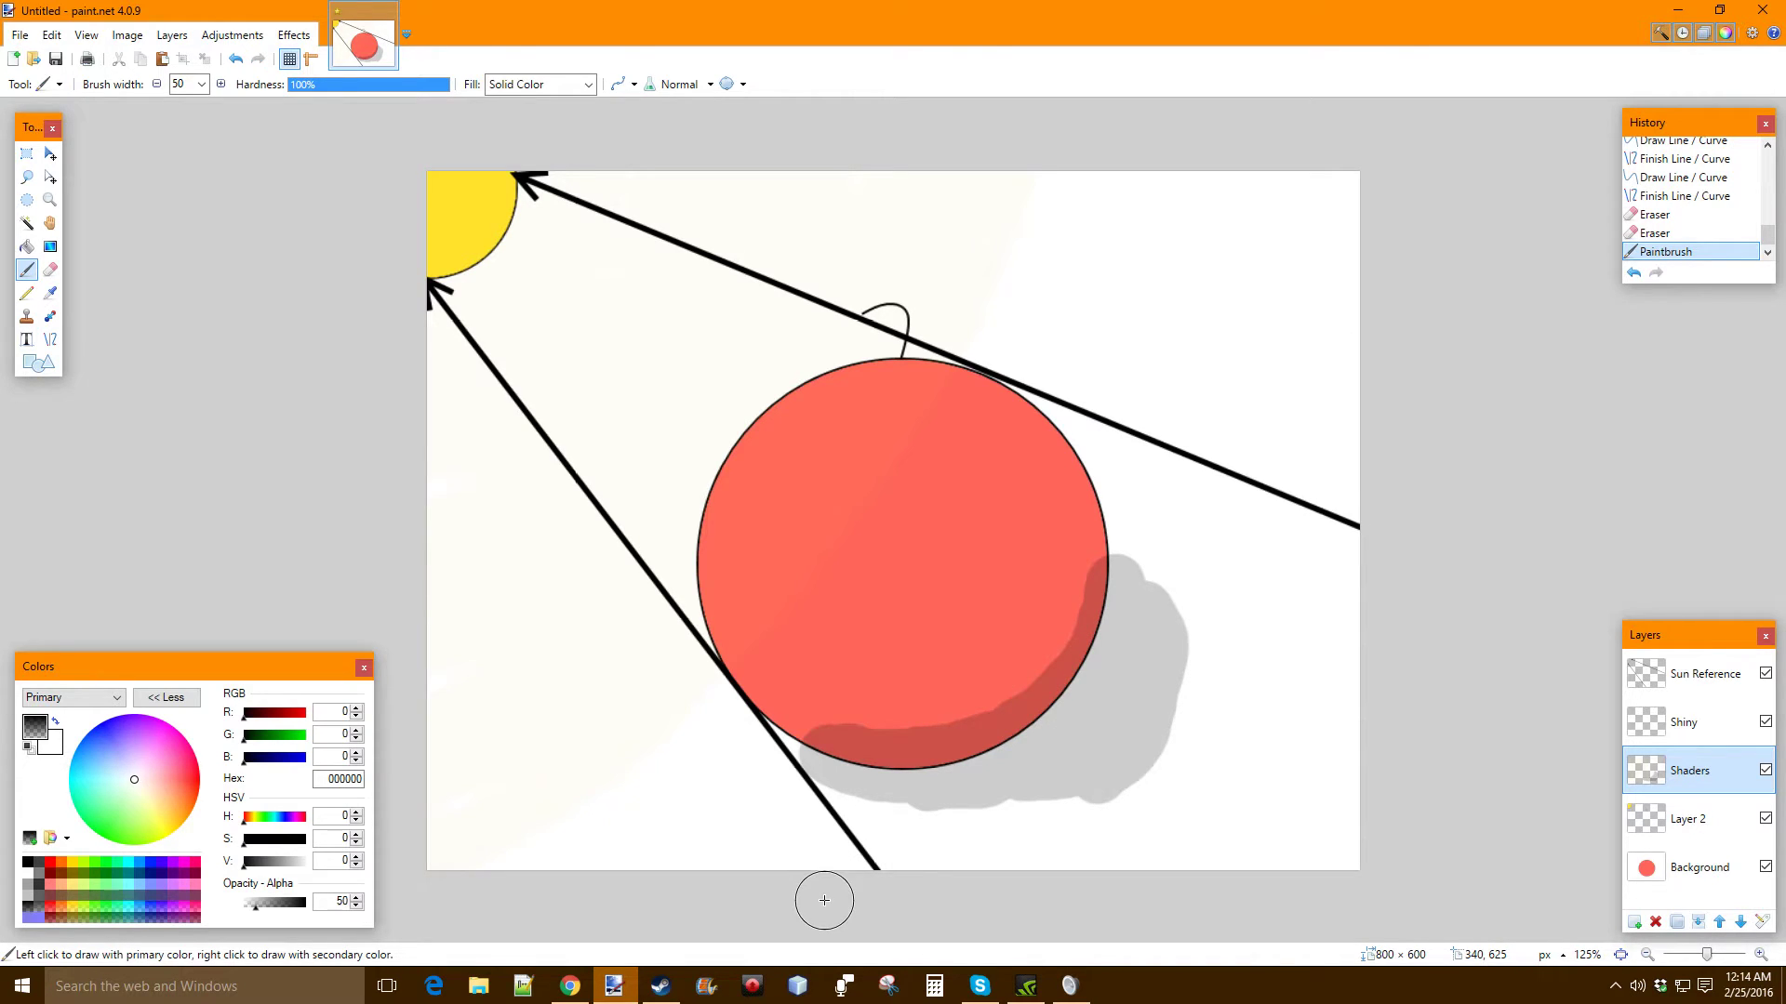
key(ctrl+z)
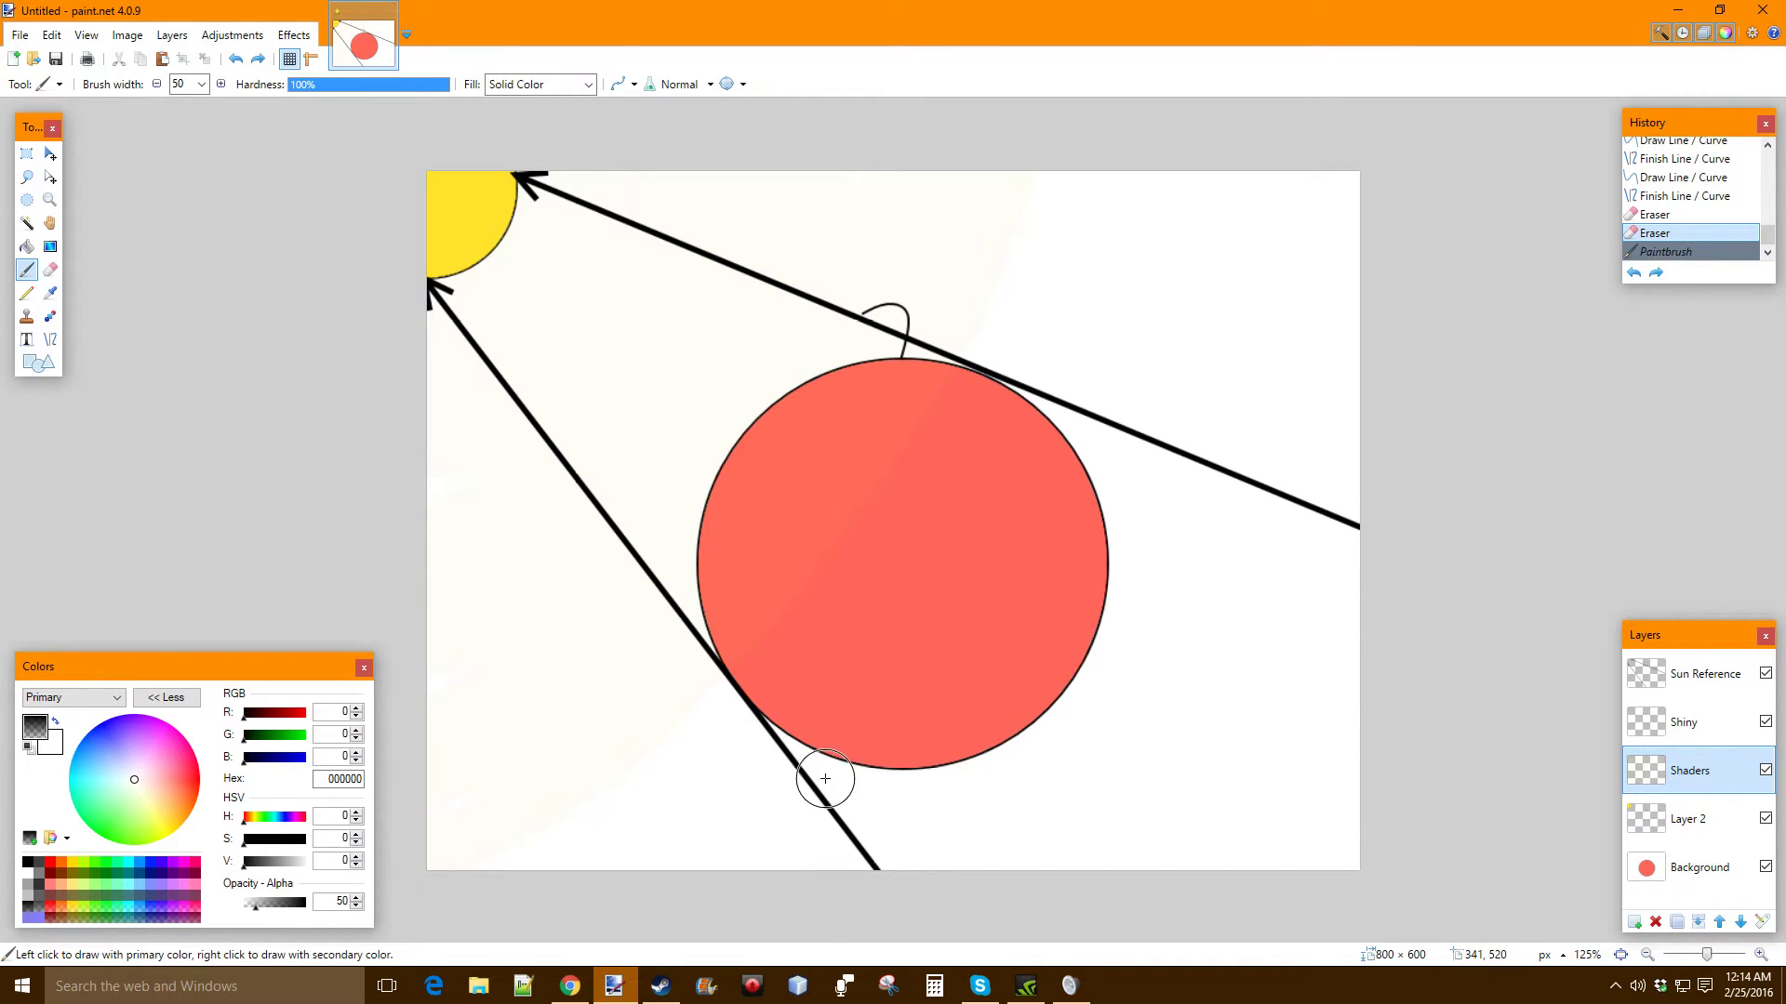
mouse_move(813, 746)
mouse_down()
mouse_move(882, 776)
mouse_move(1003, 774)
mouse_up()
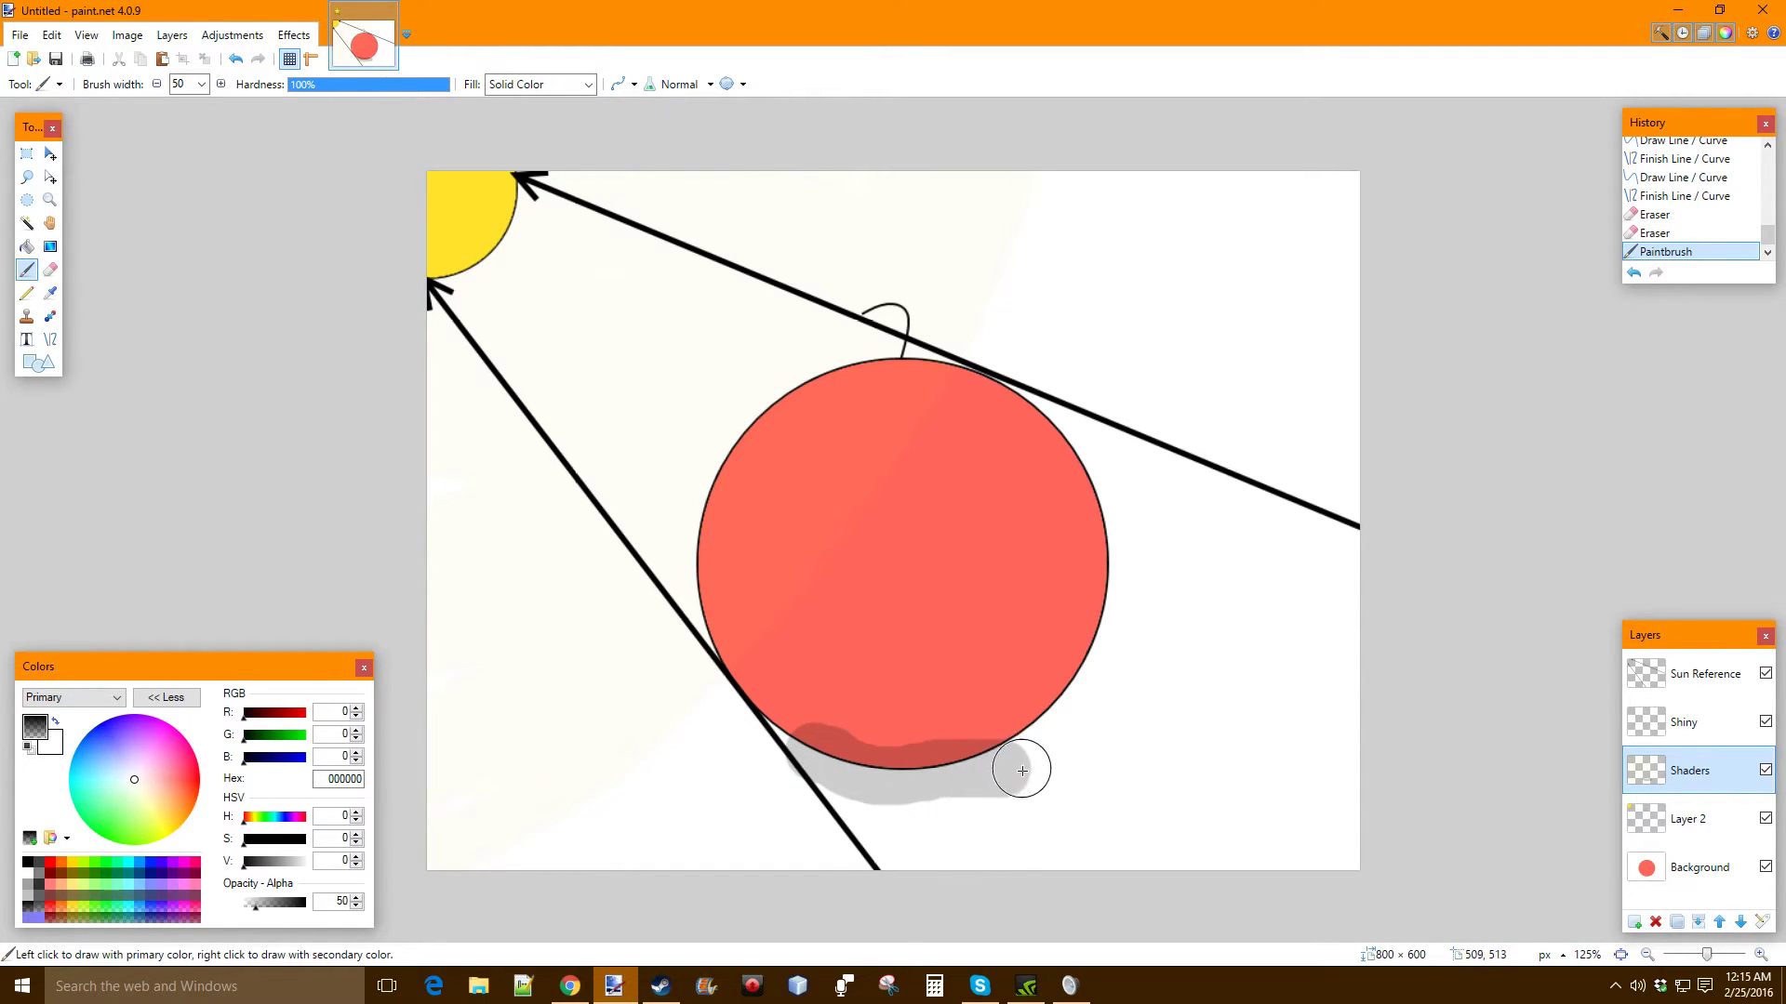
key(ctrl+z)
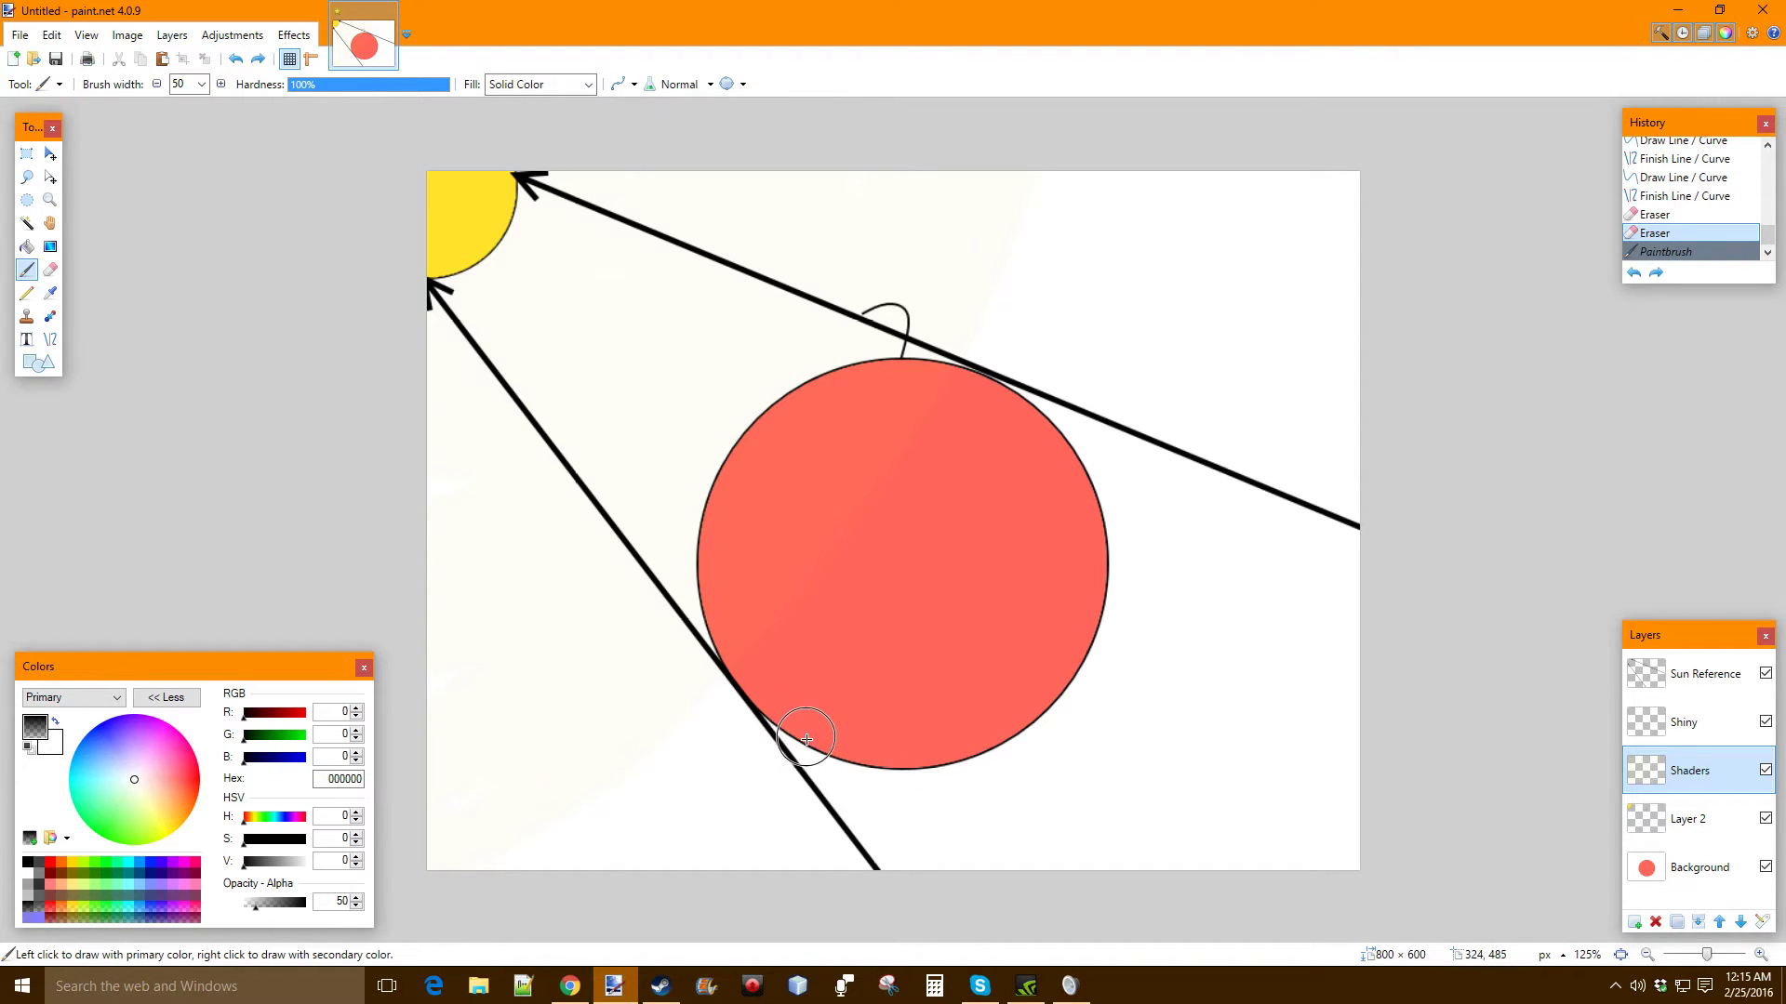
click(820, 746)
drag(820, 746, 1236, 778)
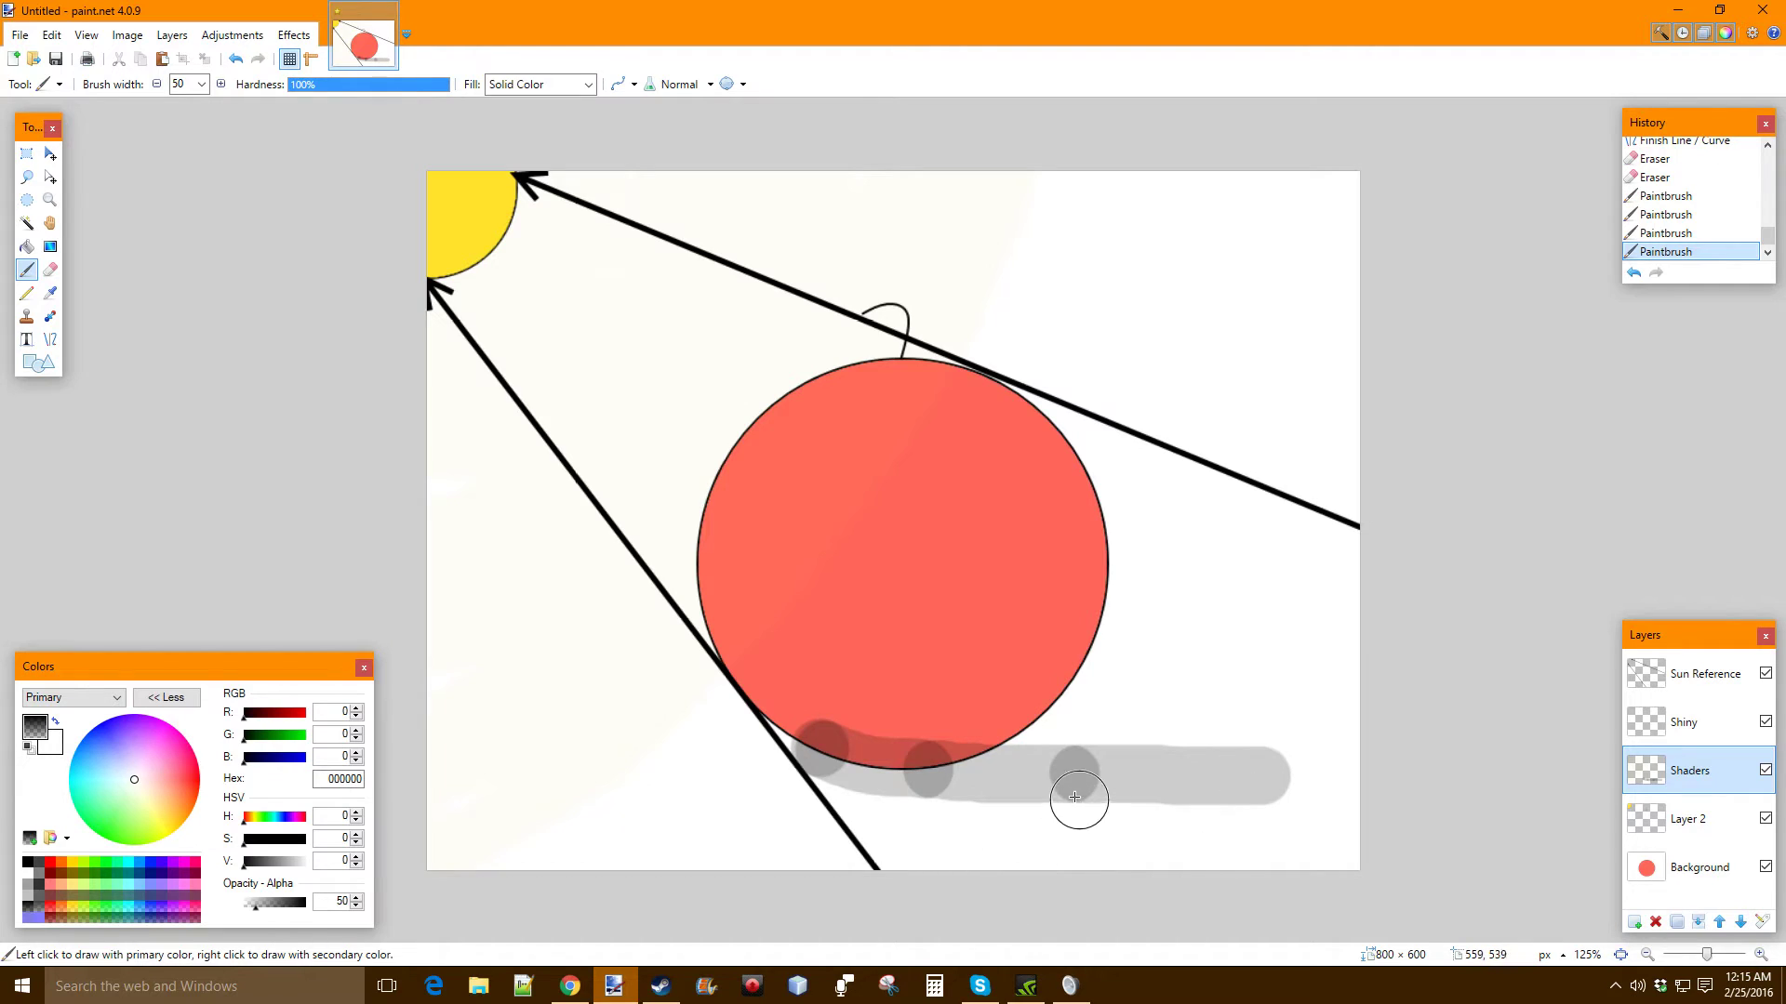
key(ctrl+z)
key(ctrl+z)
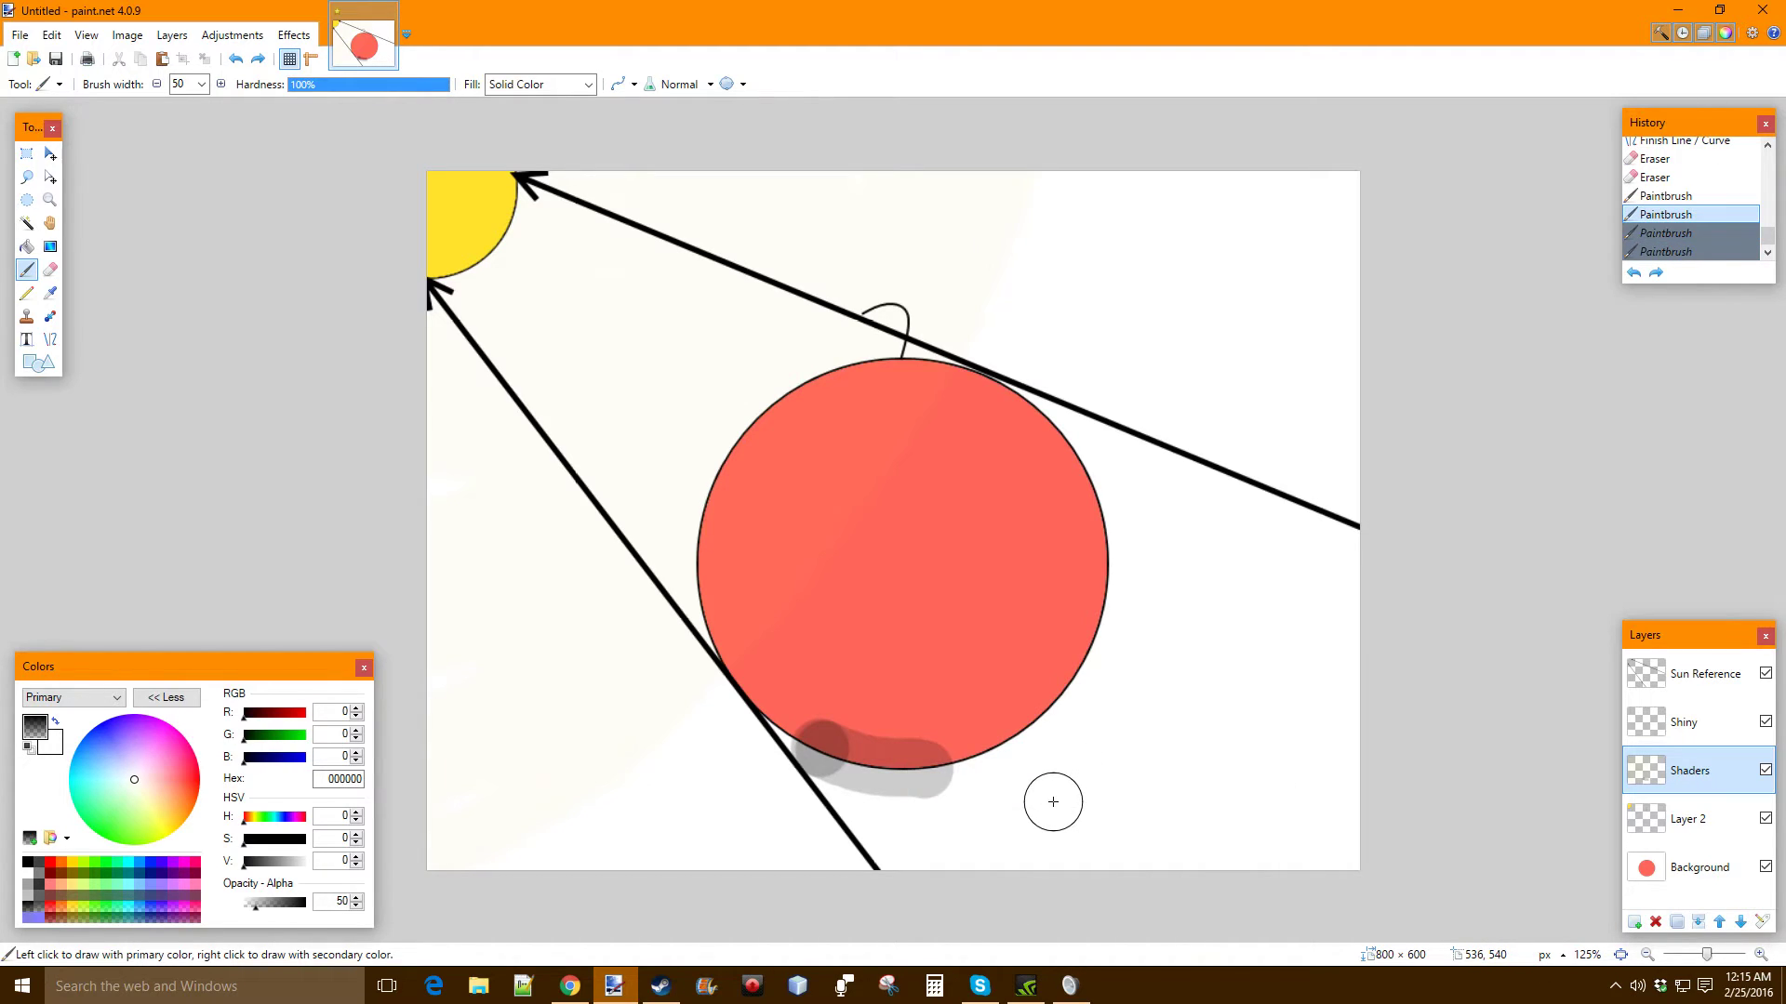
key(ctrl+z)
key(ctrl+z)
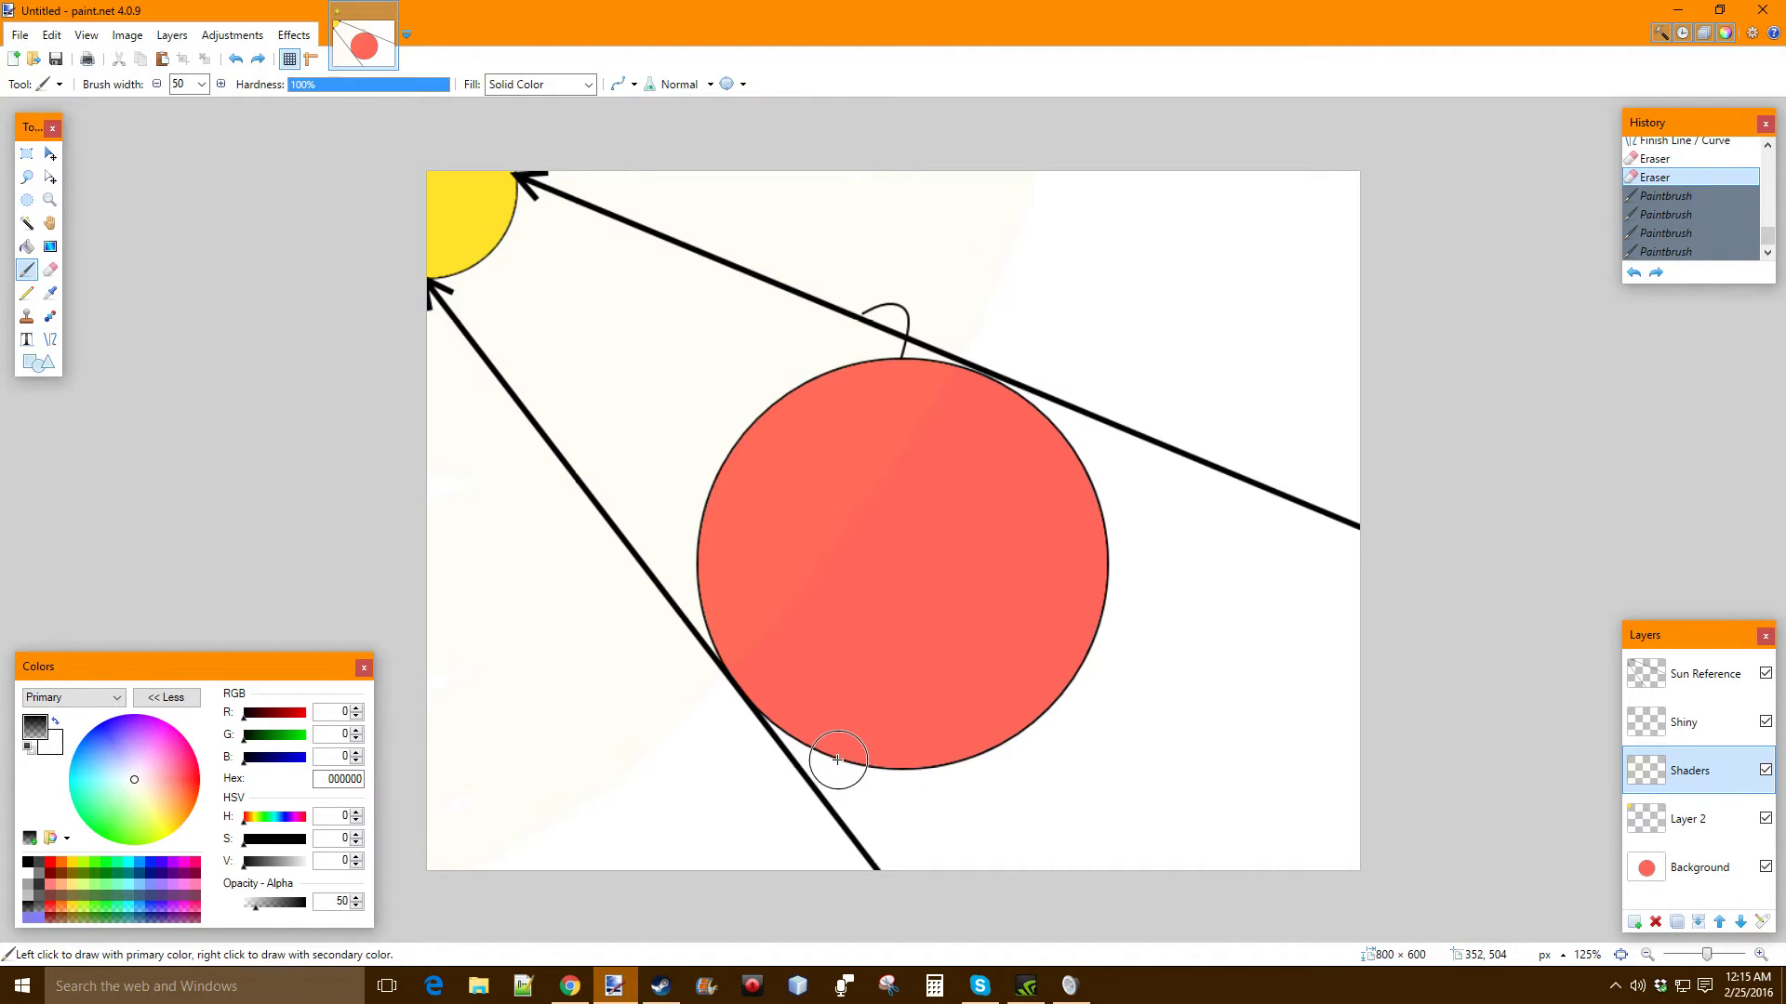
mouse_move(824, 752)
mouse_down()
mouse_move(971, 762)
mouse_move(1046, 723)
mouse_move(1076, 675)
mouse_move(1096, 736)
mouse_move(1070, 766)
mouse_move(938, 791)
mouse_move(832, 783)
mouse_move(1170, 792)
mouse_up()
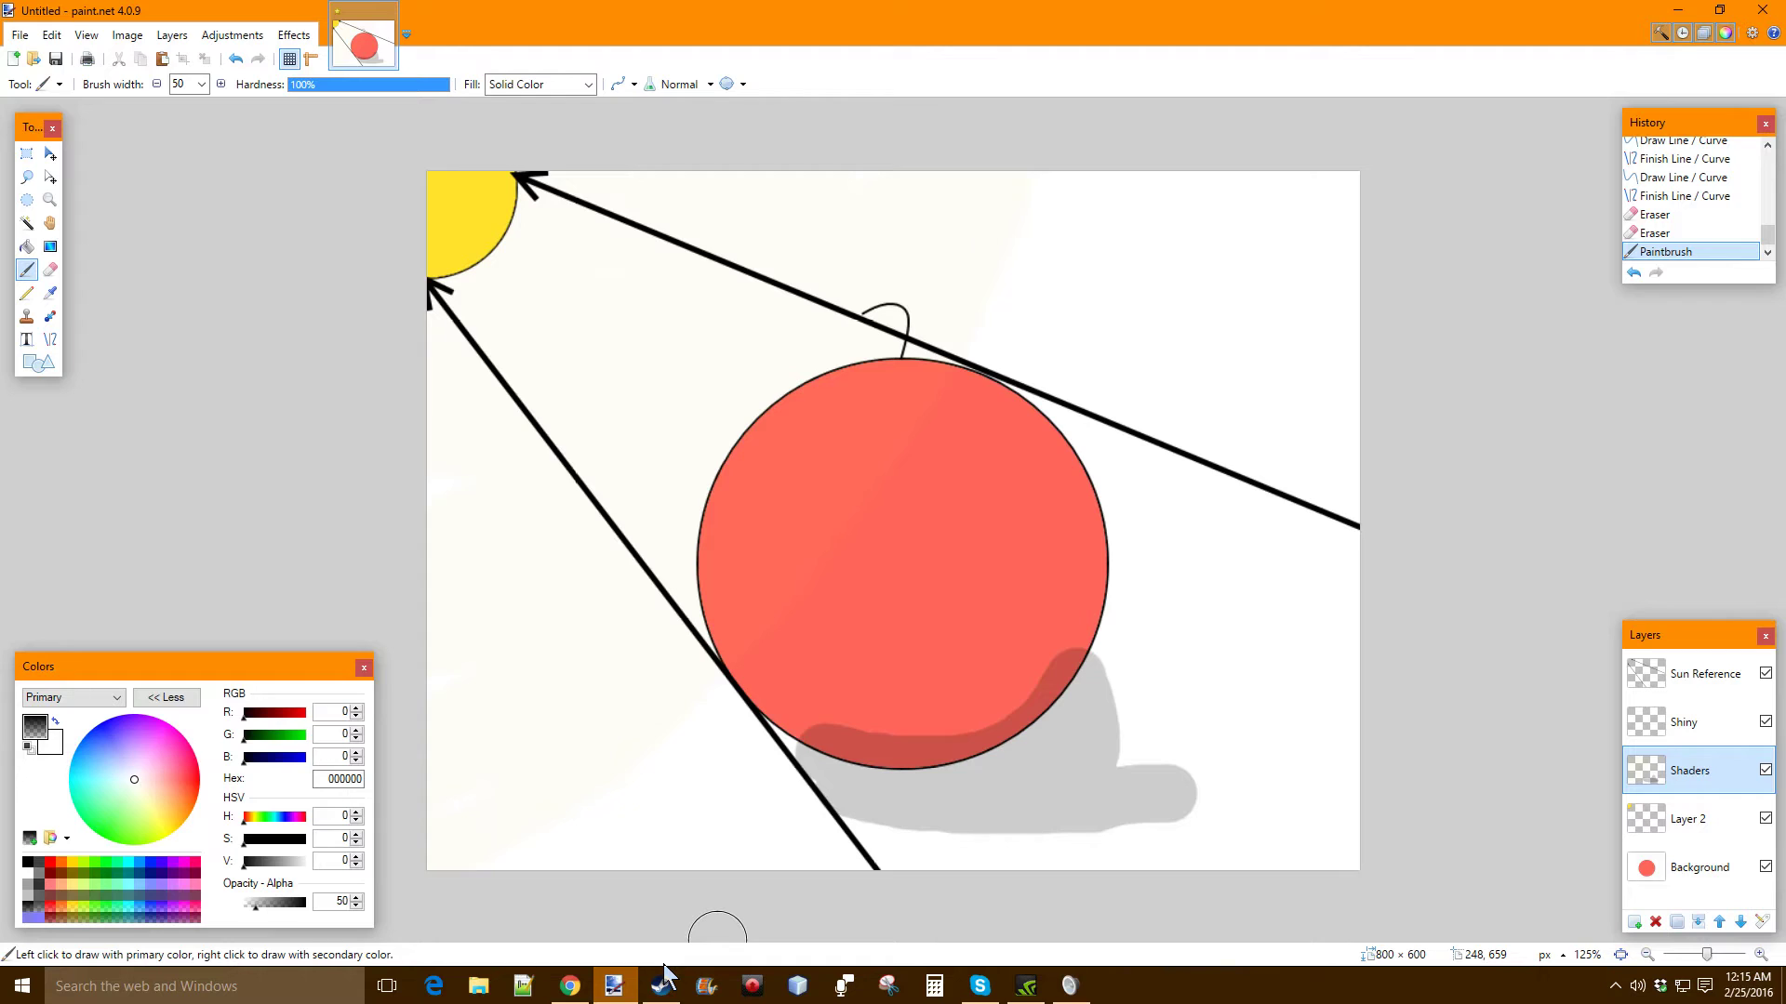
key(ctrl+z)
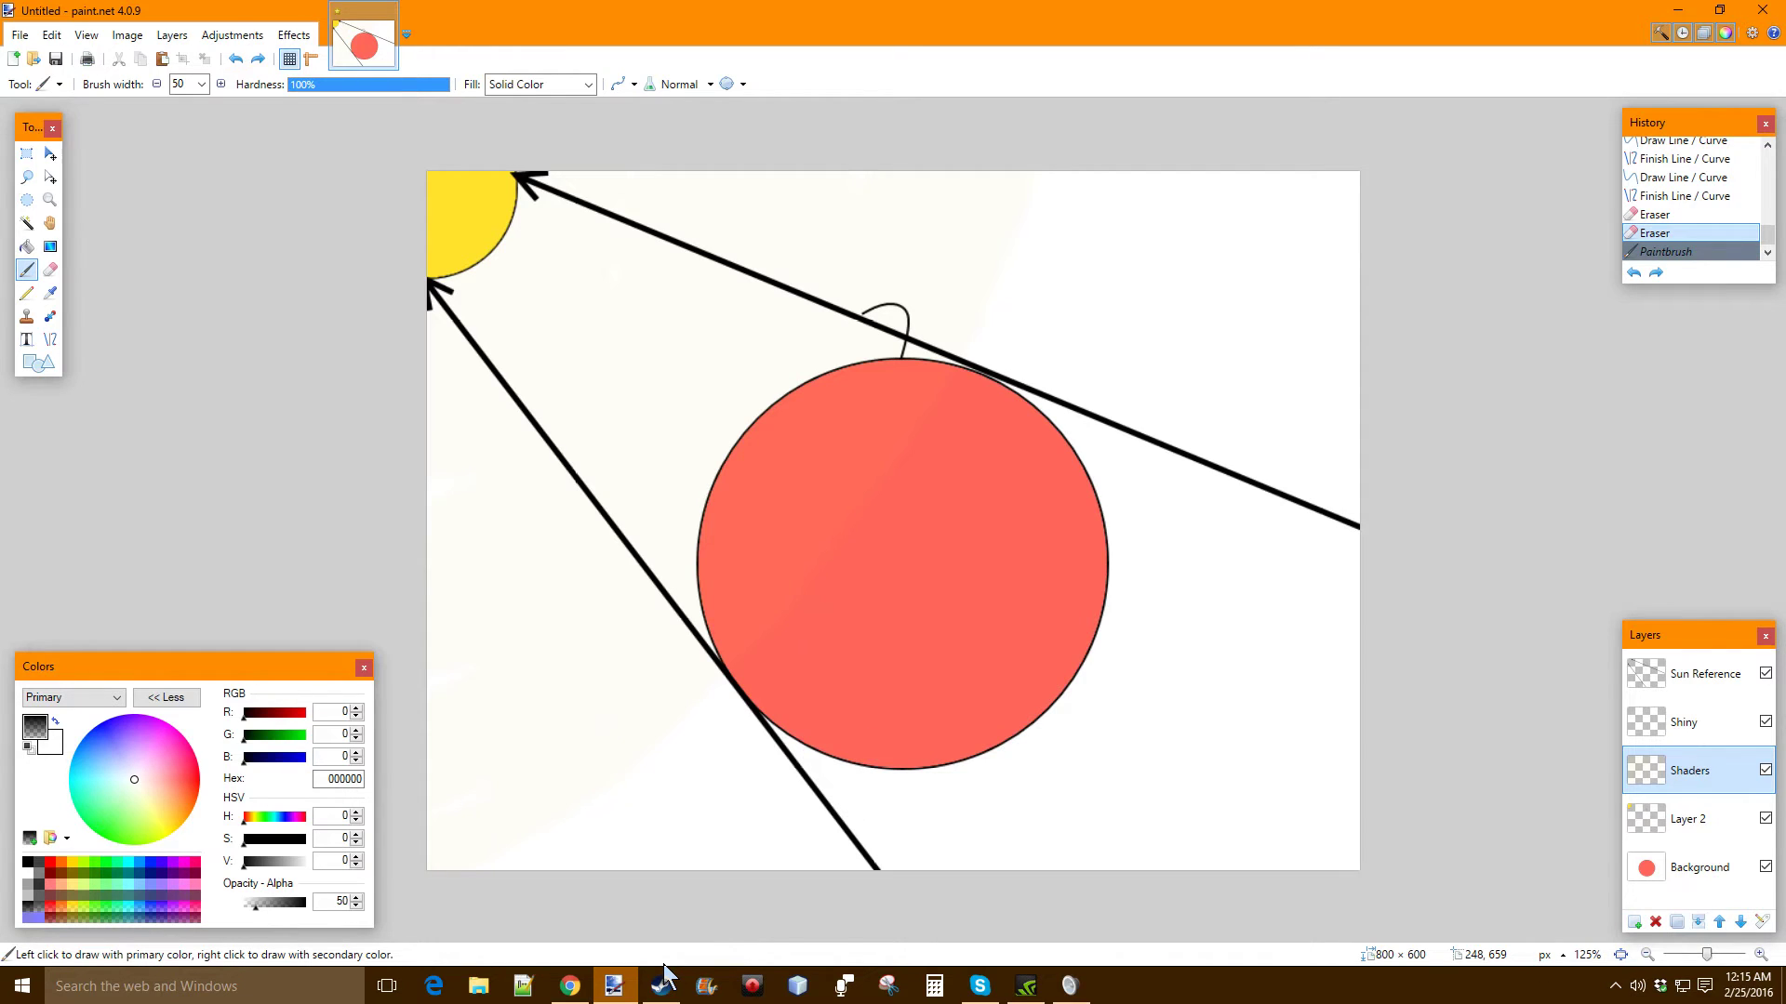
Hide the Sun Reference layer and paint two legs and two arms onto the circle with 50-wide strokes on the Shaders layer
click(1766, 674)
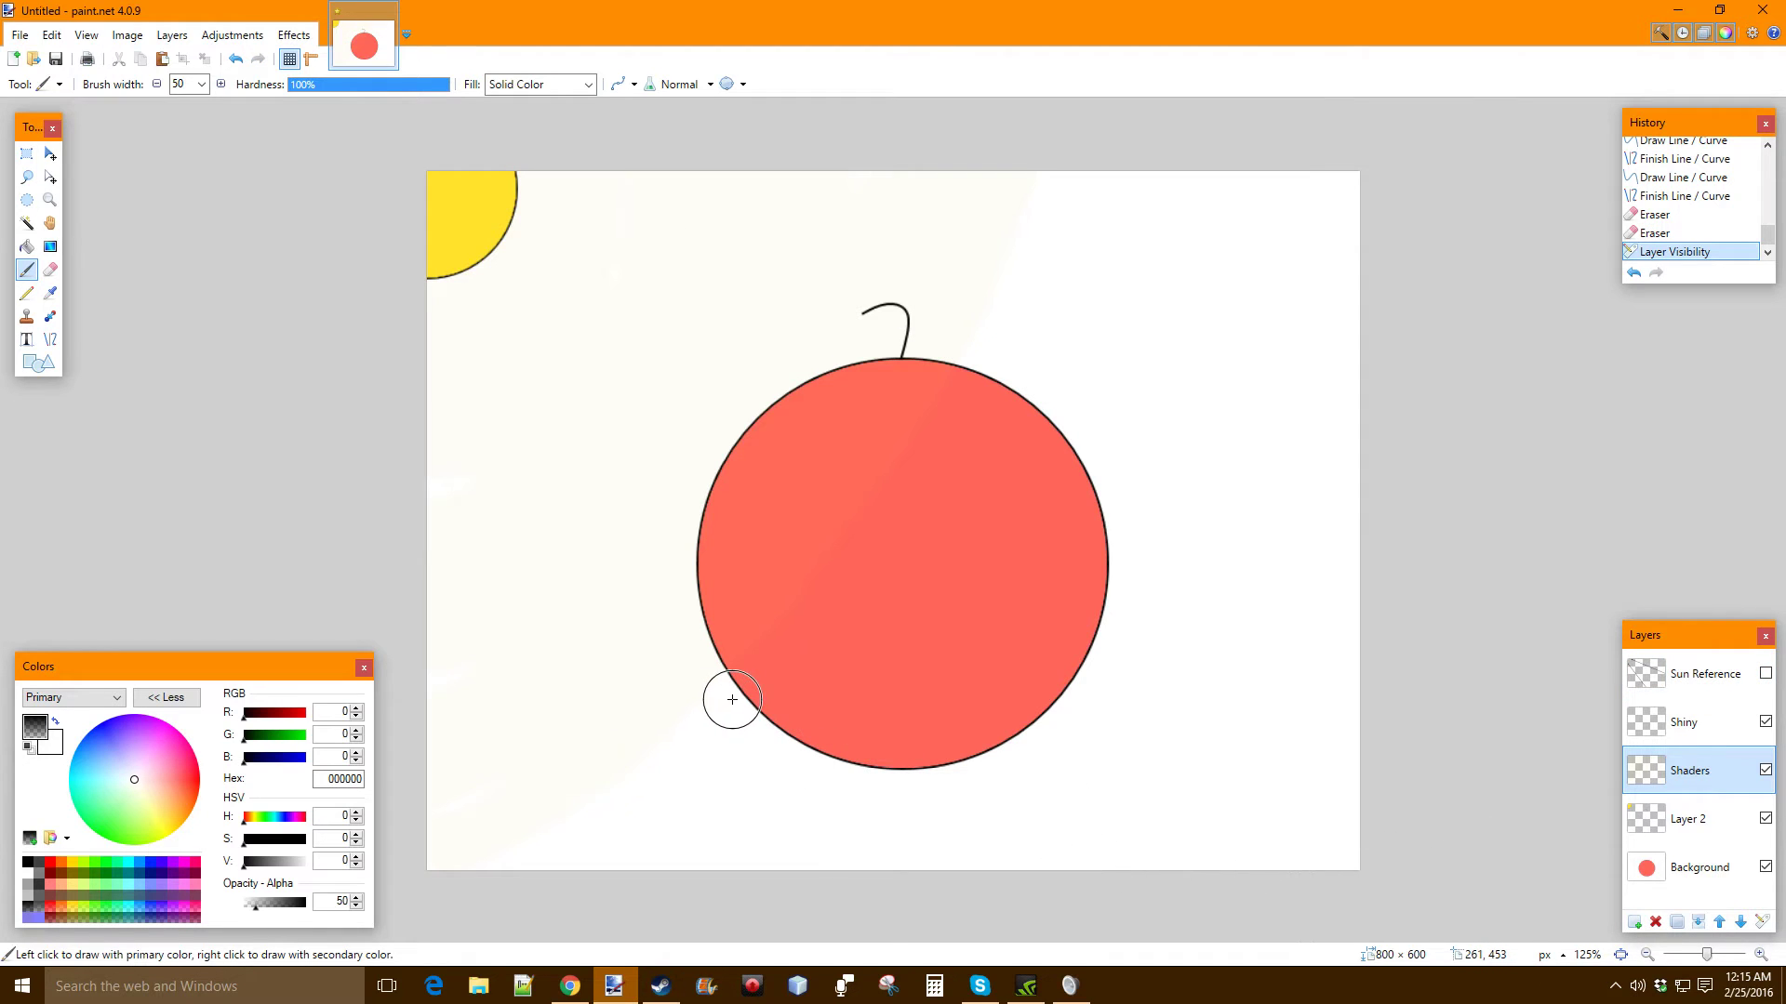
mouse_move(738, 692)
mouse_down()
mouse_move(687, 719)
mouse_move(672, 834)
mouse_move(619, 834)
mouse_up()
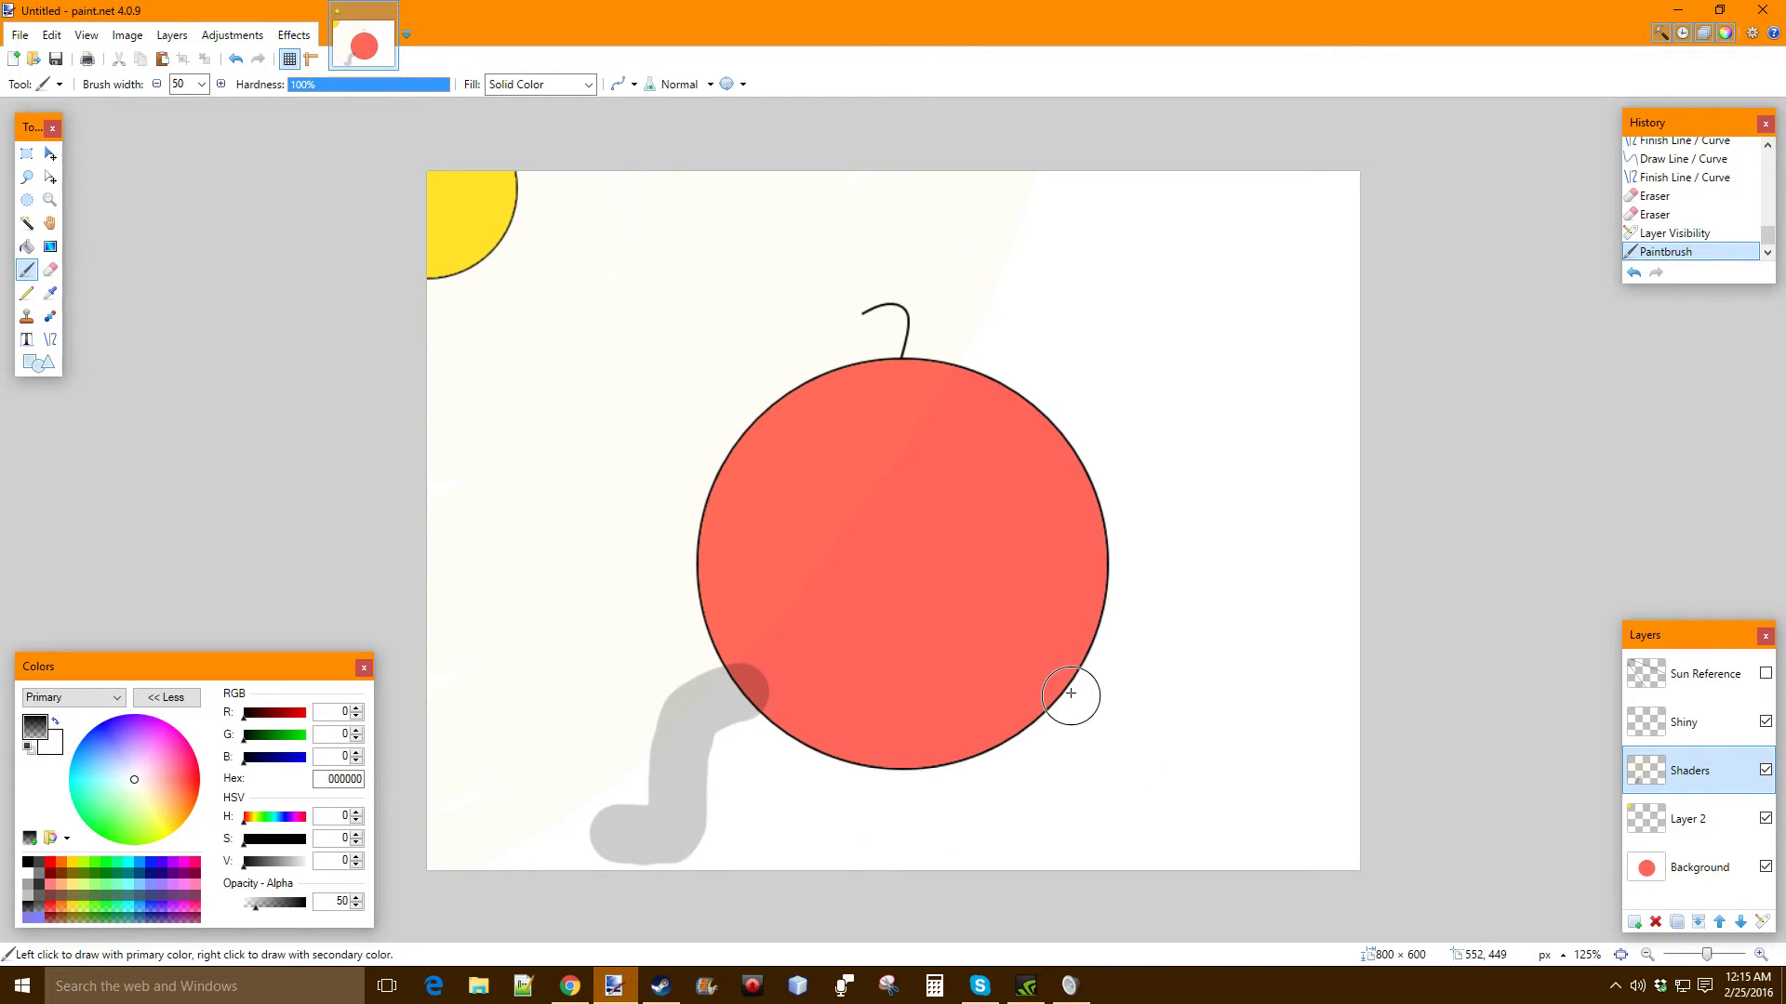
mouse_move(1069, 682)
mouse_down()
mouse_move(1102, 709)
mouse_move(1097, 845)
mouse_move(1164, 845)
mouse_move(1116, 848)
mouse_up()
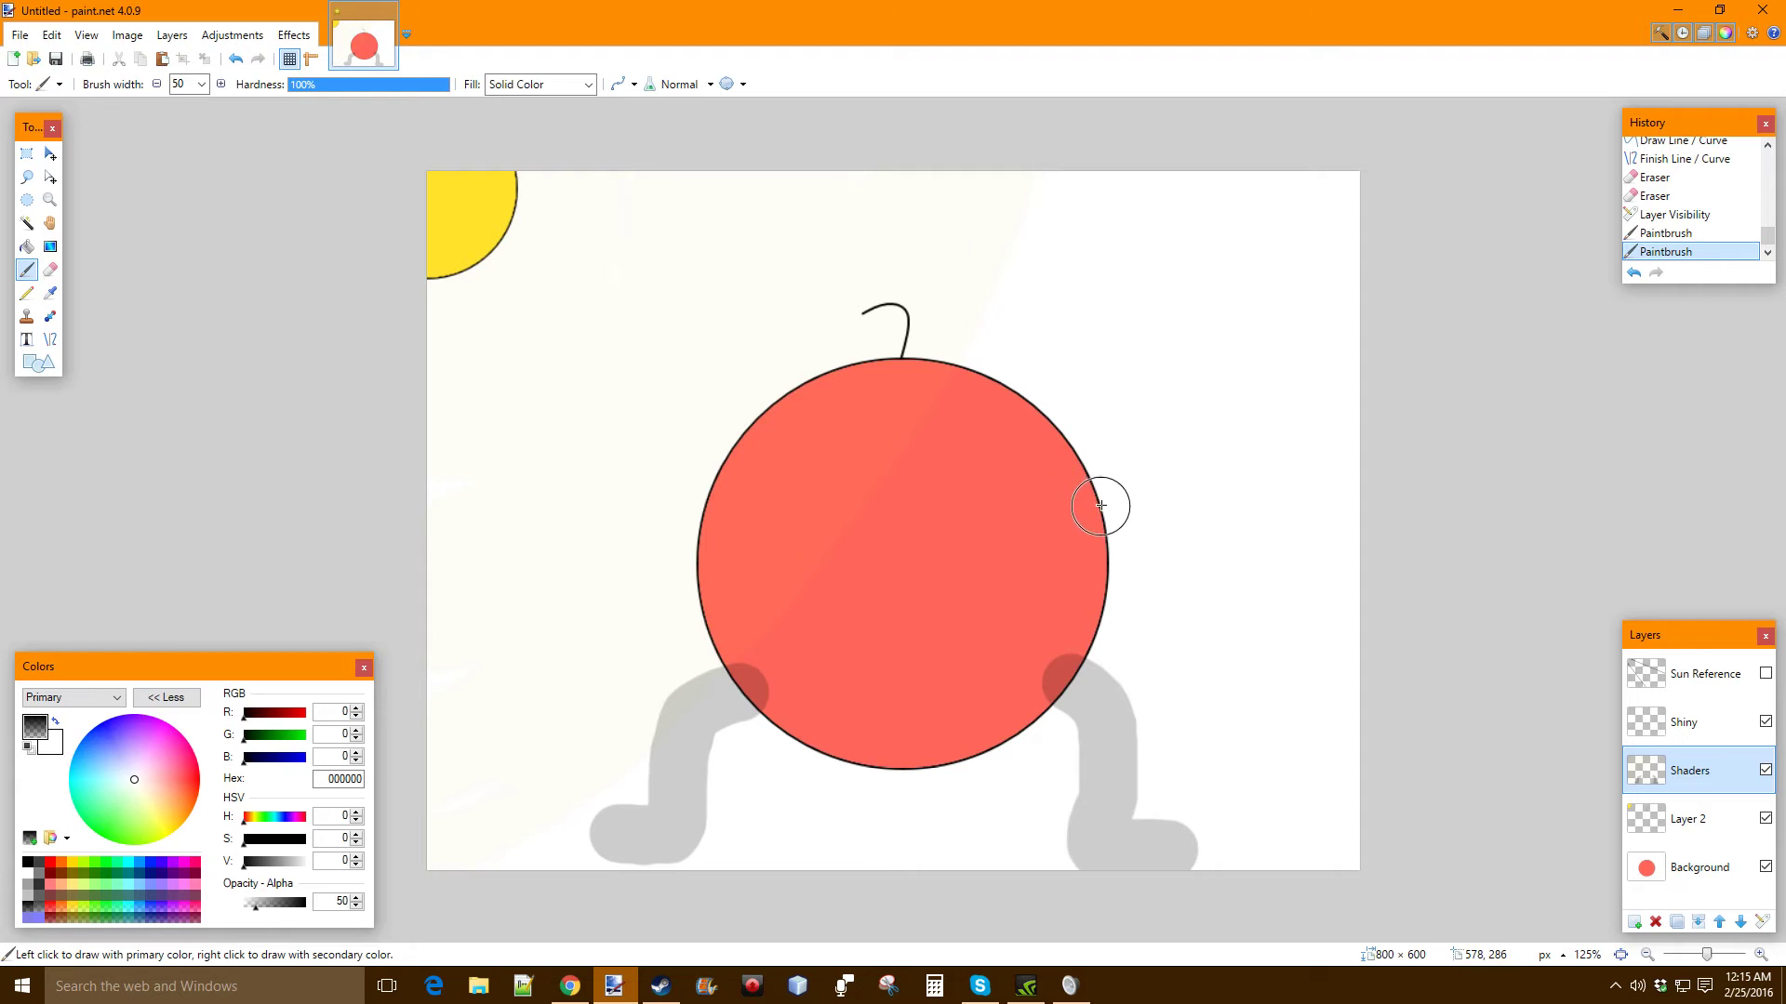
mouse_move(1095, 495)
mouse_down()
mouse_move(1255, 421)
mouse_move(1304, 419)
mouse_move(1322, 441)
mouse_move(1236, 423)
mouse_up()
mouse_move(699, 528)
mouse_down()
mouse_move(609, 457)
mouse_move(525, 444)
mouse_move(500, 483)
mouse_up()
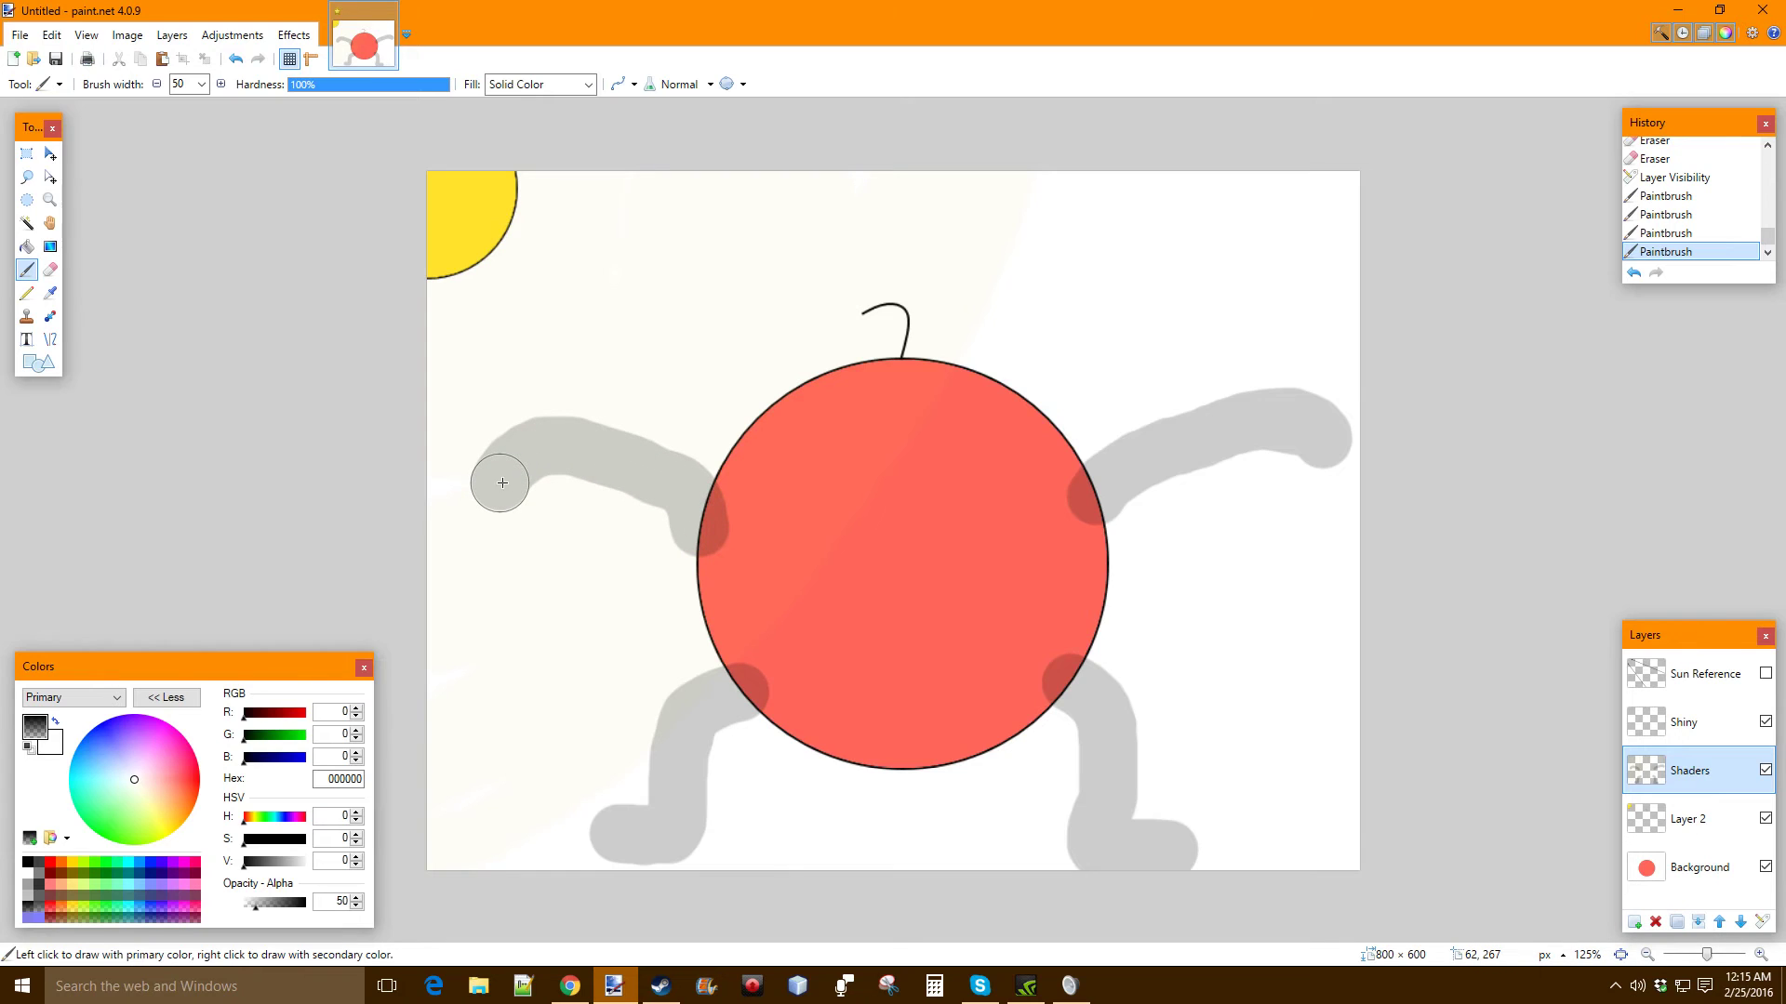
Try two round eyes and a wide smile on the circle with the 50-wide brush
click(833, 443)
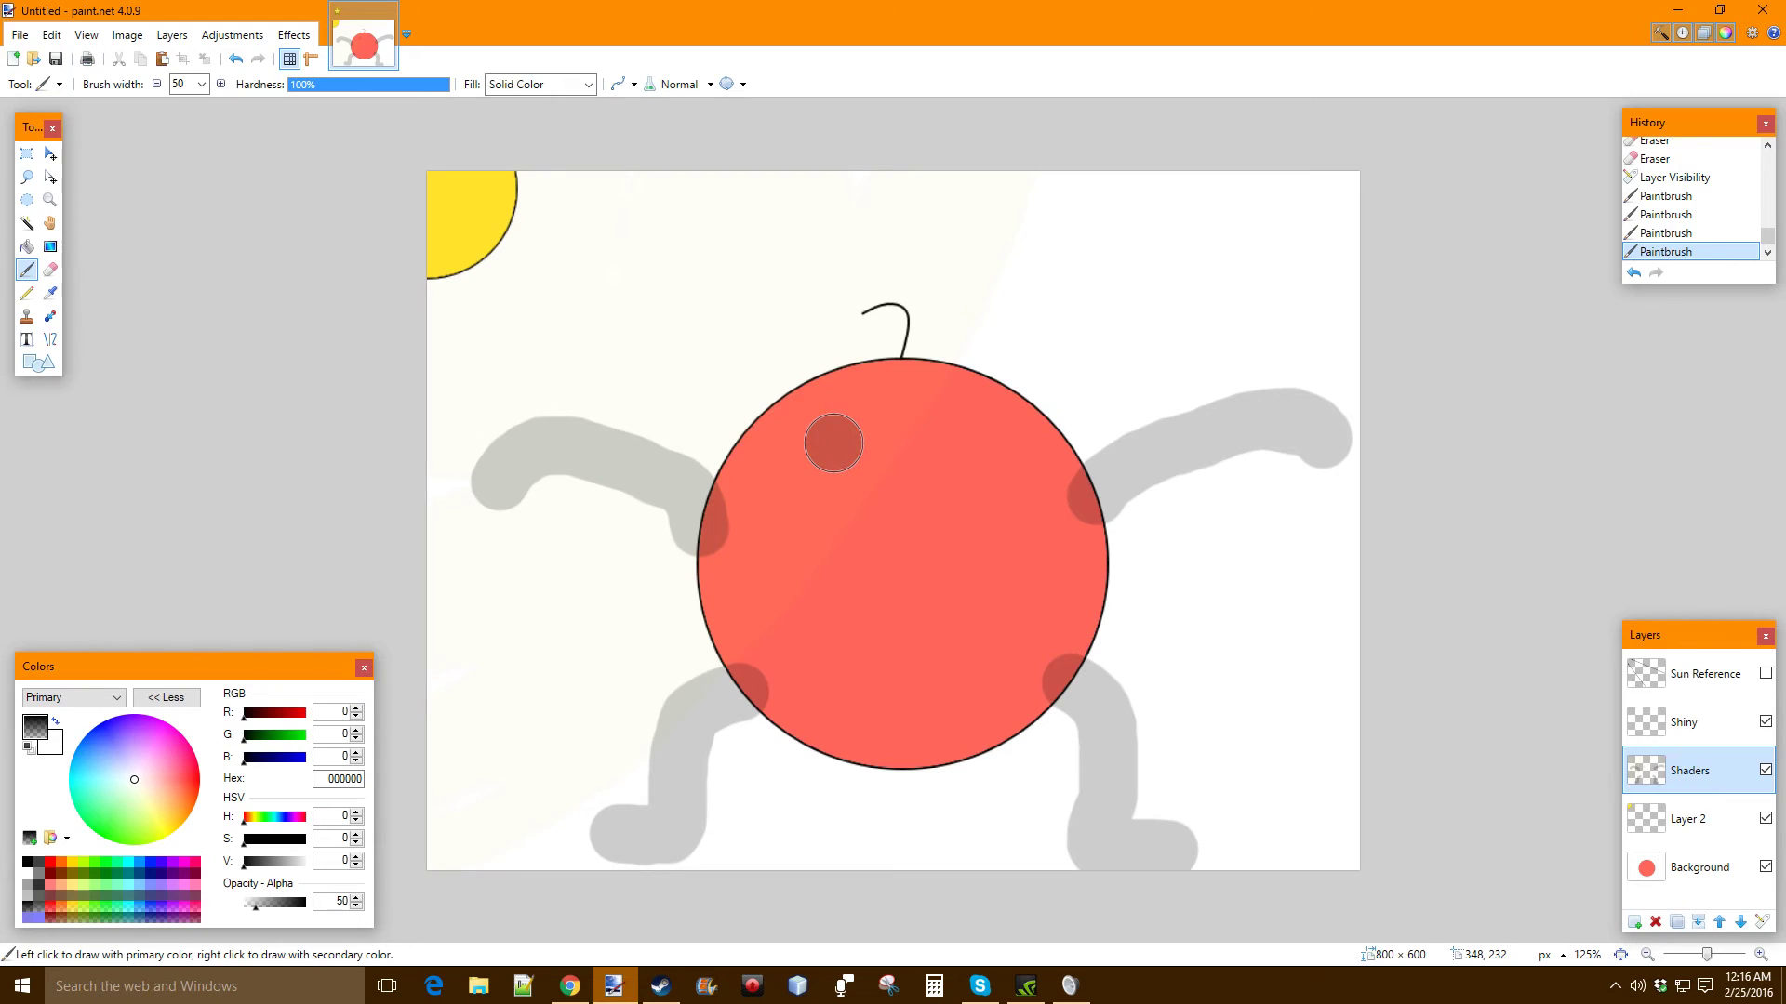
click(951, 441)
mouse_move(809, 575)
mouse_down()
mouse_move(851, 607)
mouse_move(910, 613)
mouse_move(983, 568)
mouse_up()
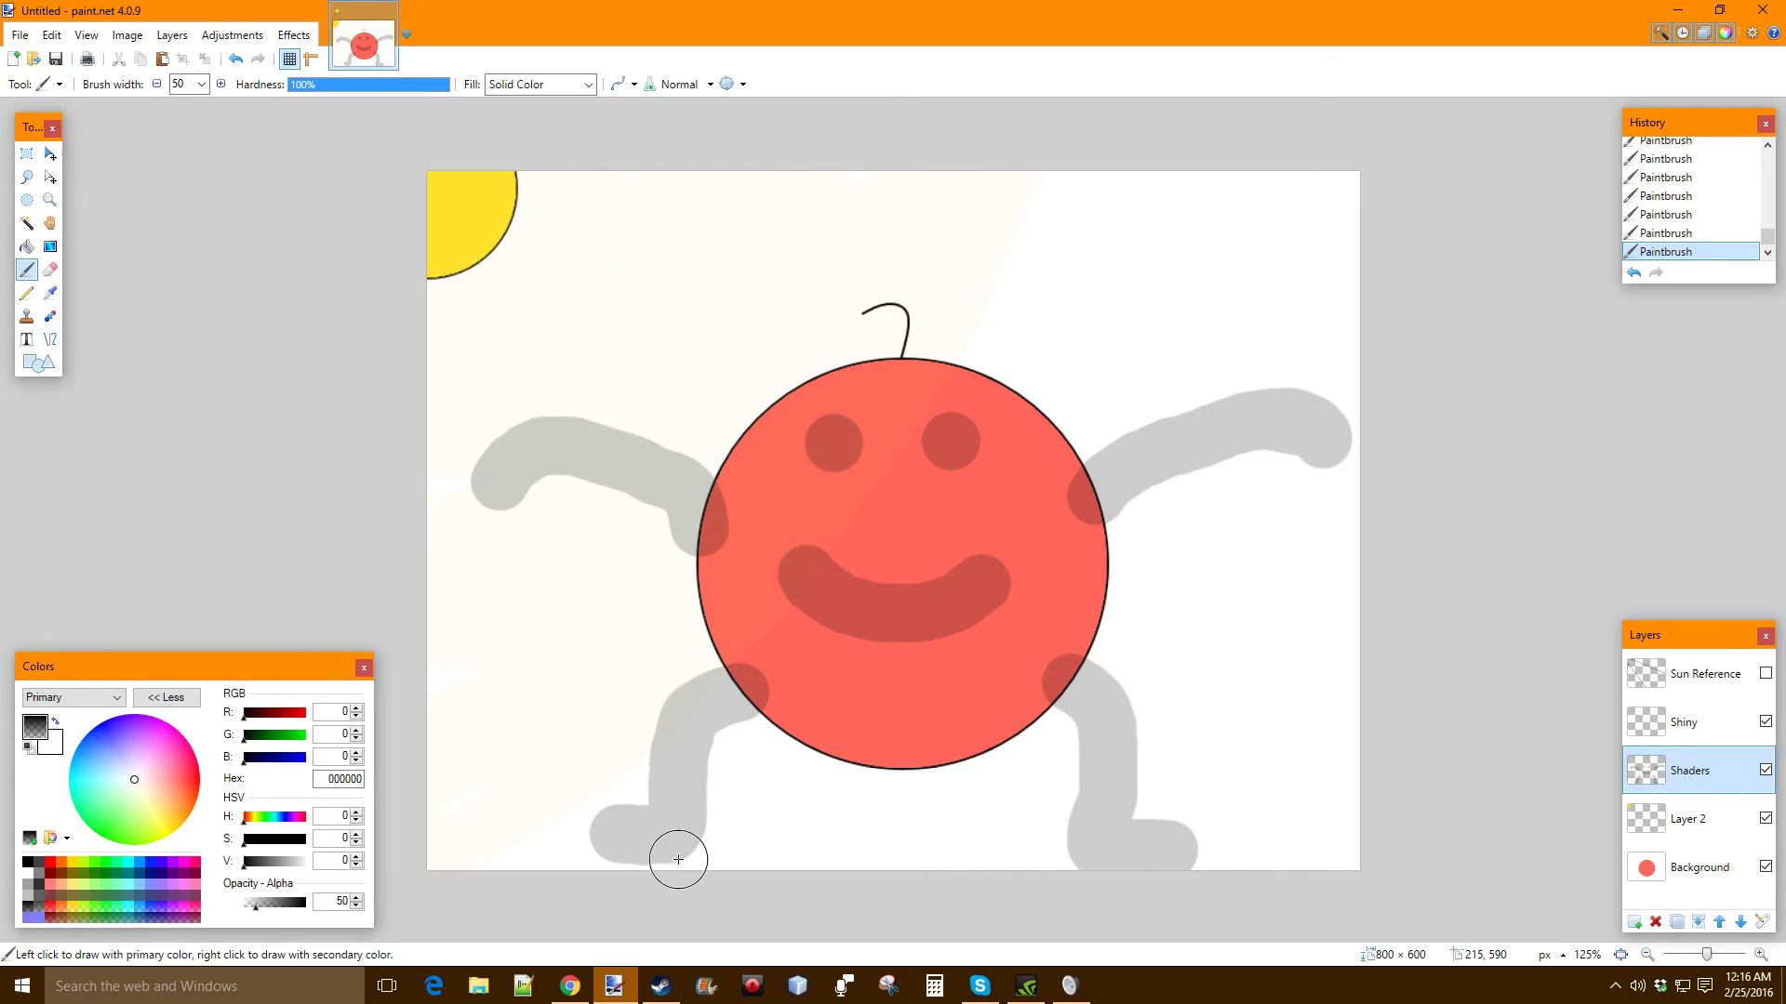
key(ctrl+z)
key(ctrl+z)
key(ctrl+z)
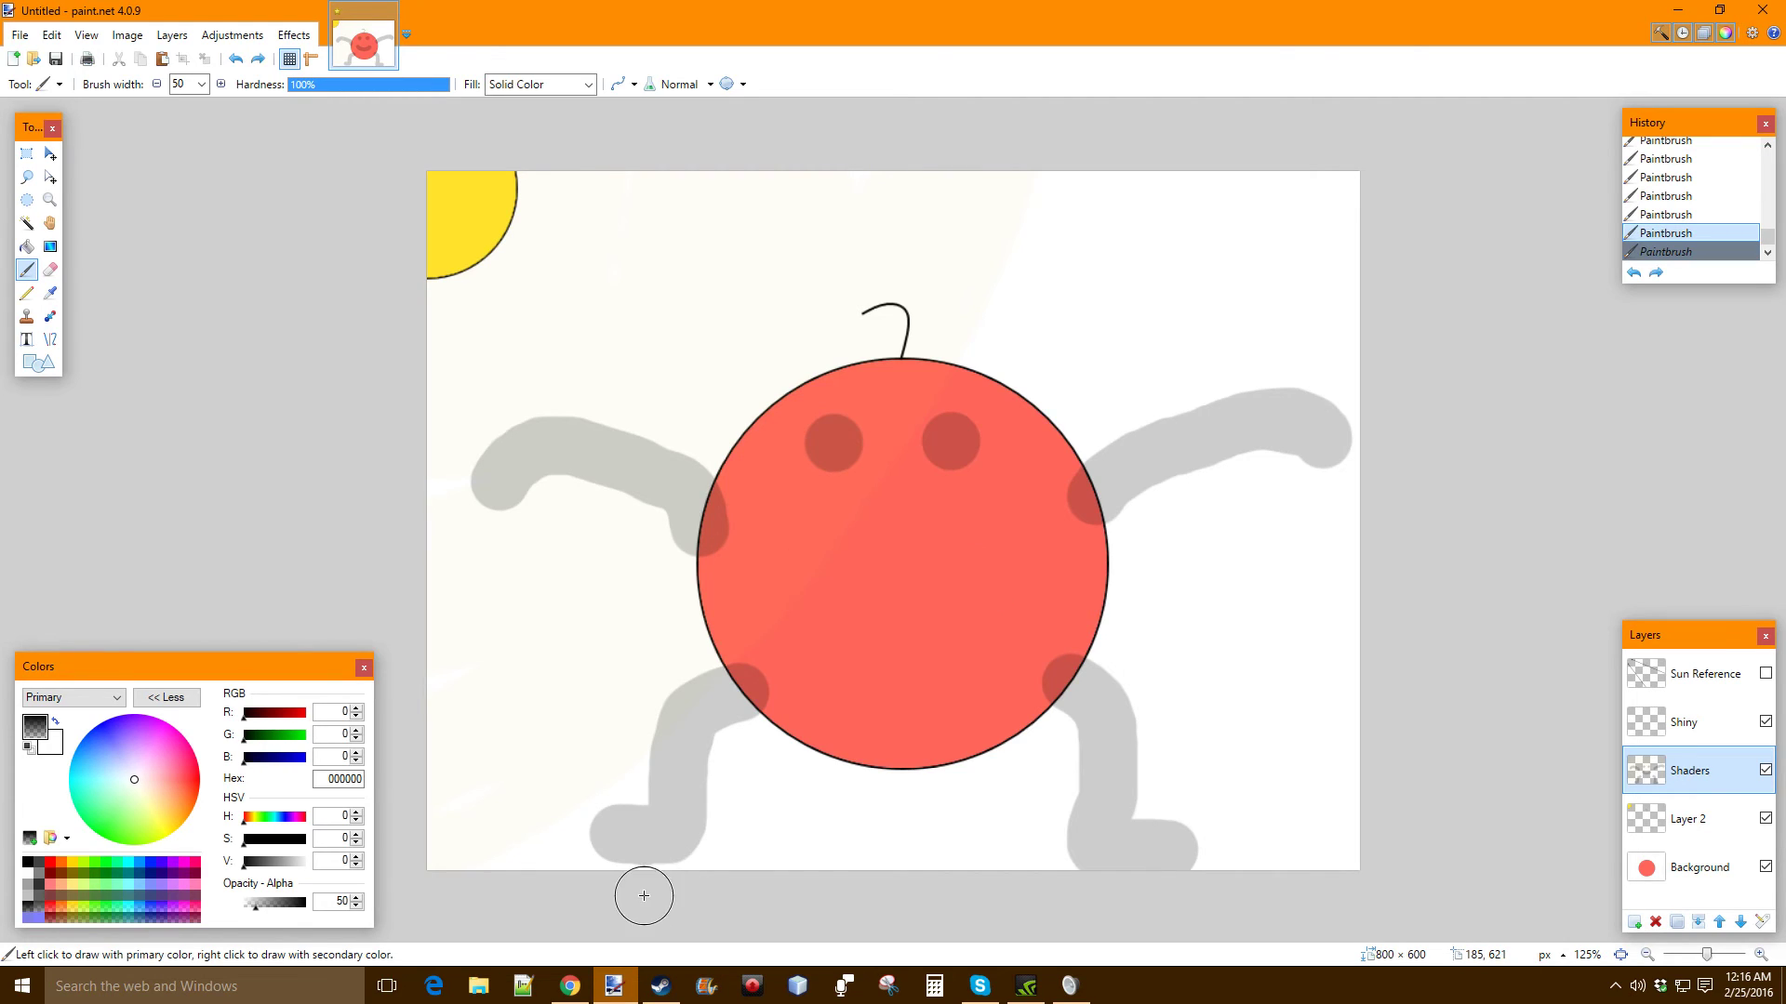
Paint two dot eyes spaced farther apart and a curved mouth lower on the circle, using the 50-wide brush on the Shaders layer
click(823, 464)
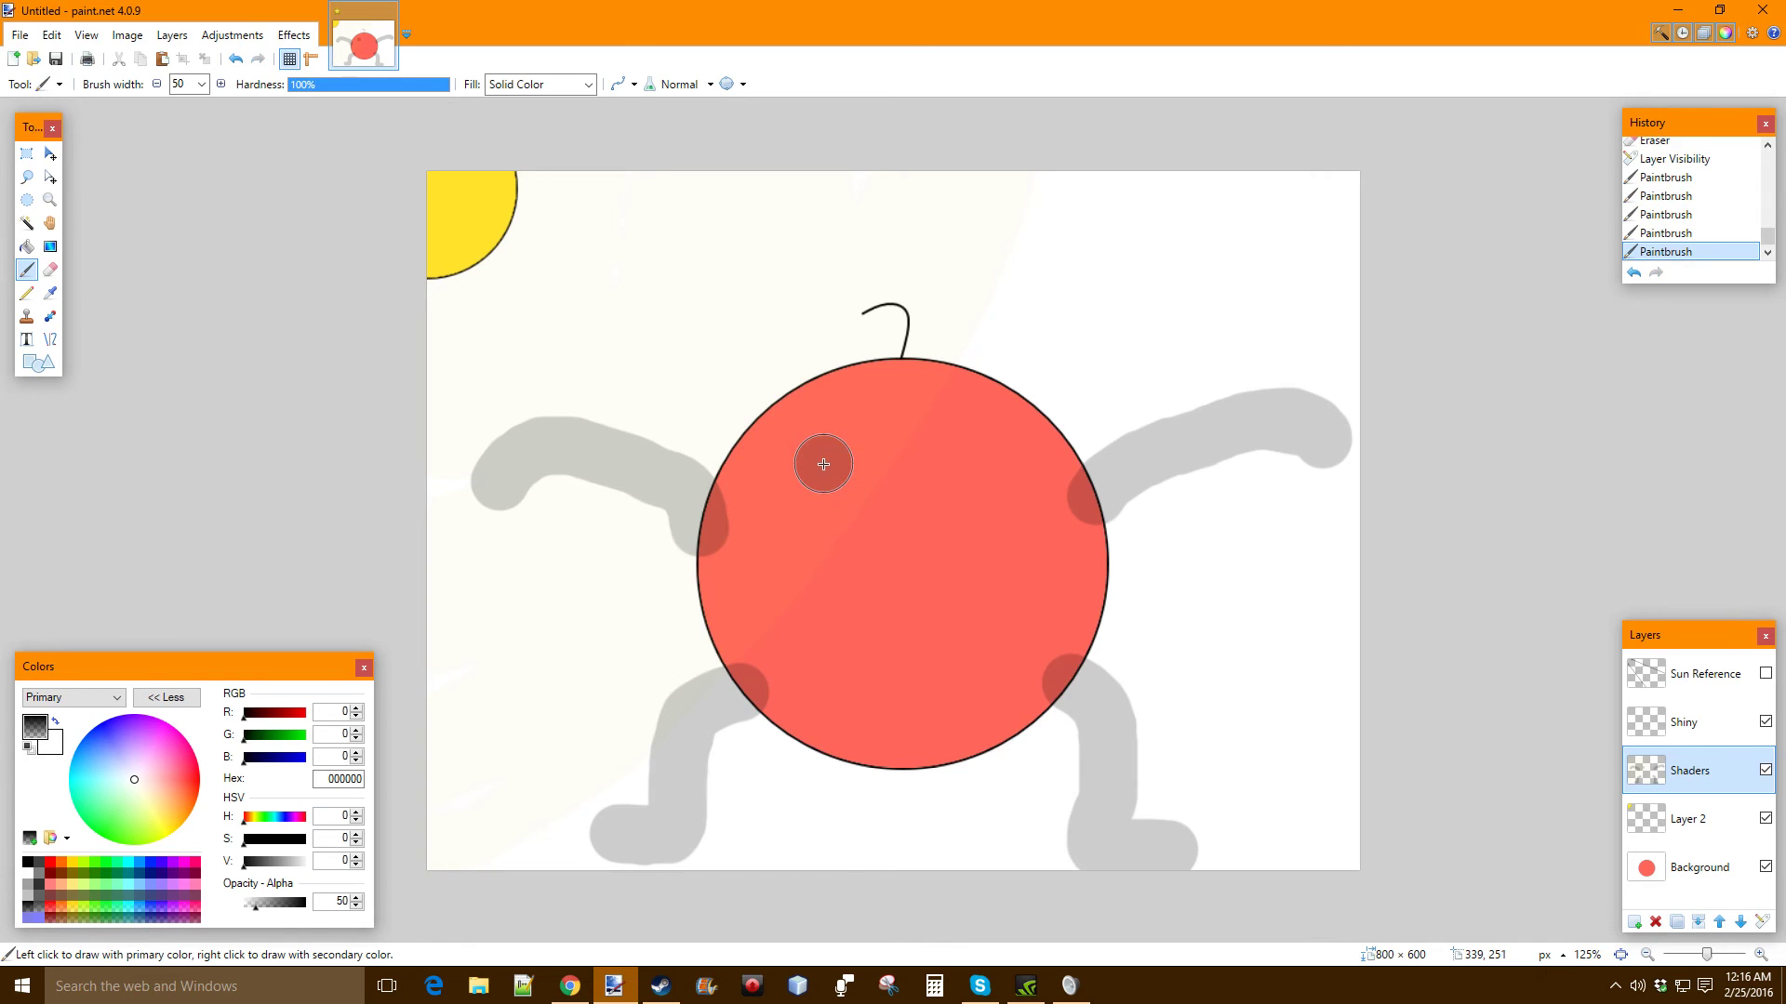
click(966, 461)
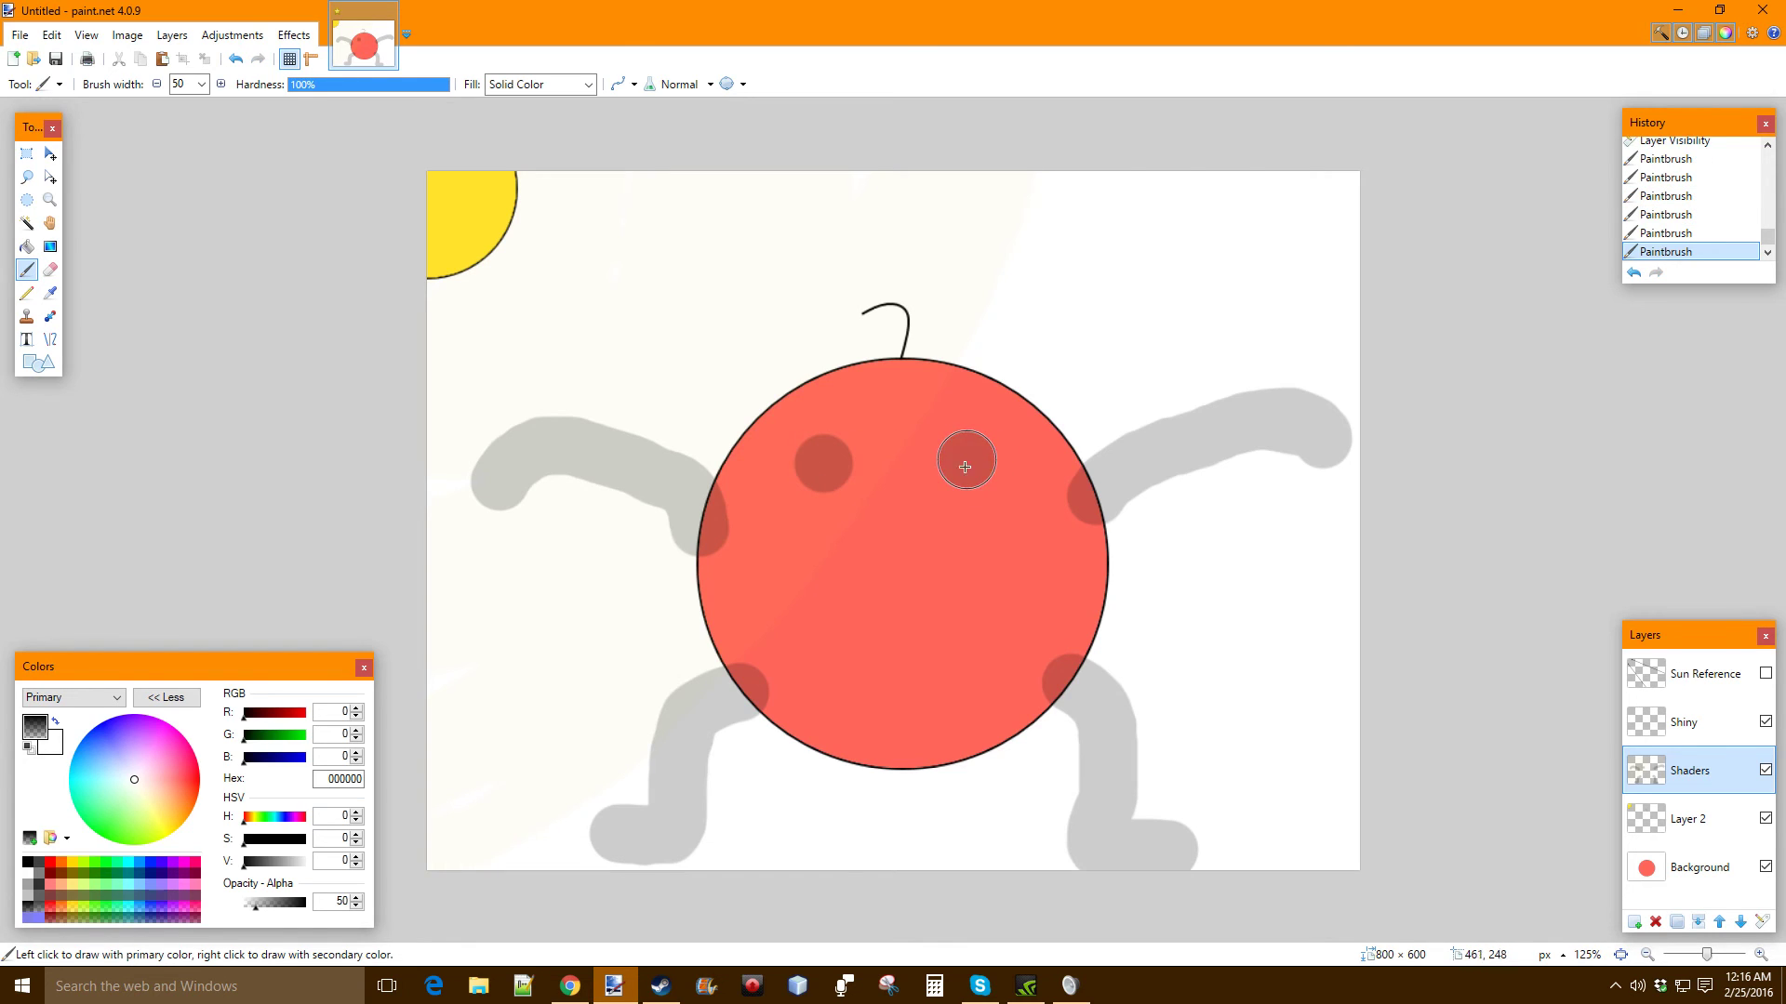
mouse_move(819, 608)
mouse_down()
mouse_move(892, 647)
mouse_move(951, 637)
mouse_move(995, 595)
mouse_up()
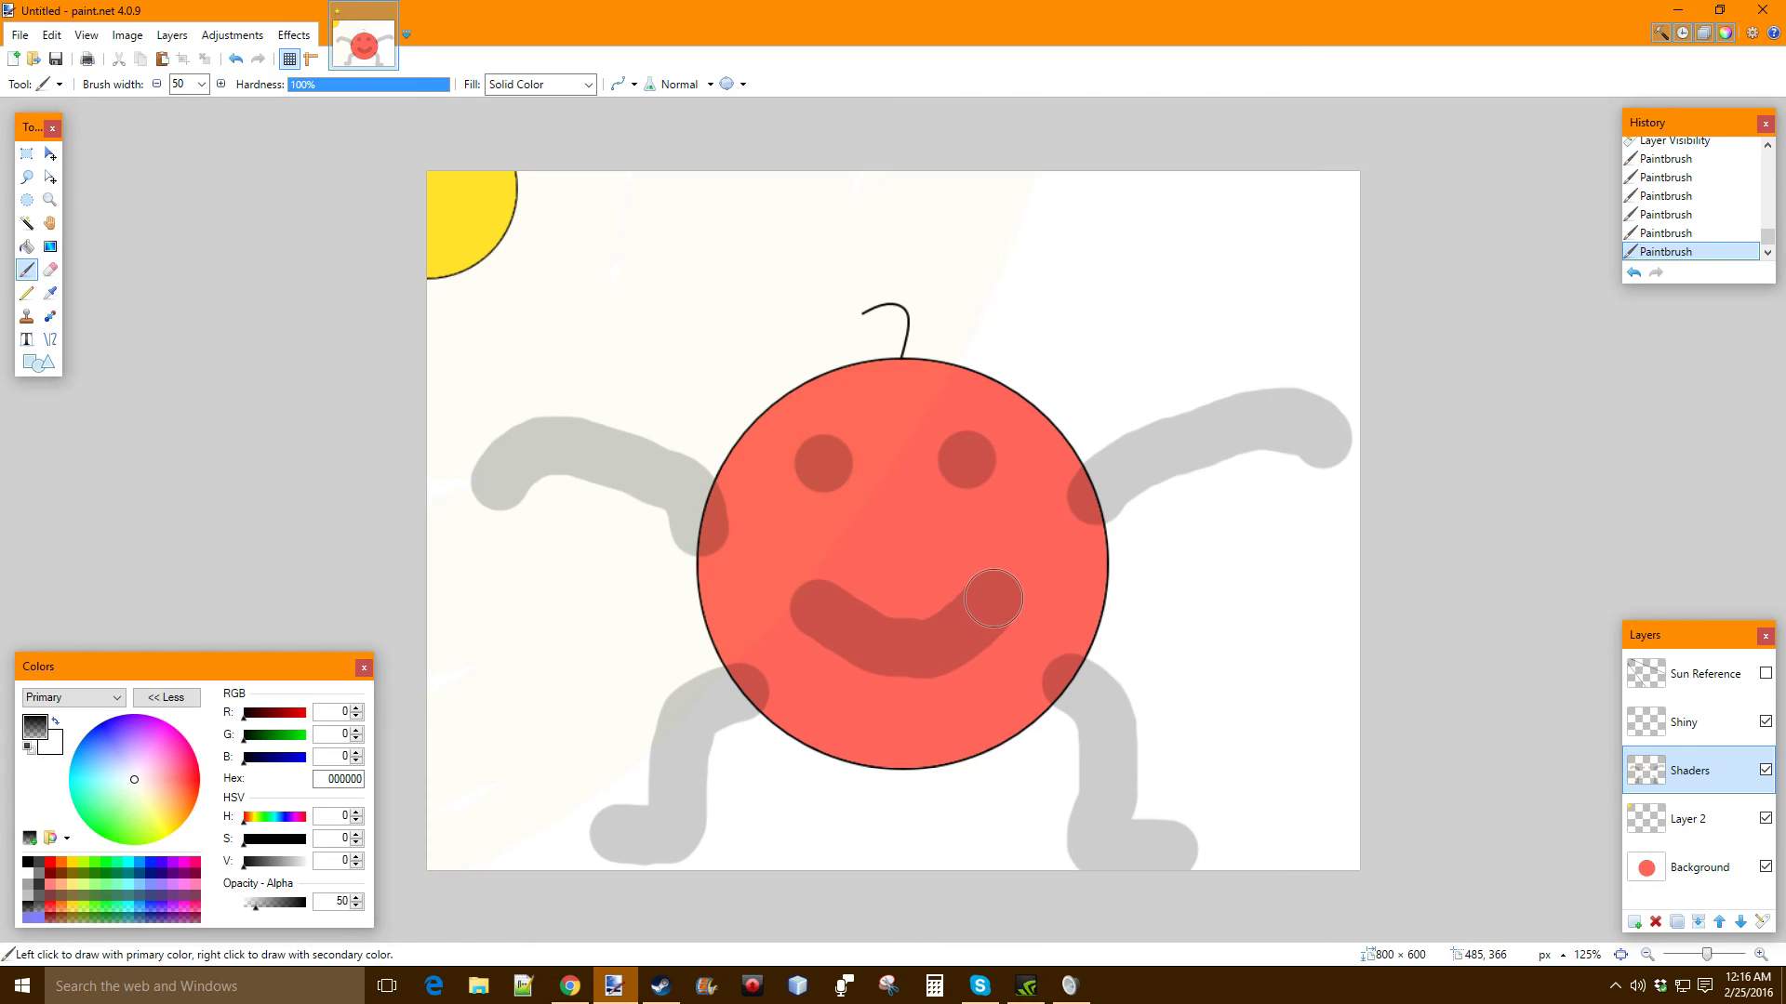